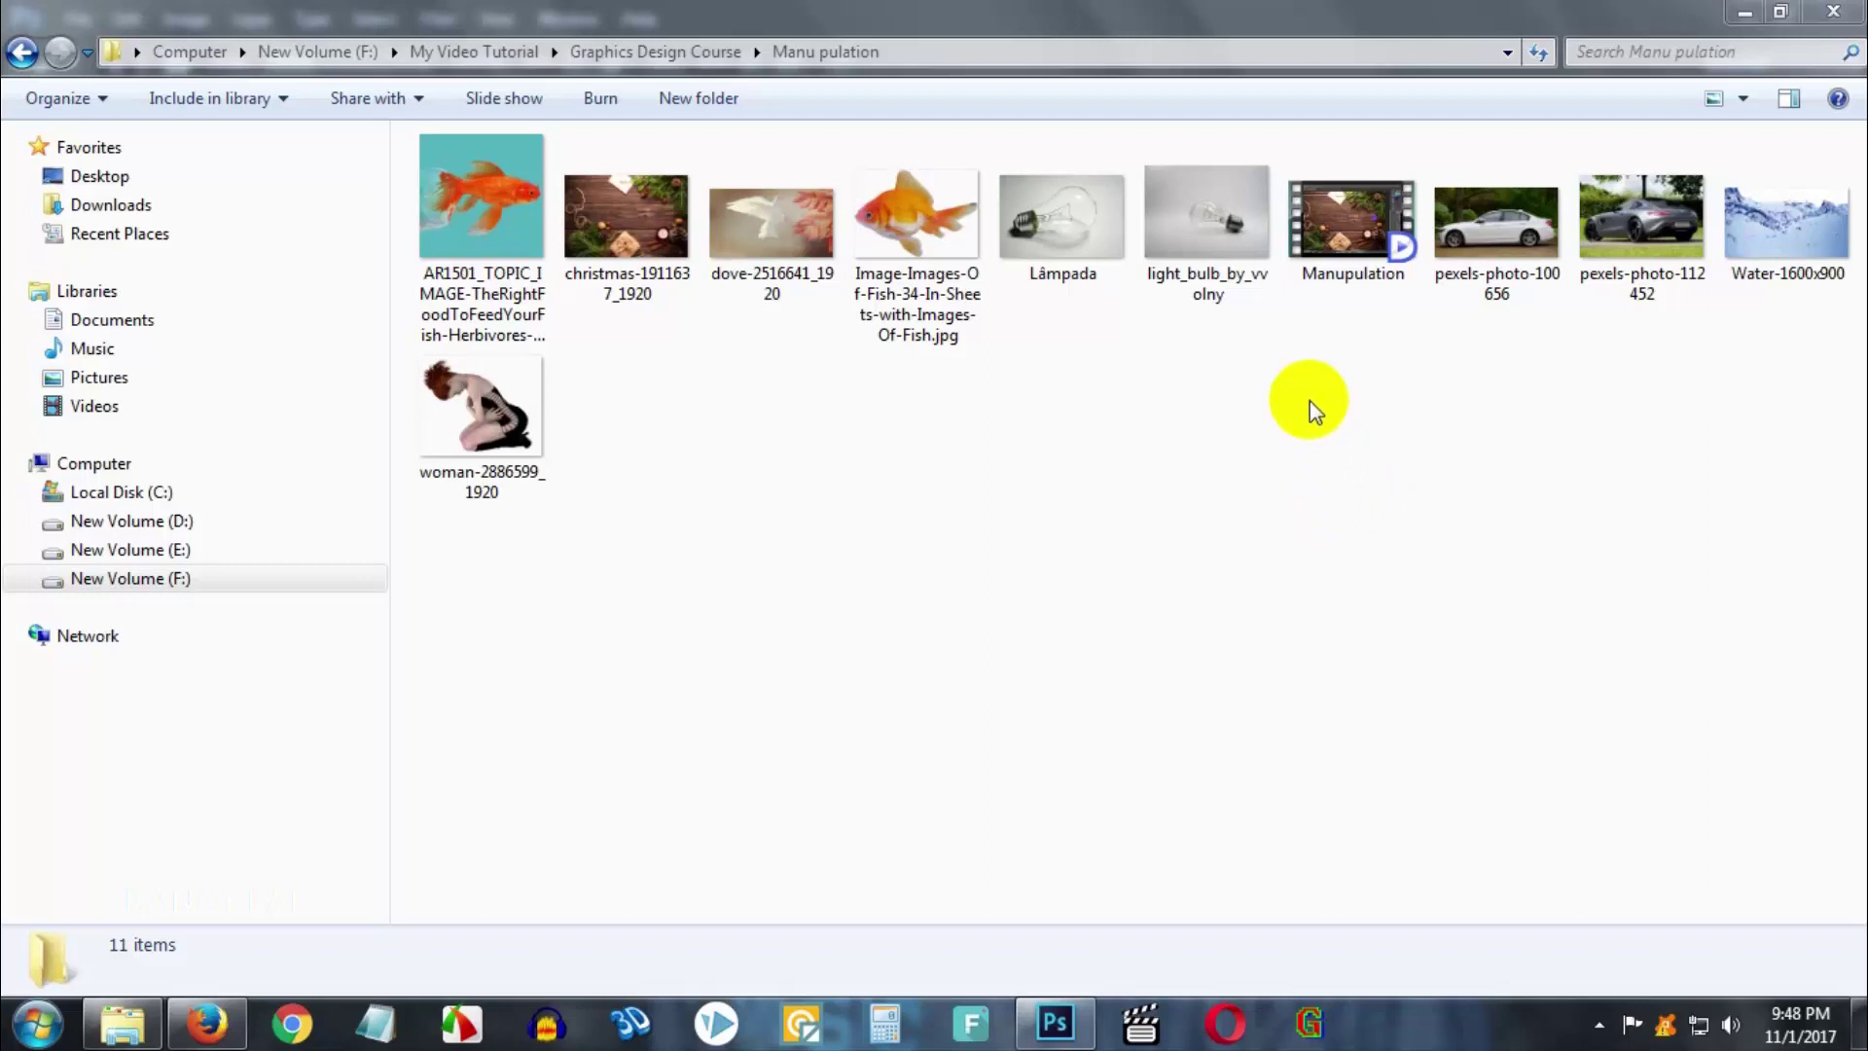
- Open the goldfish, Lâmpada and Water-1600x900 images together in Photoshop and bring the Lâmpada document to the front
left_click(1189, 236)
left_click(1075, 243)
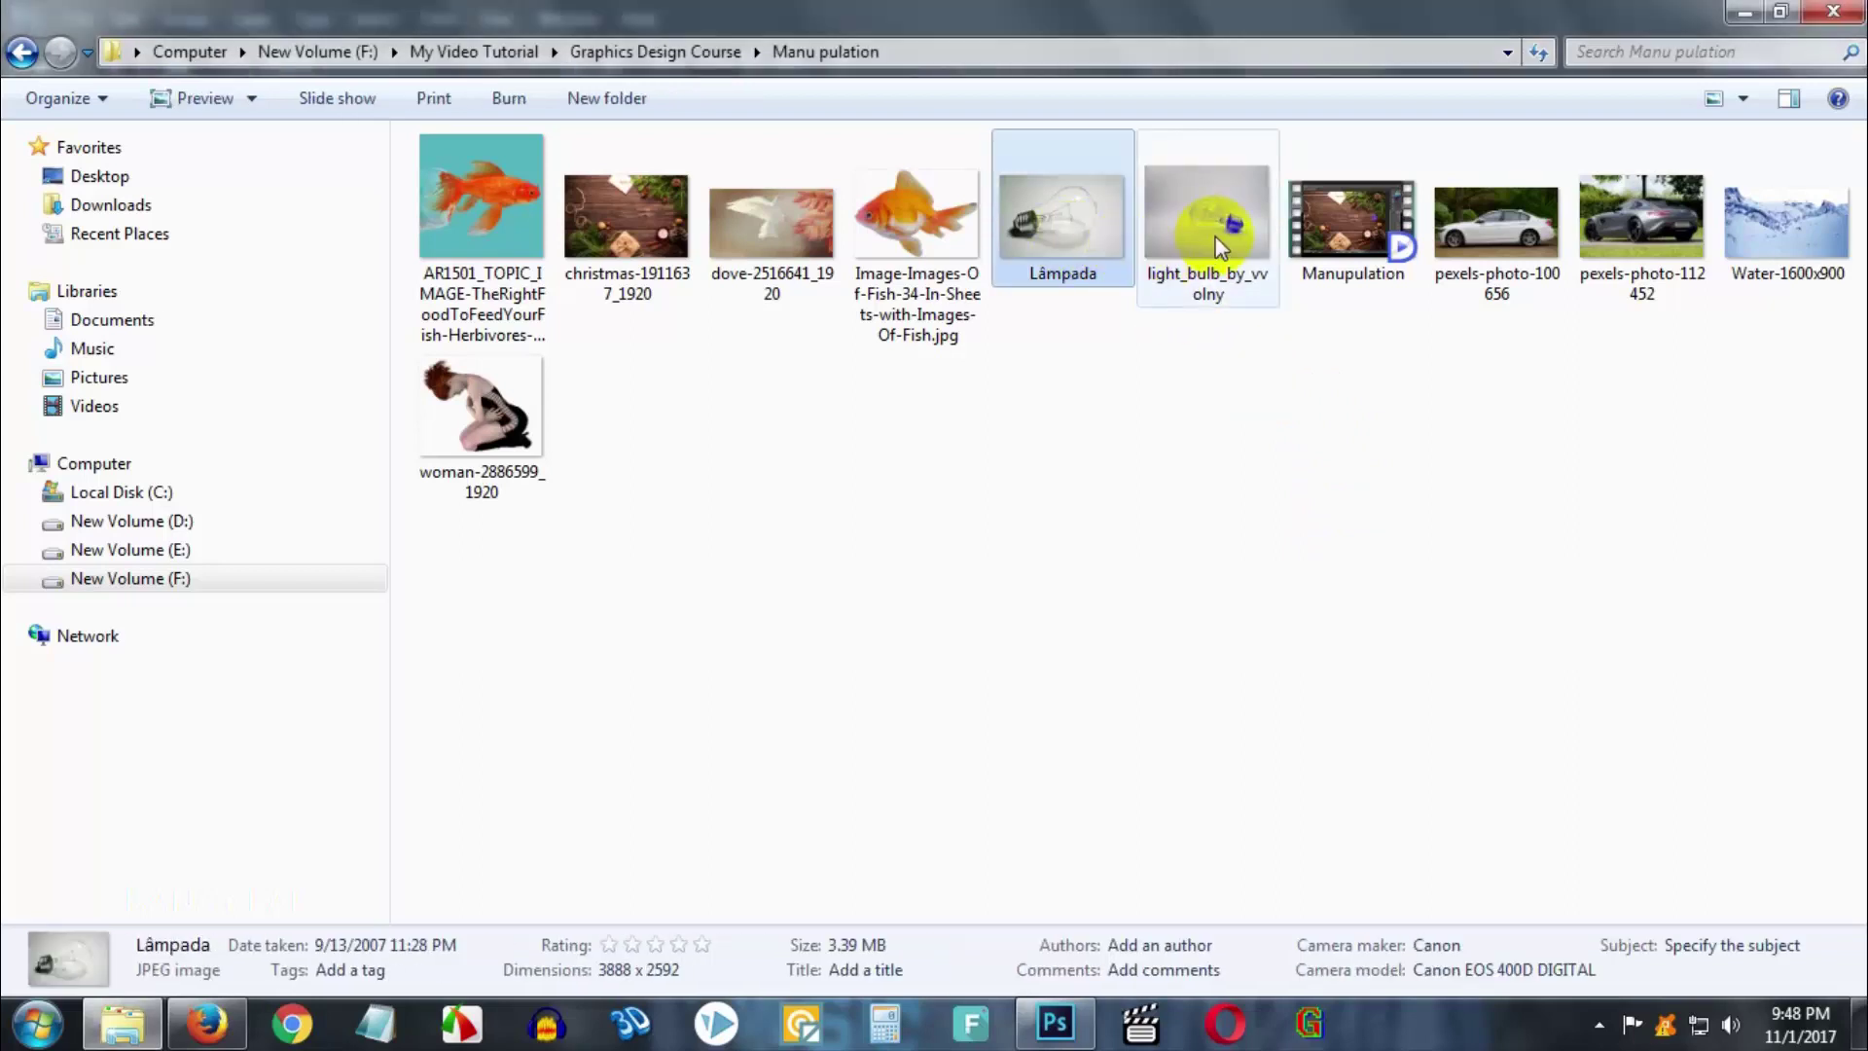
left_click(1043, 349)
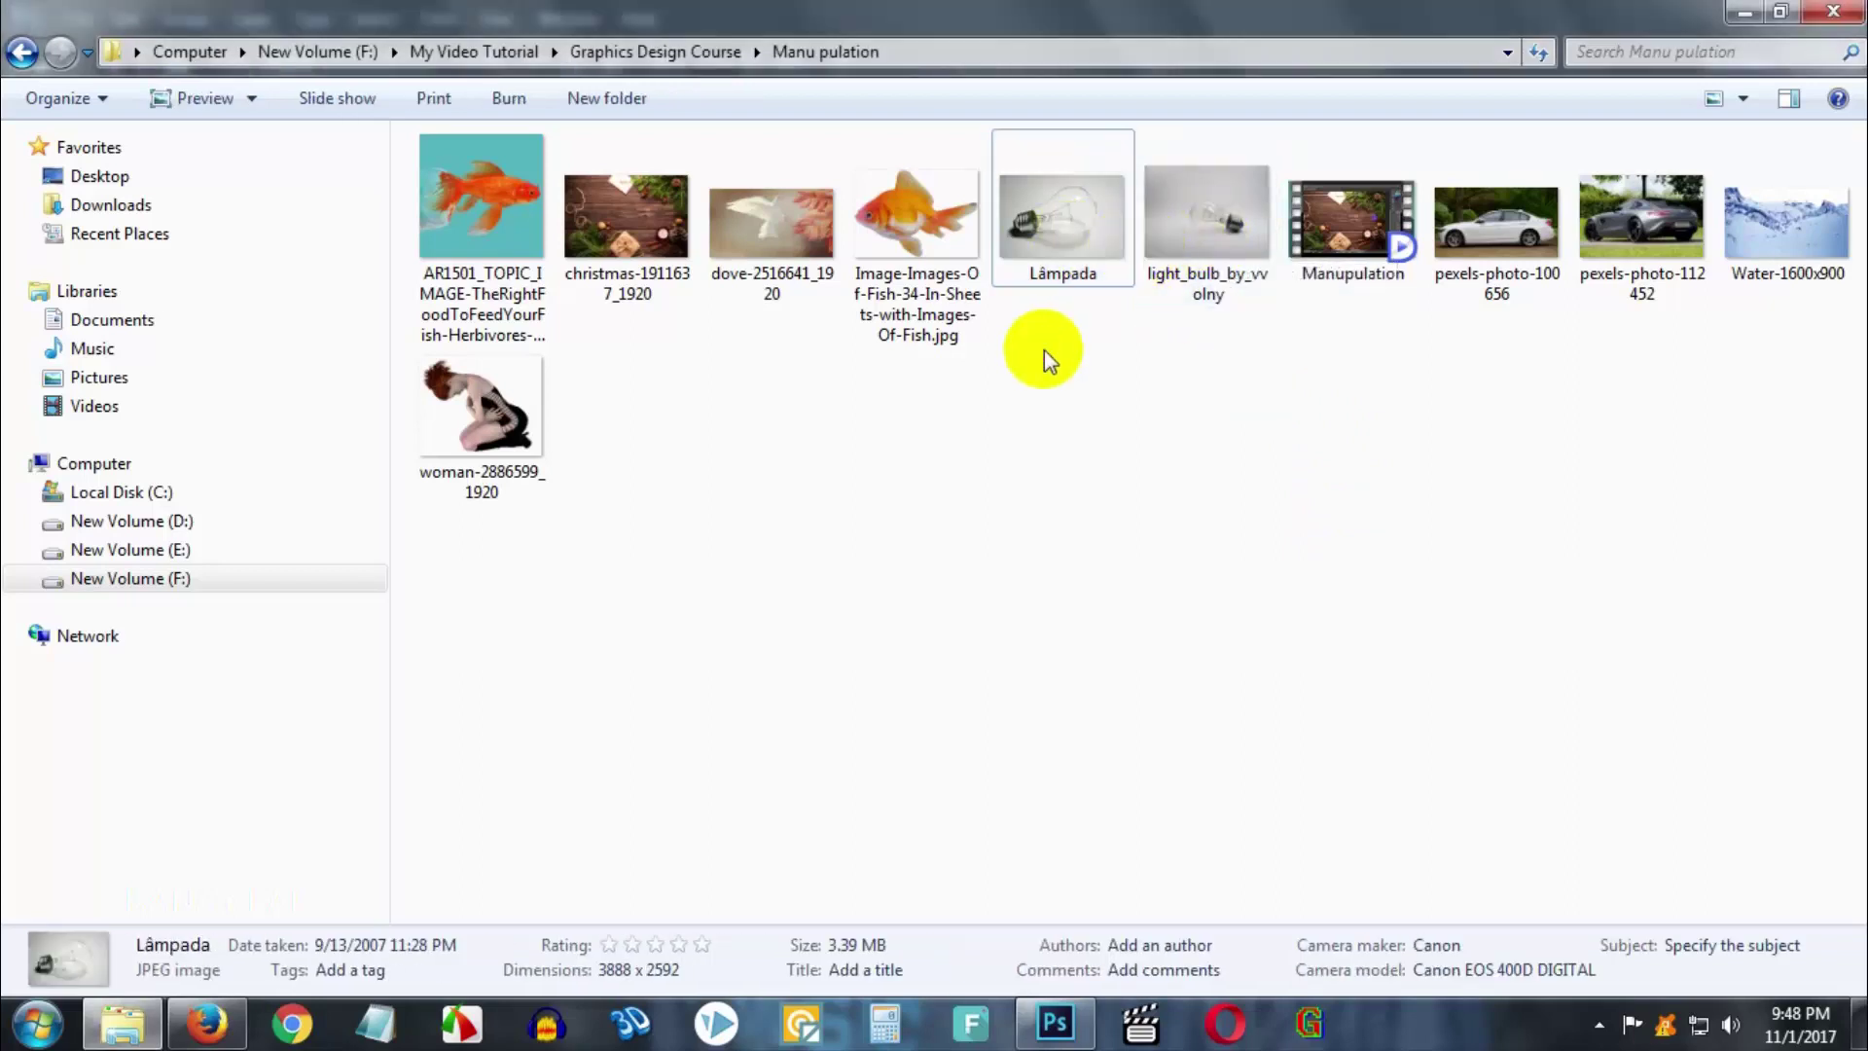
left_click(934, 223)
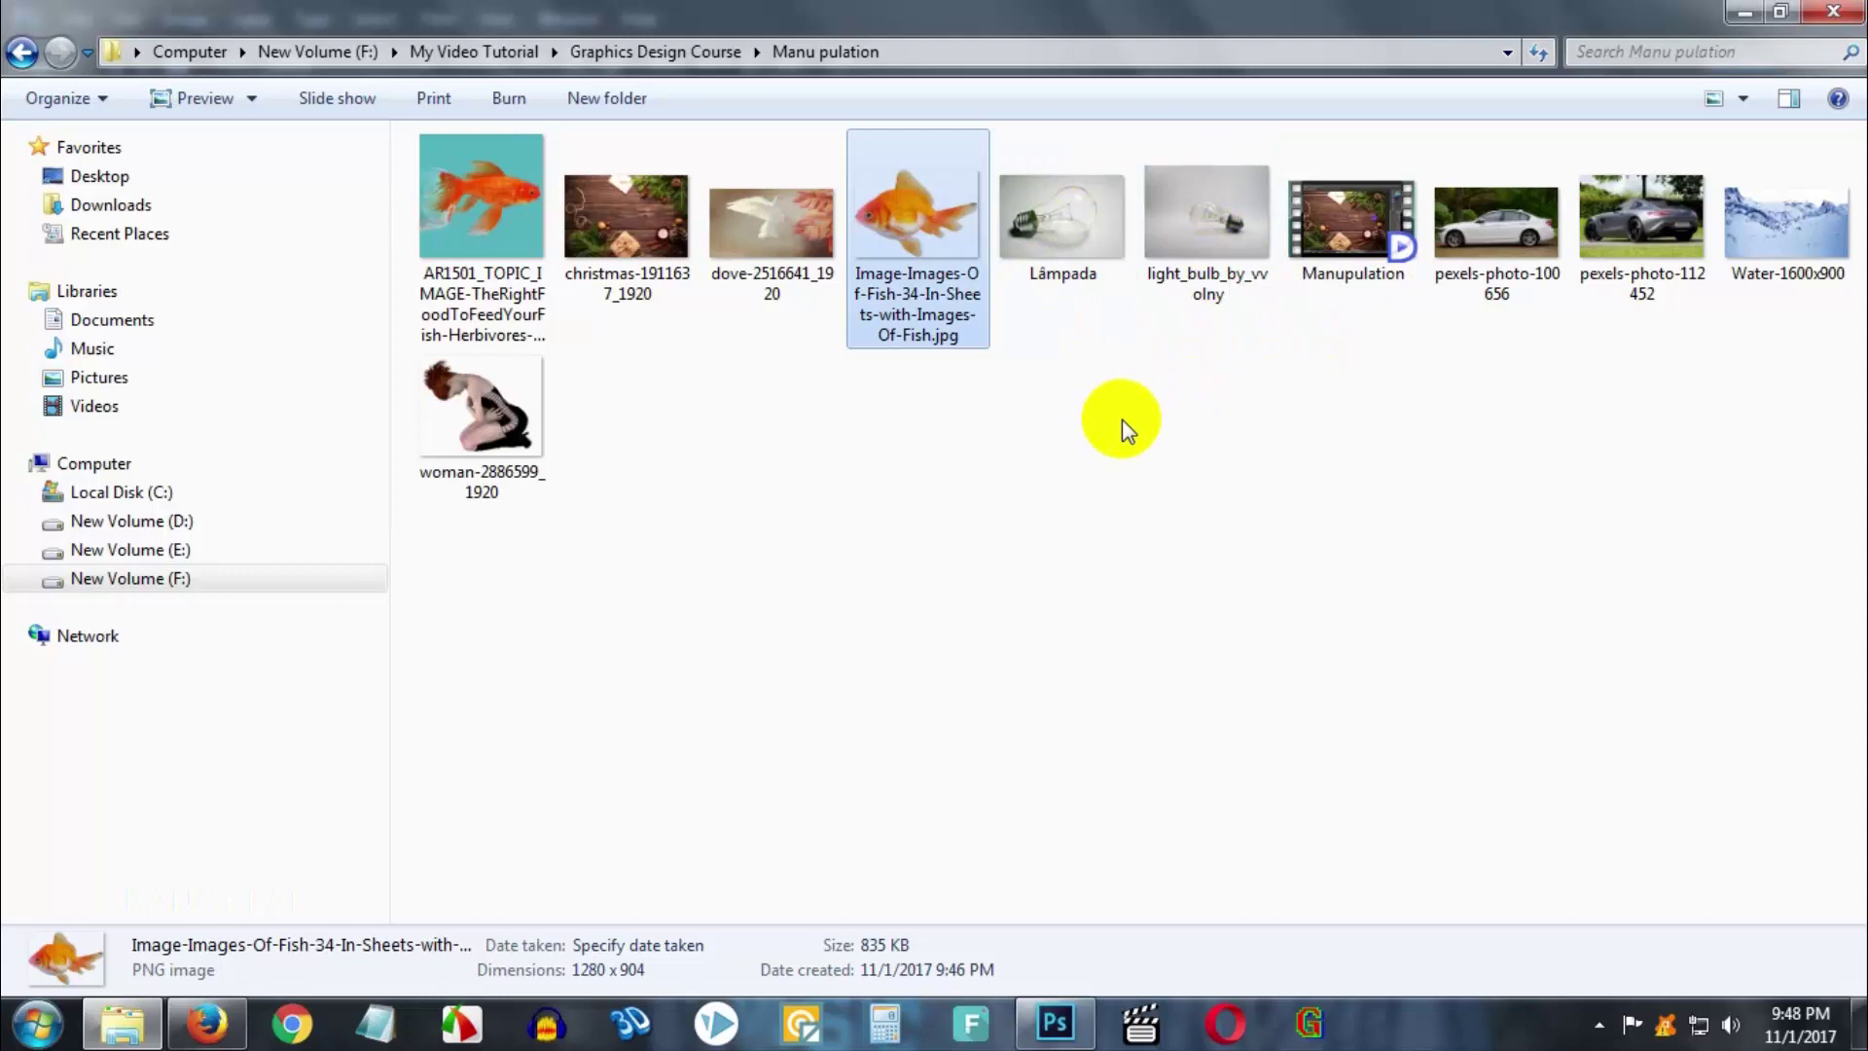
left_click(936, 228)
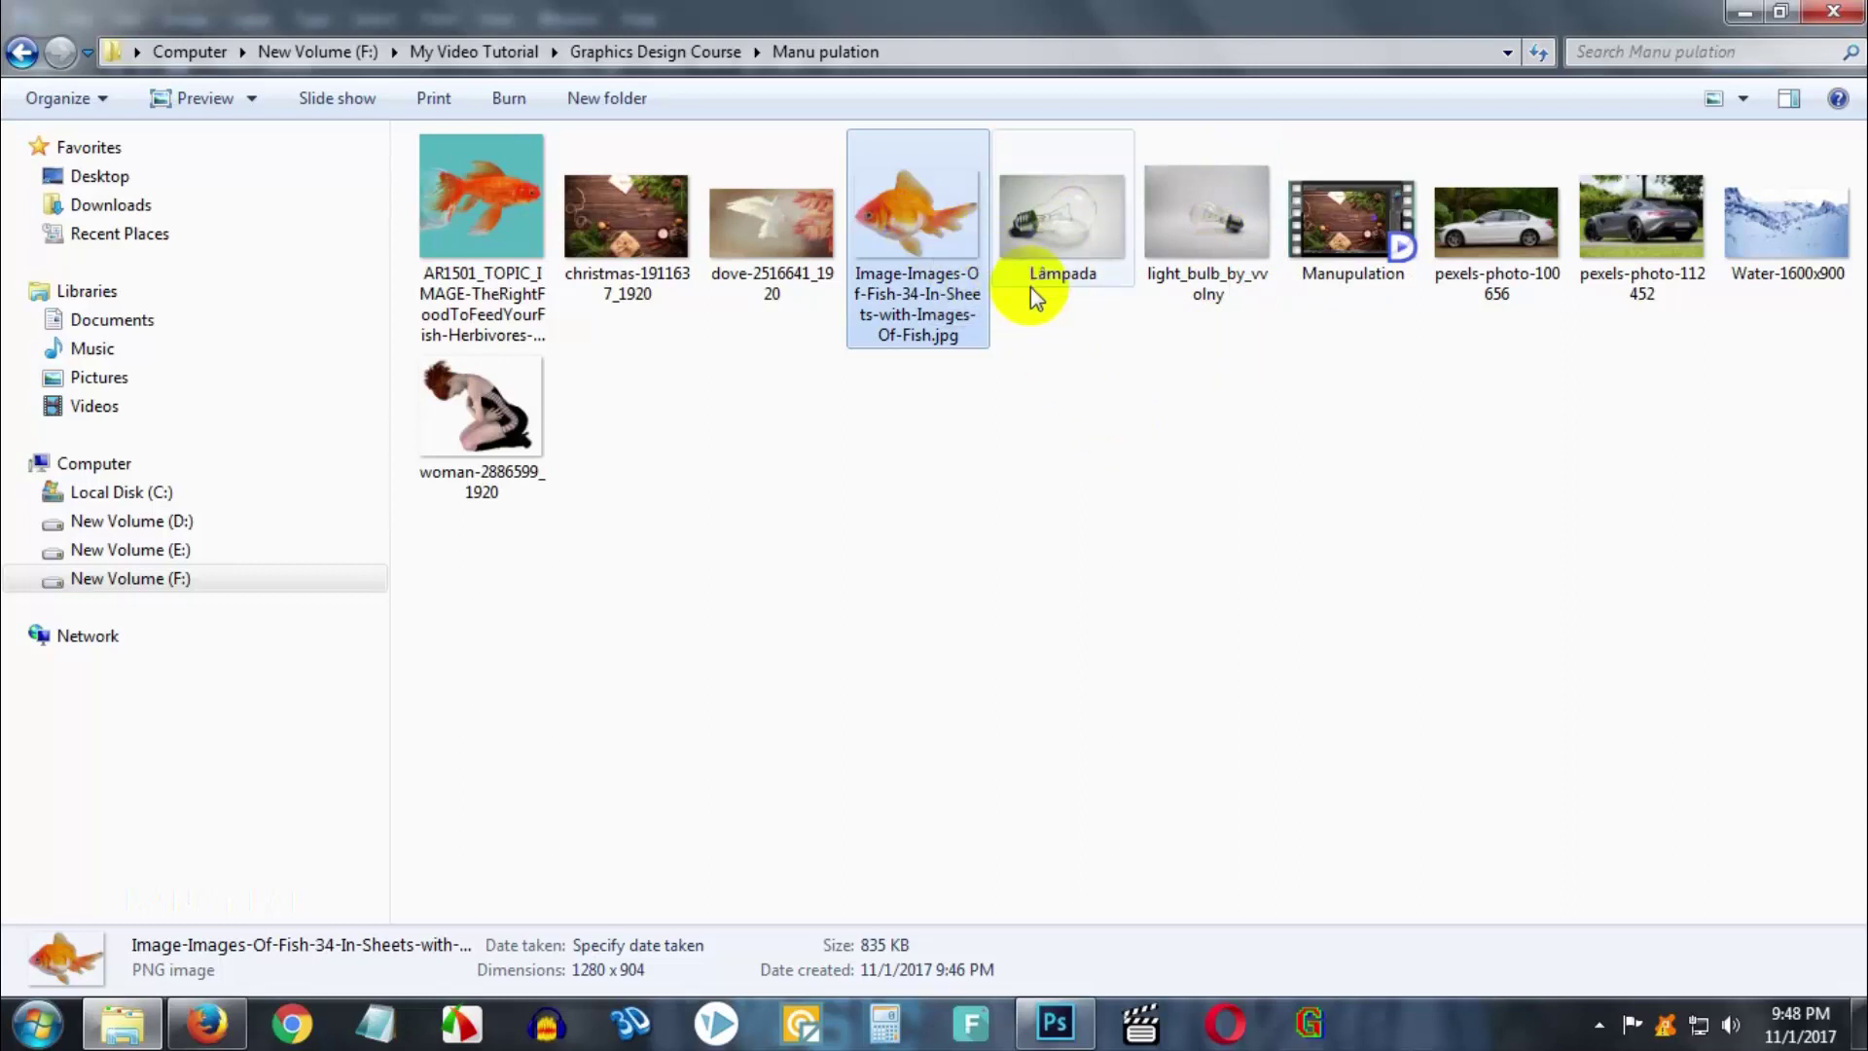
left_click(1059, 225, "ctrl")
left_click(1779, 239, "ctrl")
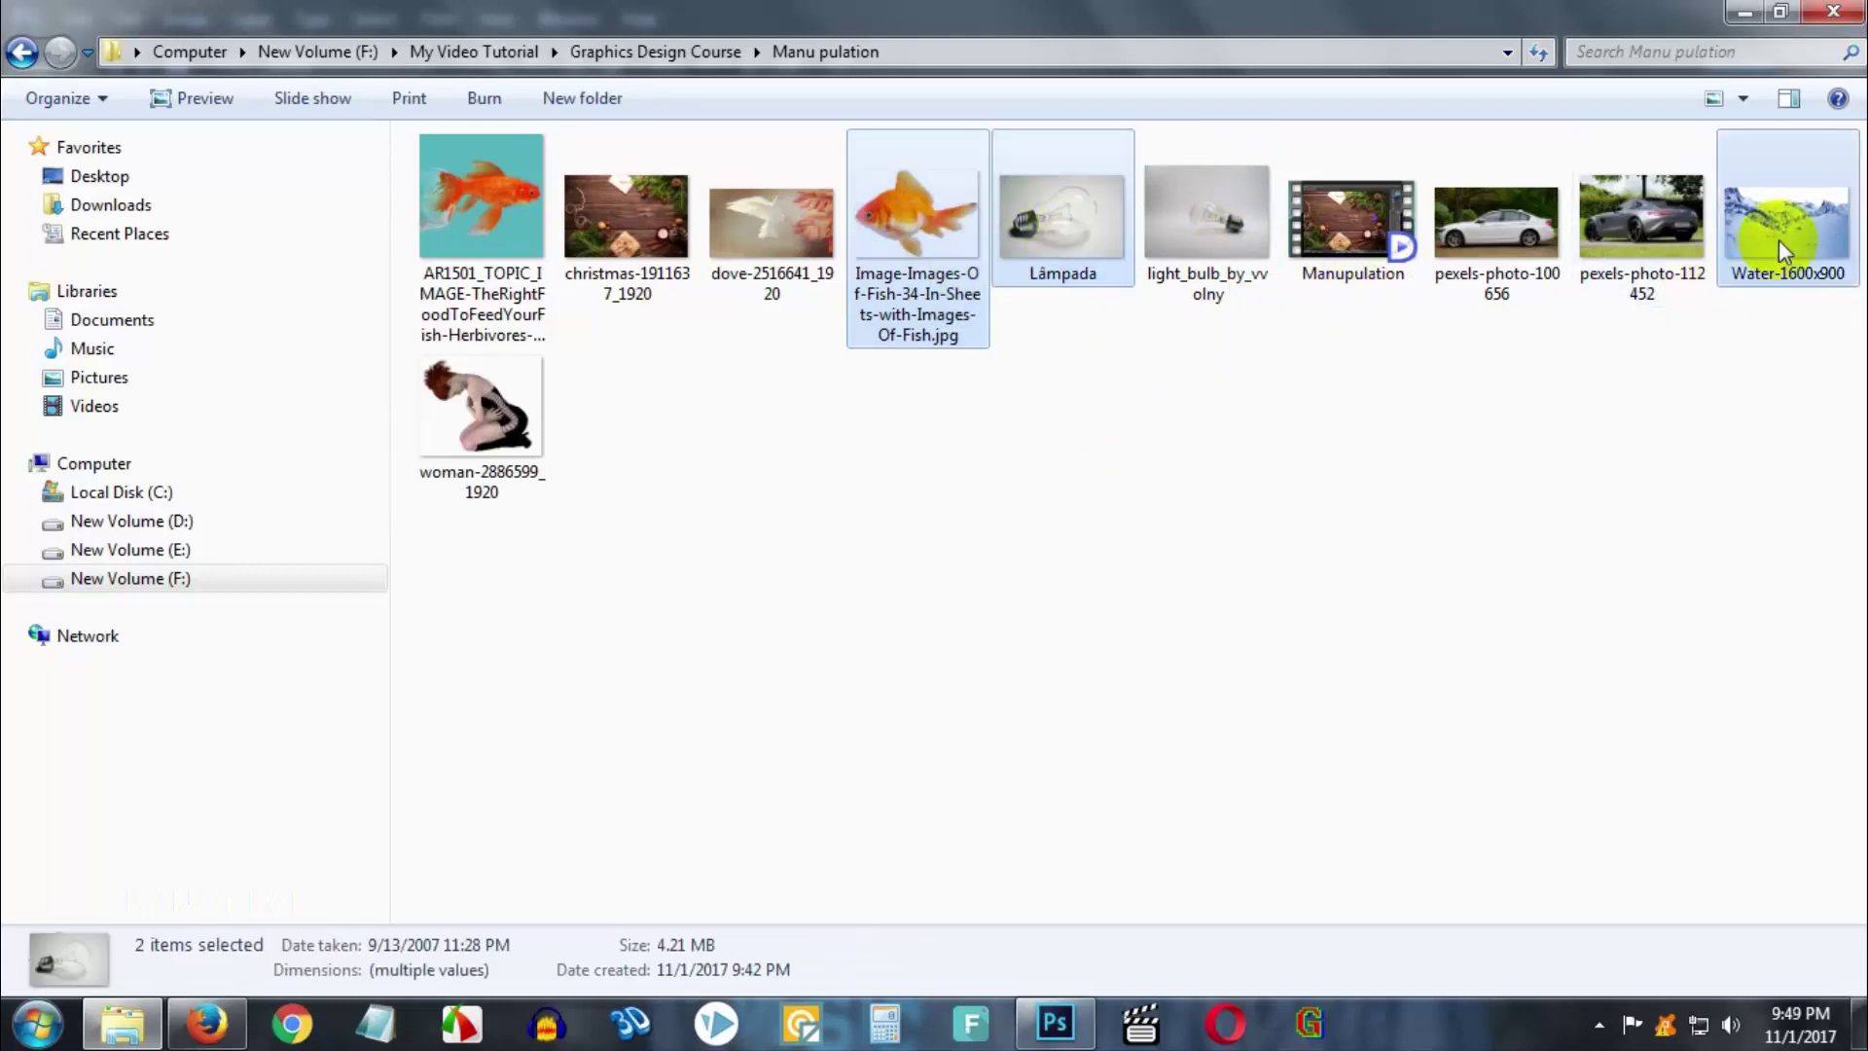
left_click_drag(1086, 236, 895, 417)
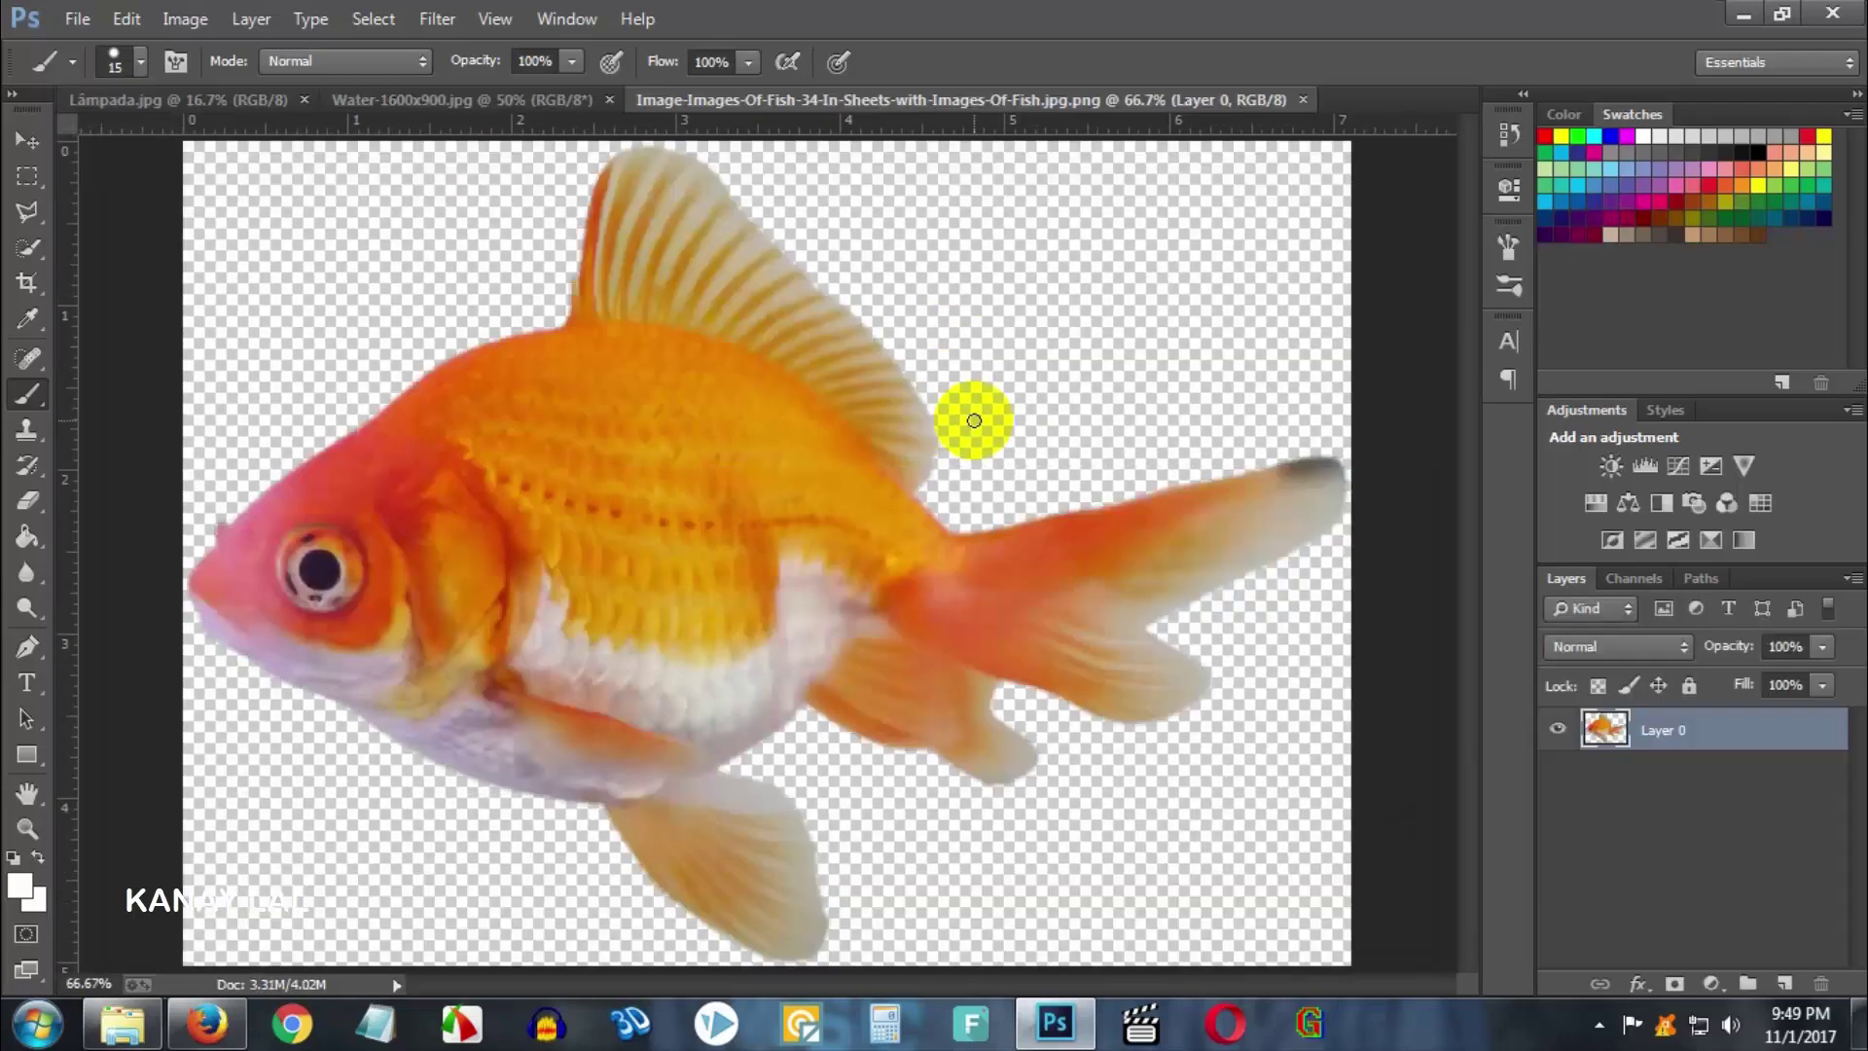
left_click(456, 104)
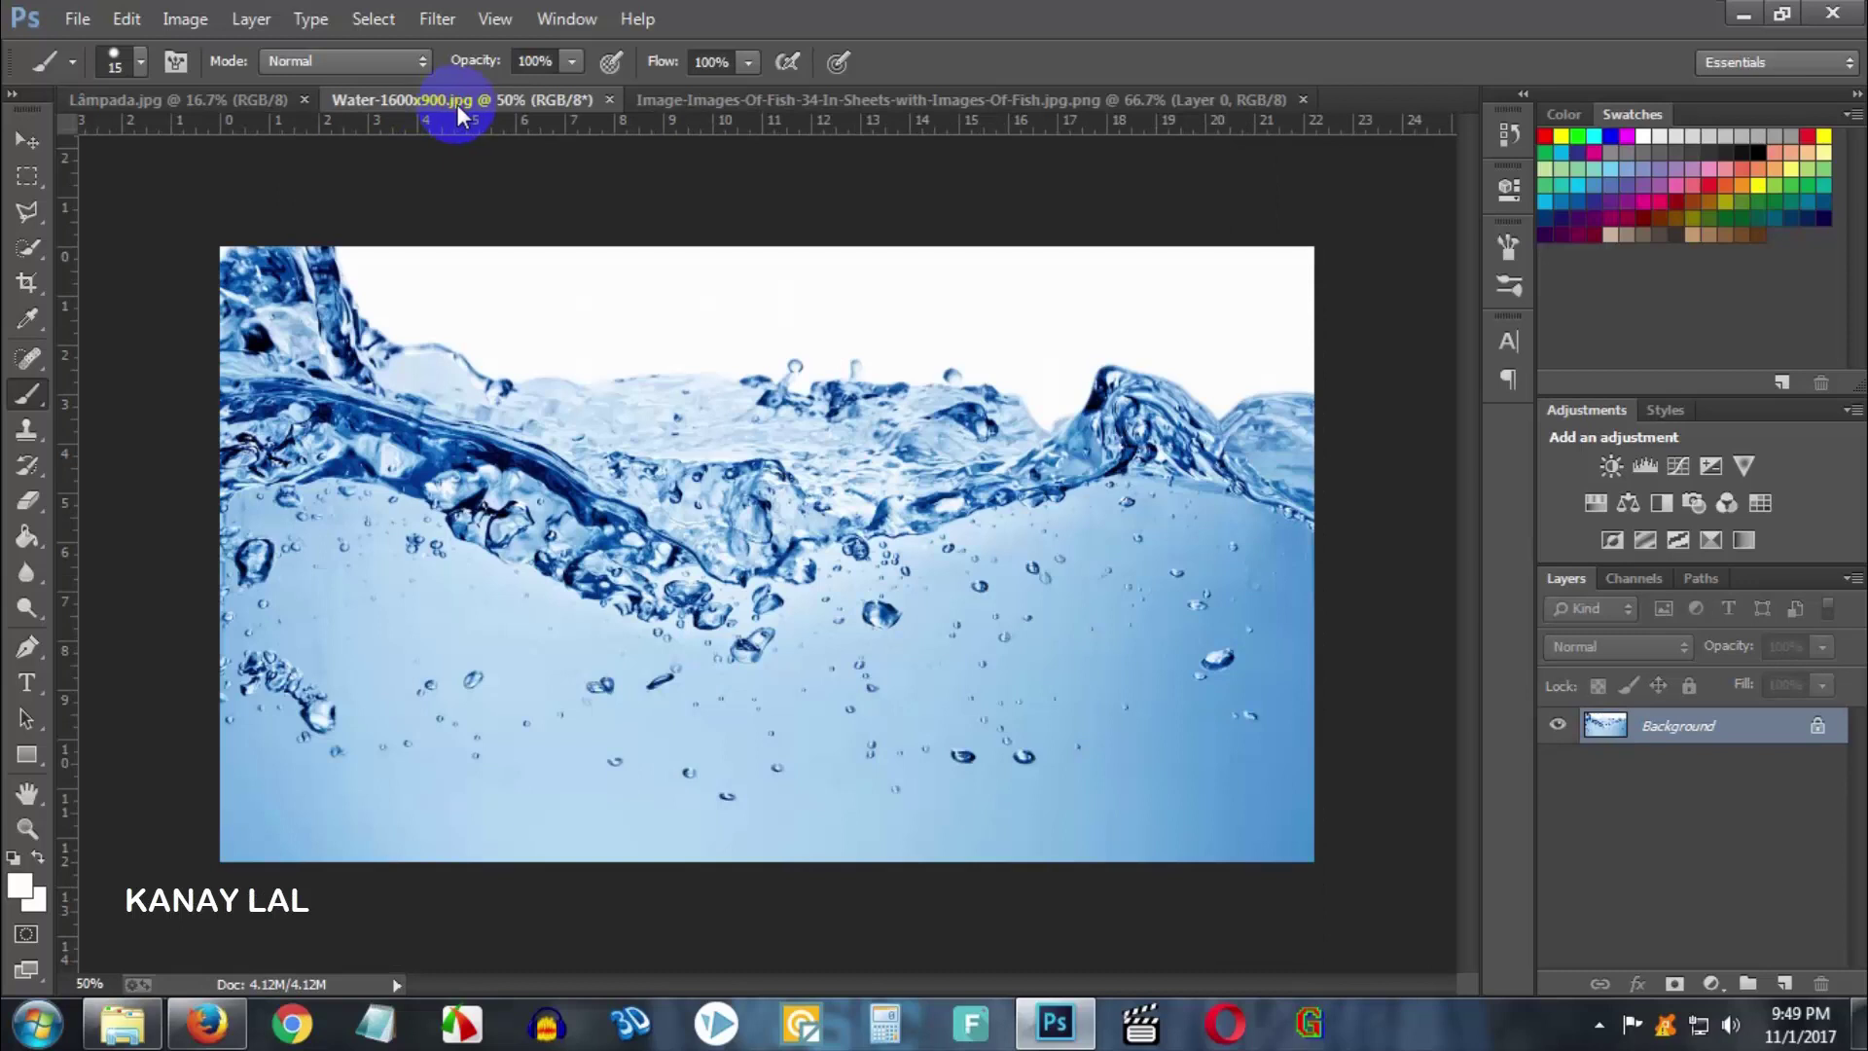
left_click(185, 98)
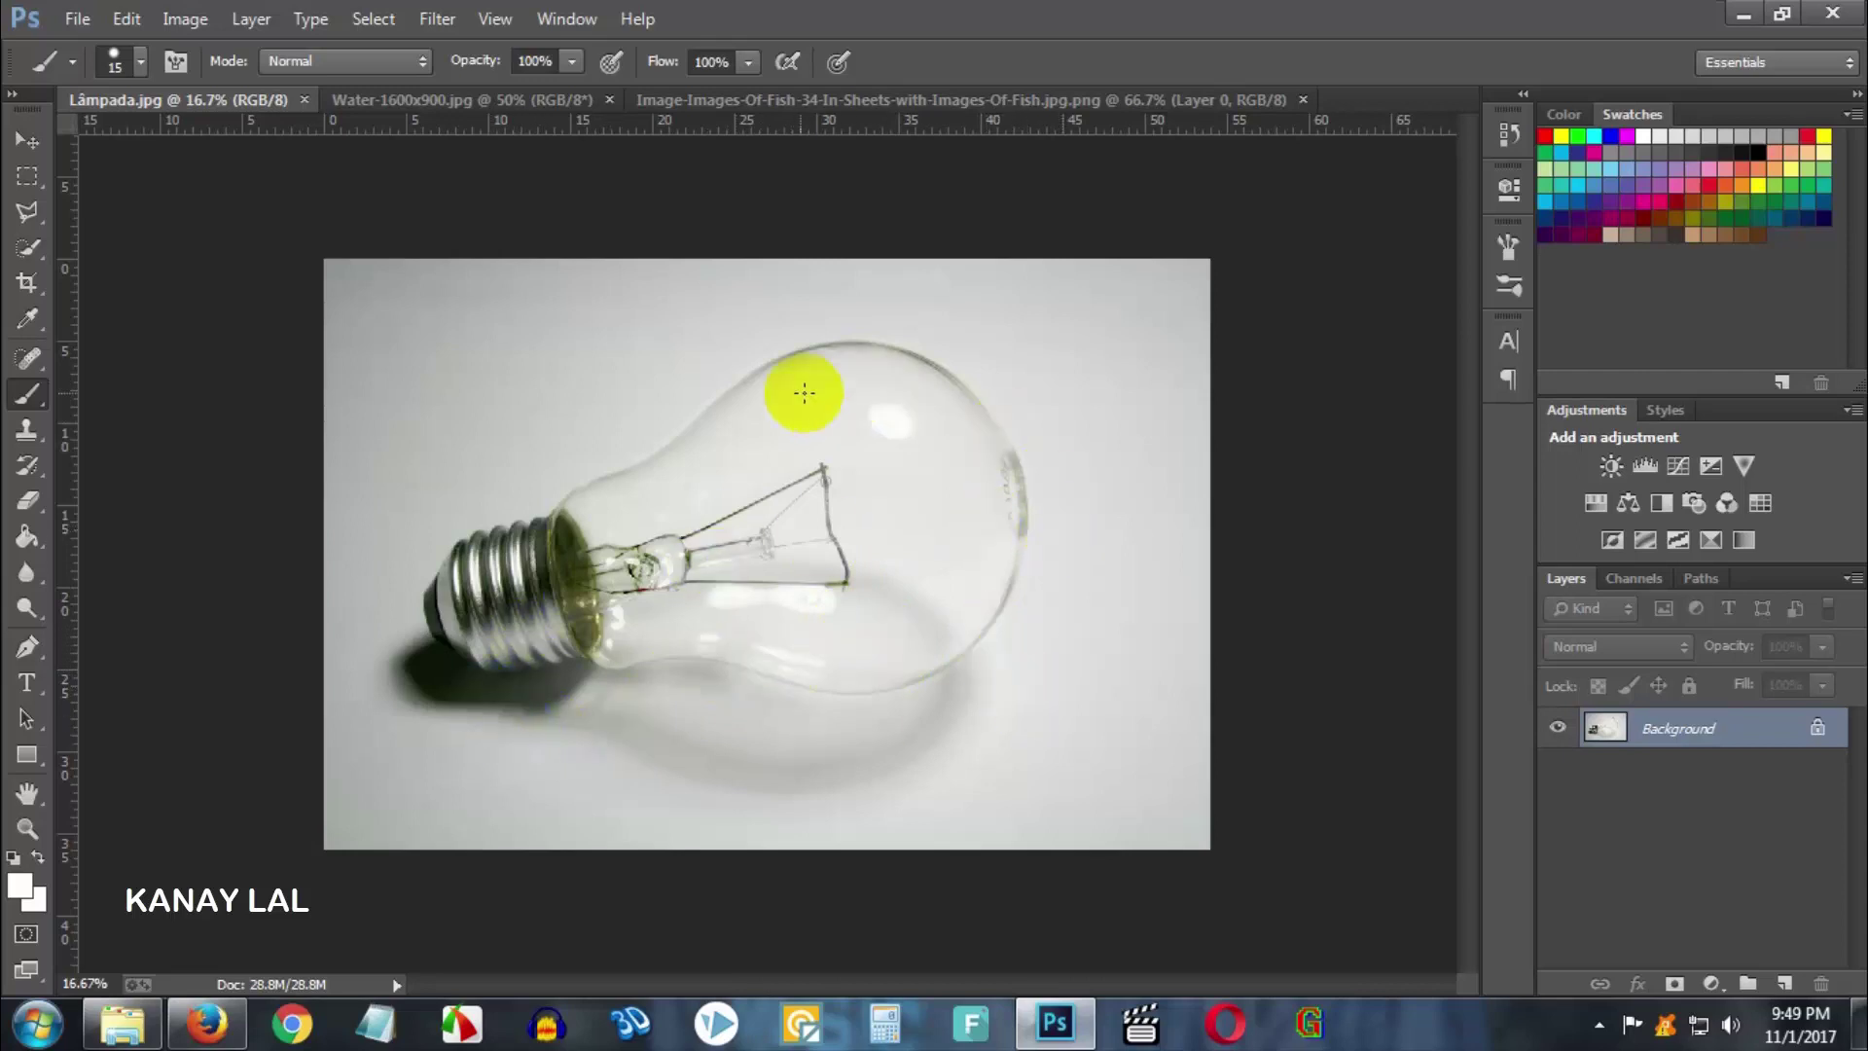
left_click(37, 657)
scroll(467, 642, "up", 4)
left_click(294, 650)
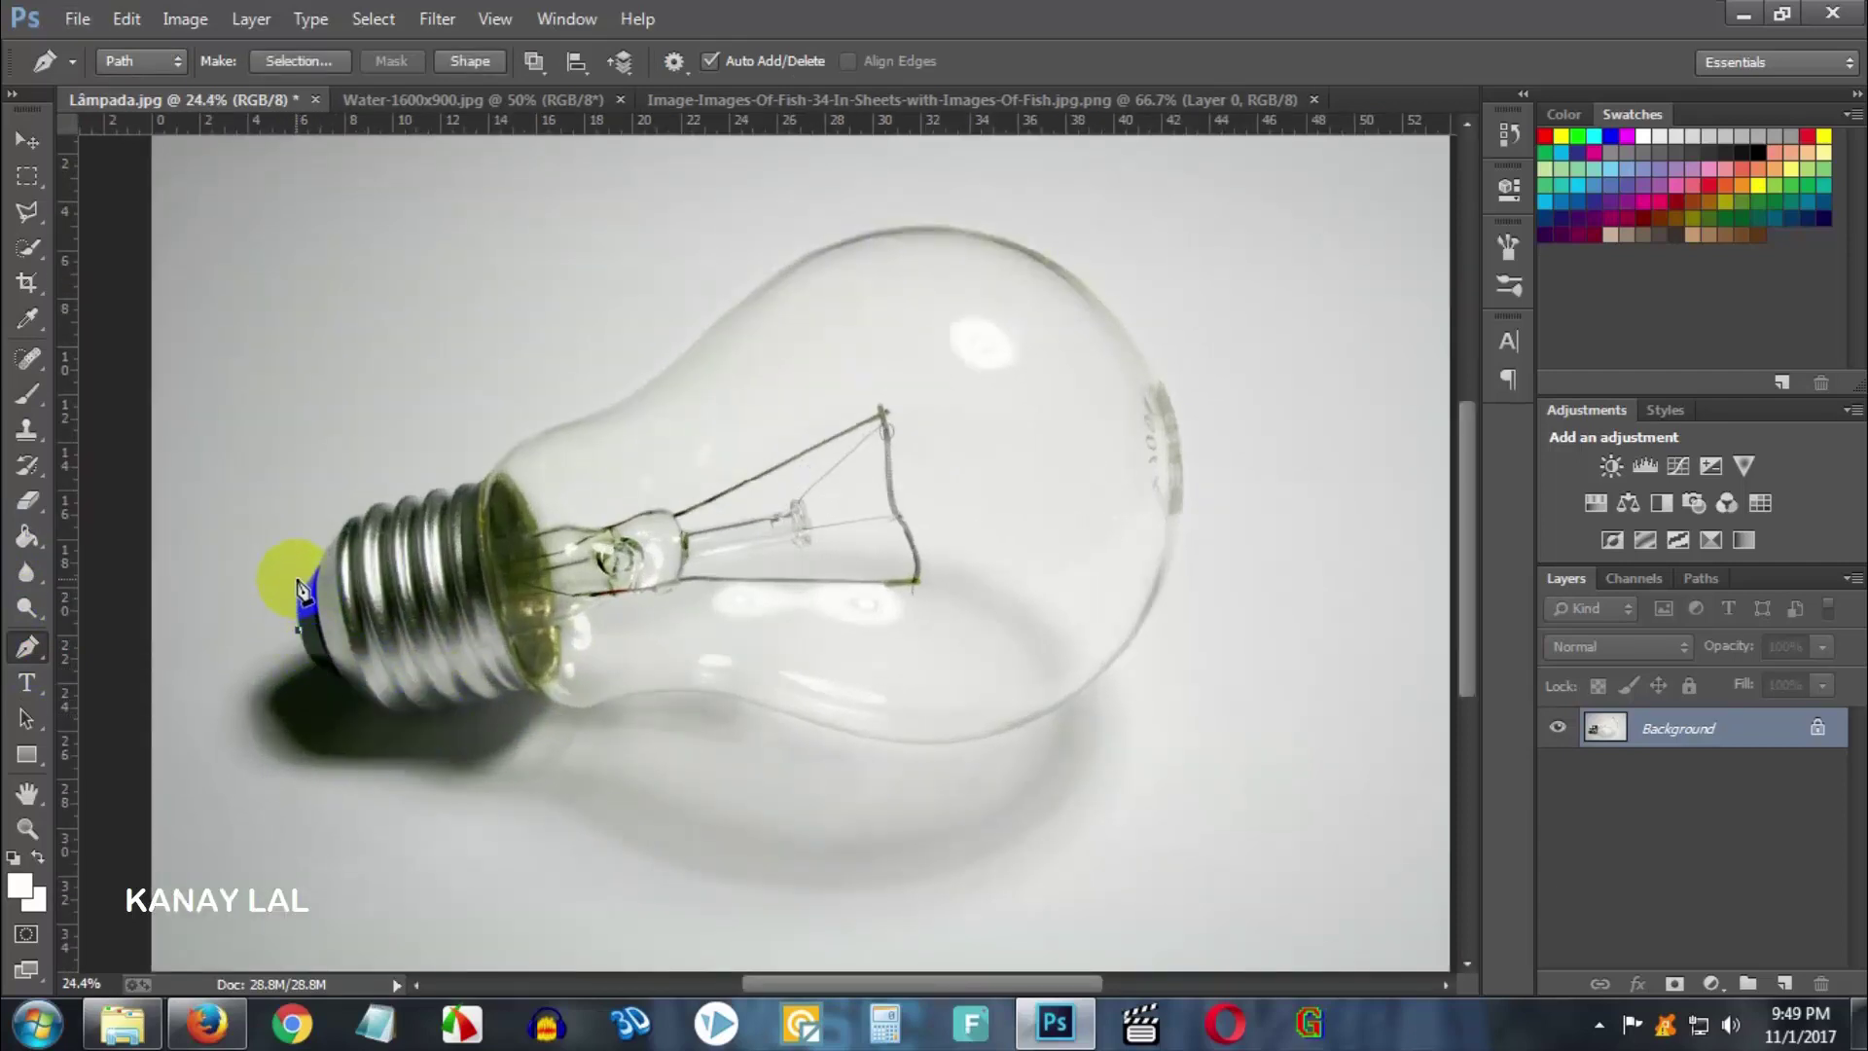
left_click(313, 743)
left_click(416, 742)
scroll(422, 713, "down", 3)
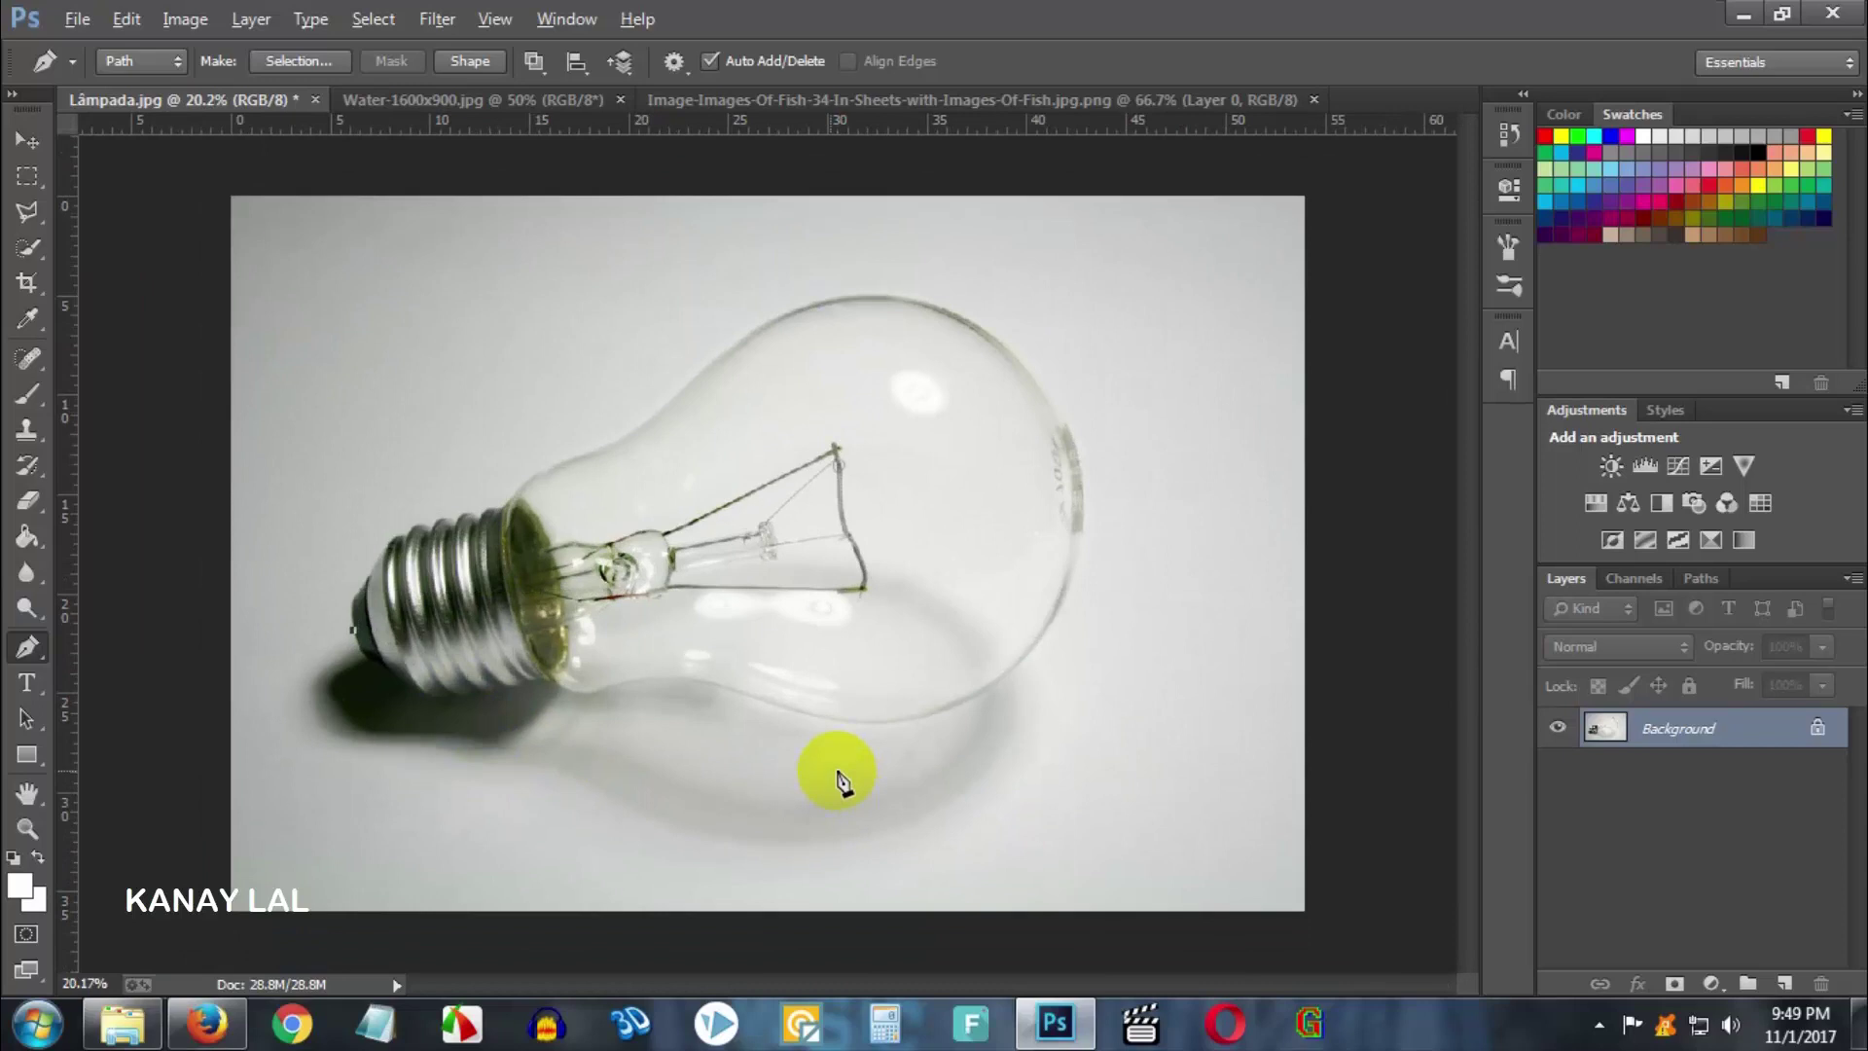
scroll(511, 756, "up", 1)
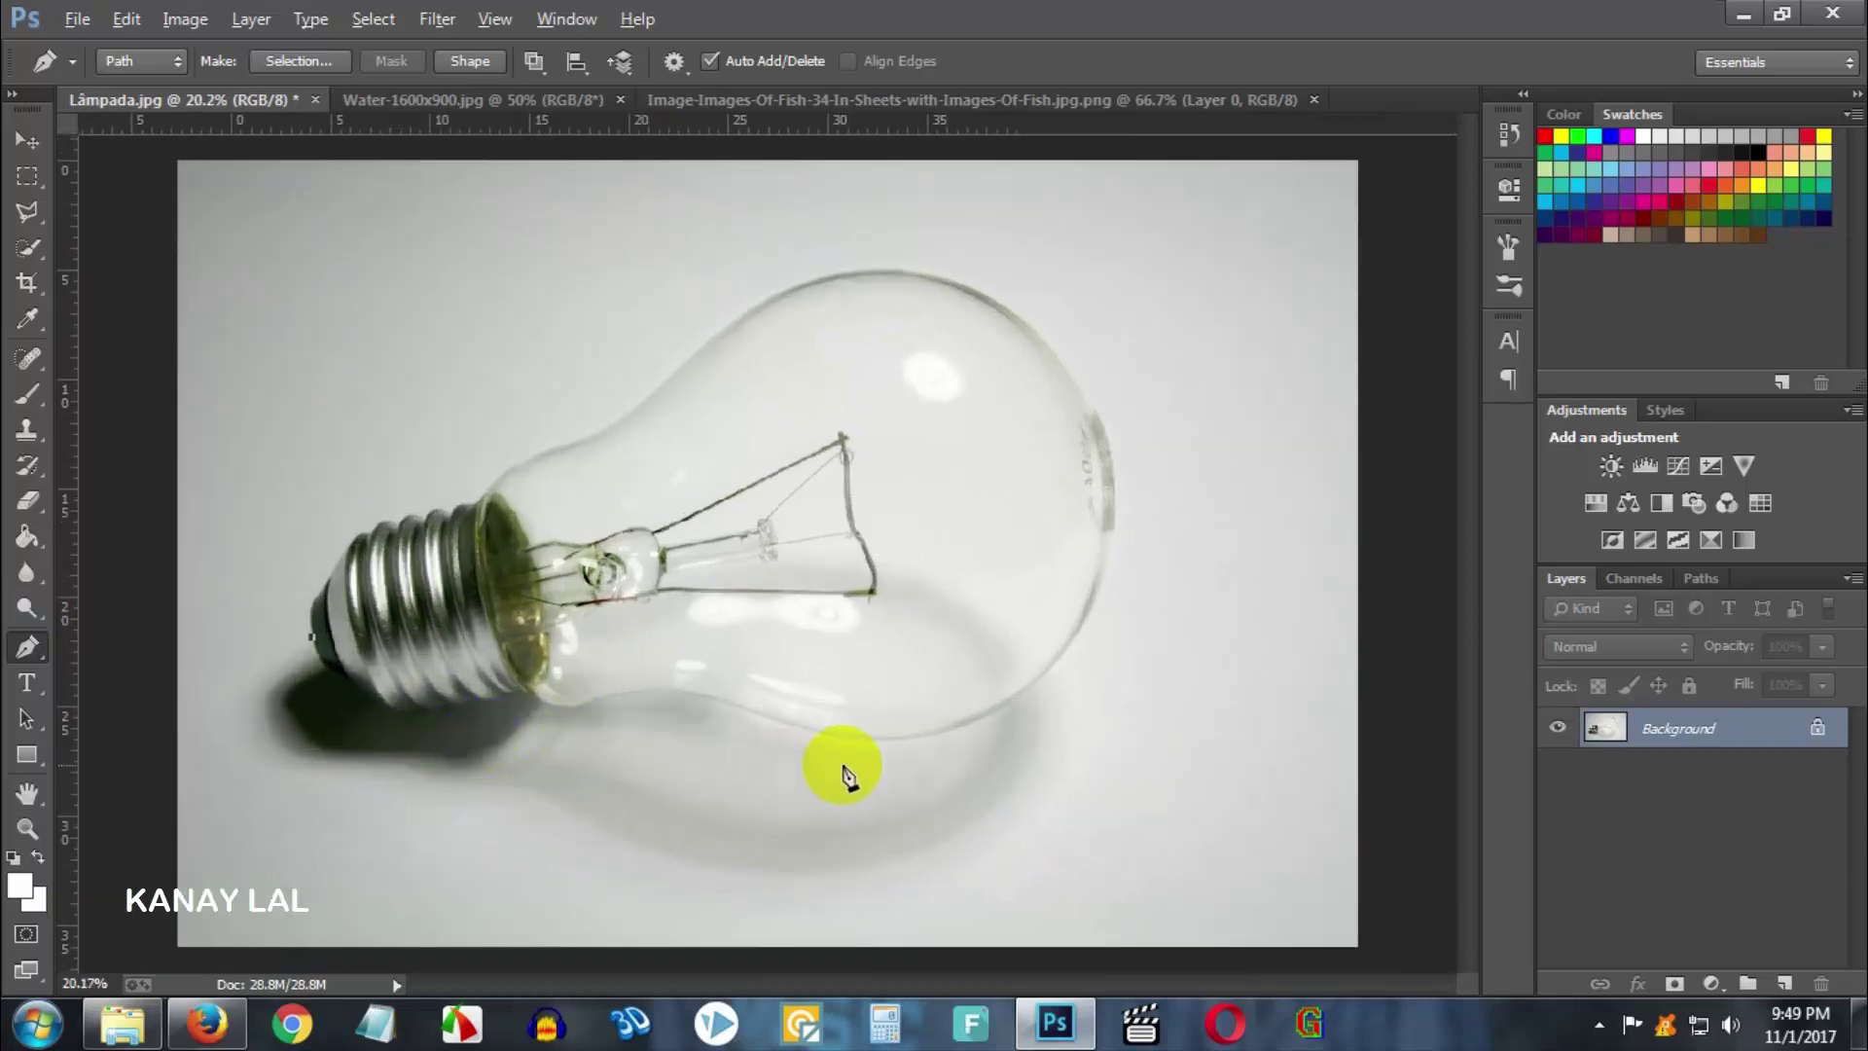
left_click(475, 645)
scroll(375, 611, "up", 1)
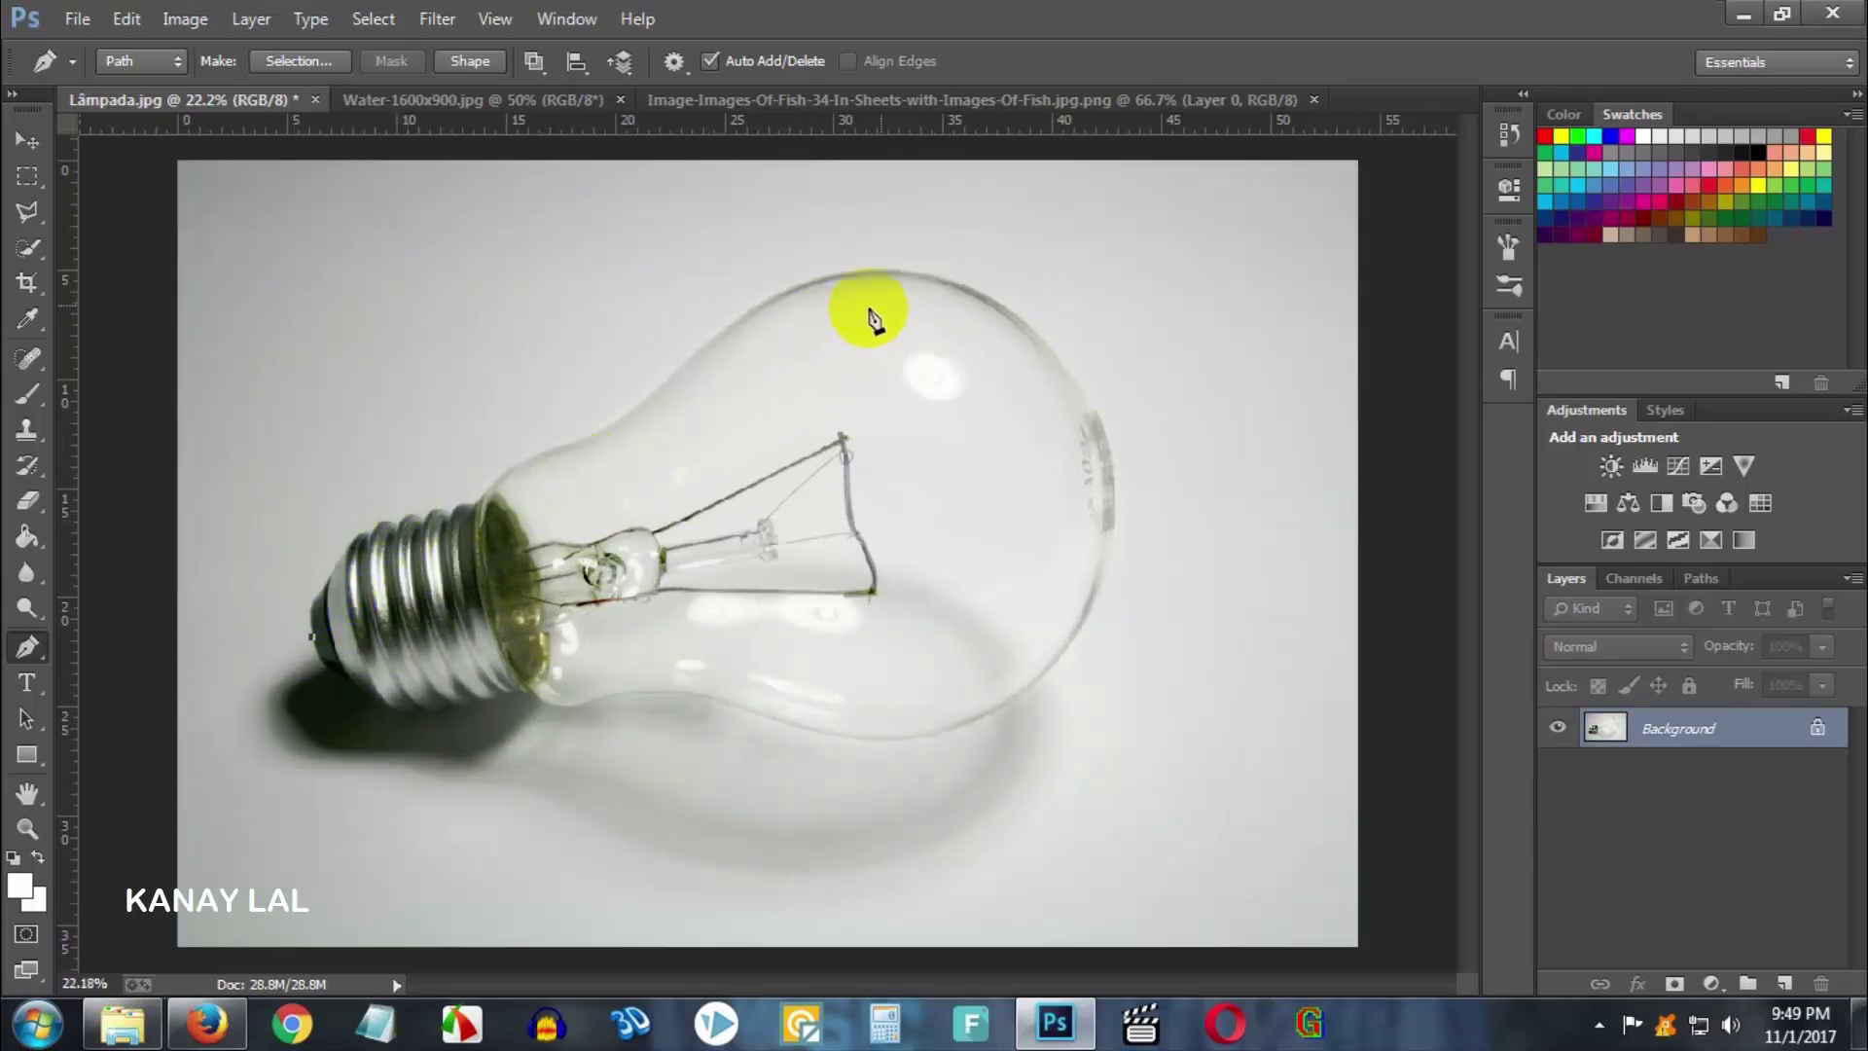
left_click(388, 669)
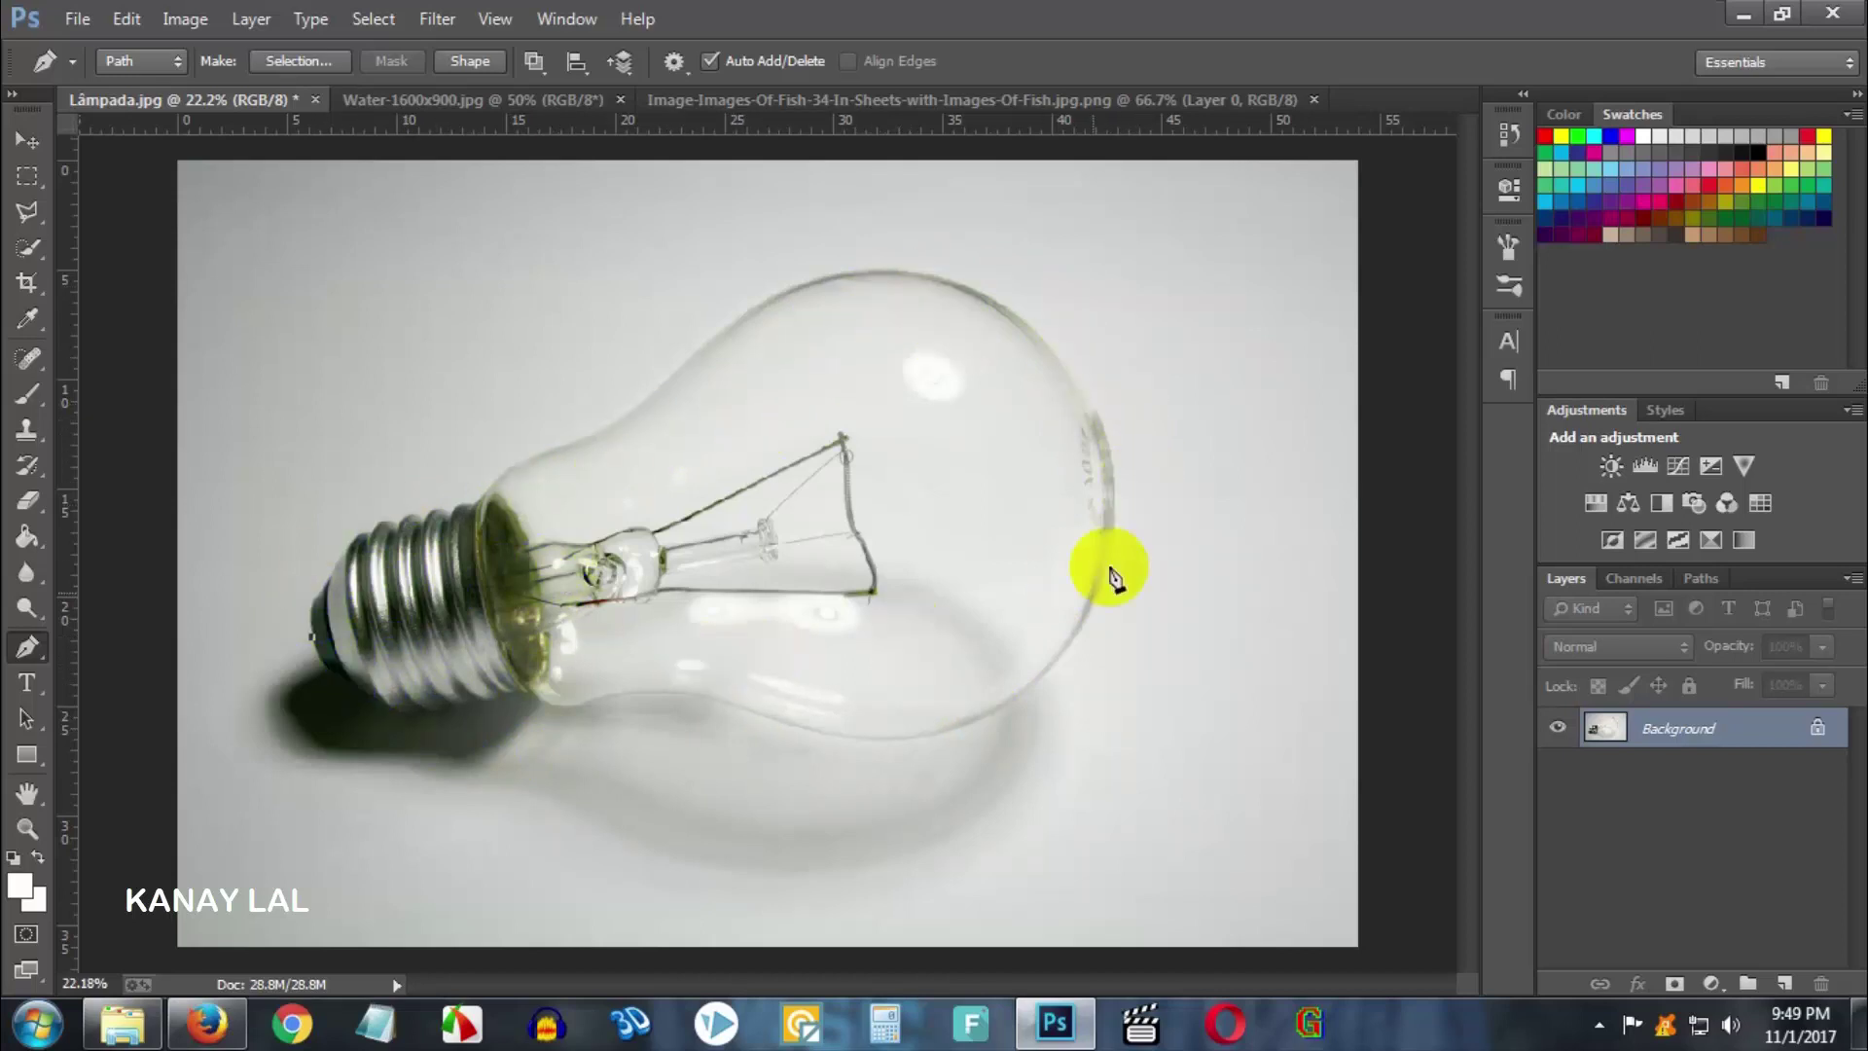
left_click(615, 613)
left_click(407, 597)
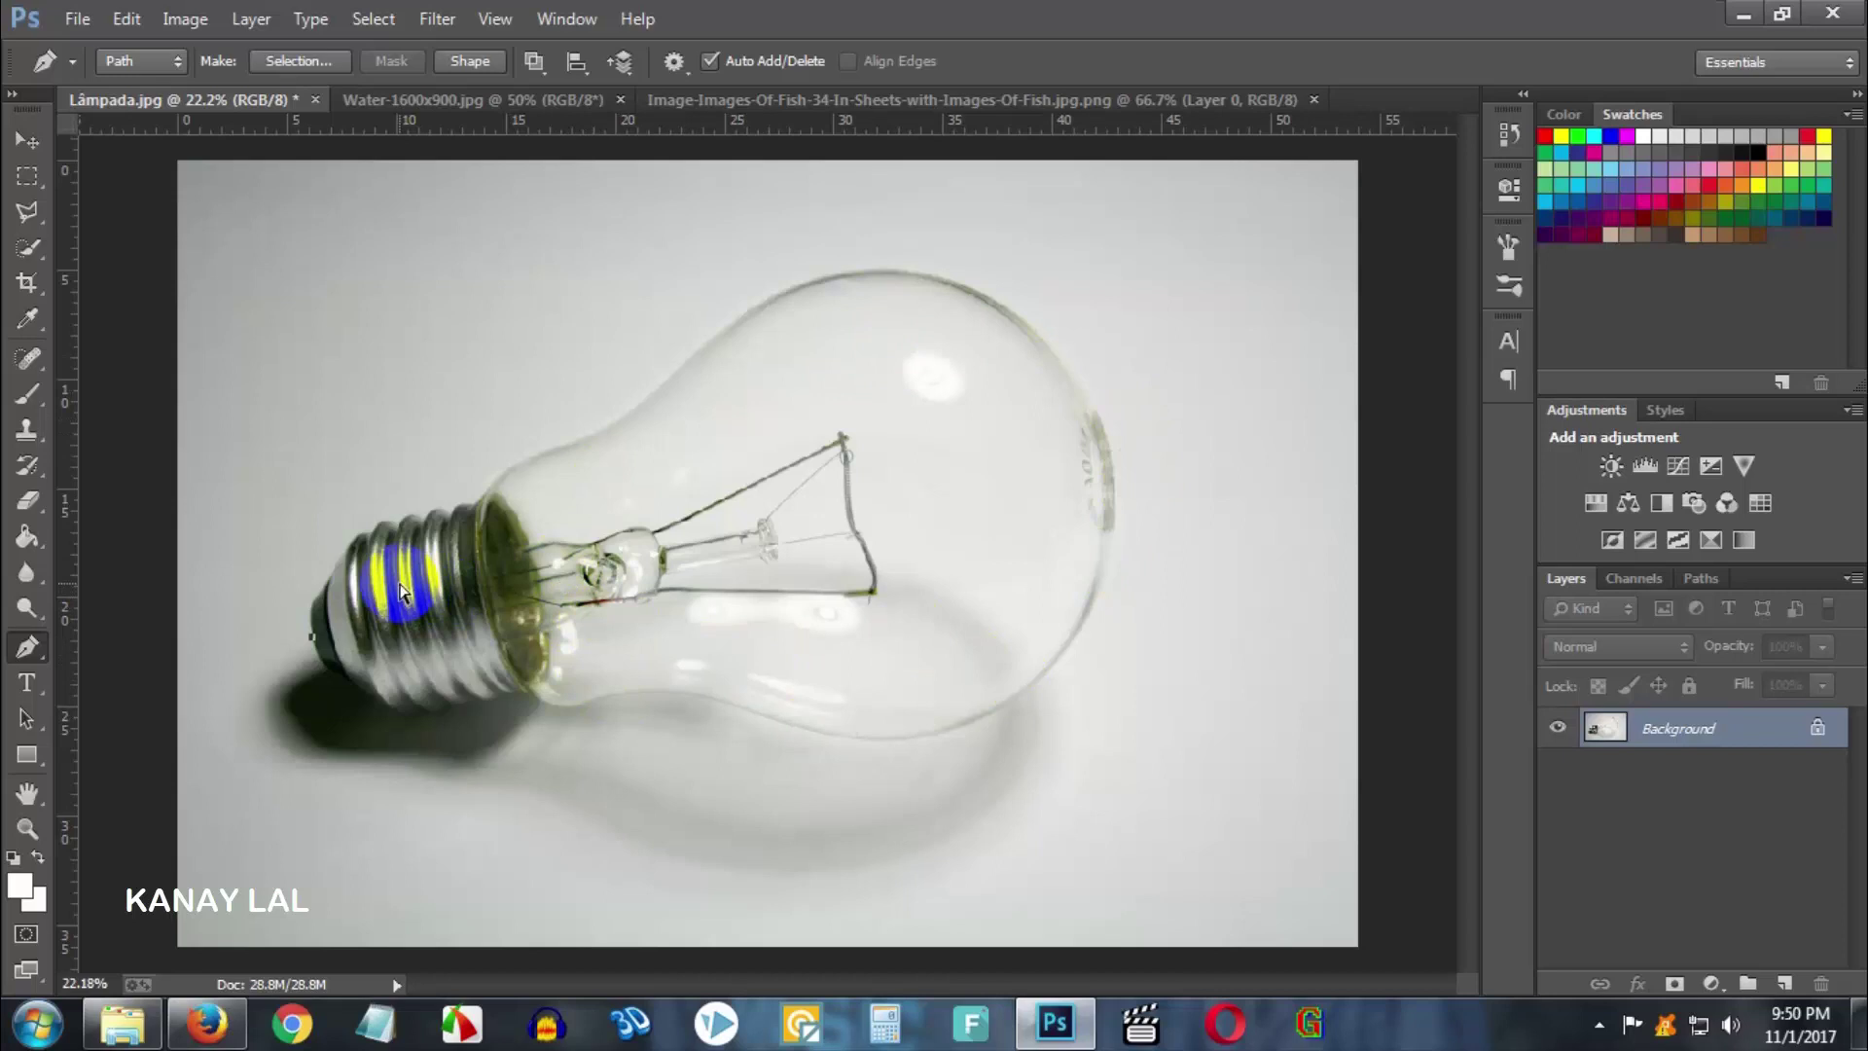
left_click(596, 553)
key("ctrl+alt+z")
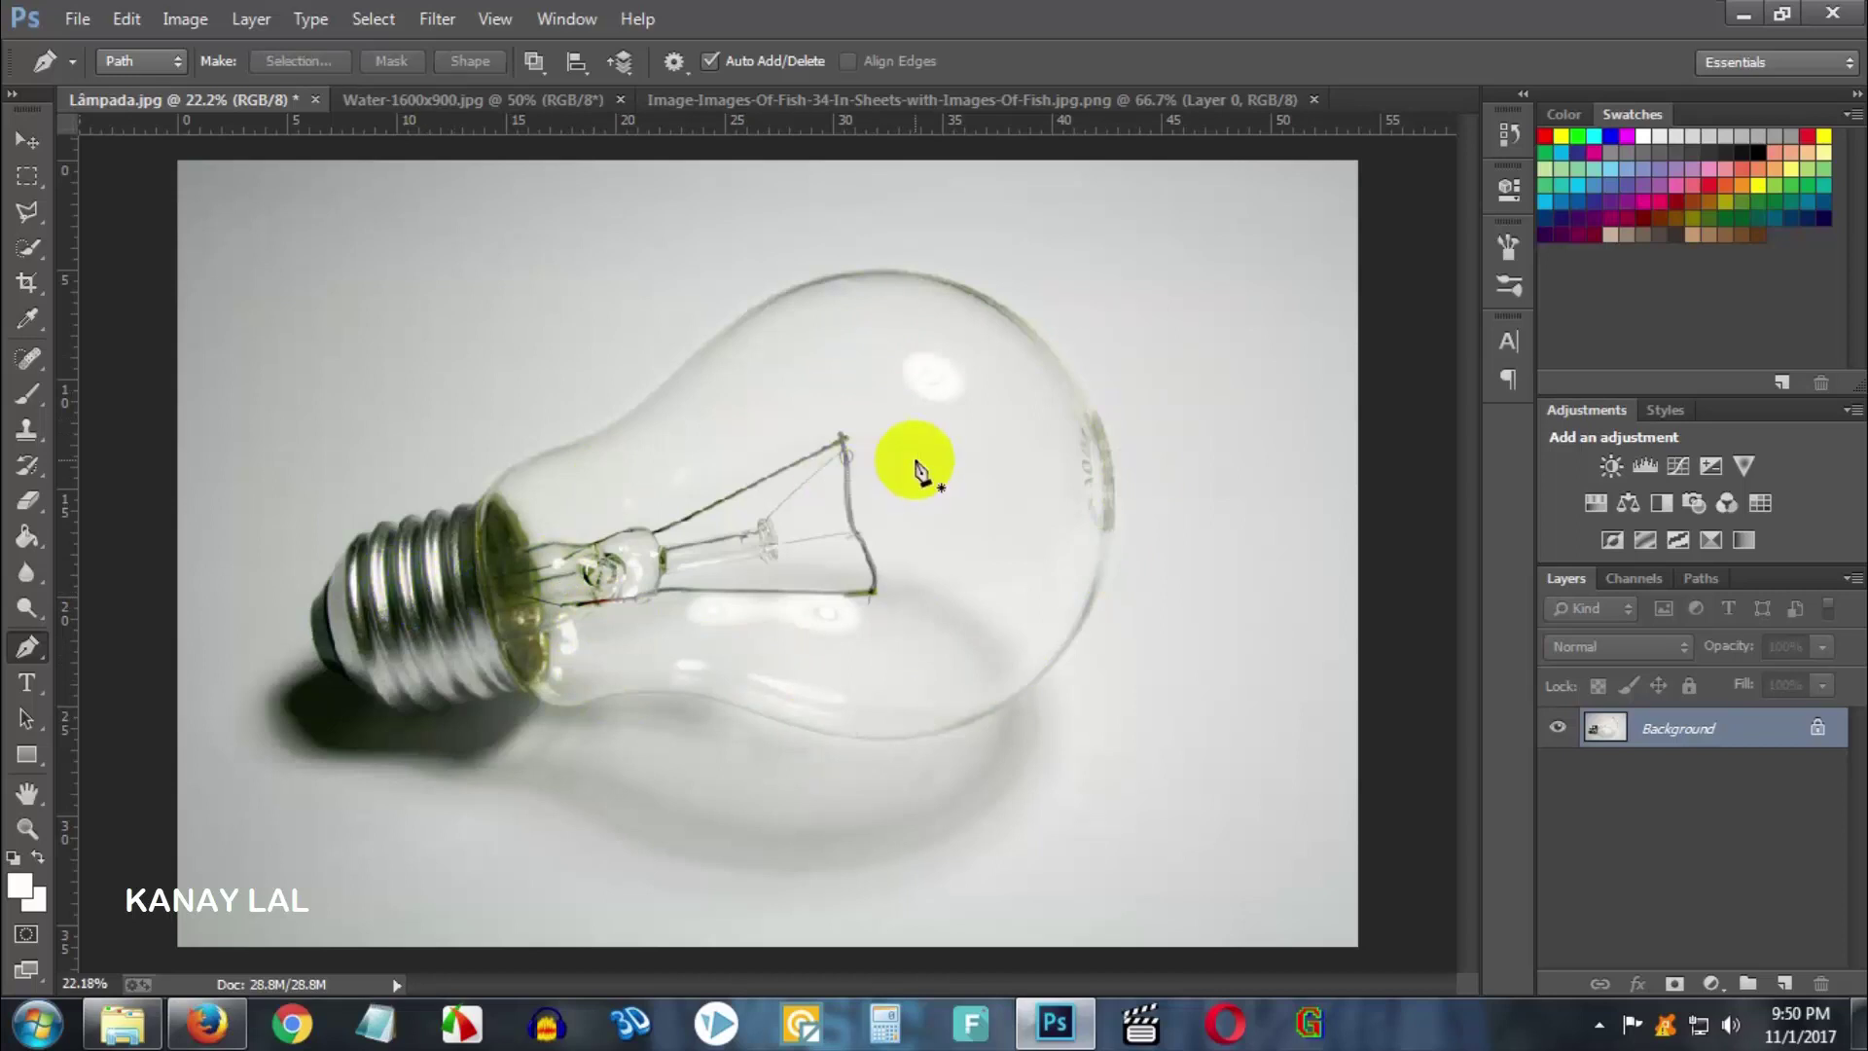
- Paint over the filament and glass stem inside the bulb with a 200 px Brush in a light grey sampled from the glass
left_click(58, 508)
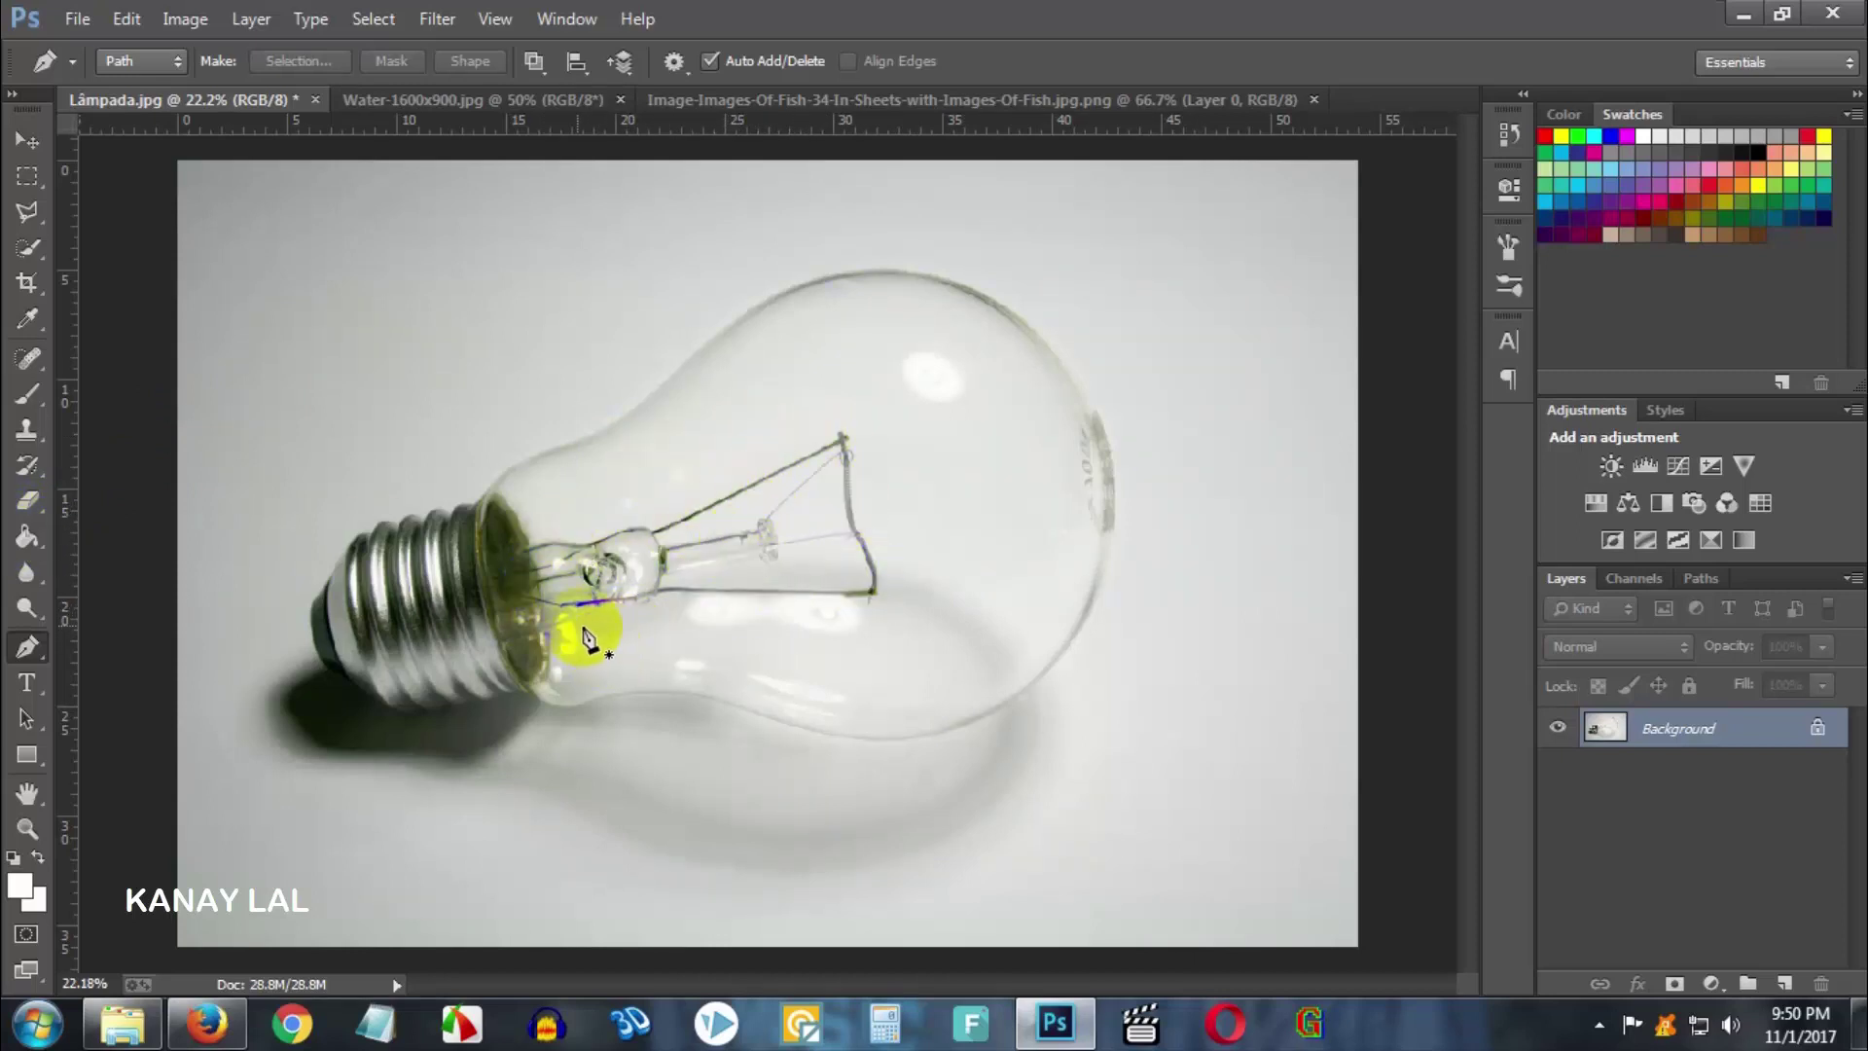
left_click(29, 500)
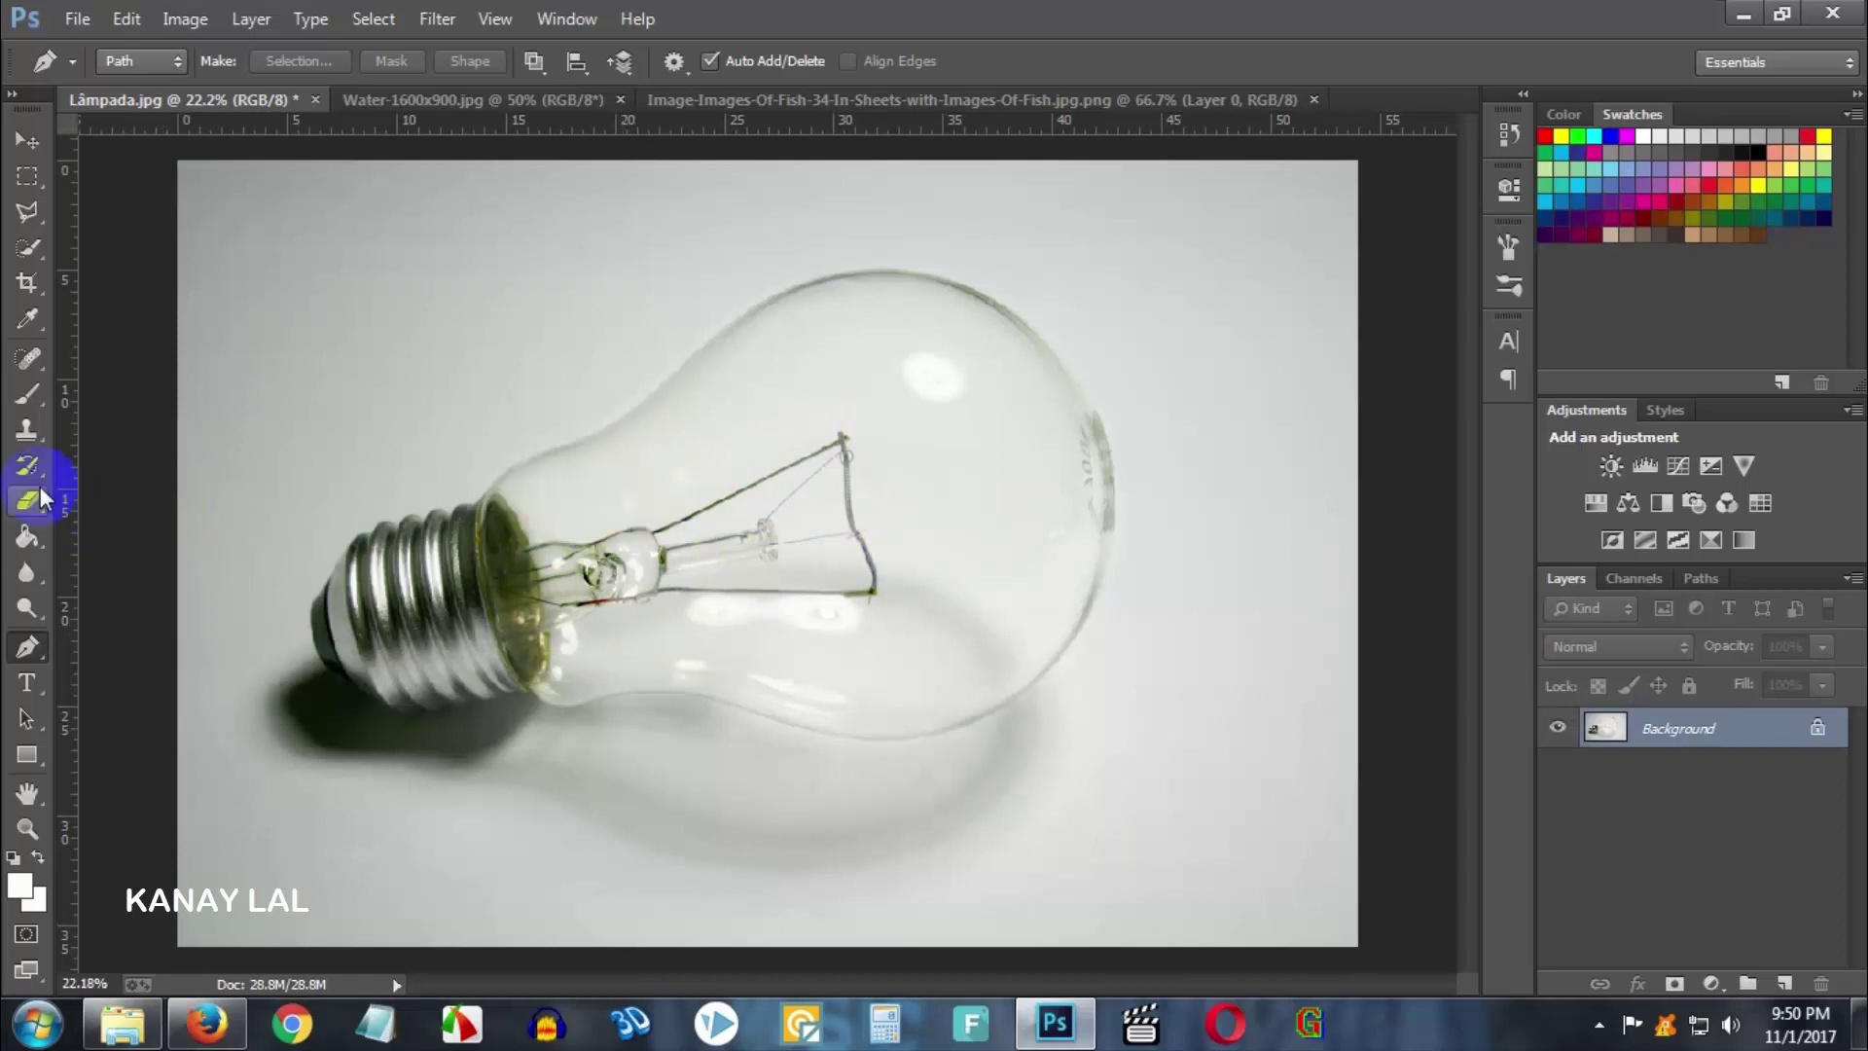
left_click(26, 397)
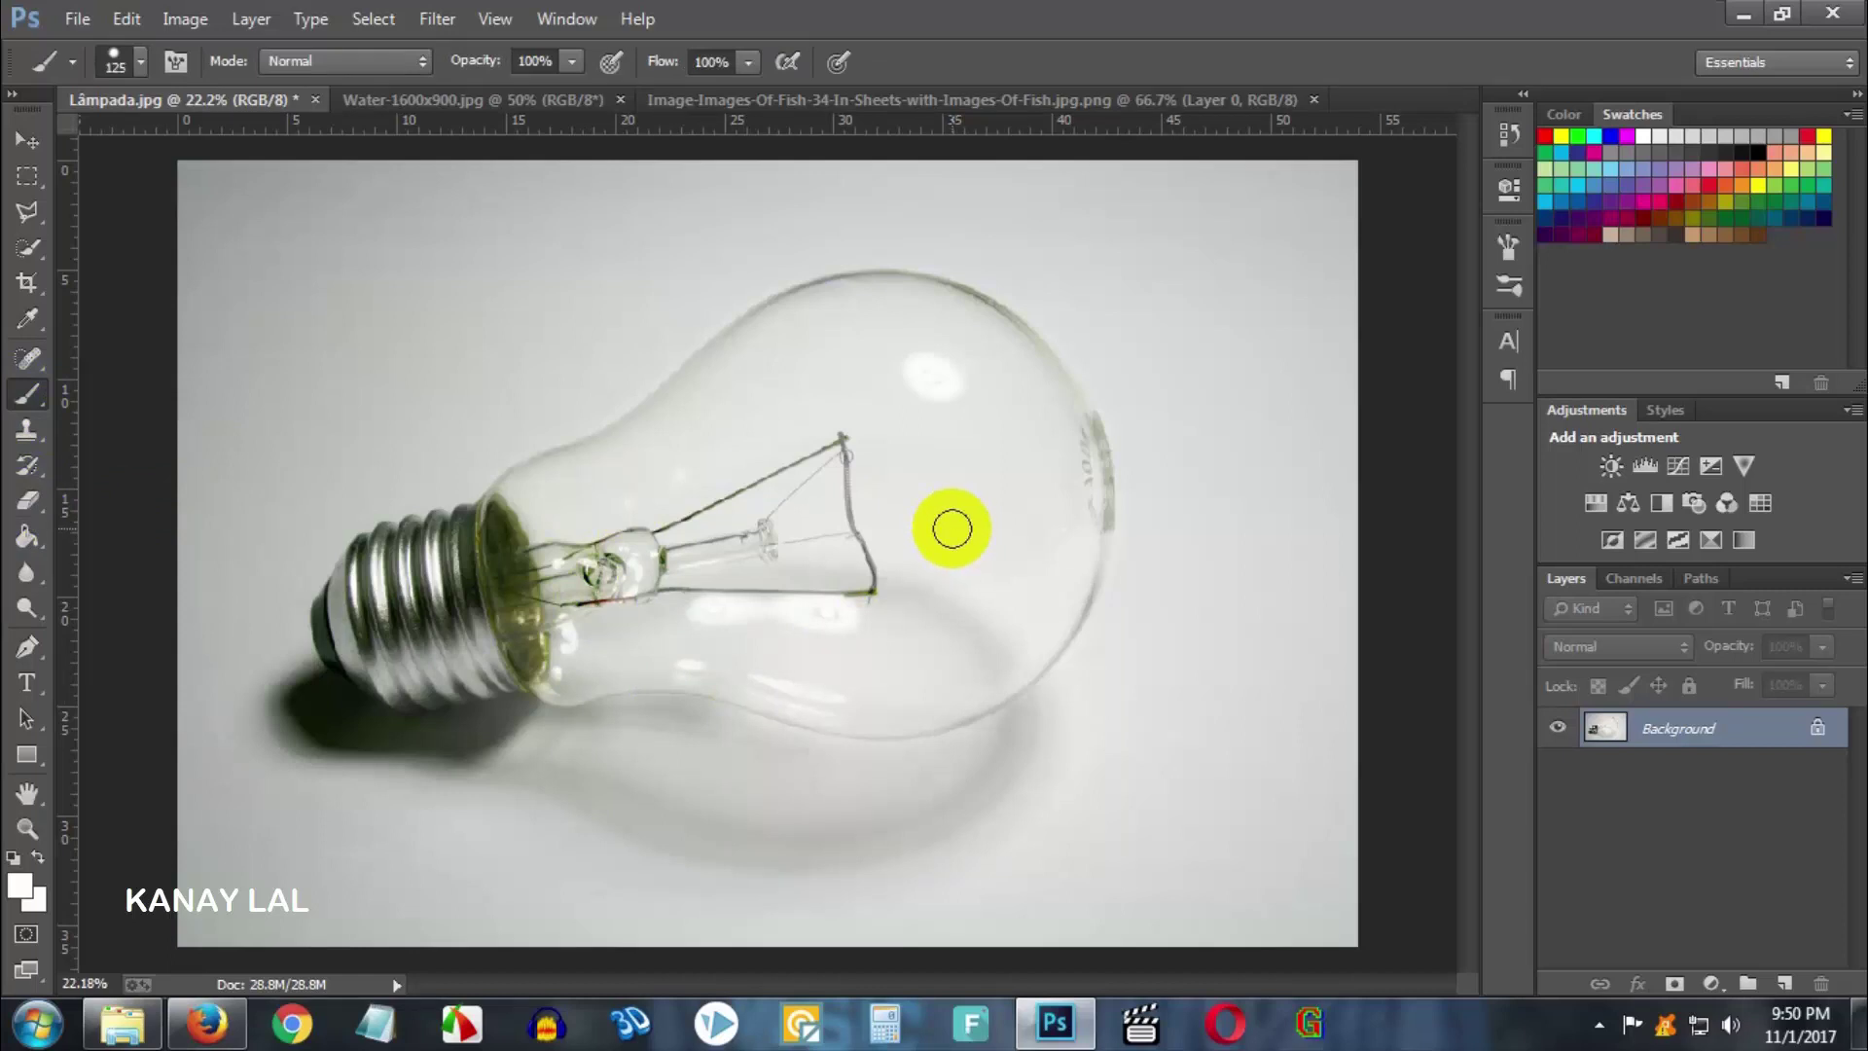
key("bracketright")
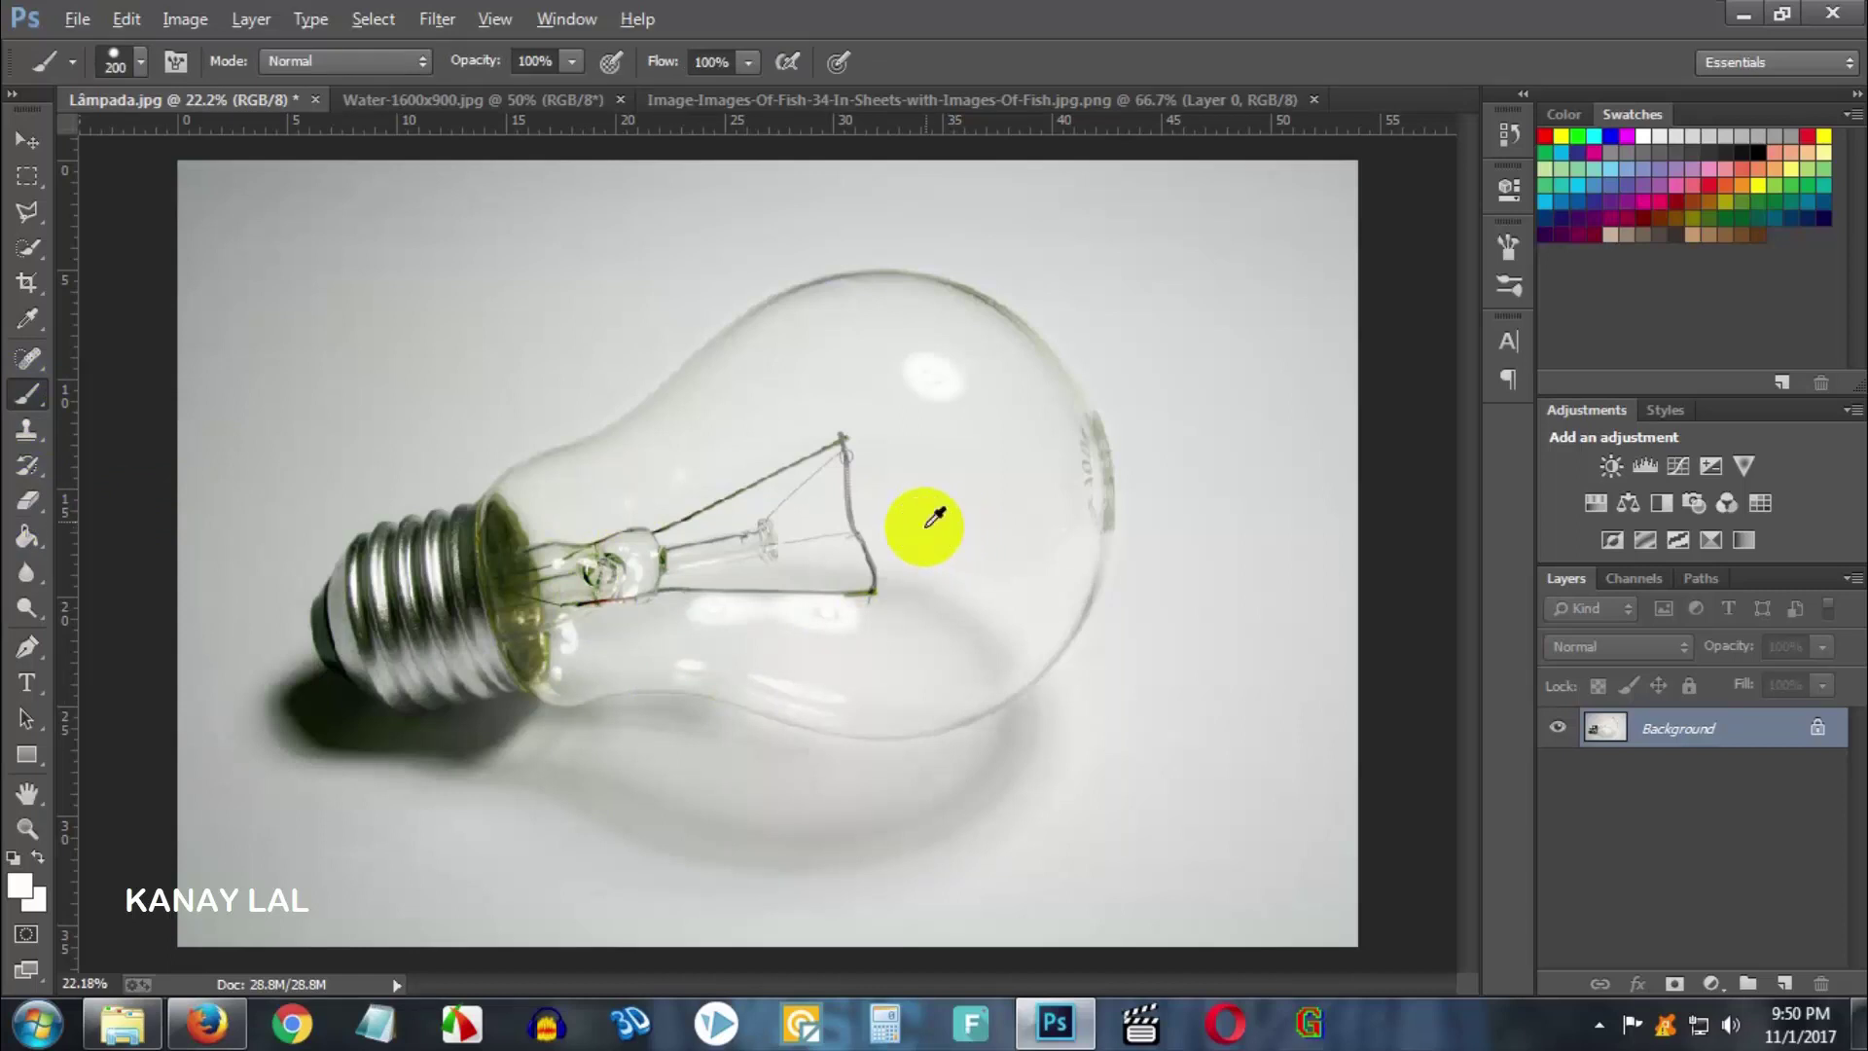
mouse_move(874, 437)
left_mouse_down()
mouse_move(767, 458)
mouse_move(872, 580)
mouse_move(1009, 634)
mouse_move(965, 664)
mouse_move(759, 667)
left_mouse_up()
key("ctrl+z")
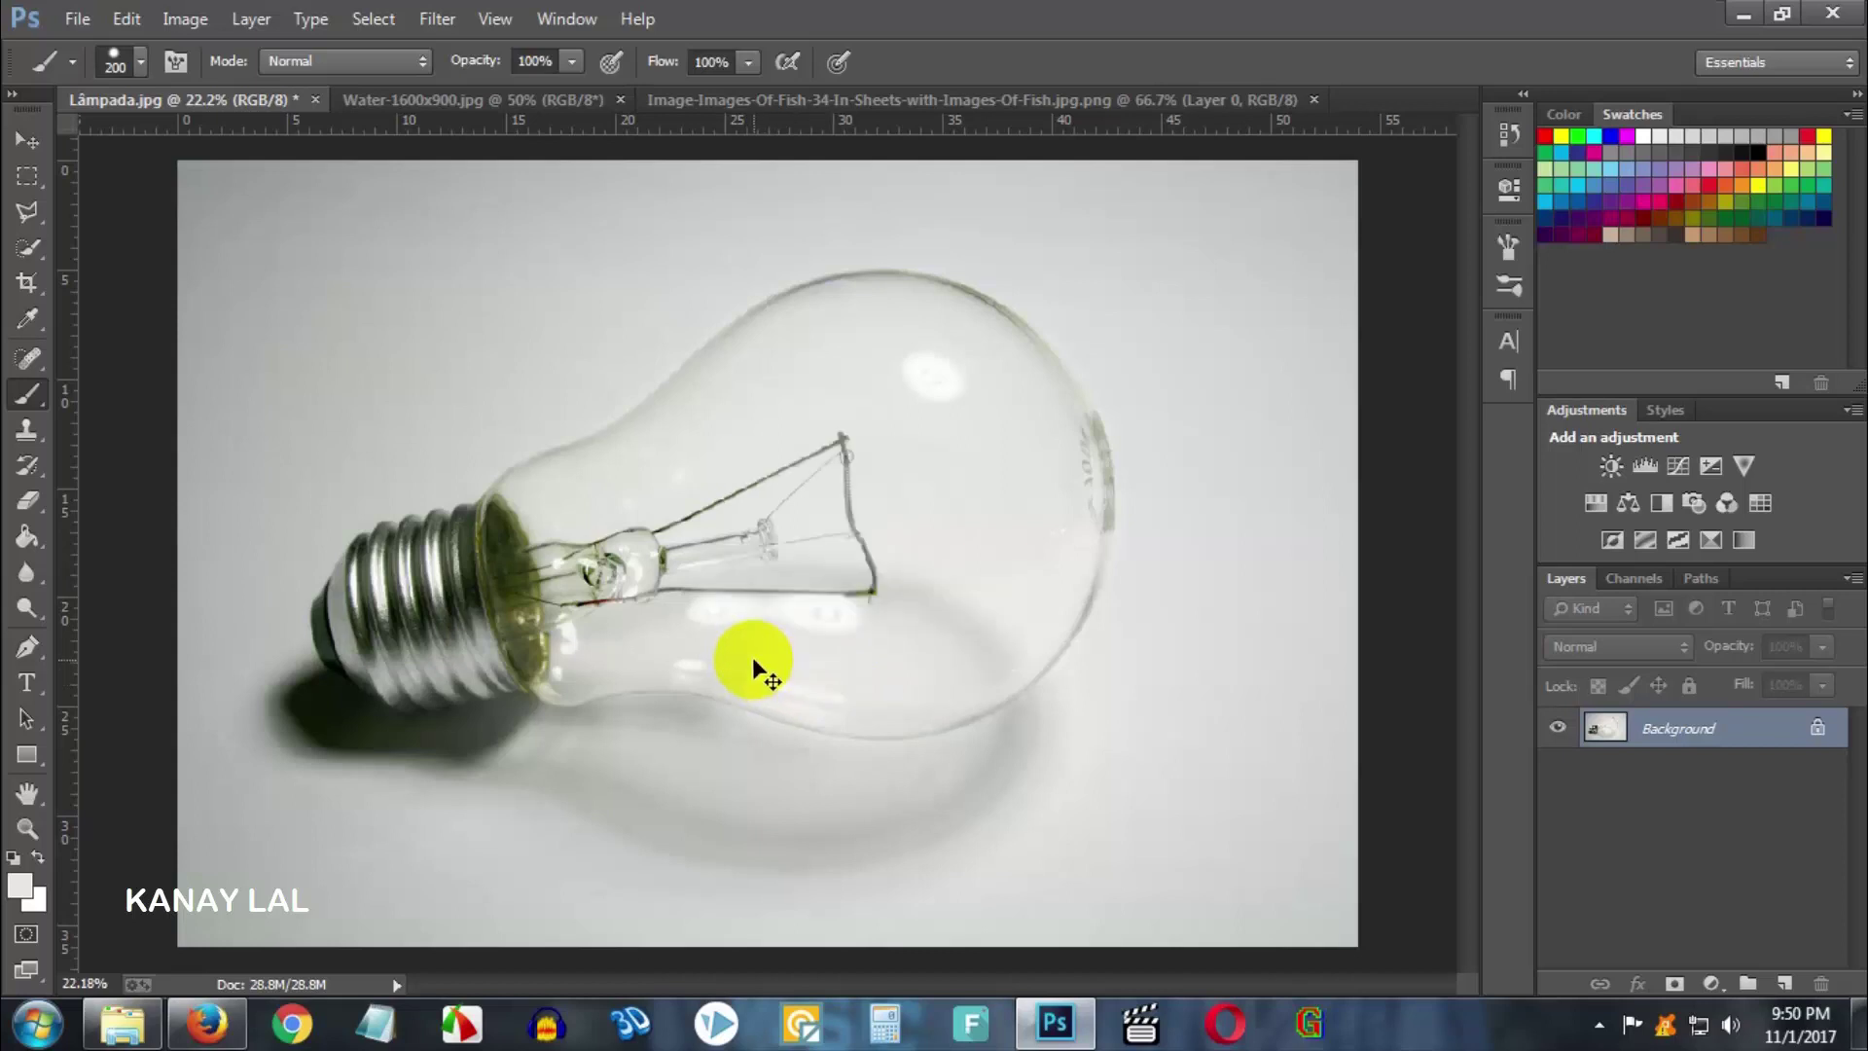
mouse_move(997, 617)
left_mouse_down()
mouse_move(866, 576)
mouse_move(837, 433)
mouse_move(728, 514)
mouse_move(578, 556)
left_mouse_up()
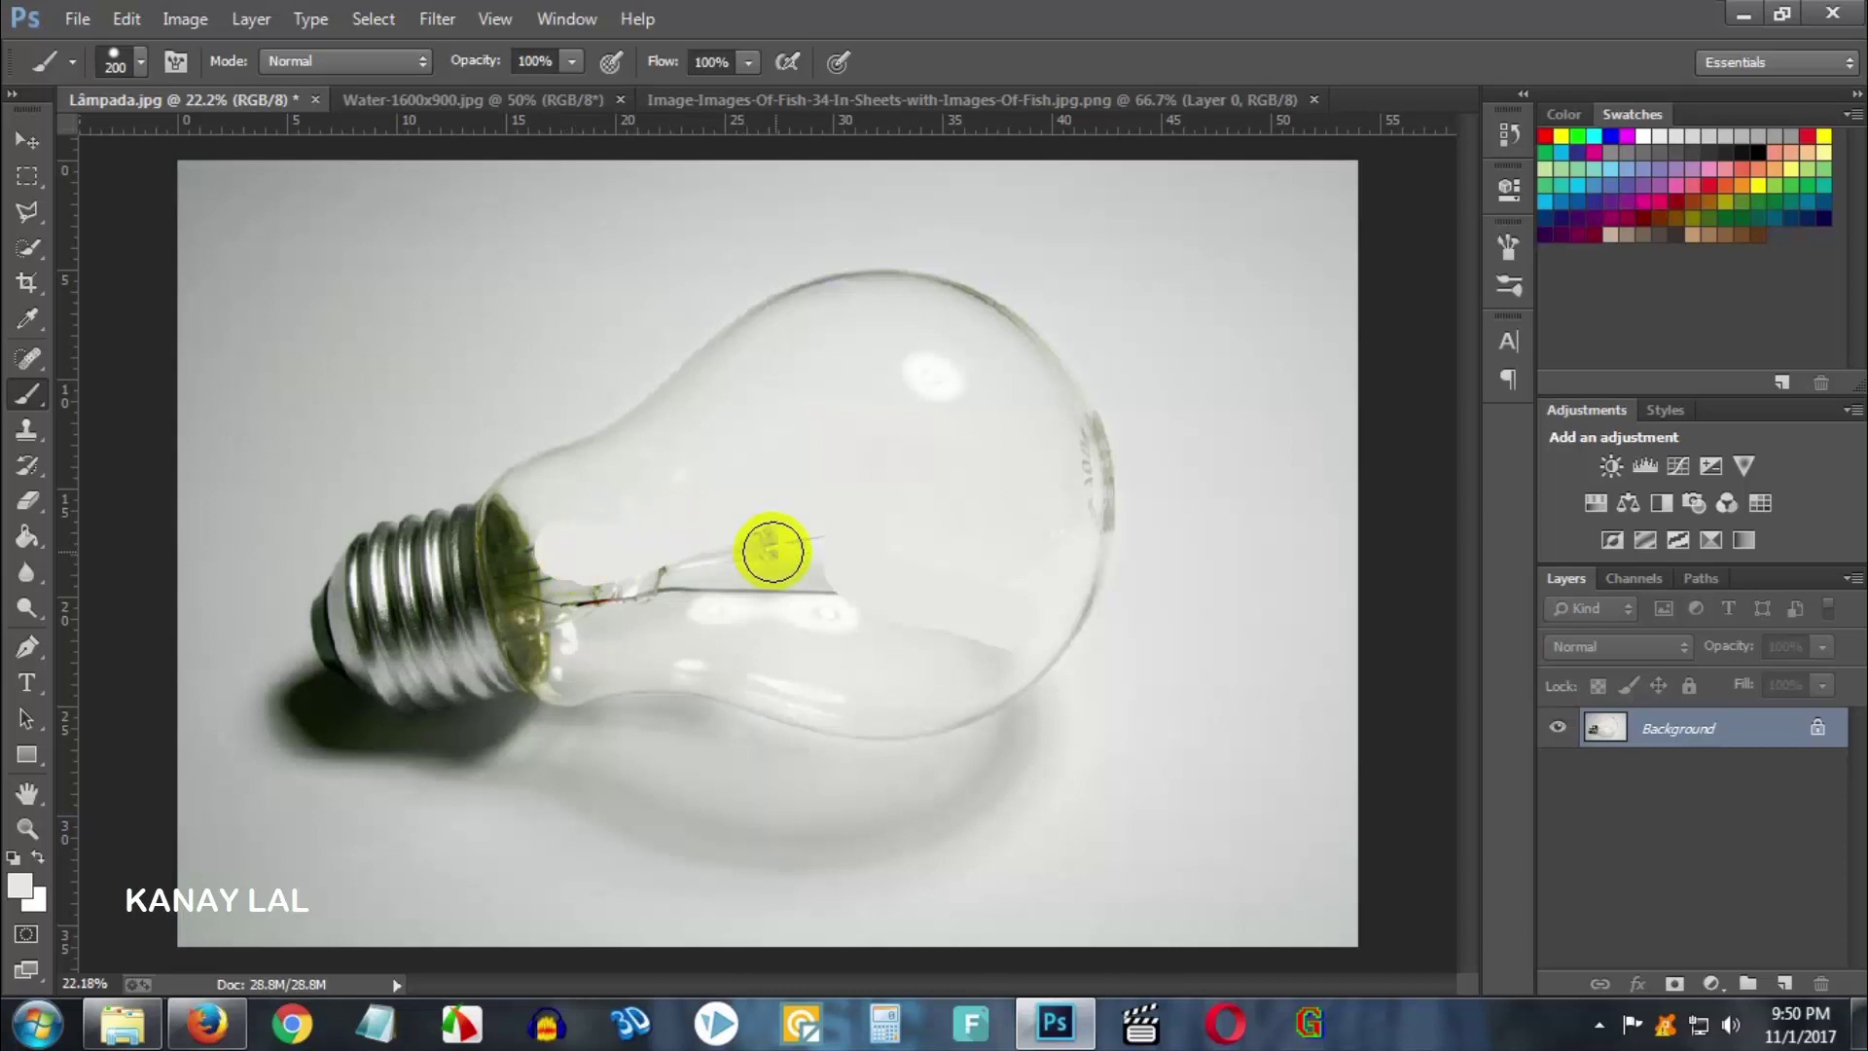
mouse_move(813, 554)
left_mouse_down()
mouse_move(776, 542)
mouse_move(575, 585)
left_mouse_up()
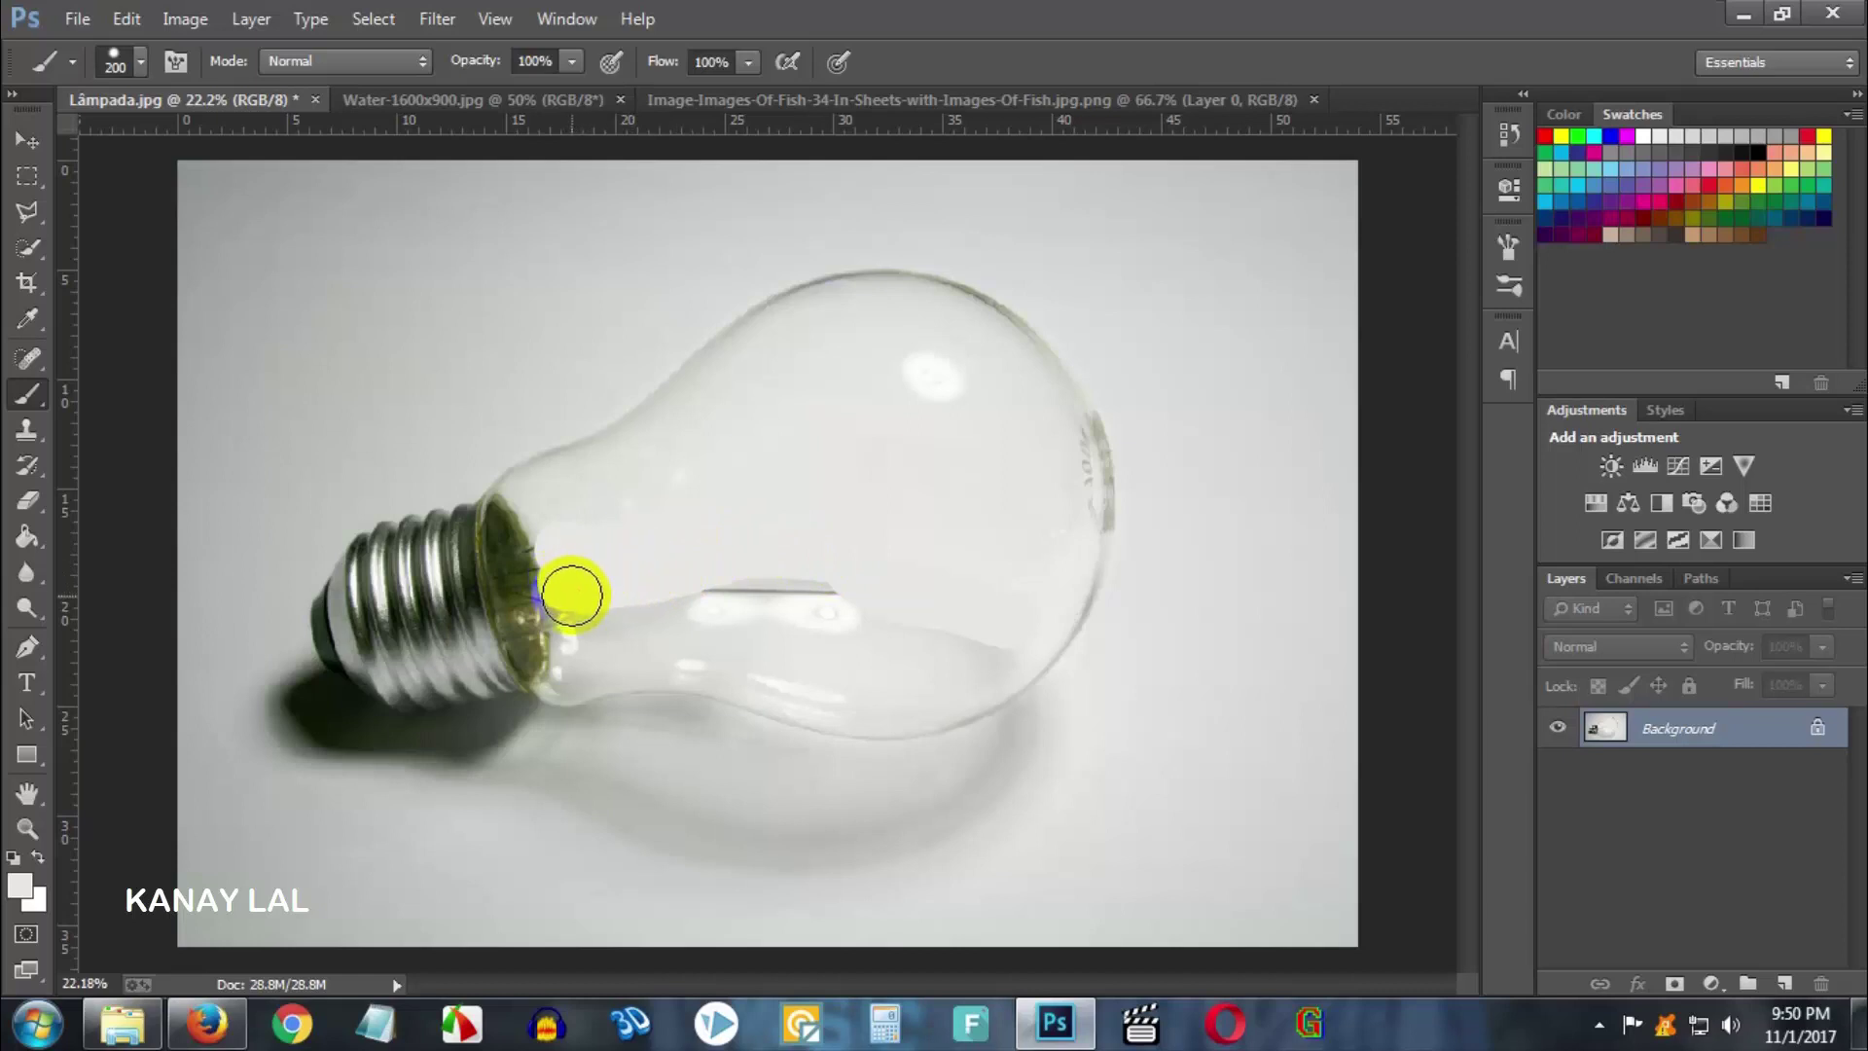
mouse_move(688, 584)
left_mouse_down()
mouse_move(784, 554)
mouse_move(854, 569)
mouse_move(590, 555)
left_mouse_up()
left_click(567, 551)
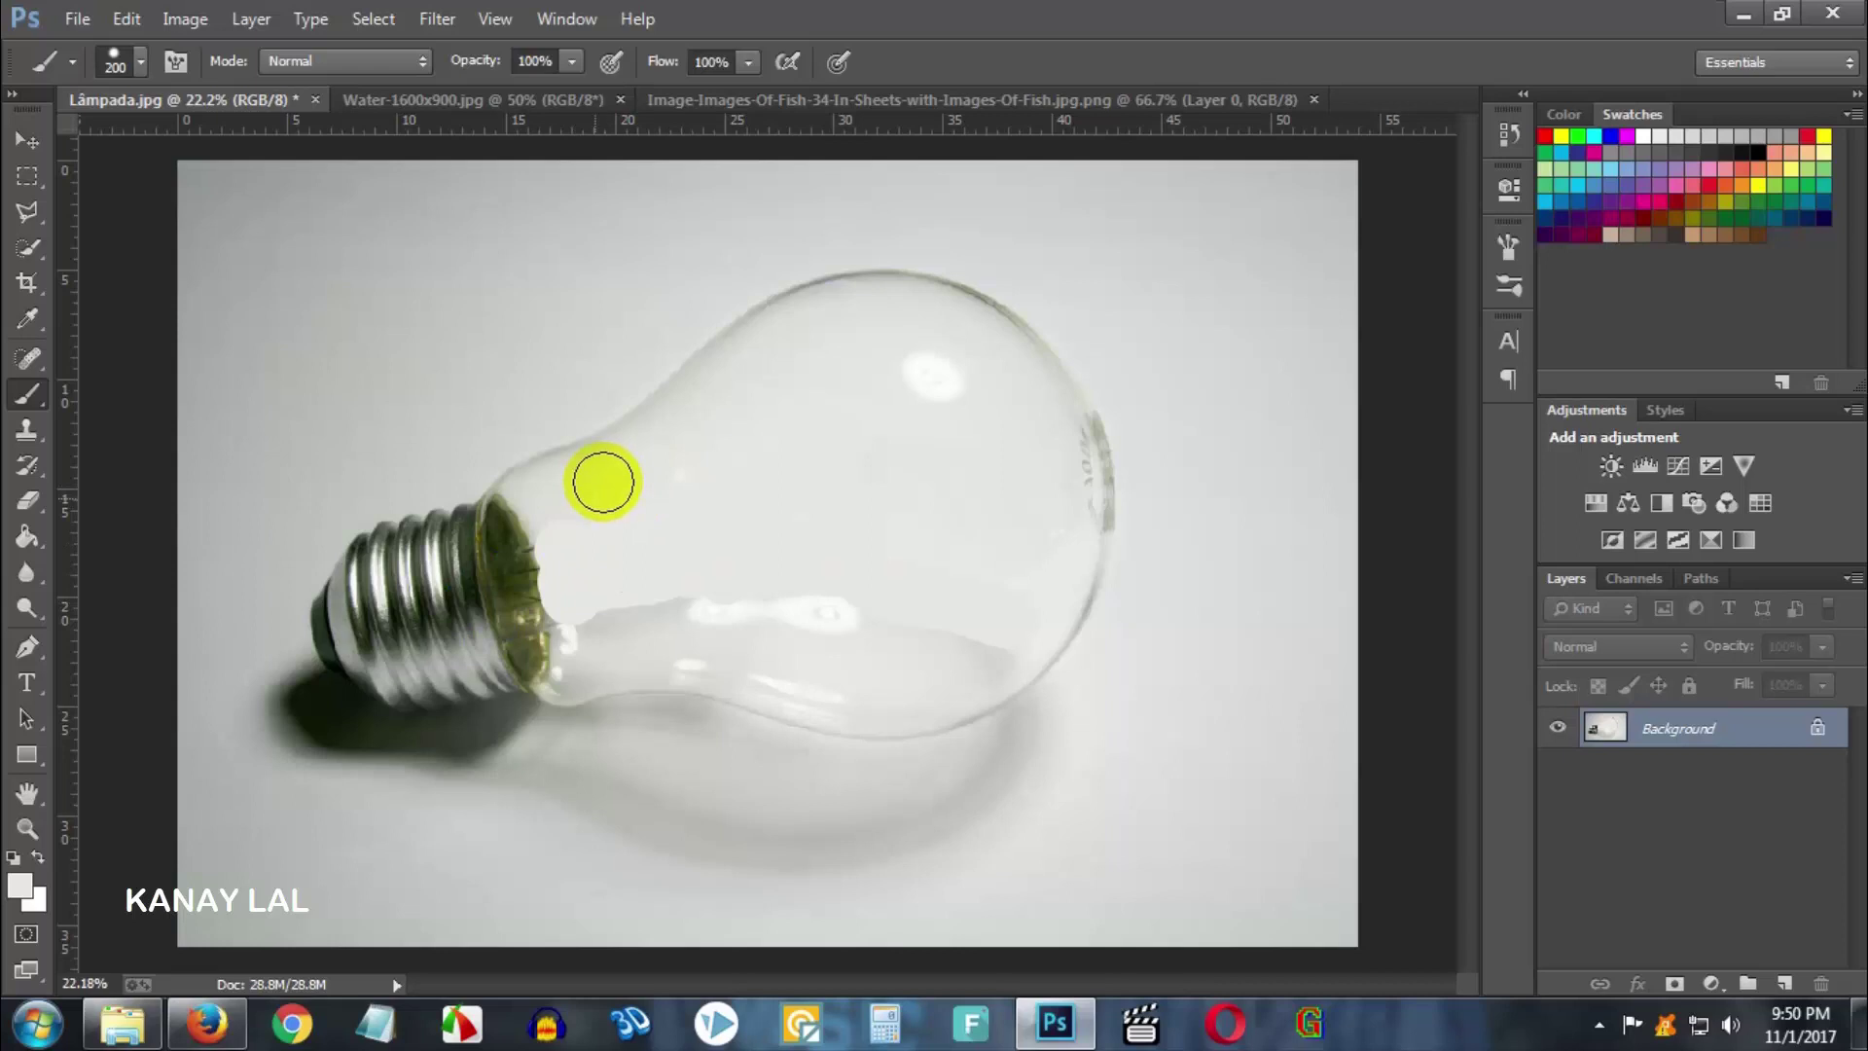
left_click(554, 564)
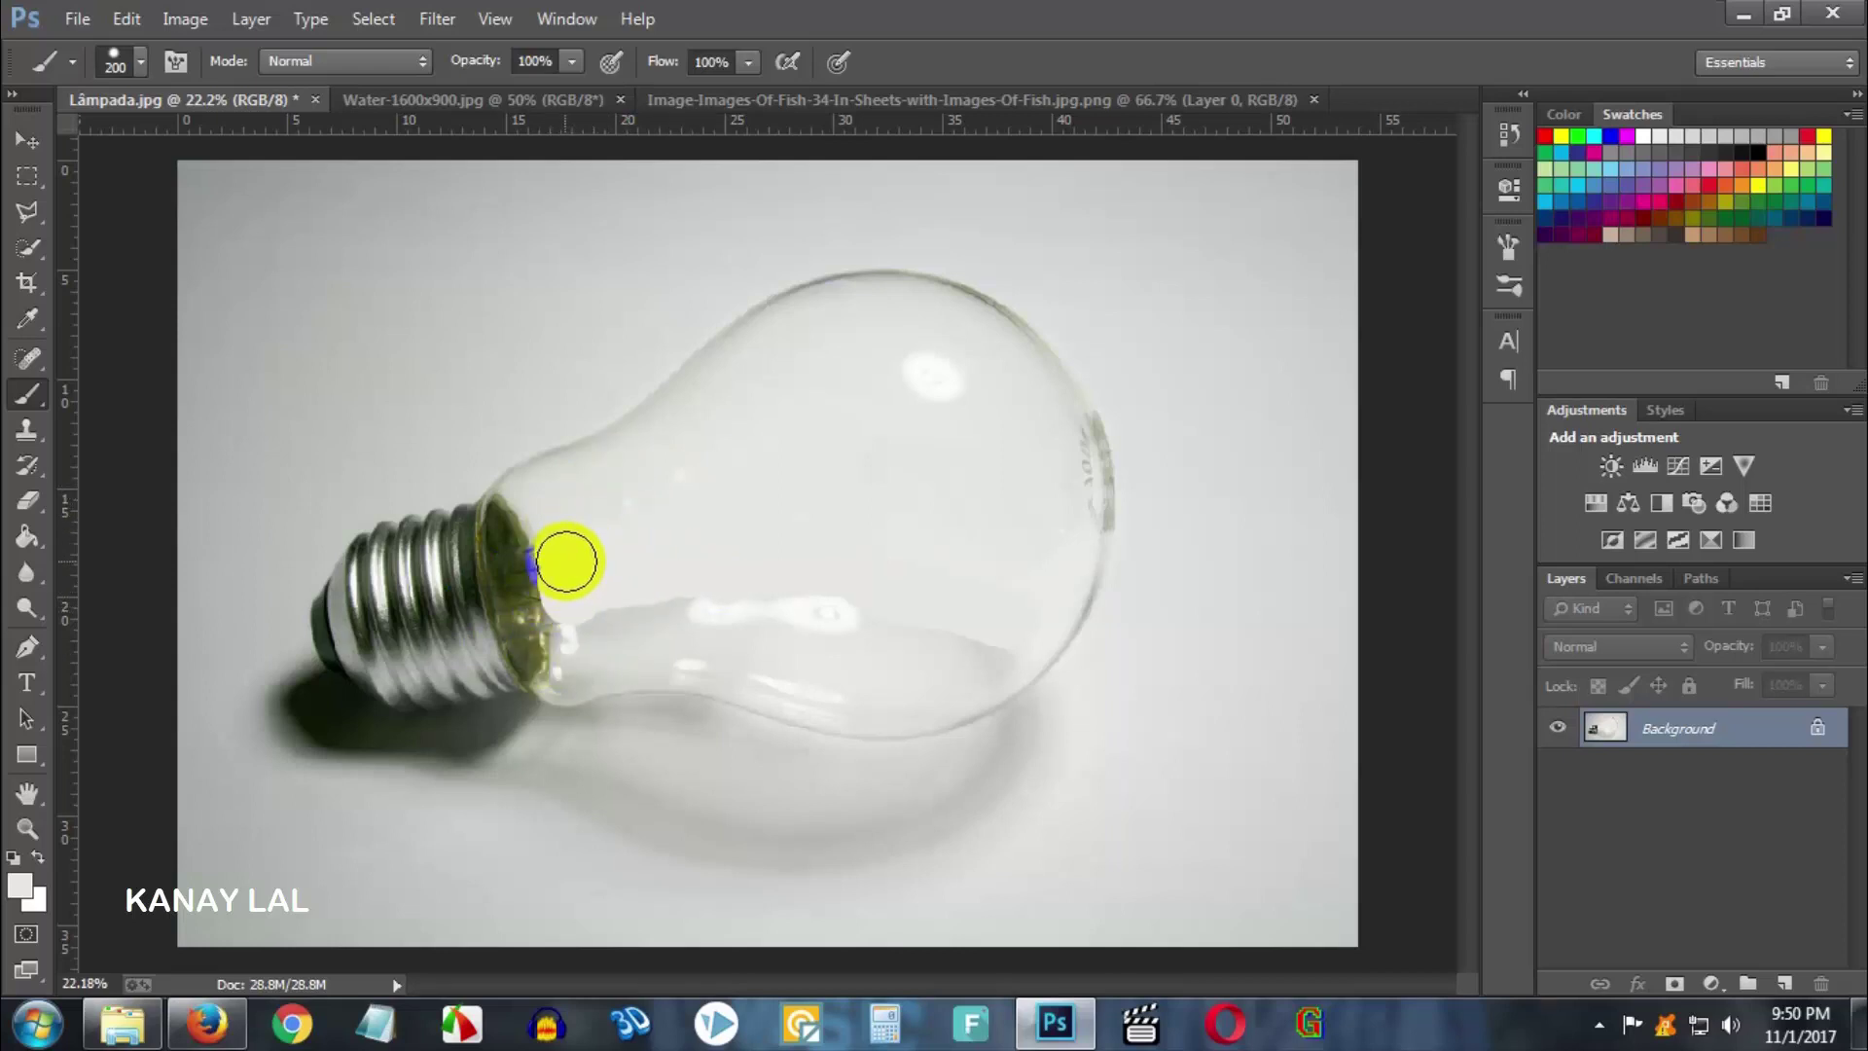
left_click_drag(561, 538, 629, 609)
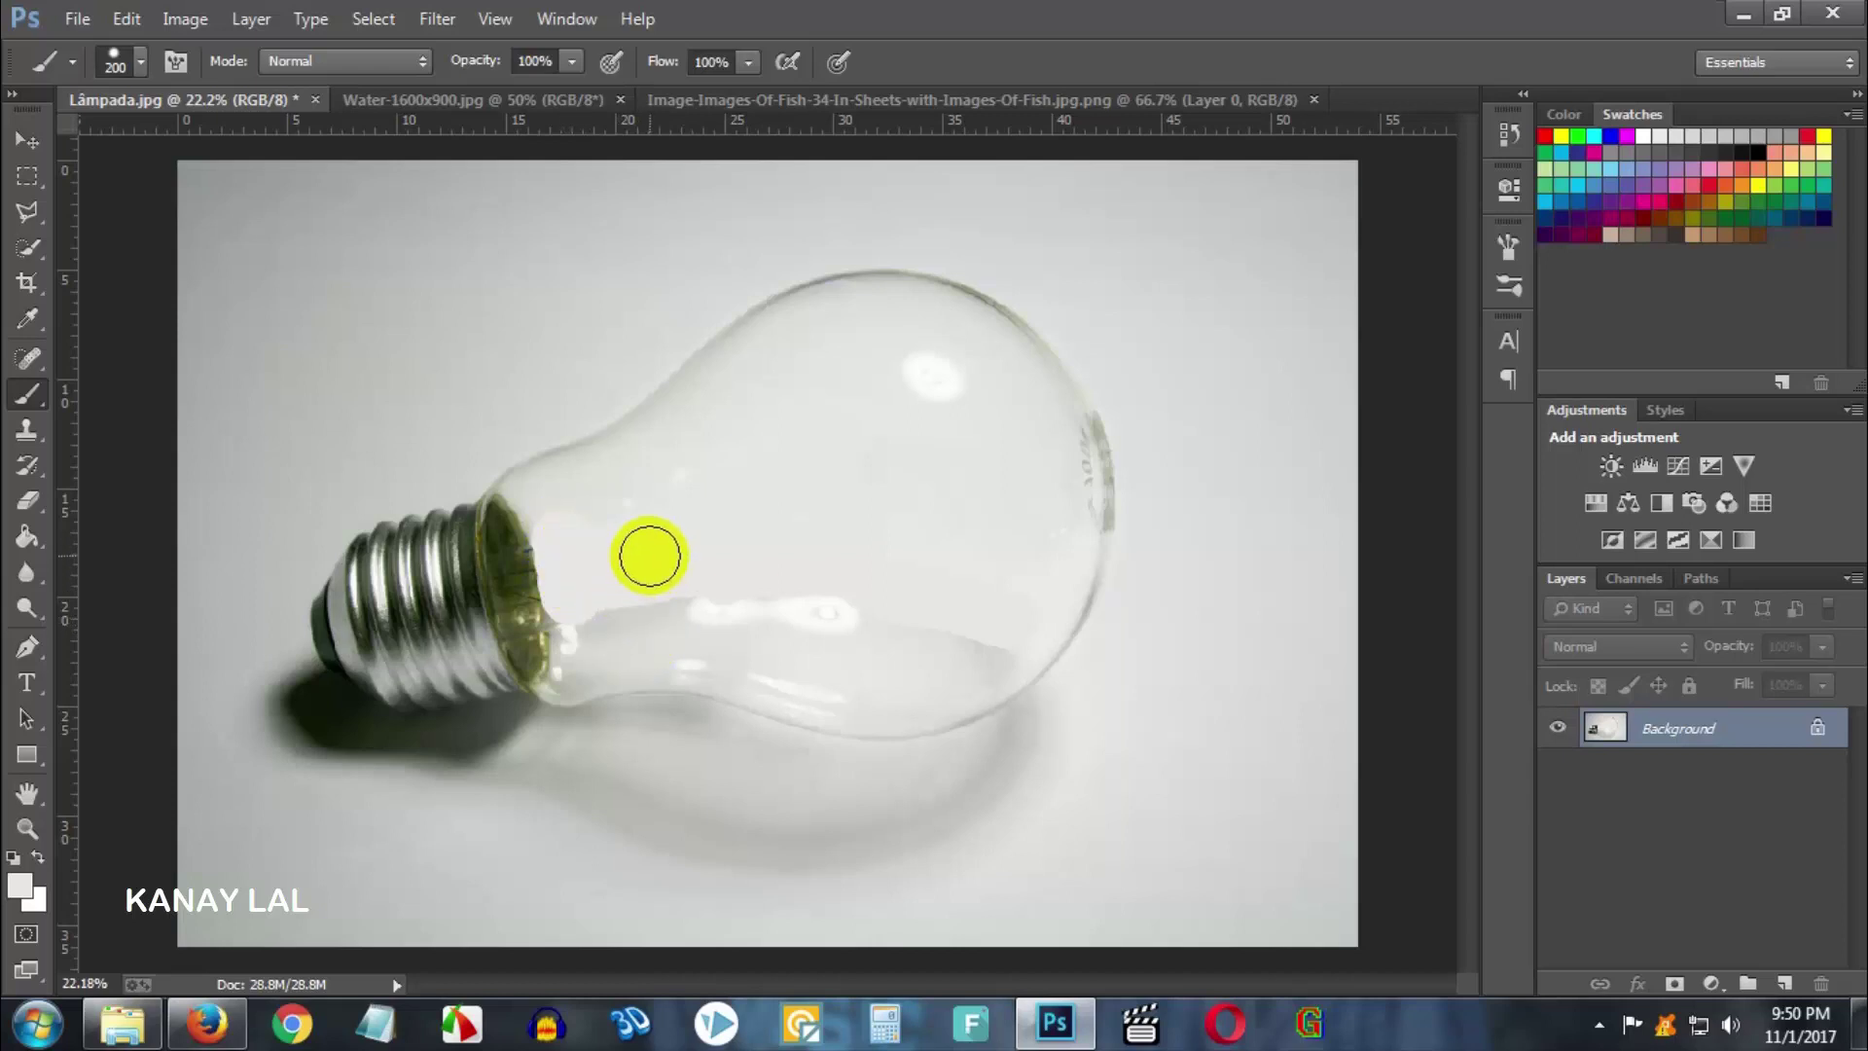
- Set the brush opacity to 36% and blend the painted area beside the screw cap using greys sampled from the glass
right_click(649, 556)
double_click(722, 670)
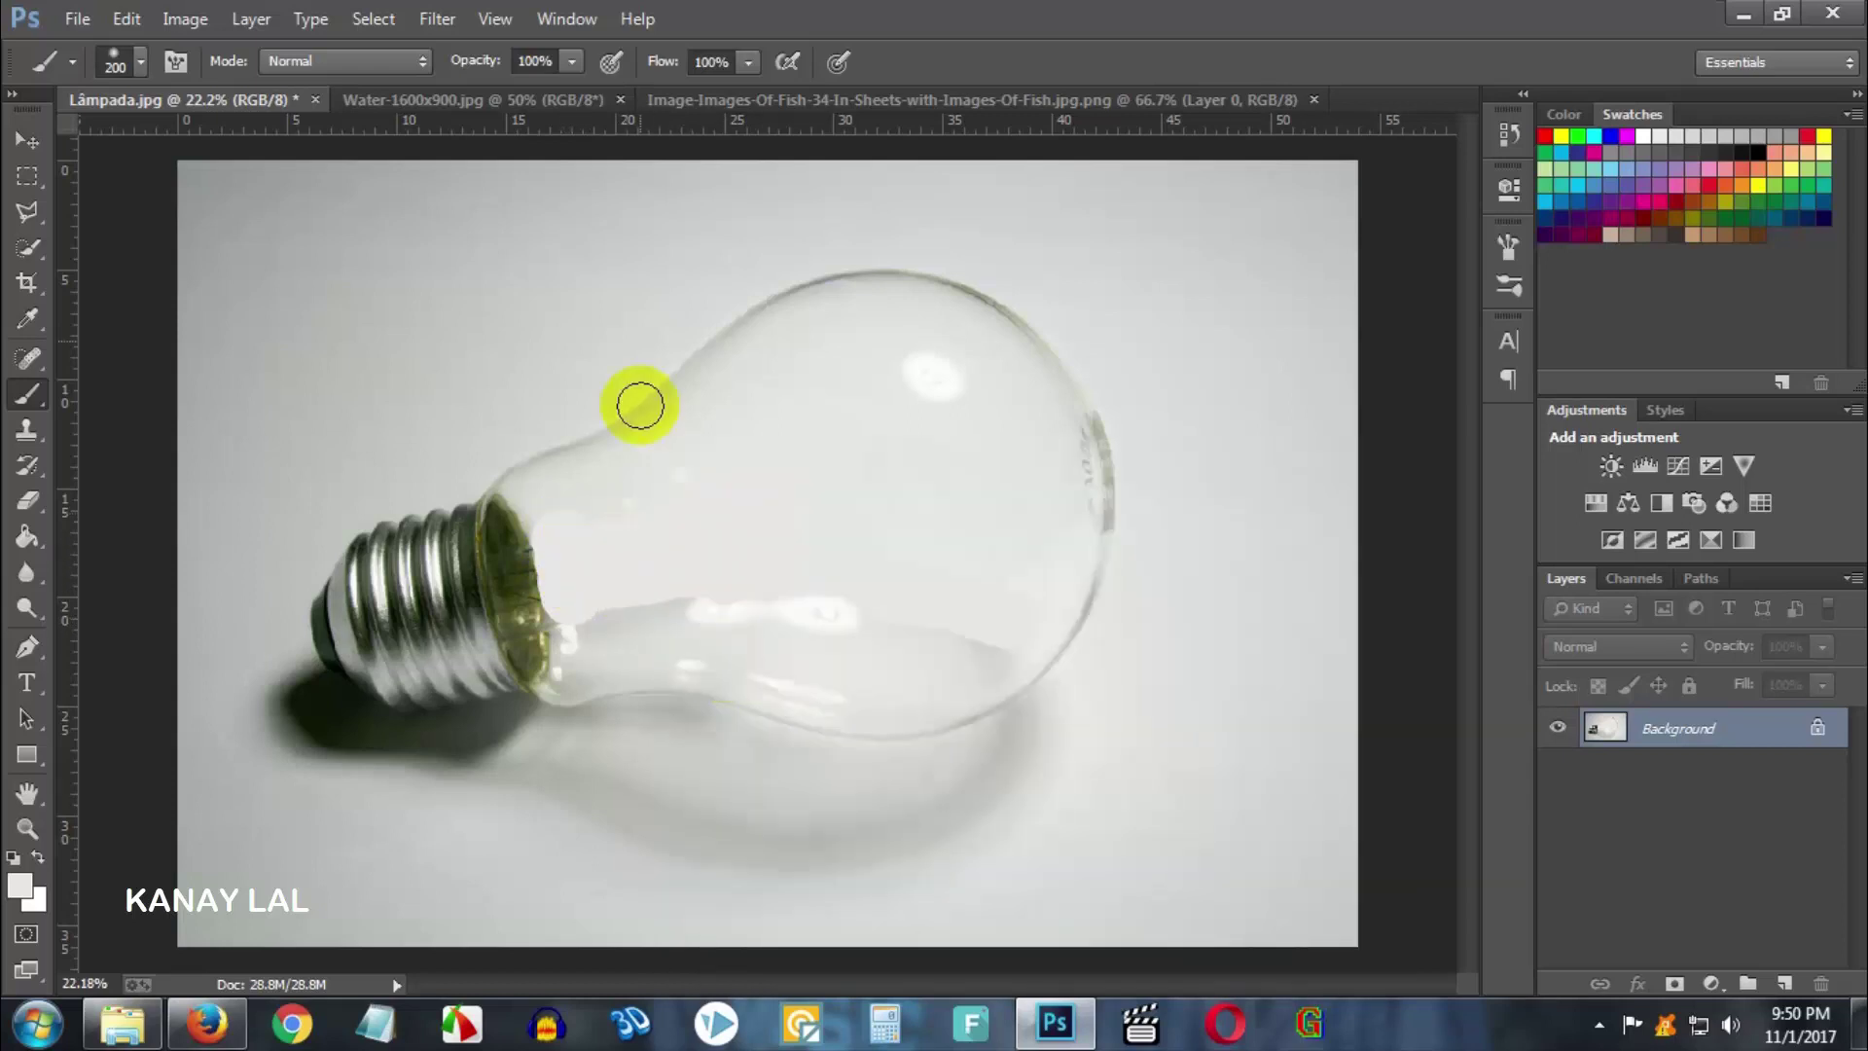
left_click_drag(522, 90, 473, 127)
left_click(545, 506)
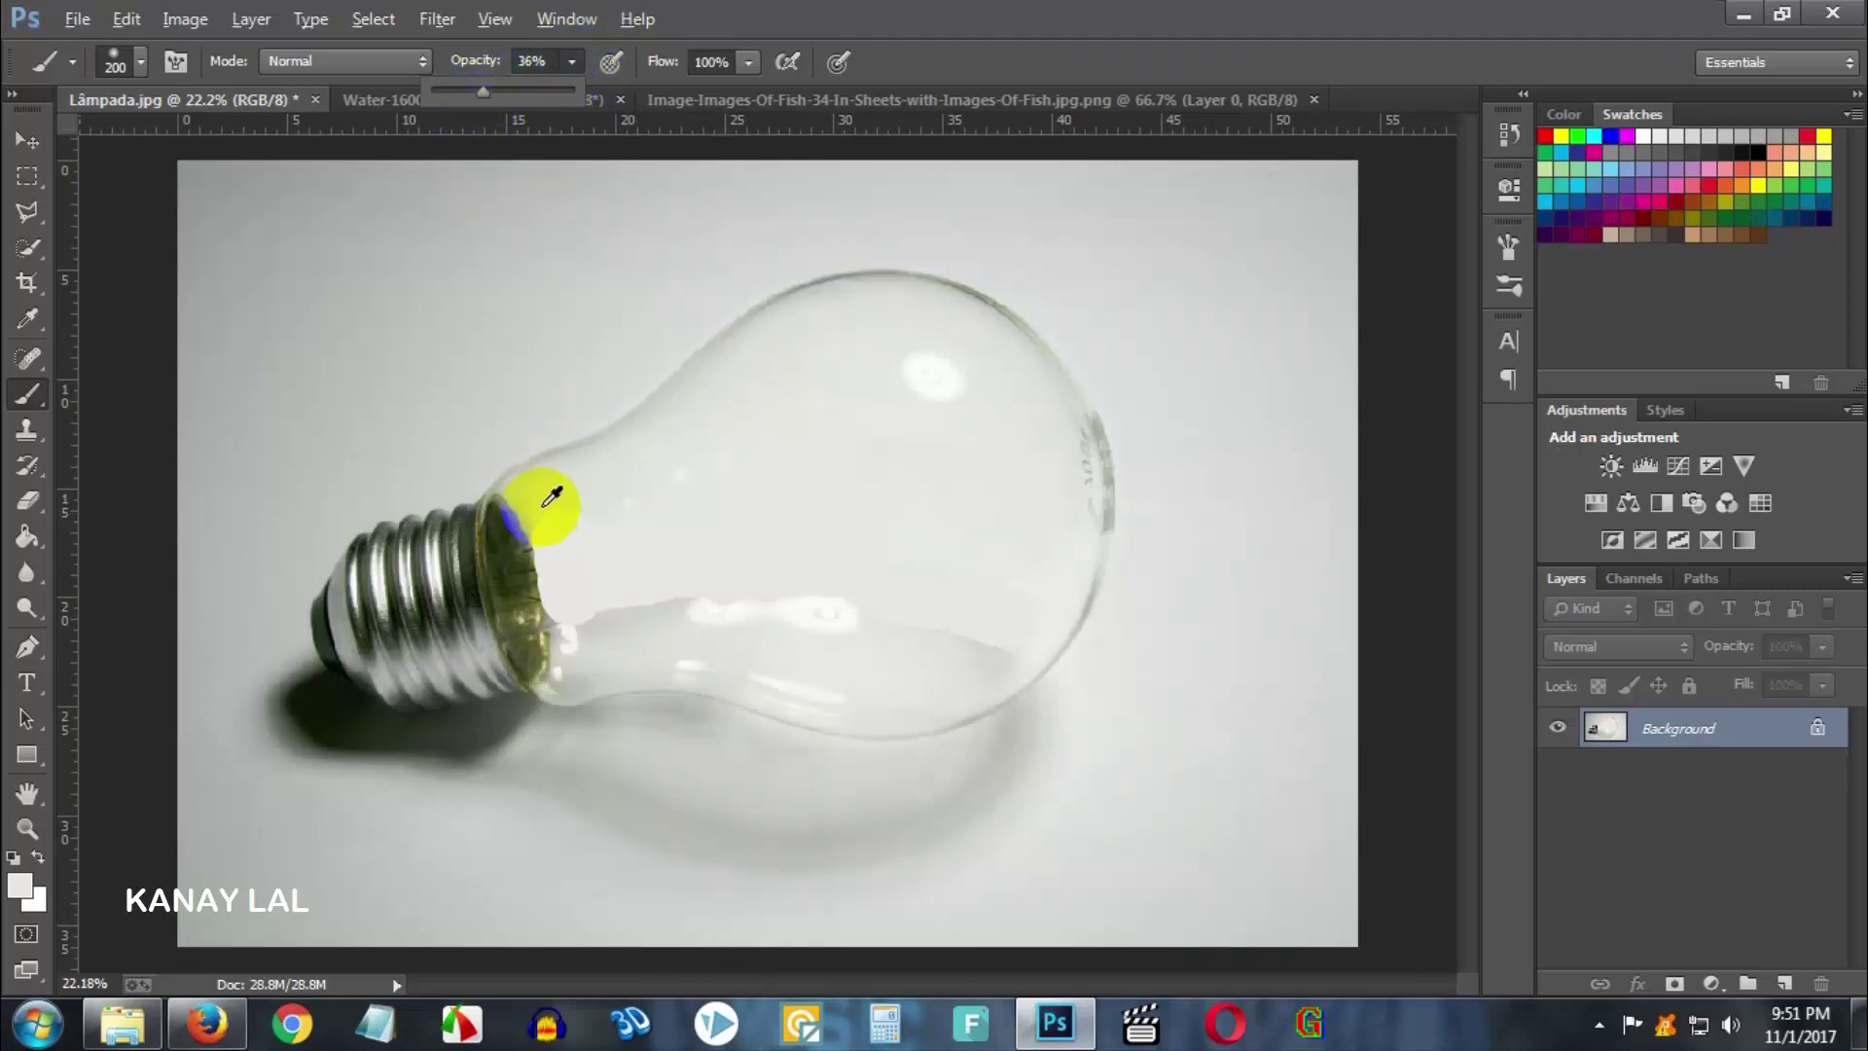
mouse_move(564, 526)
left_mouse_down()
mouse_move(546, 536)
mouse_move(614, 619)
mouse_move(551, 583)
mouse_move(563, 603)
left_mouse_up()
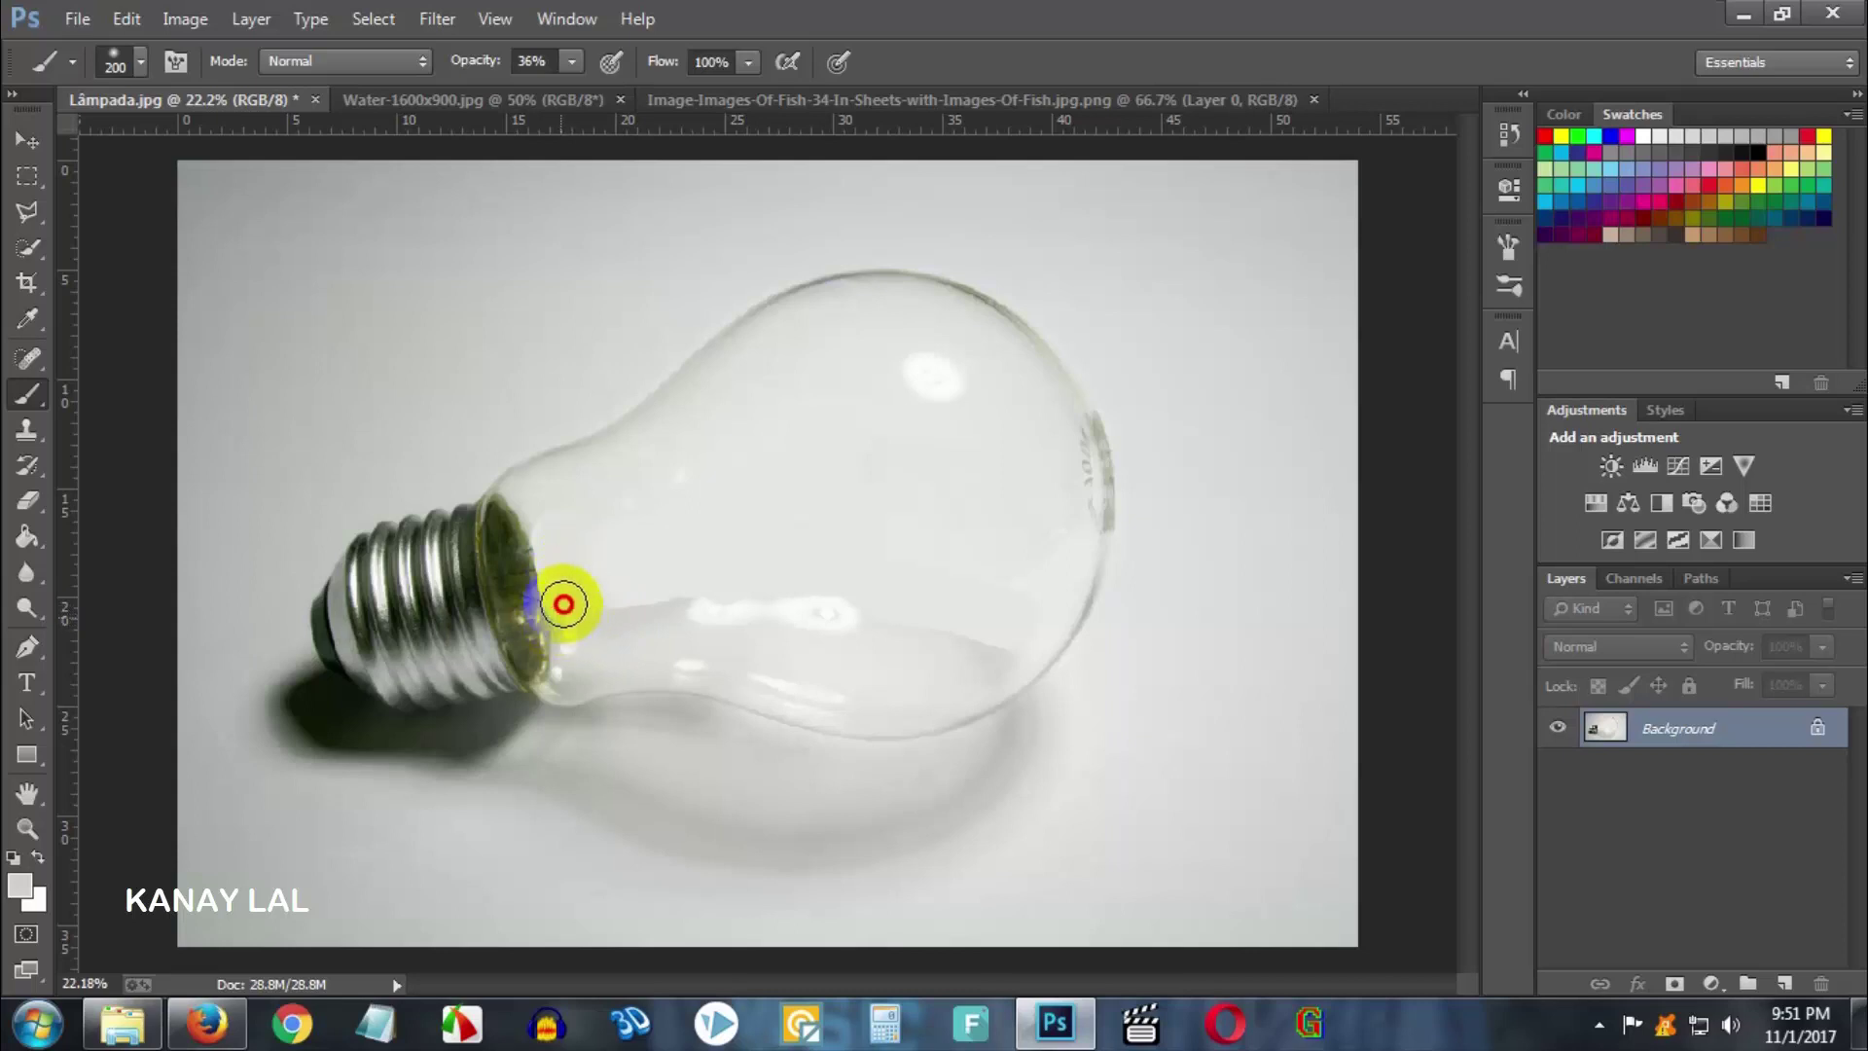
left_click(557, 498, "alt")
left_click(554, 568)
left_click_drag(549, 529, 569, 620)
- Blend the hard tonal edge and the upper highlights in the lower half of the bulb with low-opacity grey brush strokes
mouse_move(704, 586)
left_mouse_down()
mouse_move(596, 601)
mouse_move(667, 598)
left_mouse_up()
mouse_move(759, 600)
left_mouse_down()
mouse_move(993, 638)
mouse_move(872, 642)
left_mouse_up()
mouse_move(693, 618)
left_mouse_down()
mouse_move(917, 604)
mouse_move(976, 626)
left_mouse_up()
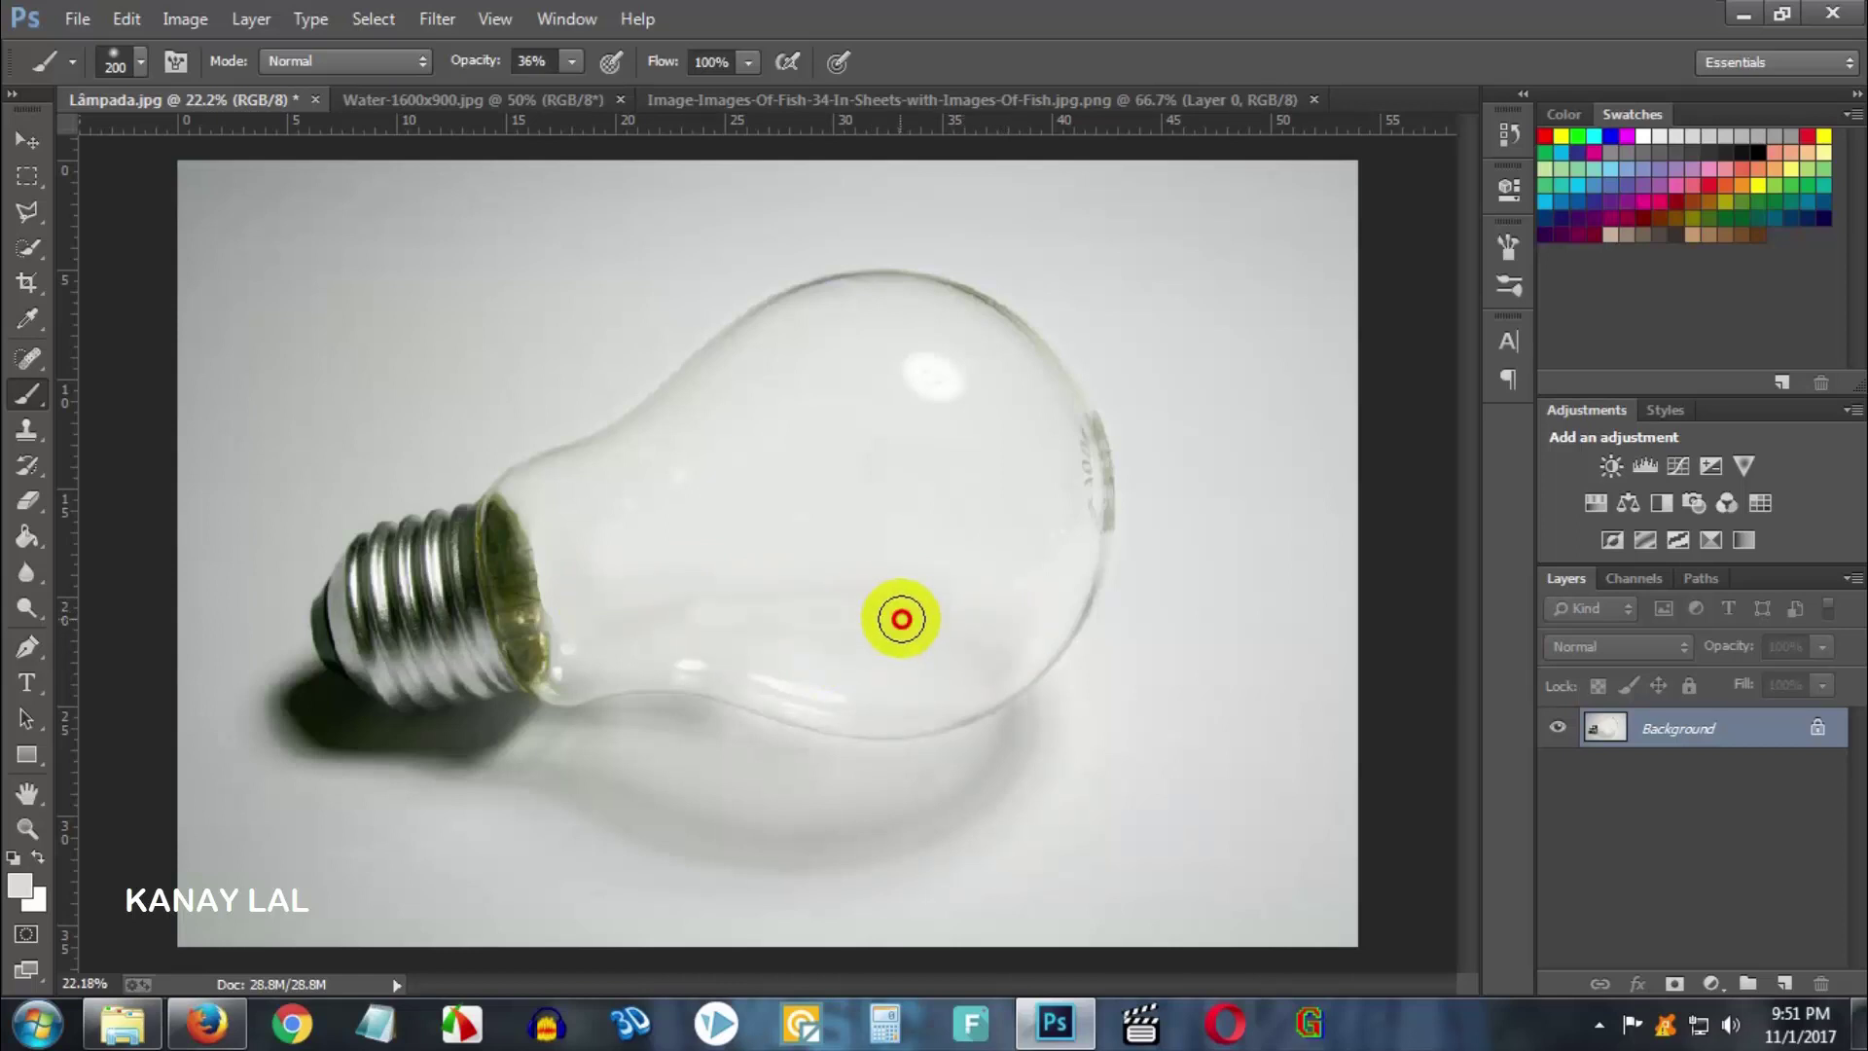
mouse_move(589, 638)
left_mouse_down()
mouse_move(914, 604)
mouse_move(987, 623)
mouse_move(892, 647)
mouse_move(831, 638)
left_mouse_up()
left_click(1047, 603, "alt")
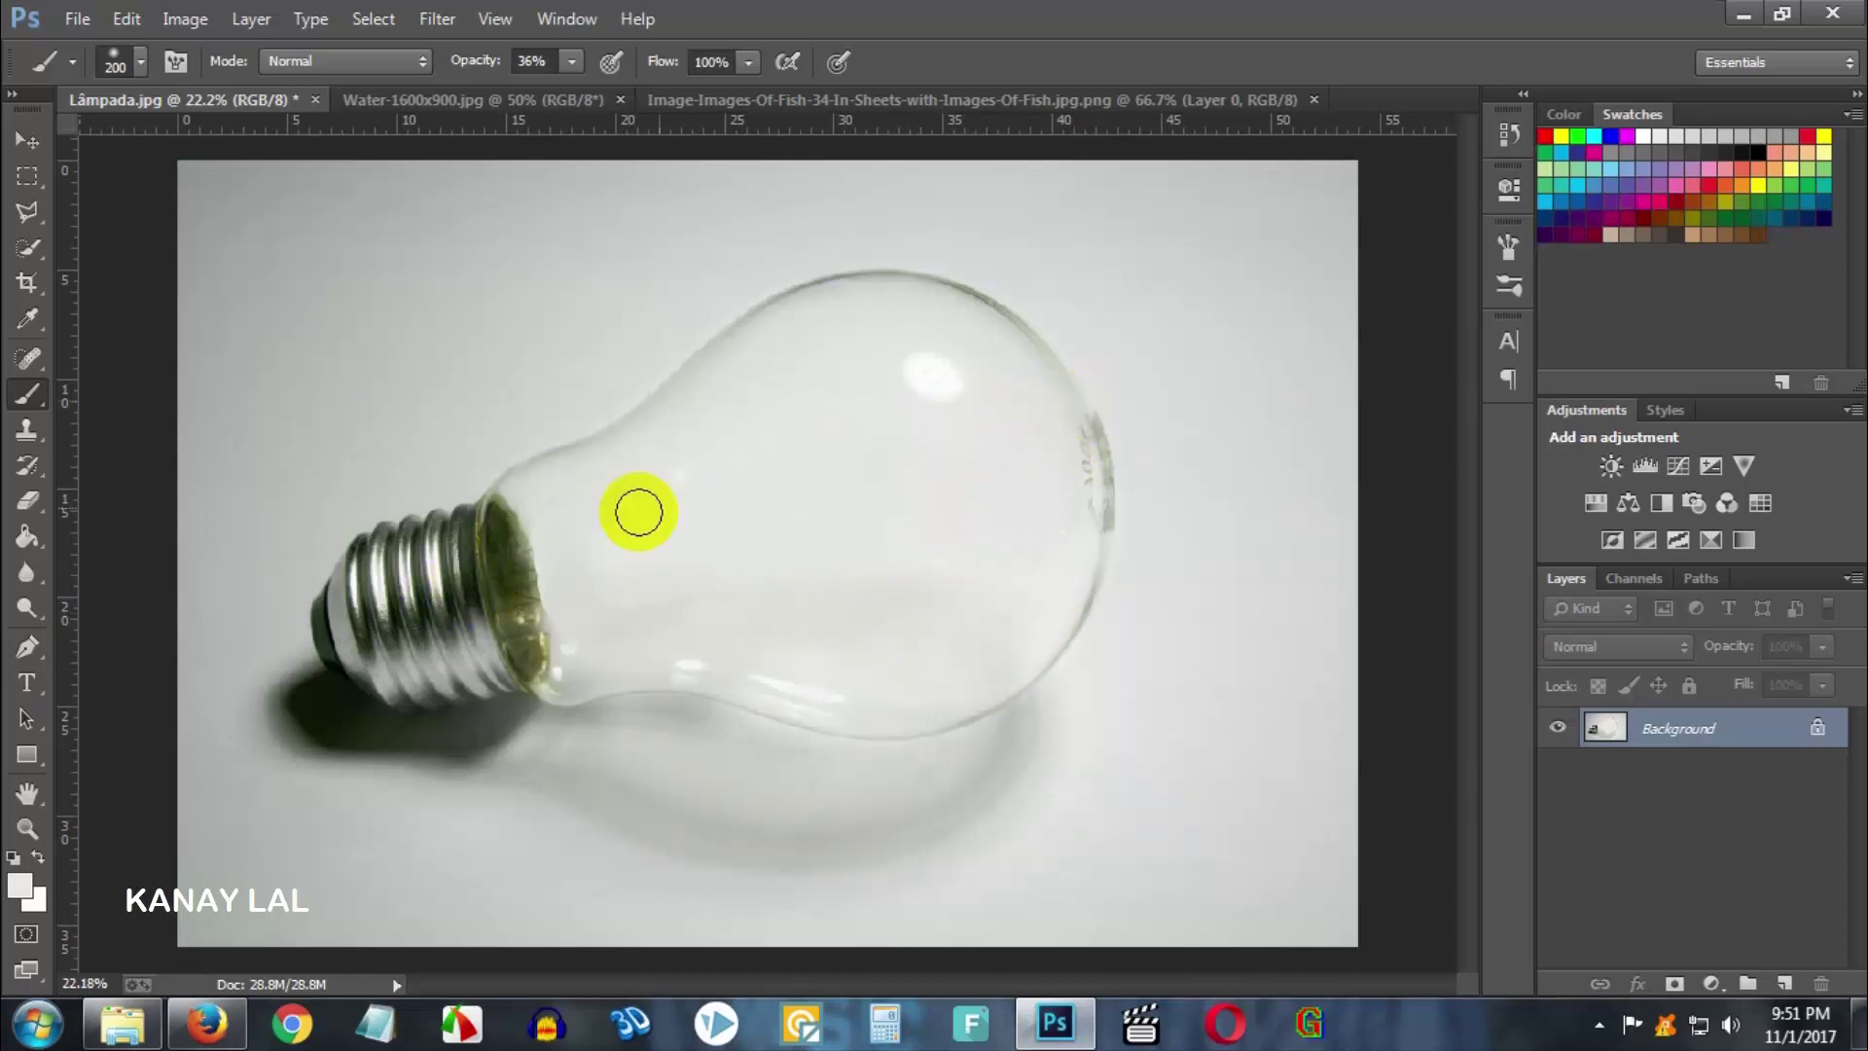
- Switch to the goldfish document and examine the cut-out fish
left_click(824, 108)
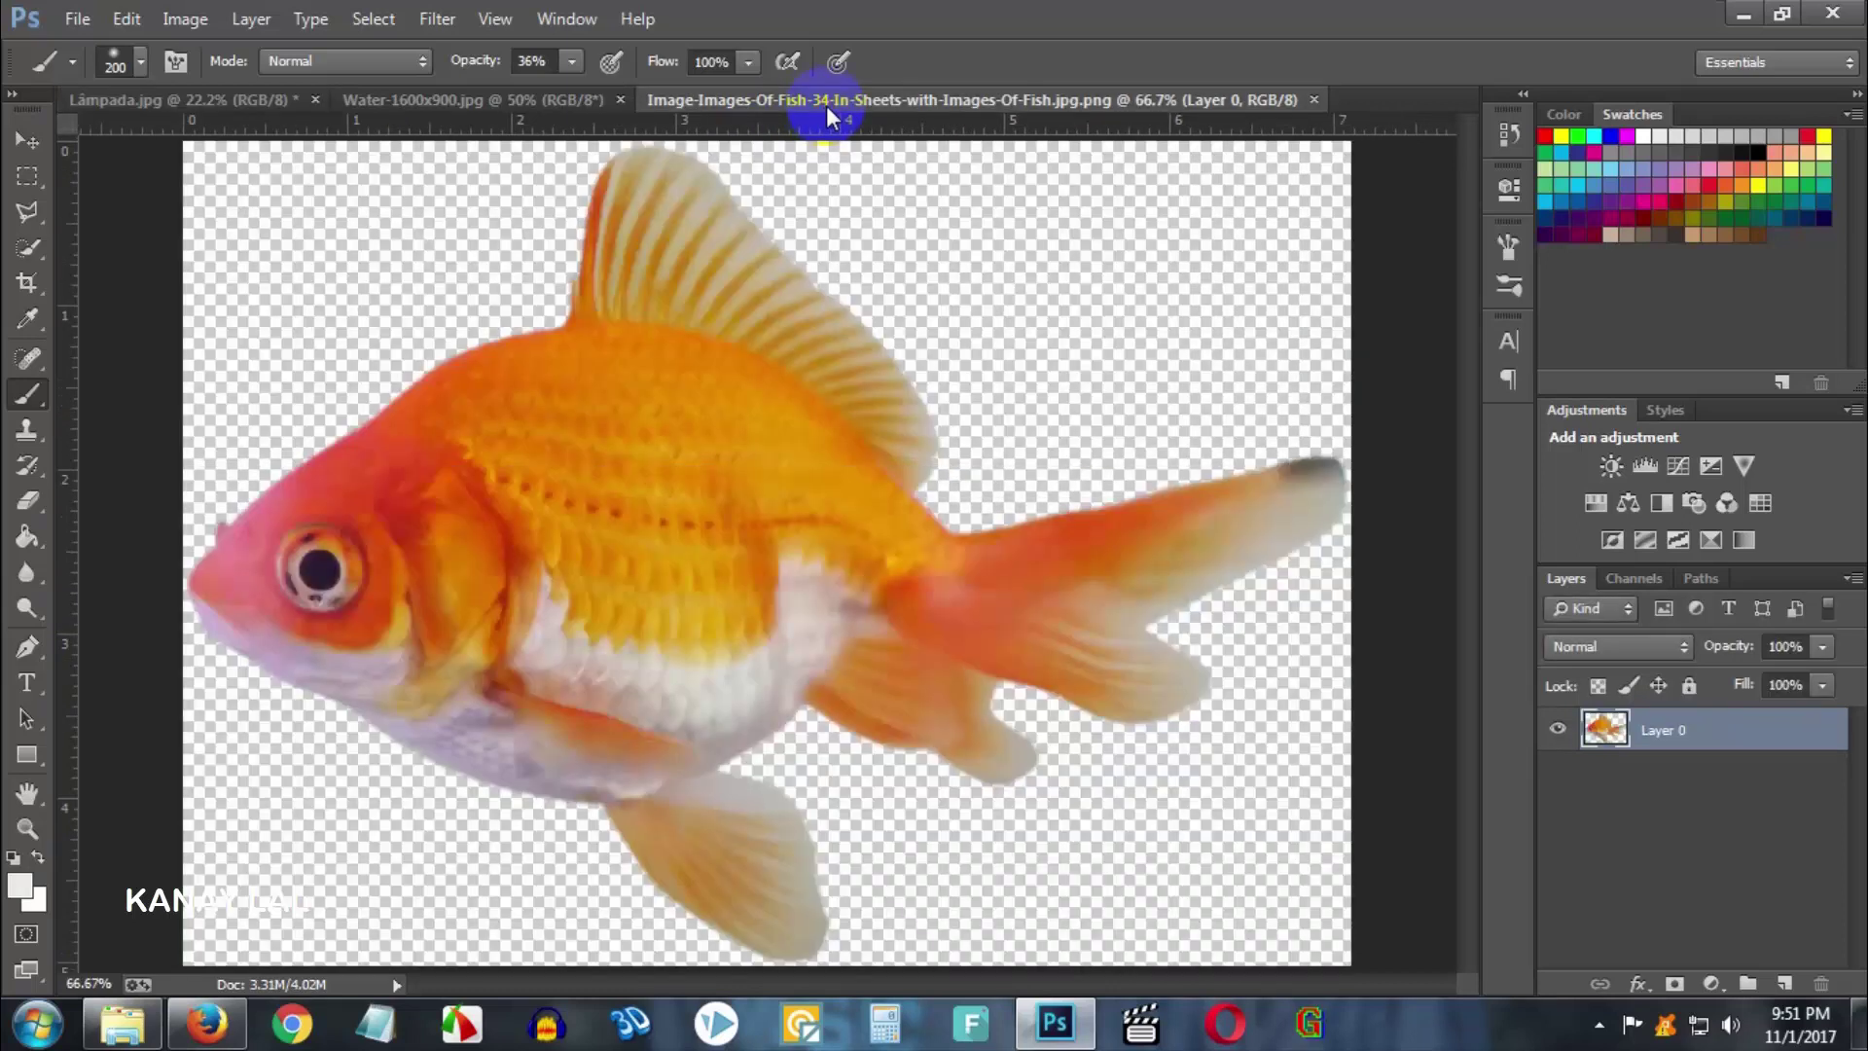
scroll(522, 419, "down", 3)
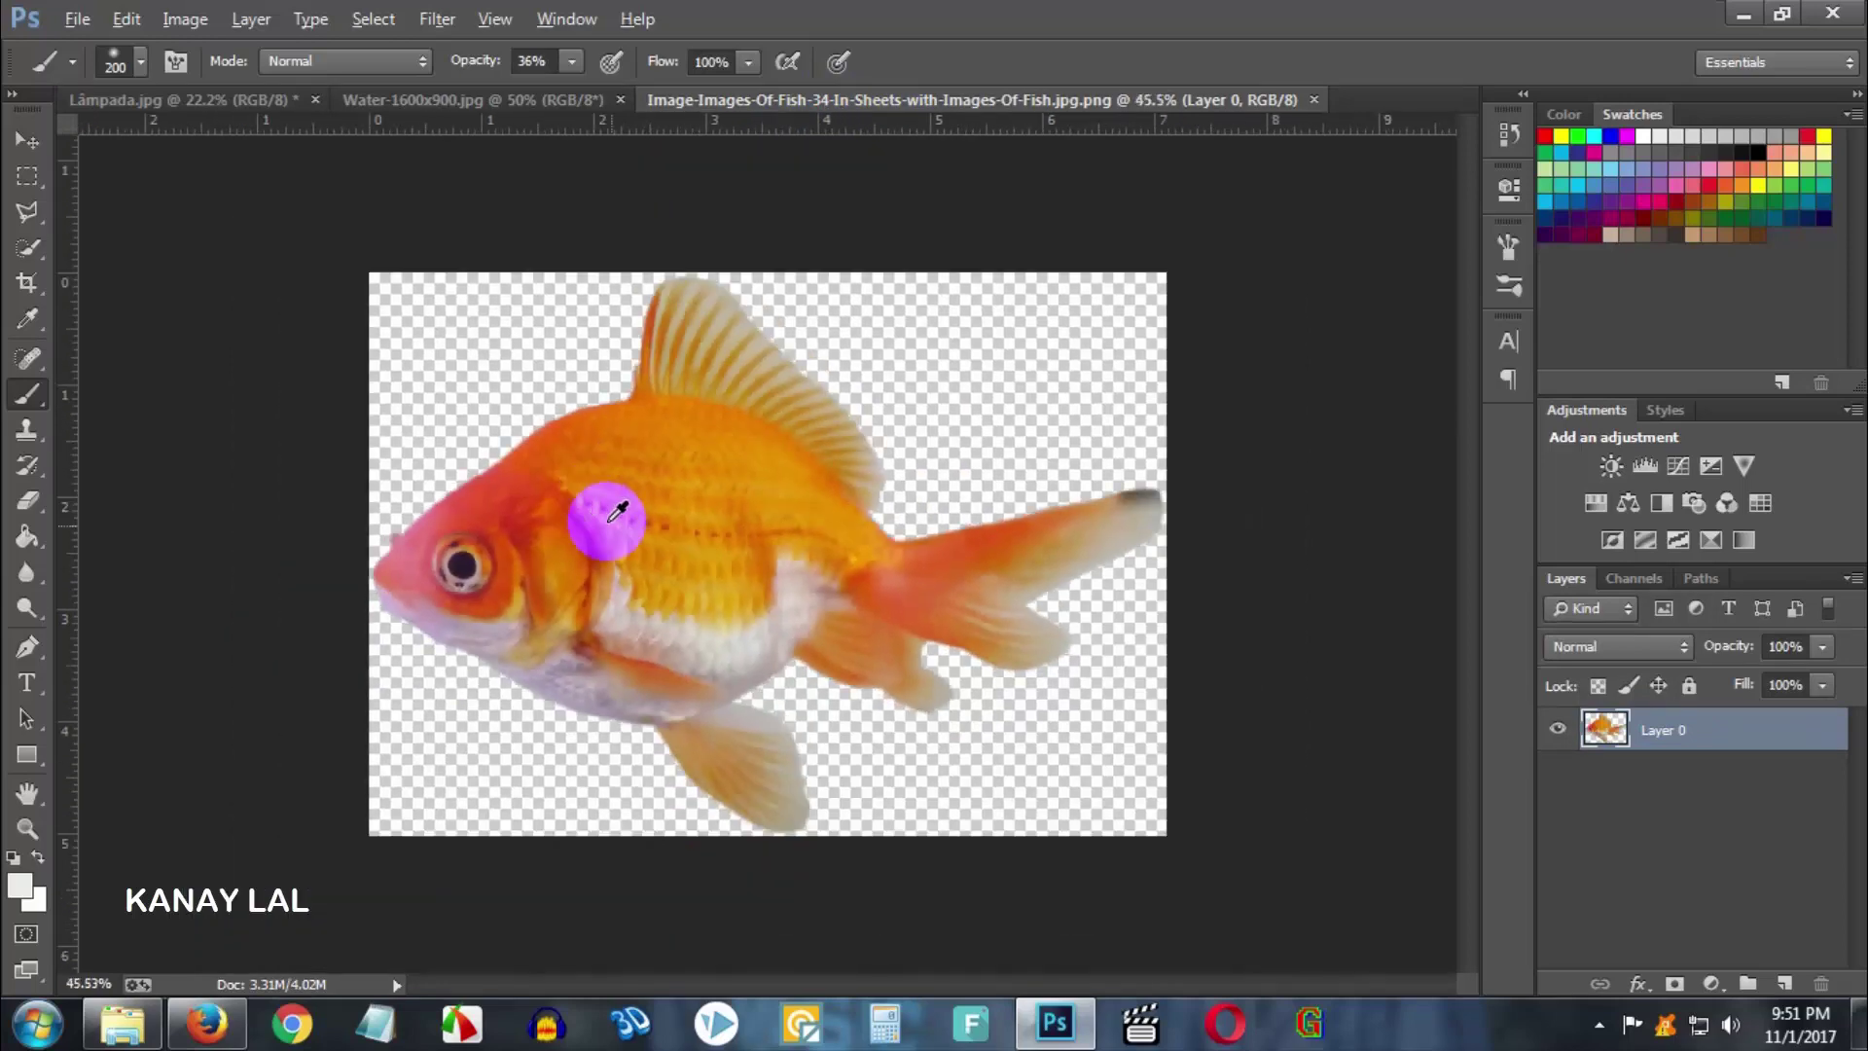
scroll(688, 529, "up", 1)
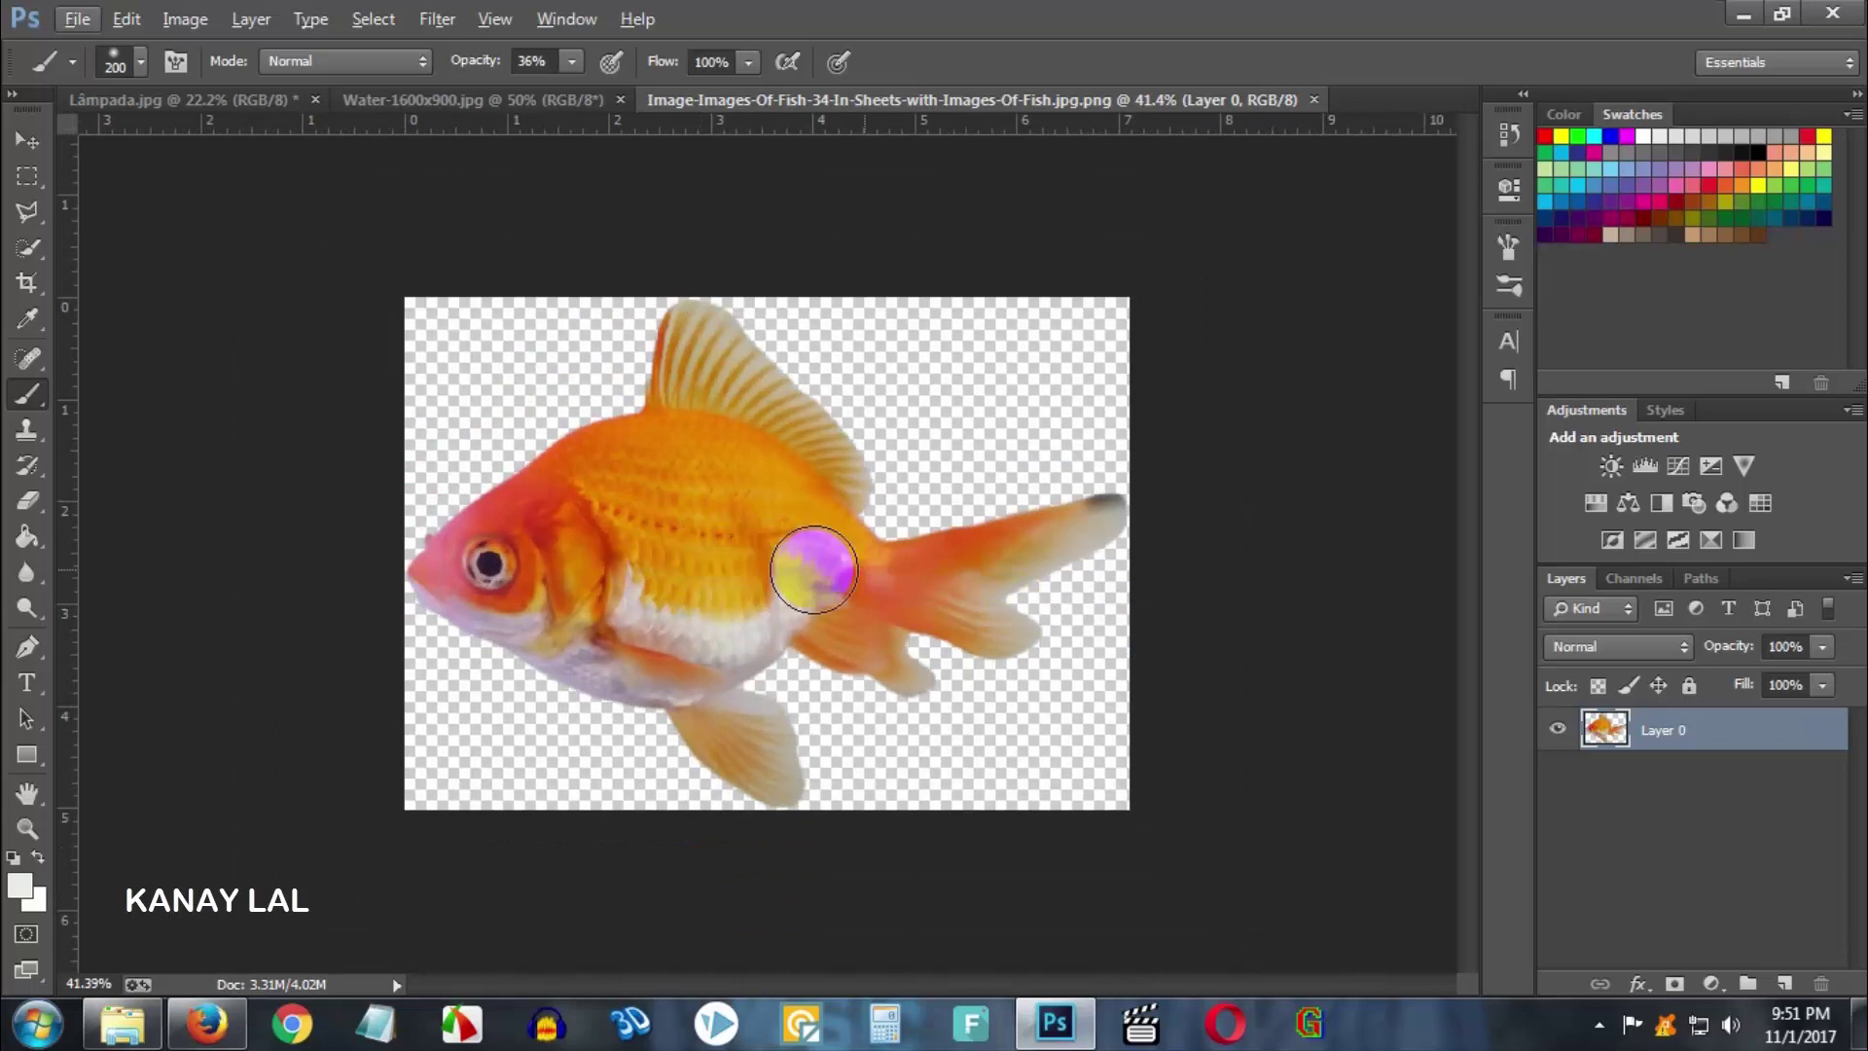
scroll(836, 420, "up", 2)
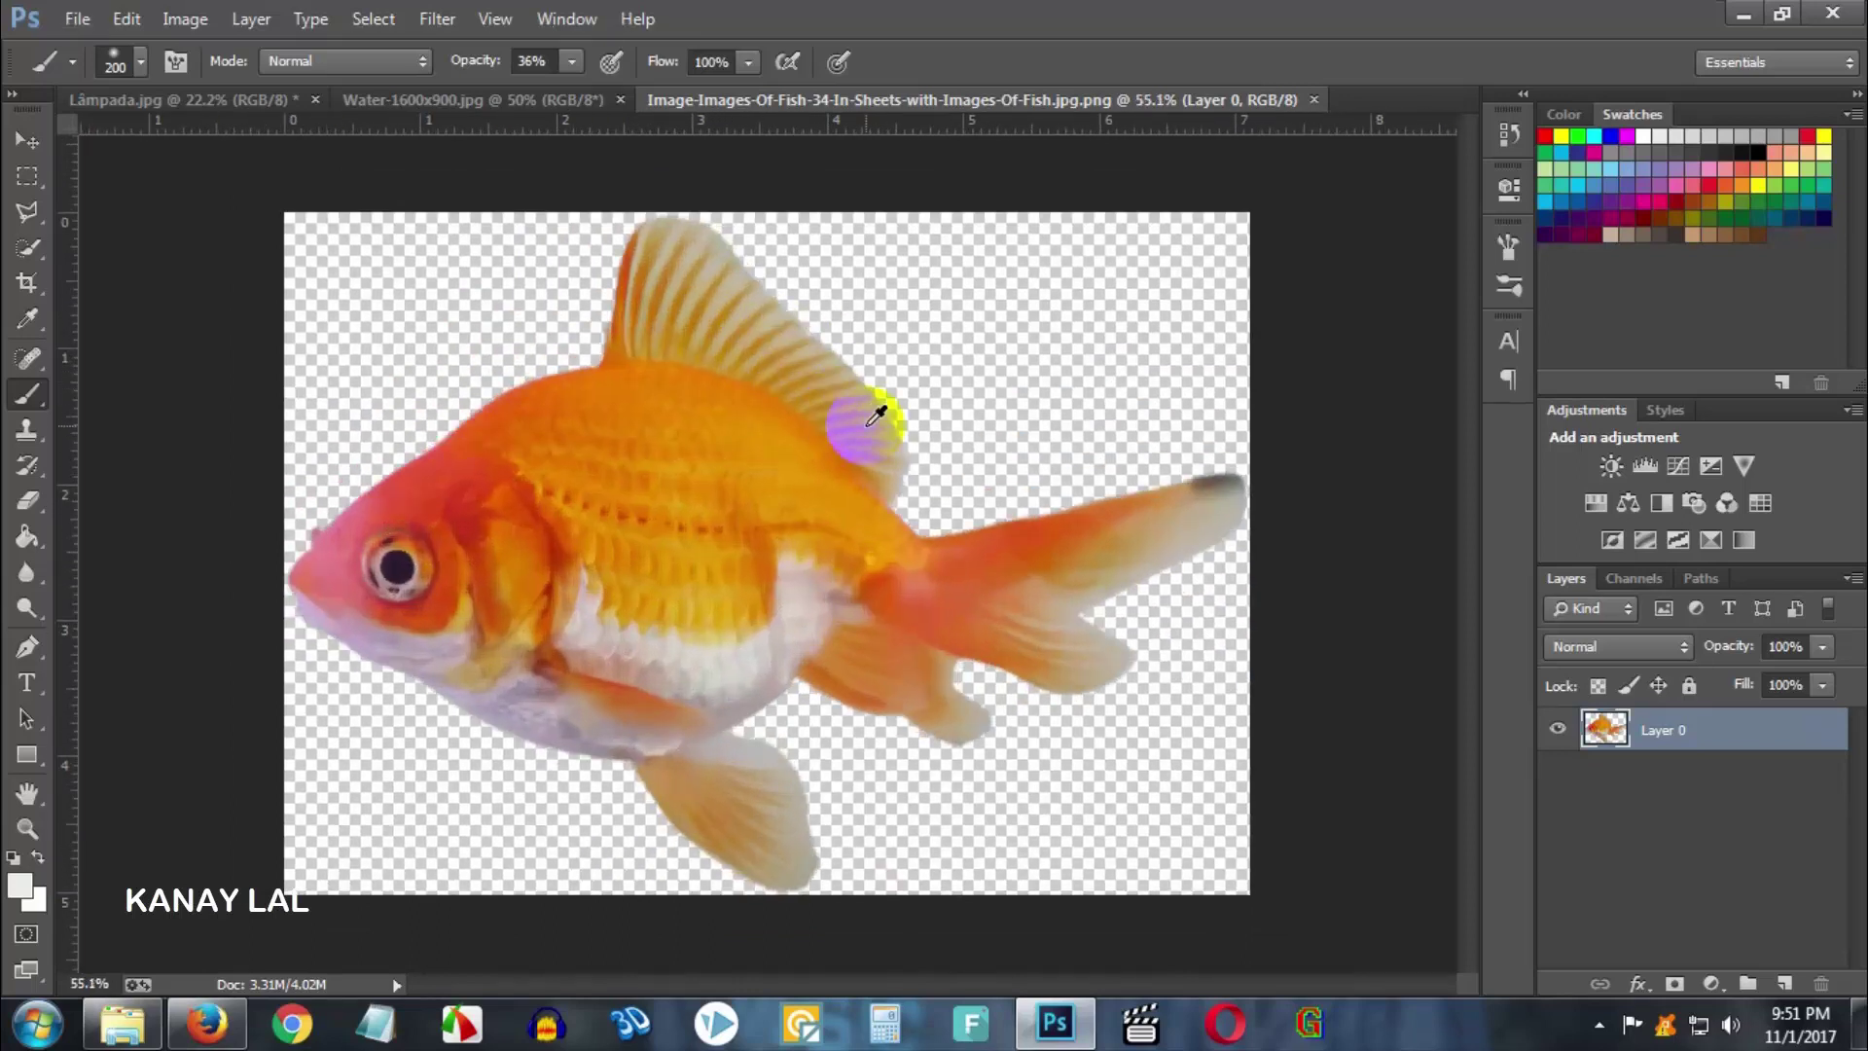
scroll(1084, 525, "down", 1)
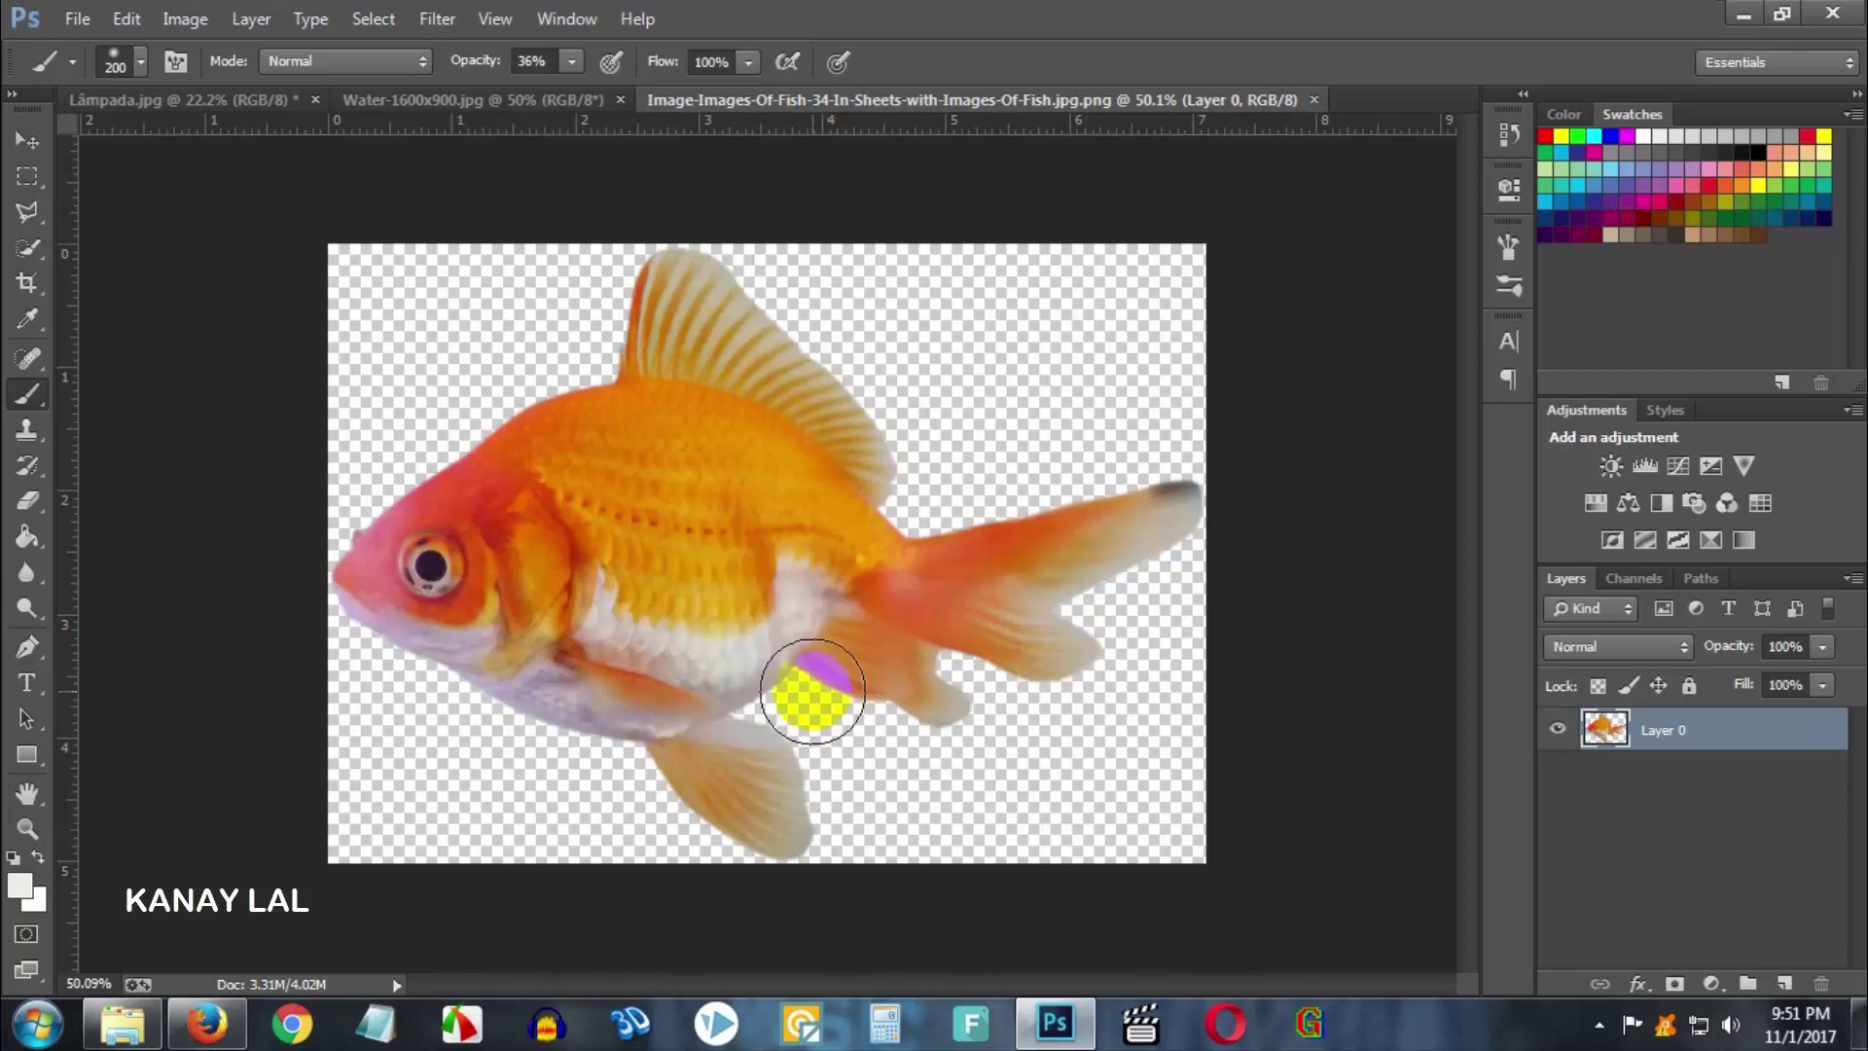
- Copy the goldfish into the light bulb document with the Move tool and place it inside the glass
left_click(35, 126)
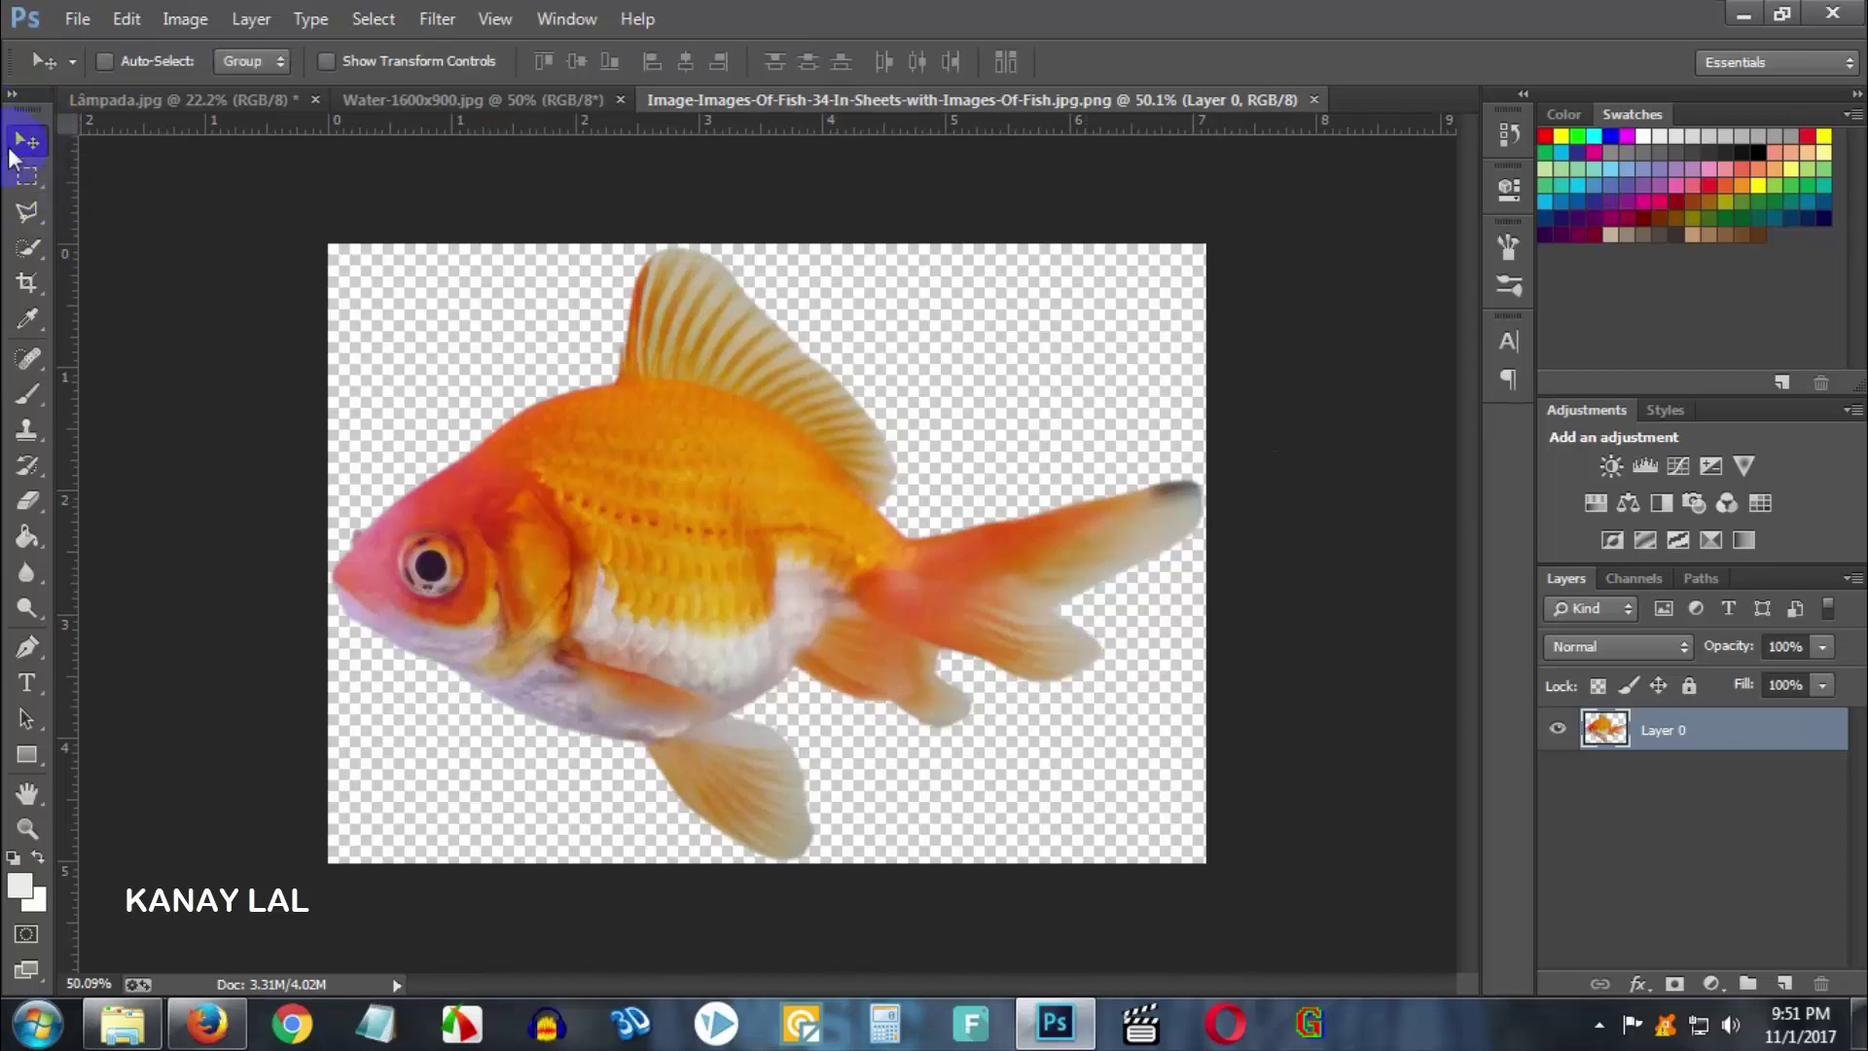
mouse_move(625, 467)
left_mouse_down()
mouse_move(488, 255)
mouse_move(283, 175)
mouse_move(208, 104)
mouse_move(622, 436)
left_mouse_up()
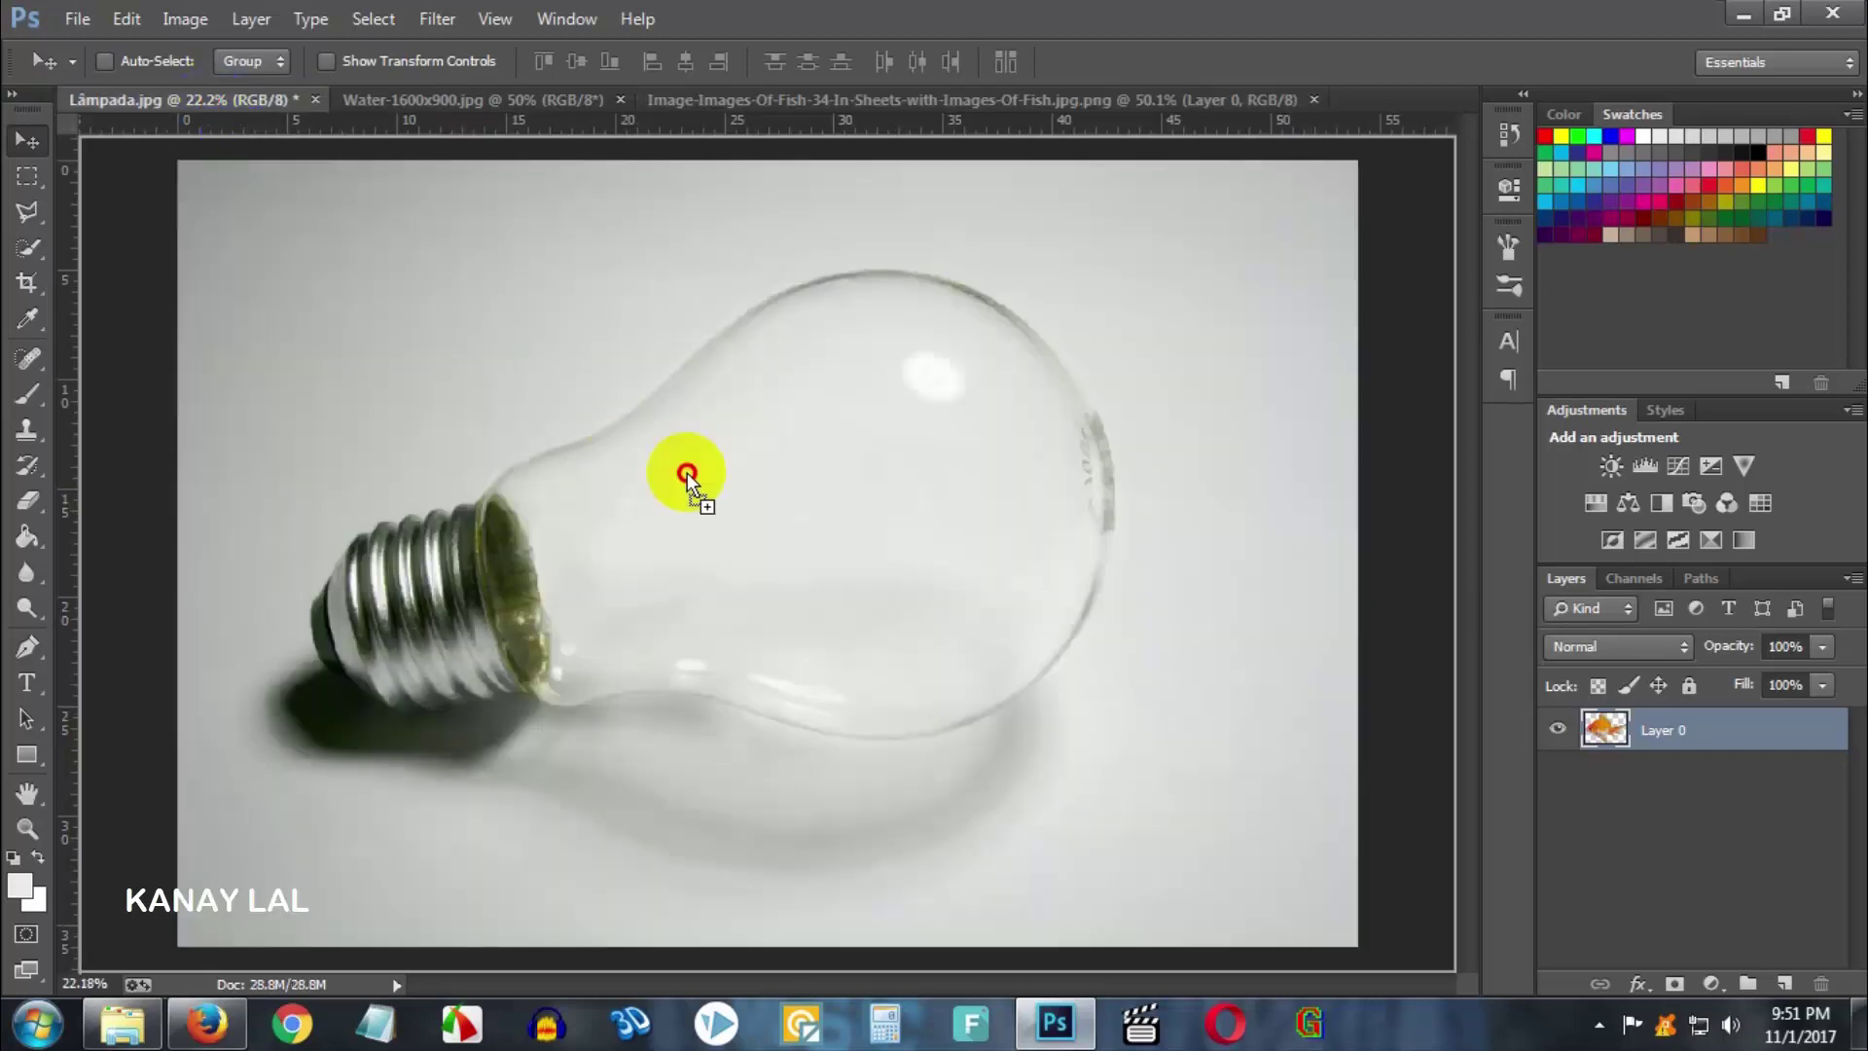
mouse_move(807, 553)
left_mouse_down()
mouse_move(792, 542)
mouse_move(826, 549)
left_mouse_up()
left_click_drag(826, 551, 828, 553)
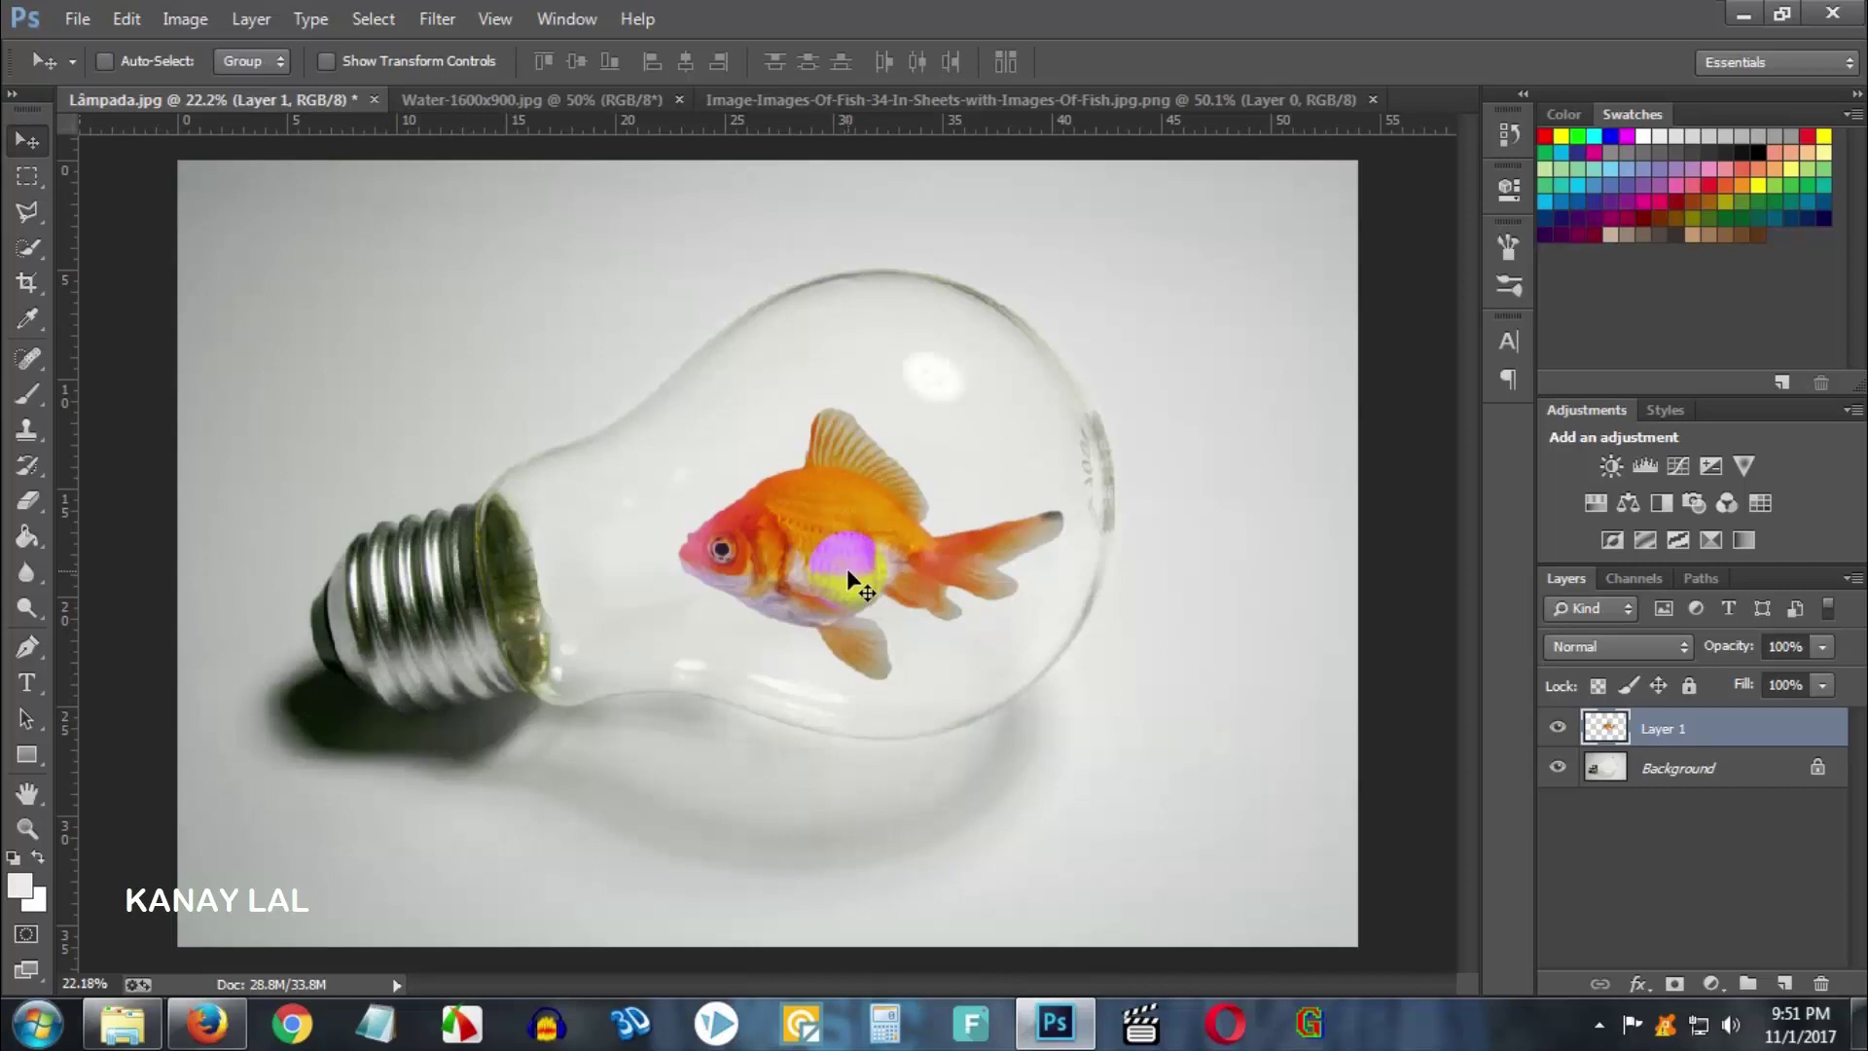
- Scale the goldfish down to about half its size with Free Transform, centred in the bulb's round part
key("ctrl+t")
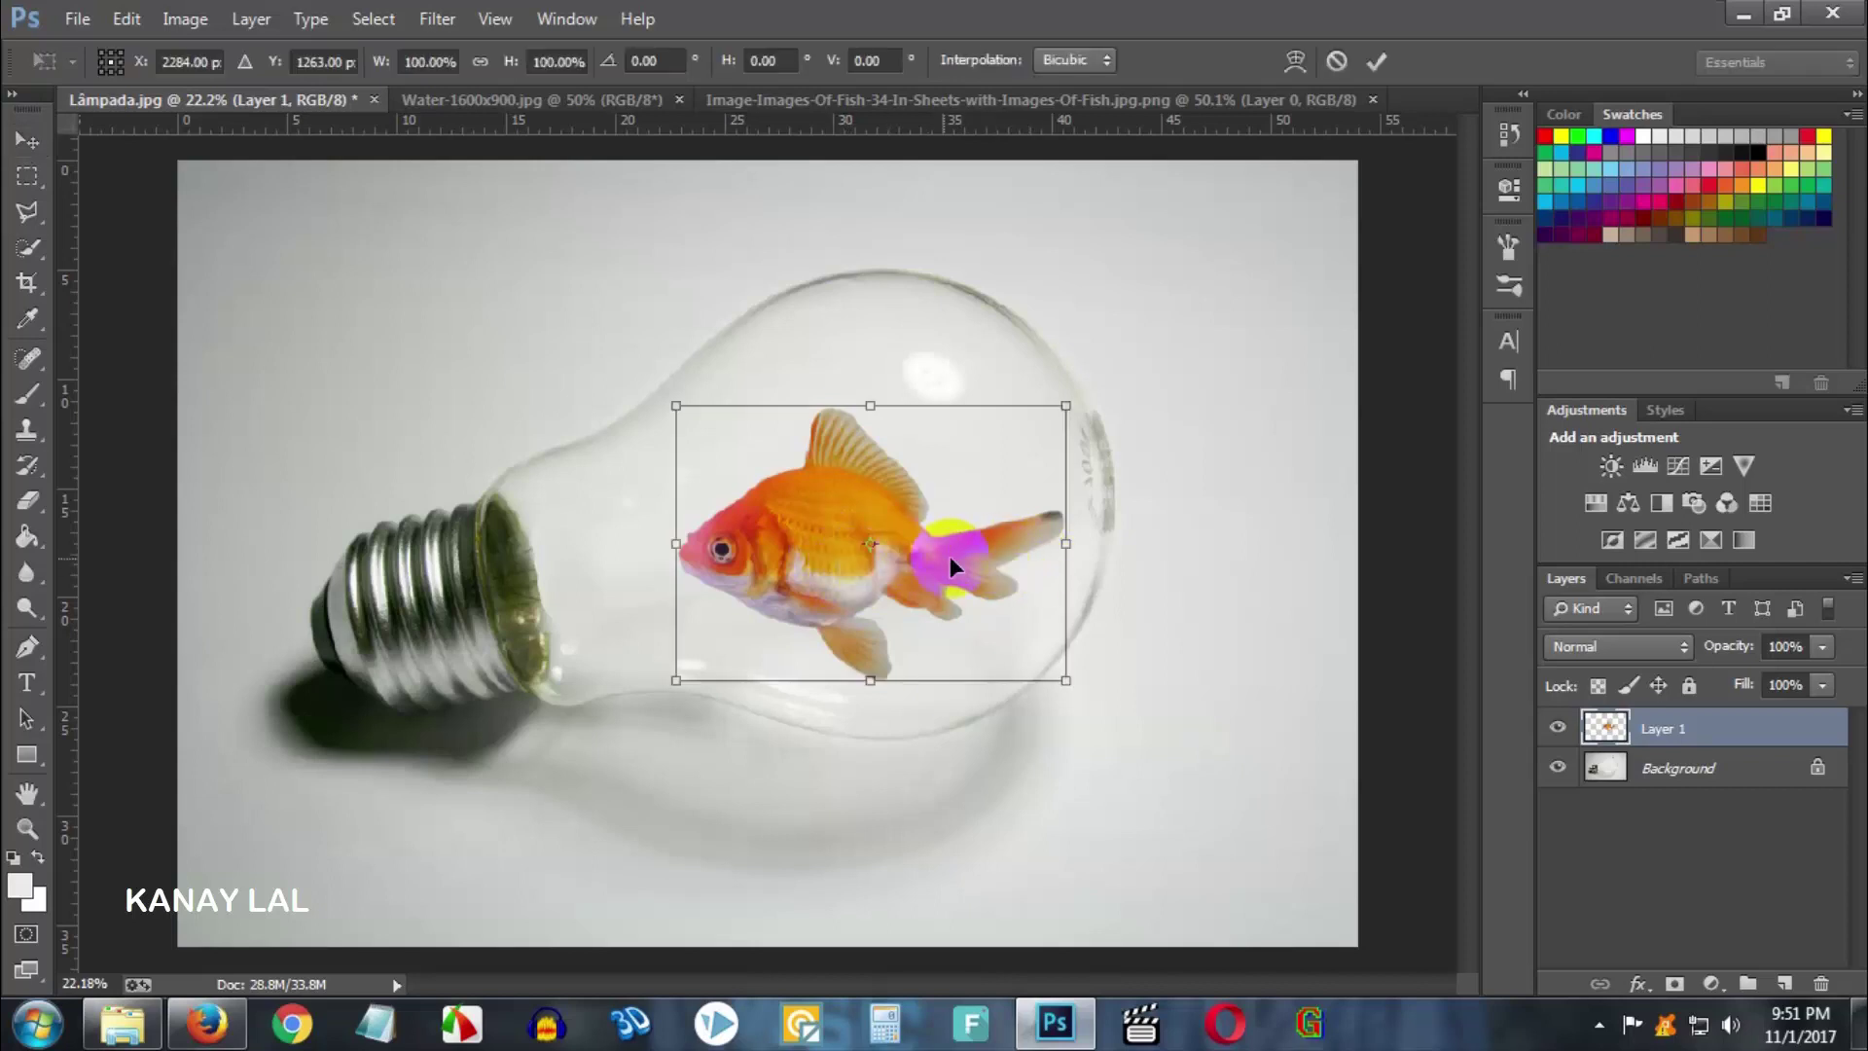
left_click_drag(950, 521, 971, 563)
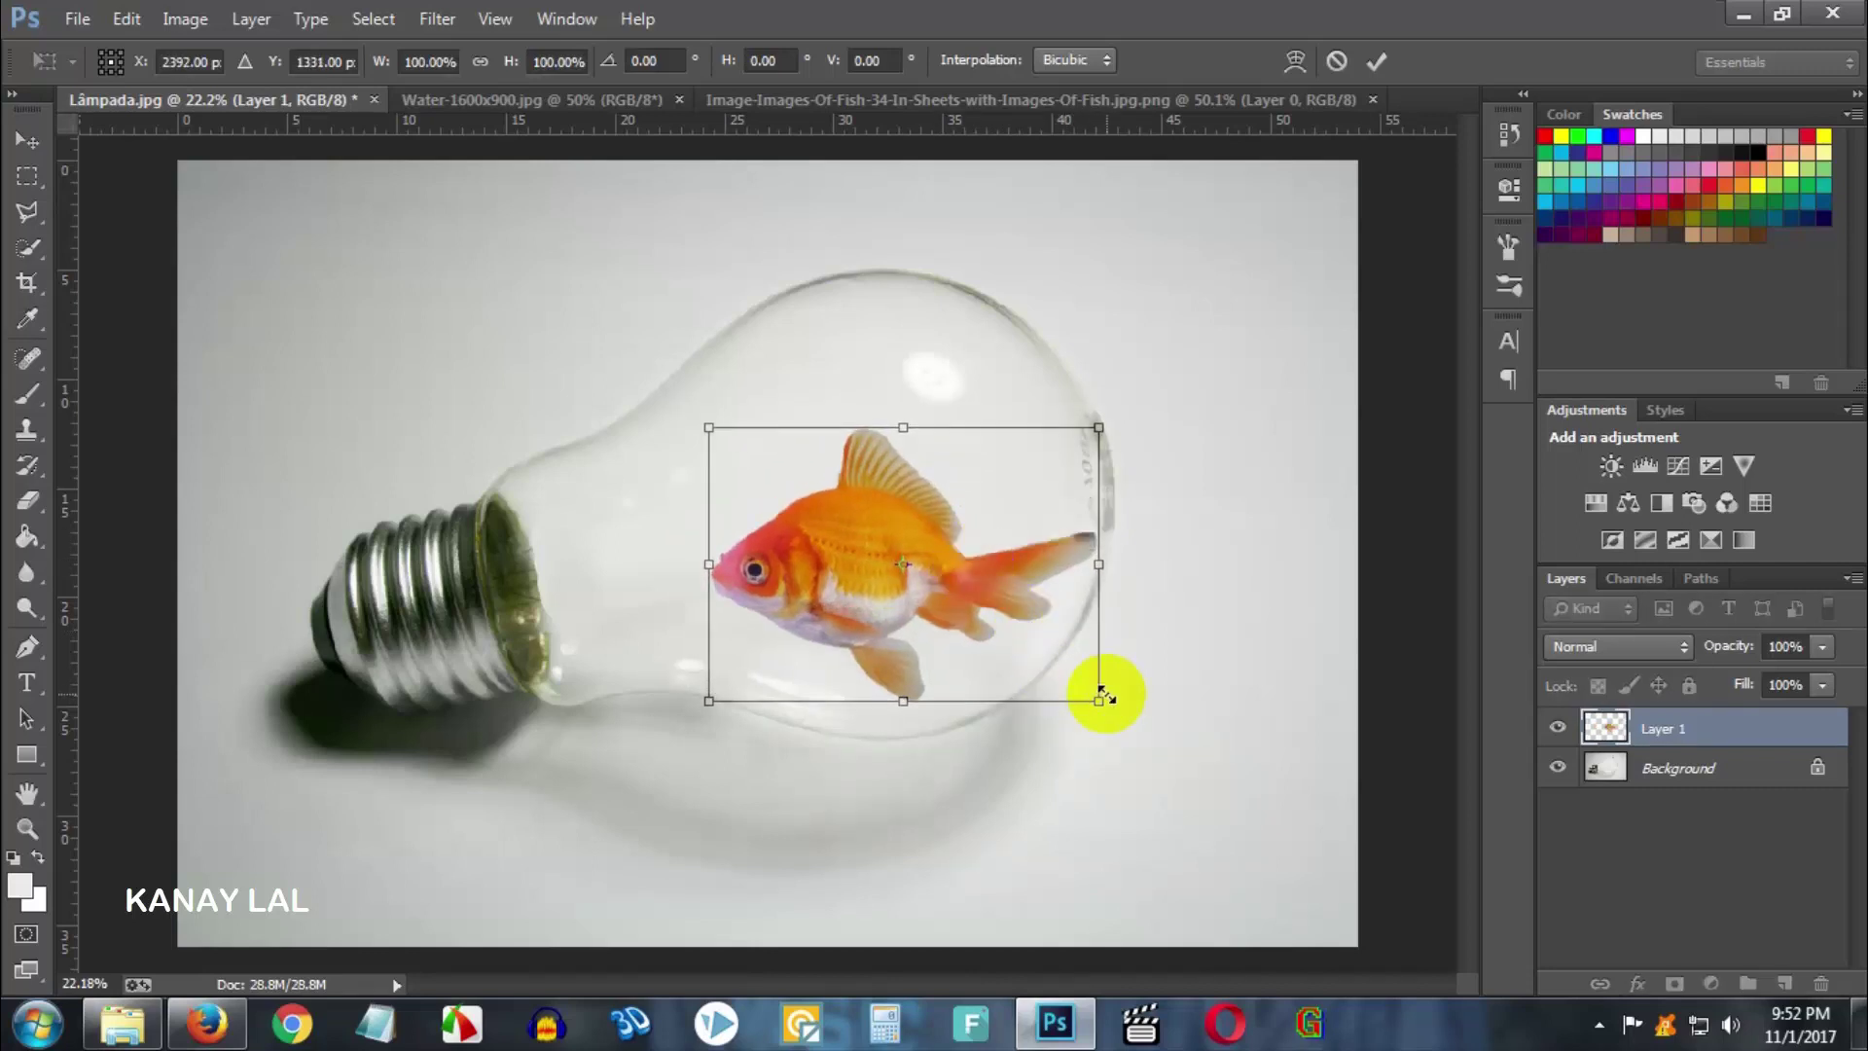
left_click_drag(1097, 698, 915, 580)
key("Return")
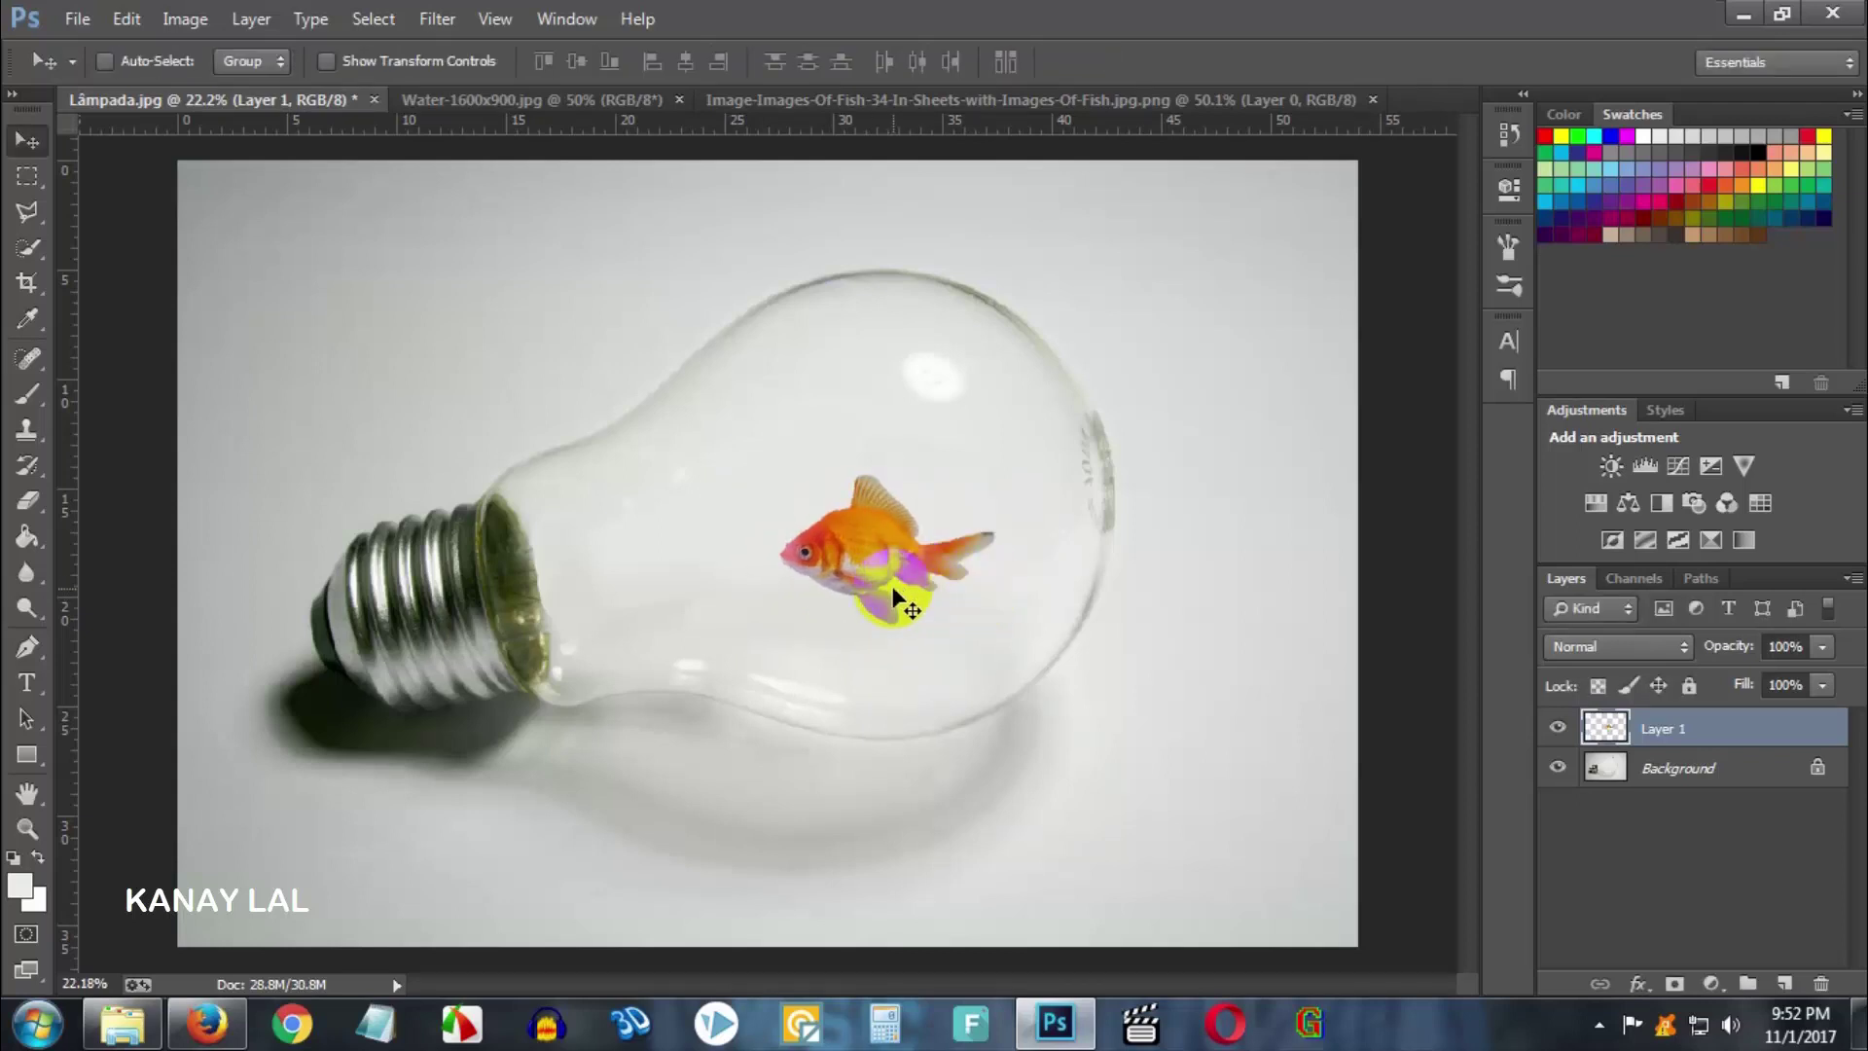
- Copy the water image into the light bulb document, place it over the bulb and start a Free Transform on it
left_click(560, 103)
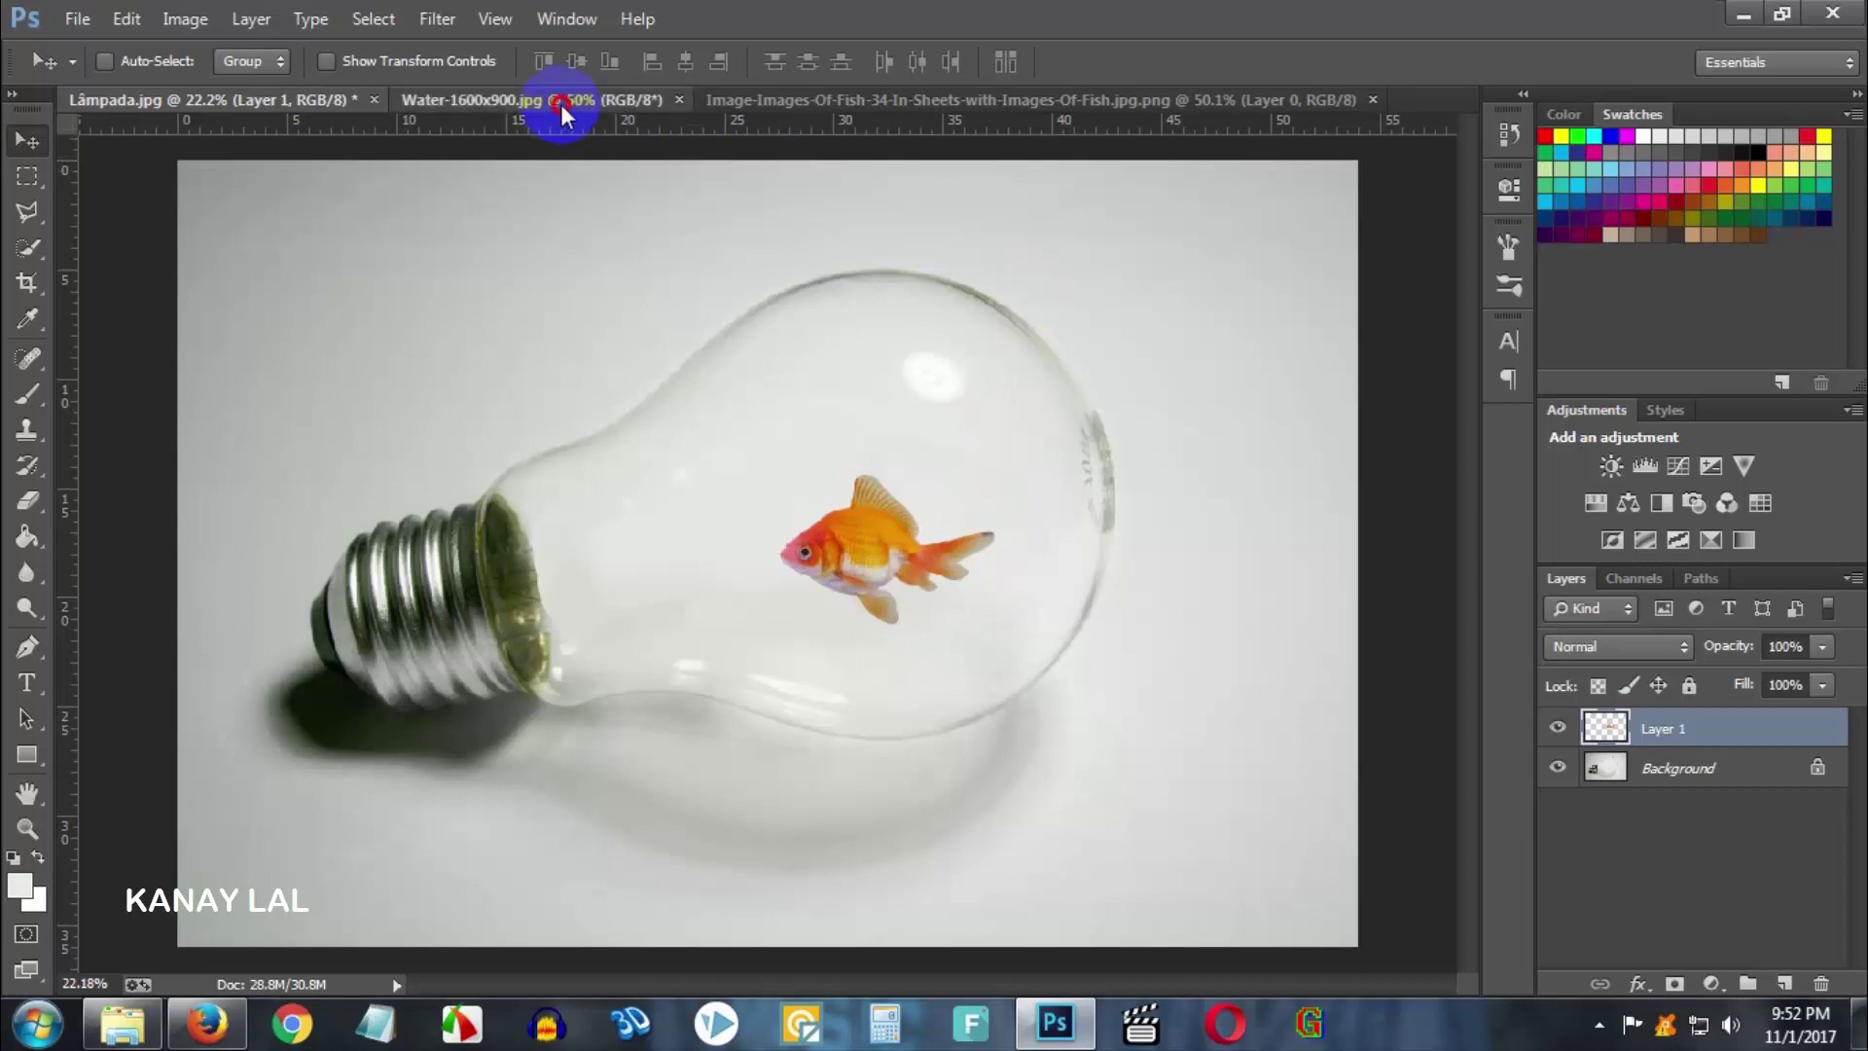
left_click_drag(809, 515, 722, 518)
left_click_drag(720, 596, 775, 628)
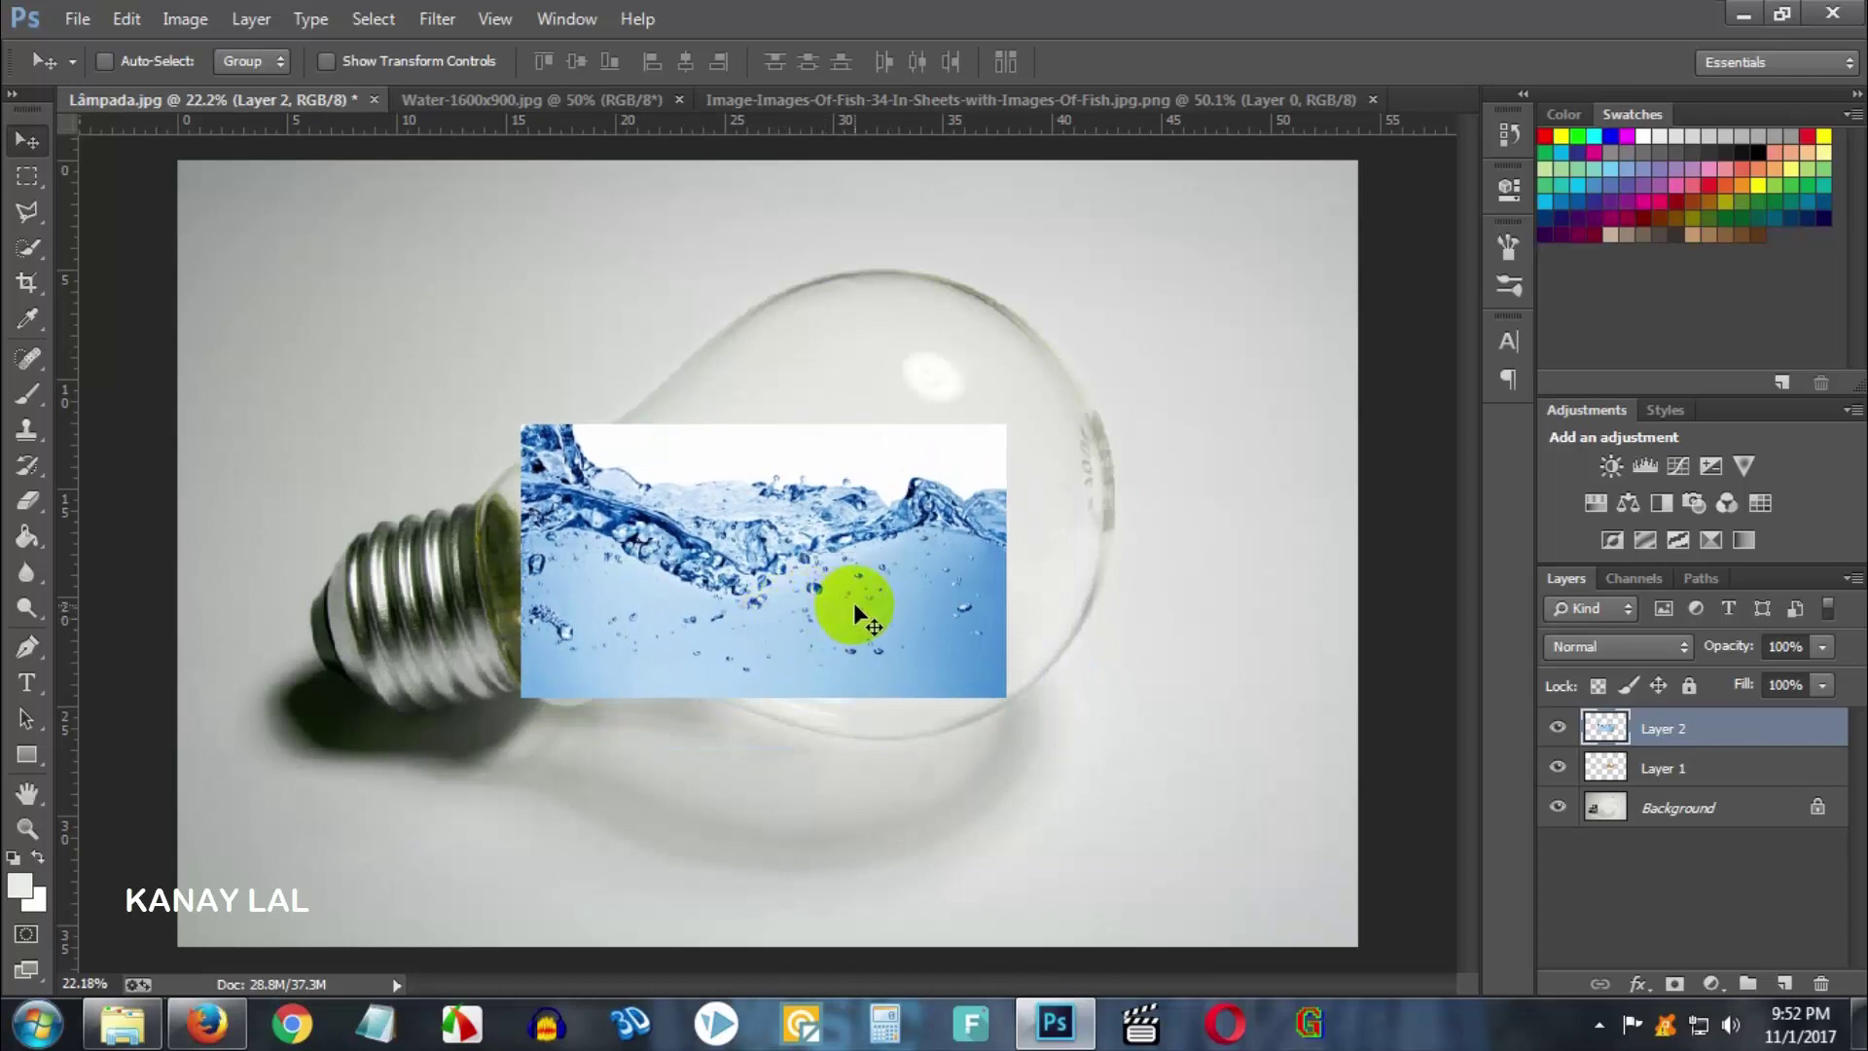
key("ctrl+t")
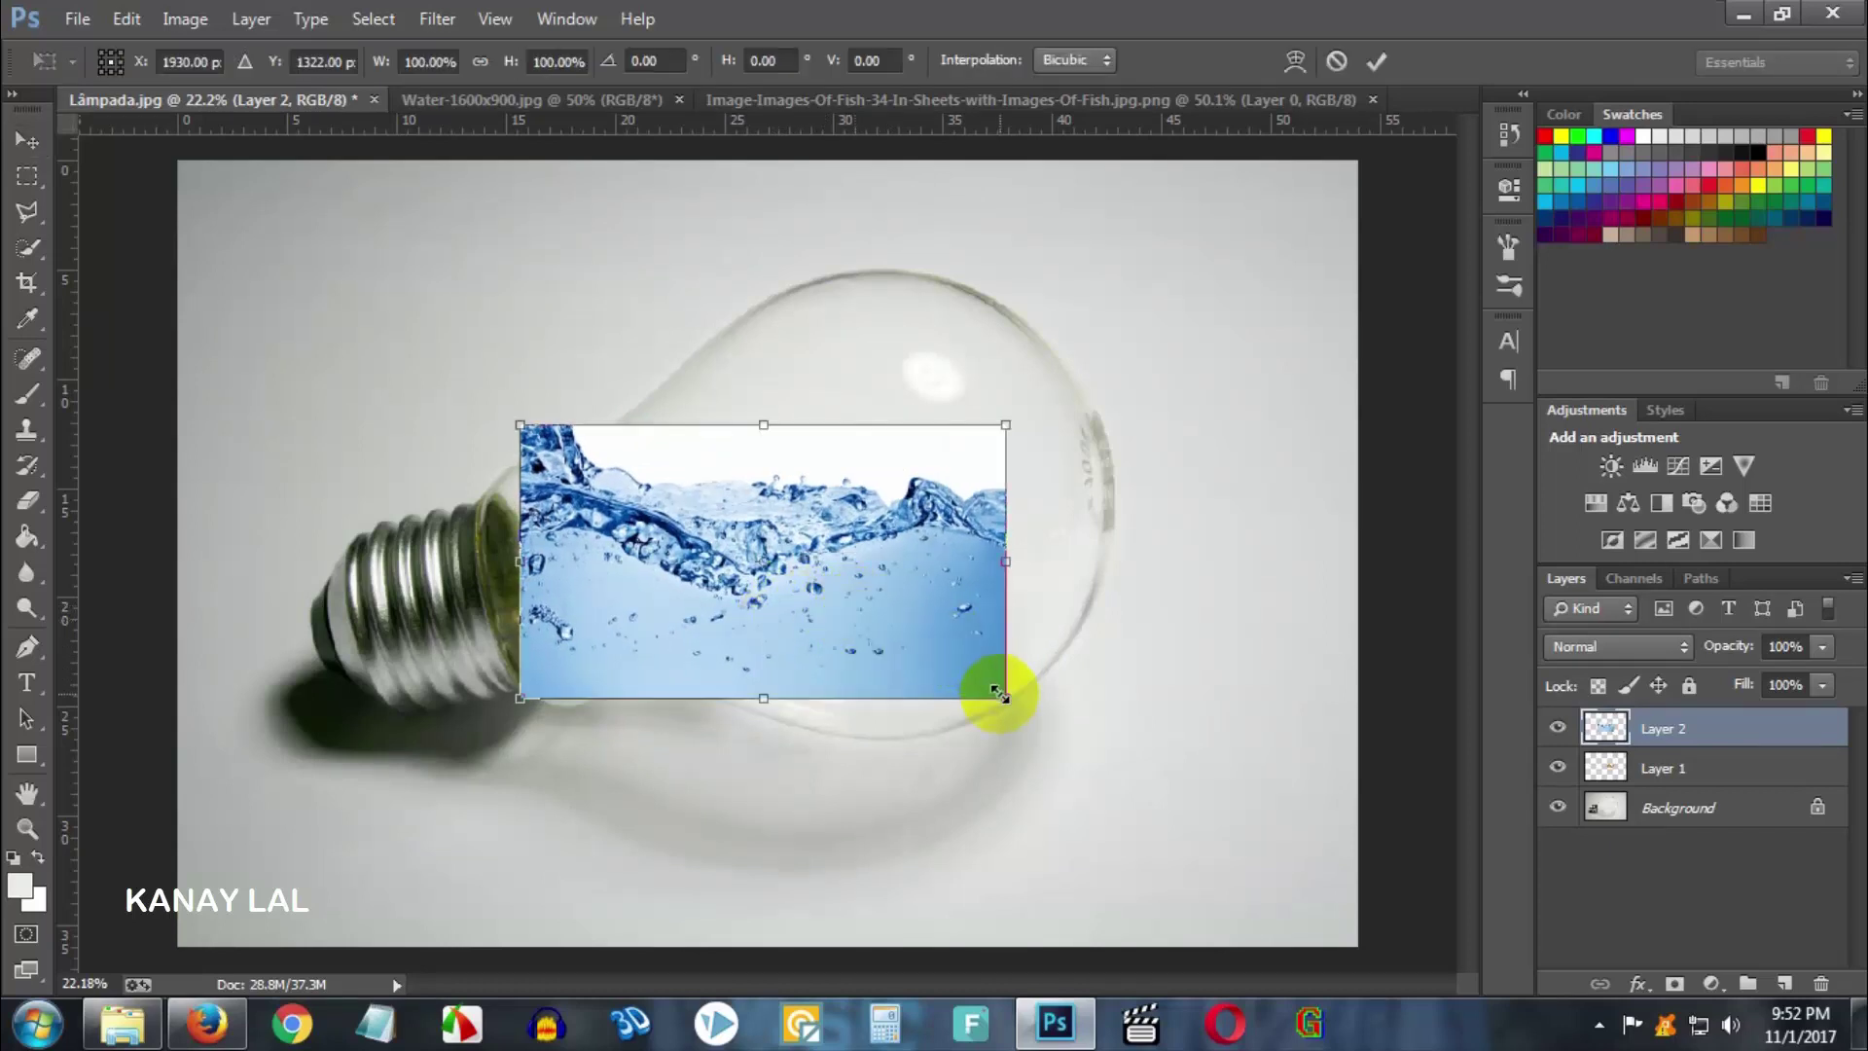
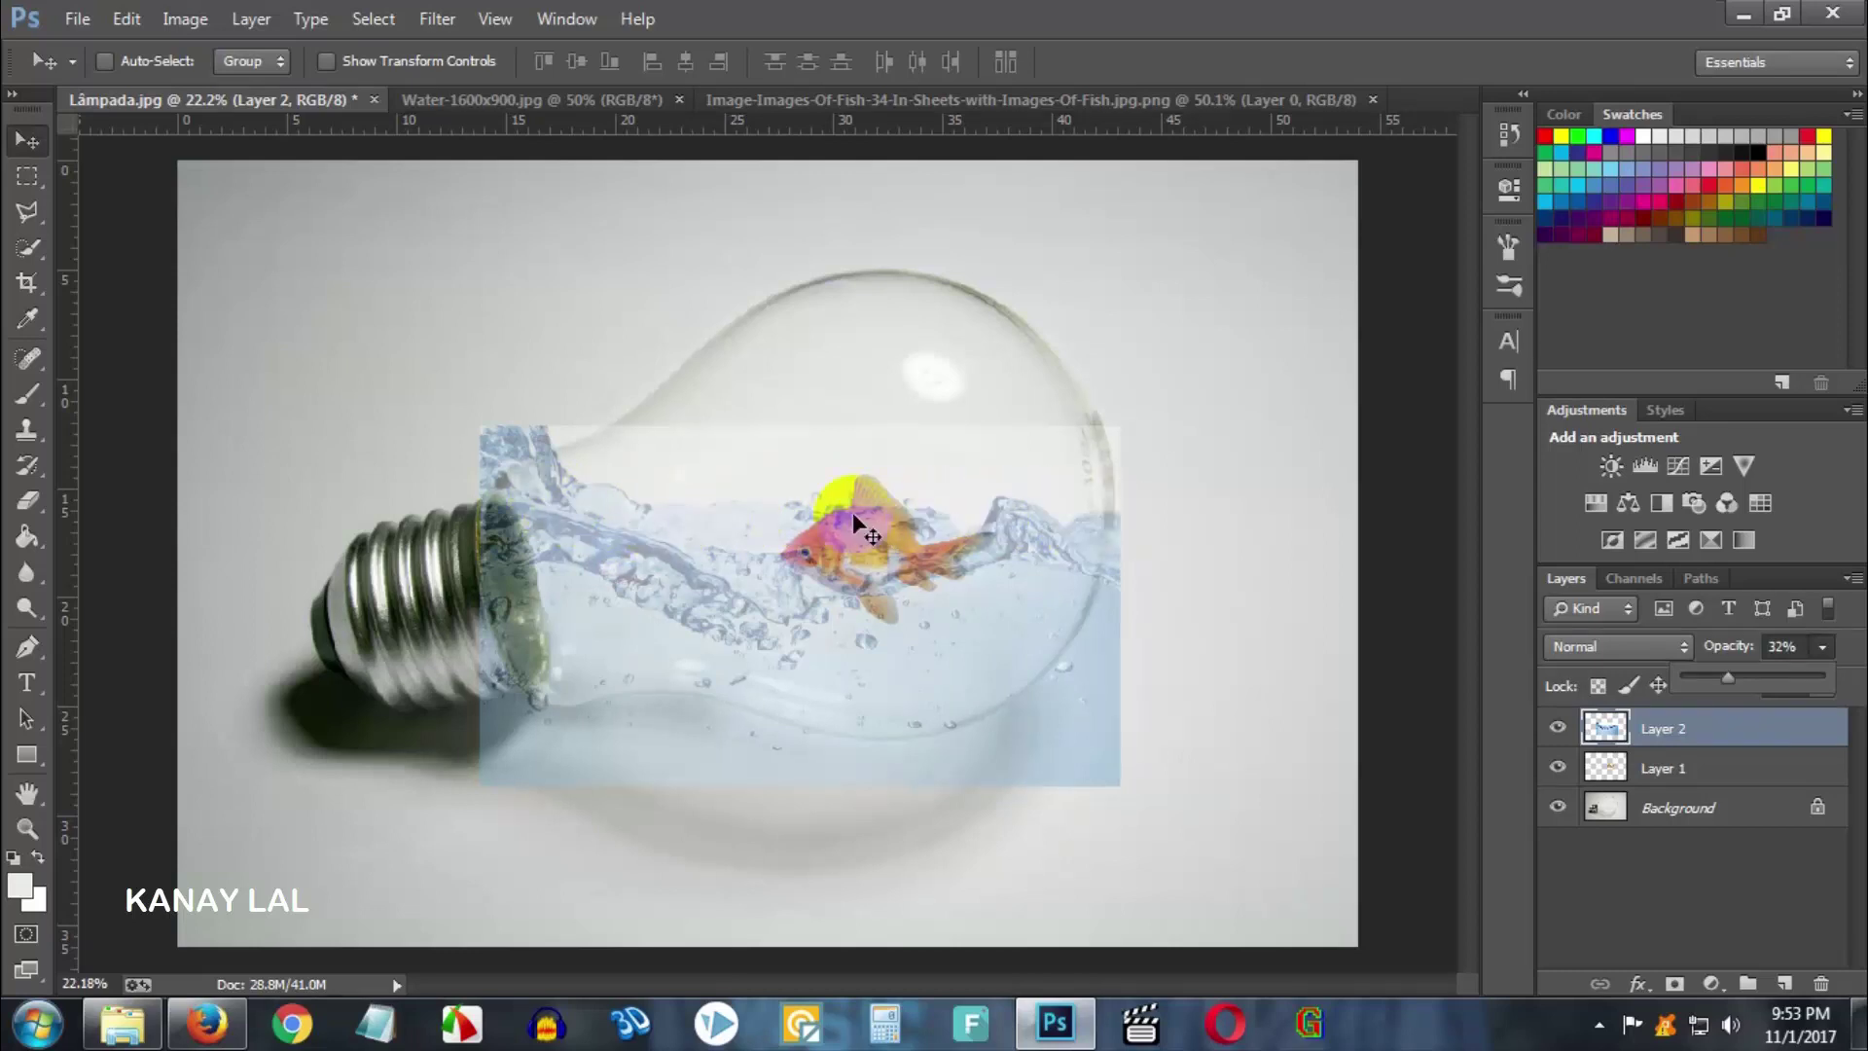
- Move the water layer slightly down, and start a Pen path along the glass edge from the bulb's rounded end to its underside
left_click_drag(924, 564, 926, 572)
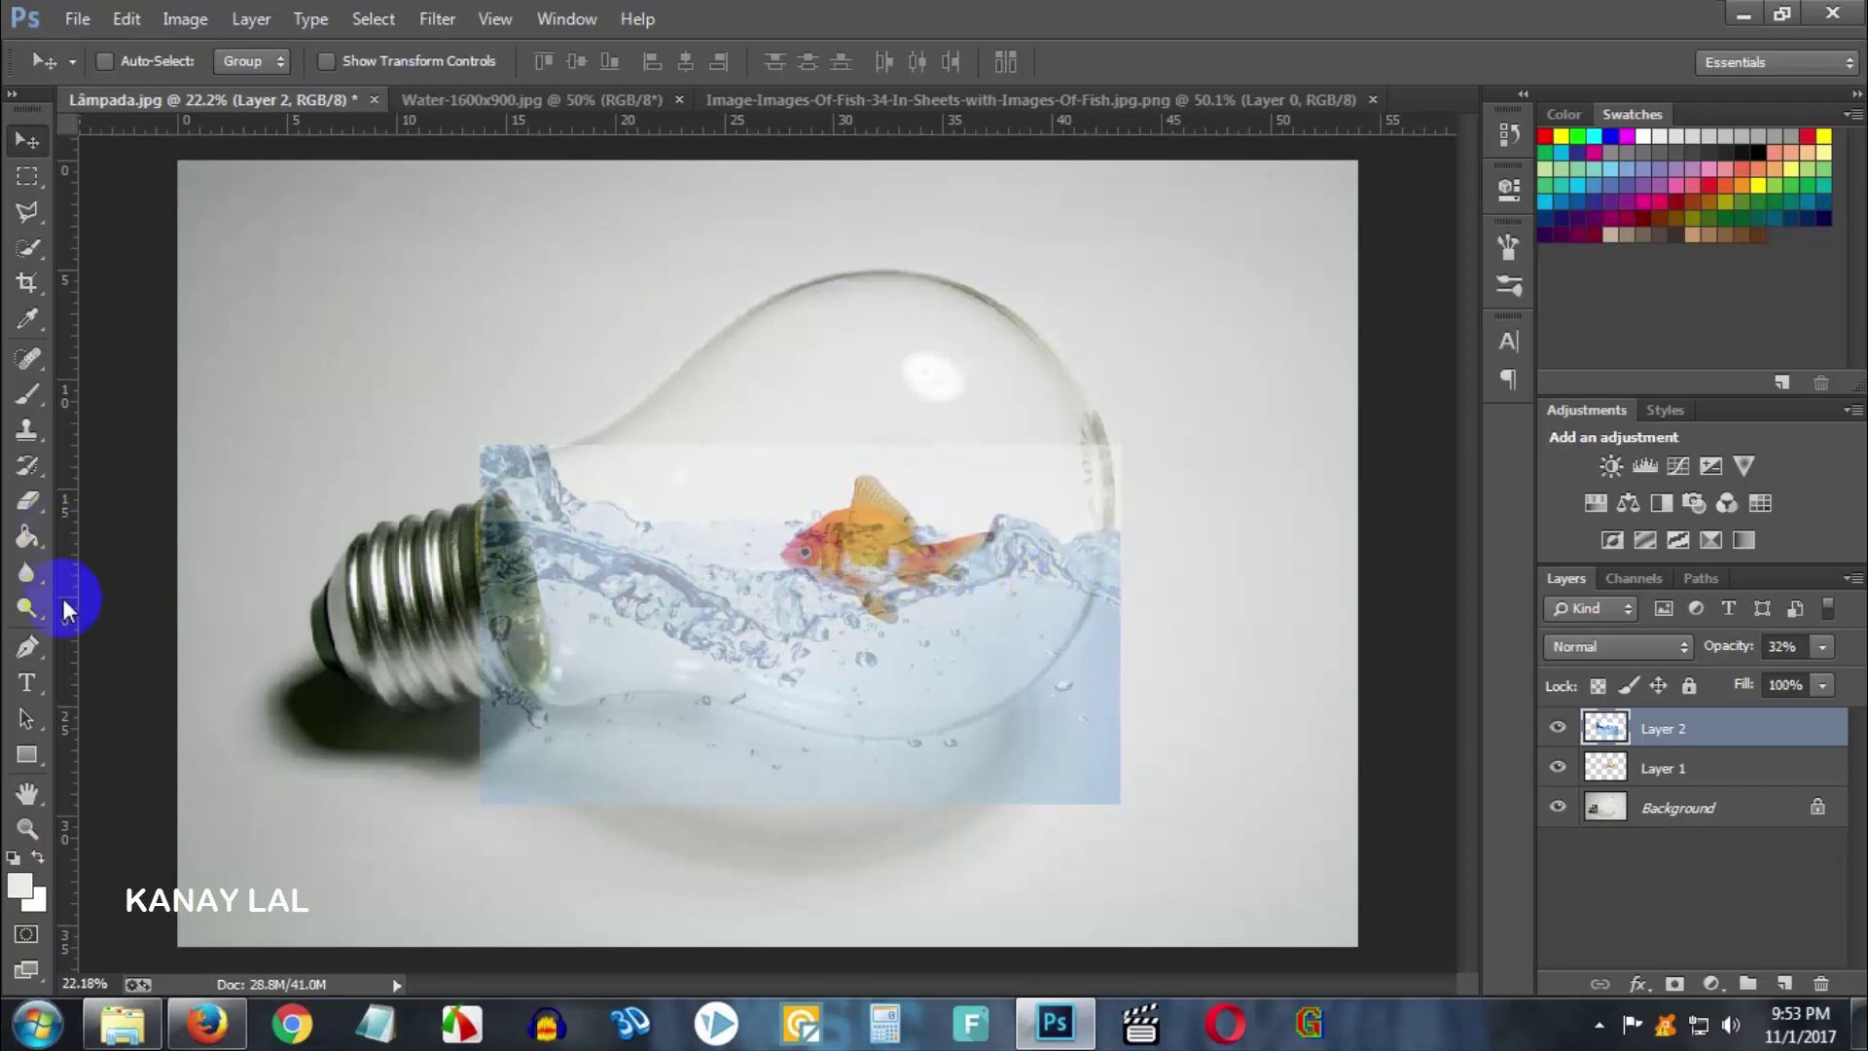
left_click(32, 650)
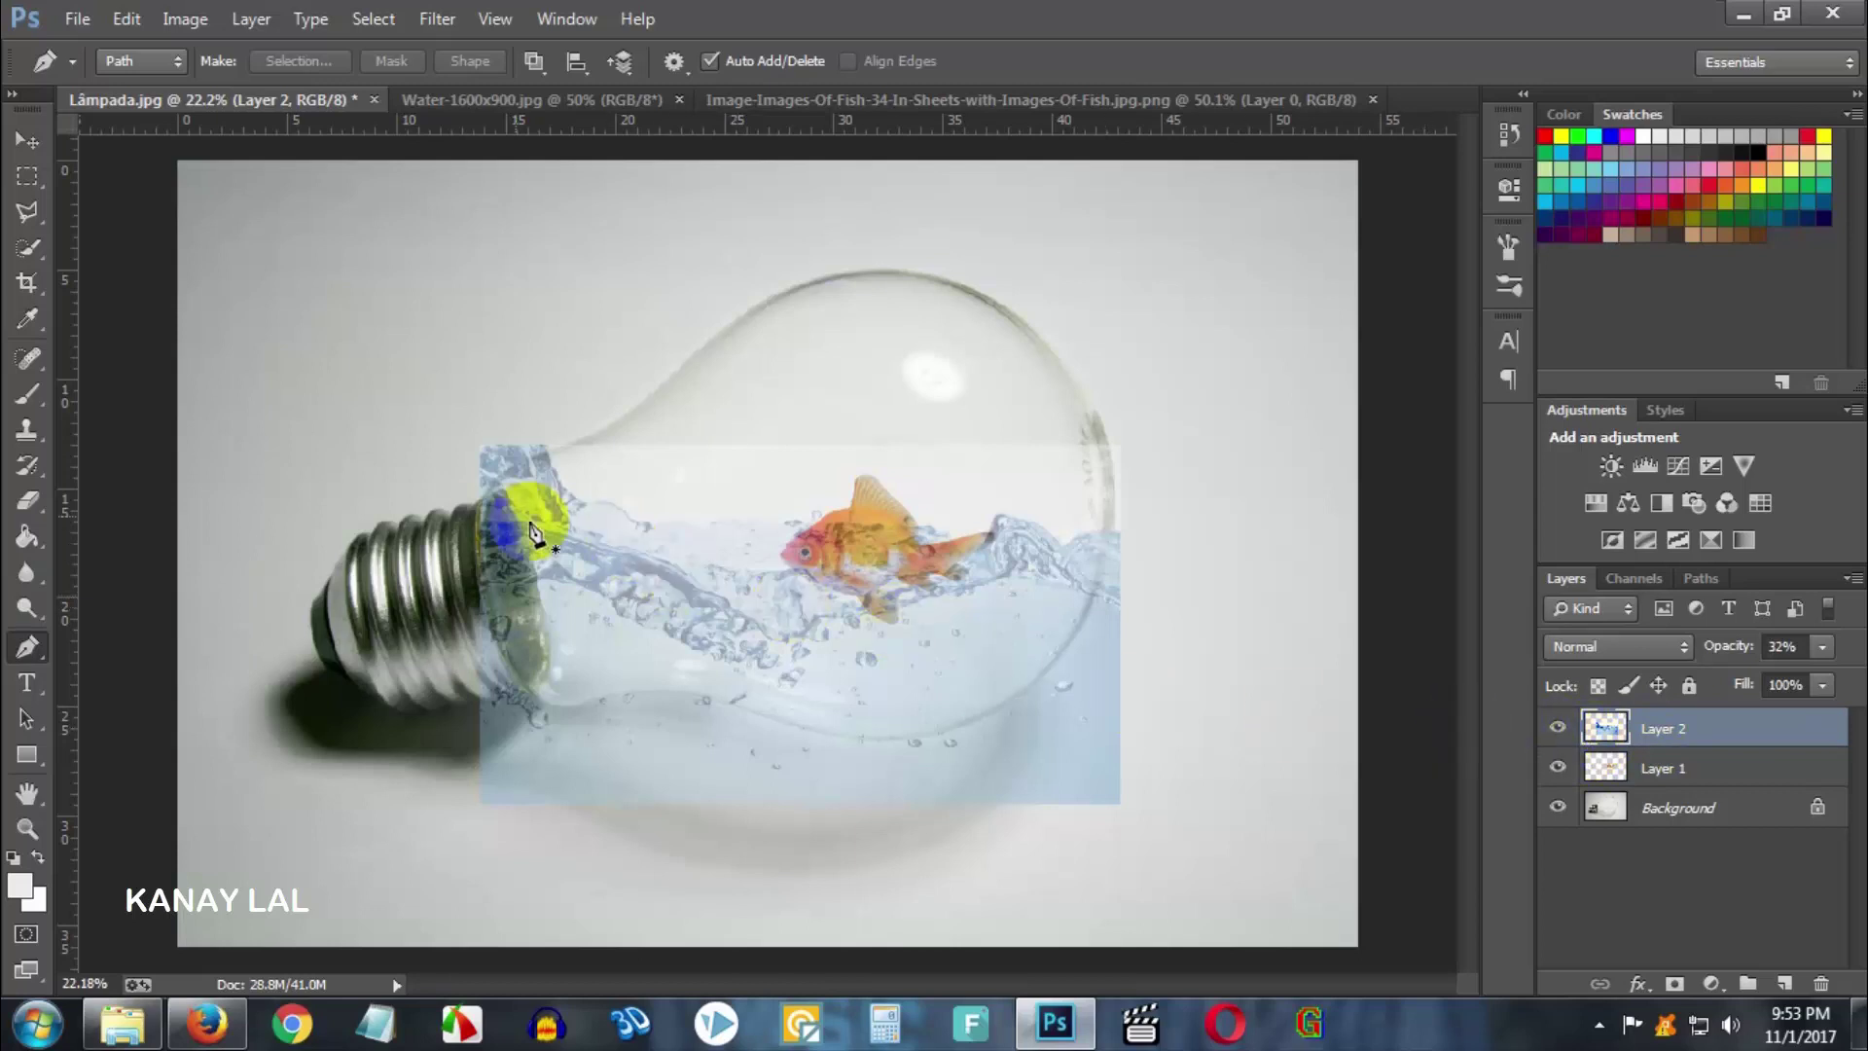
left_click(1106, 443)
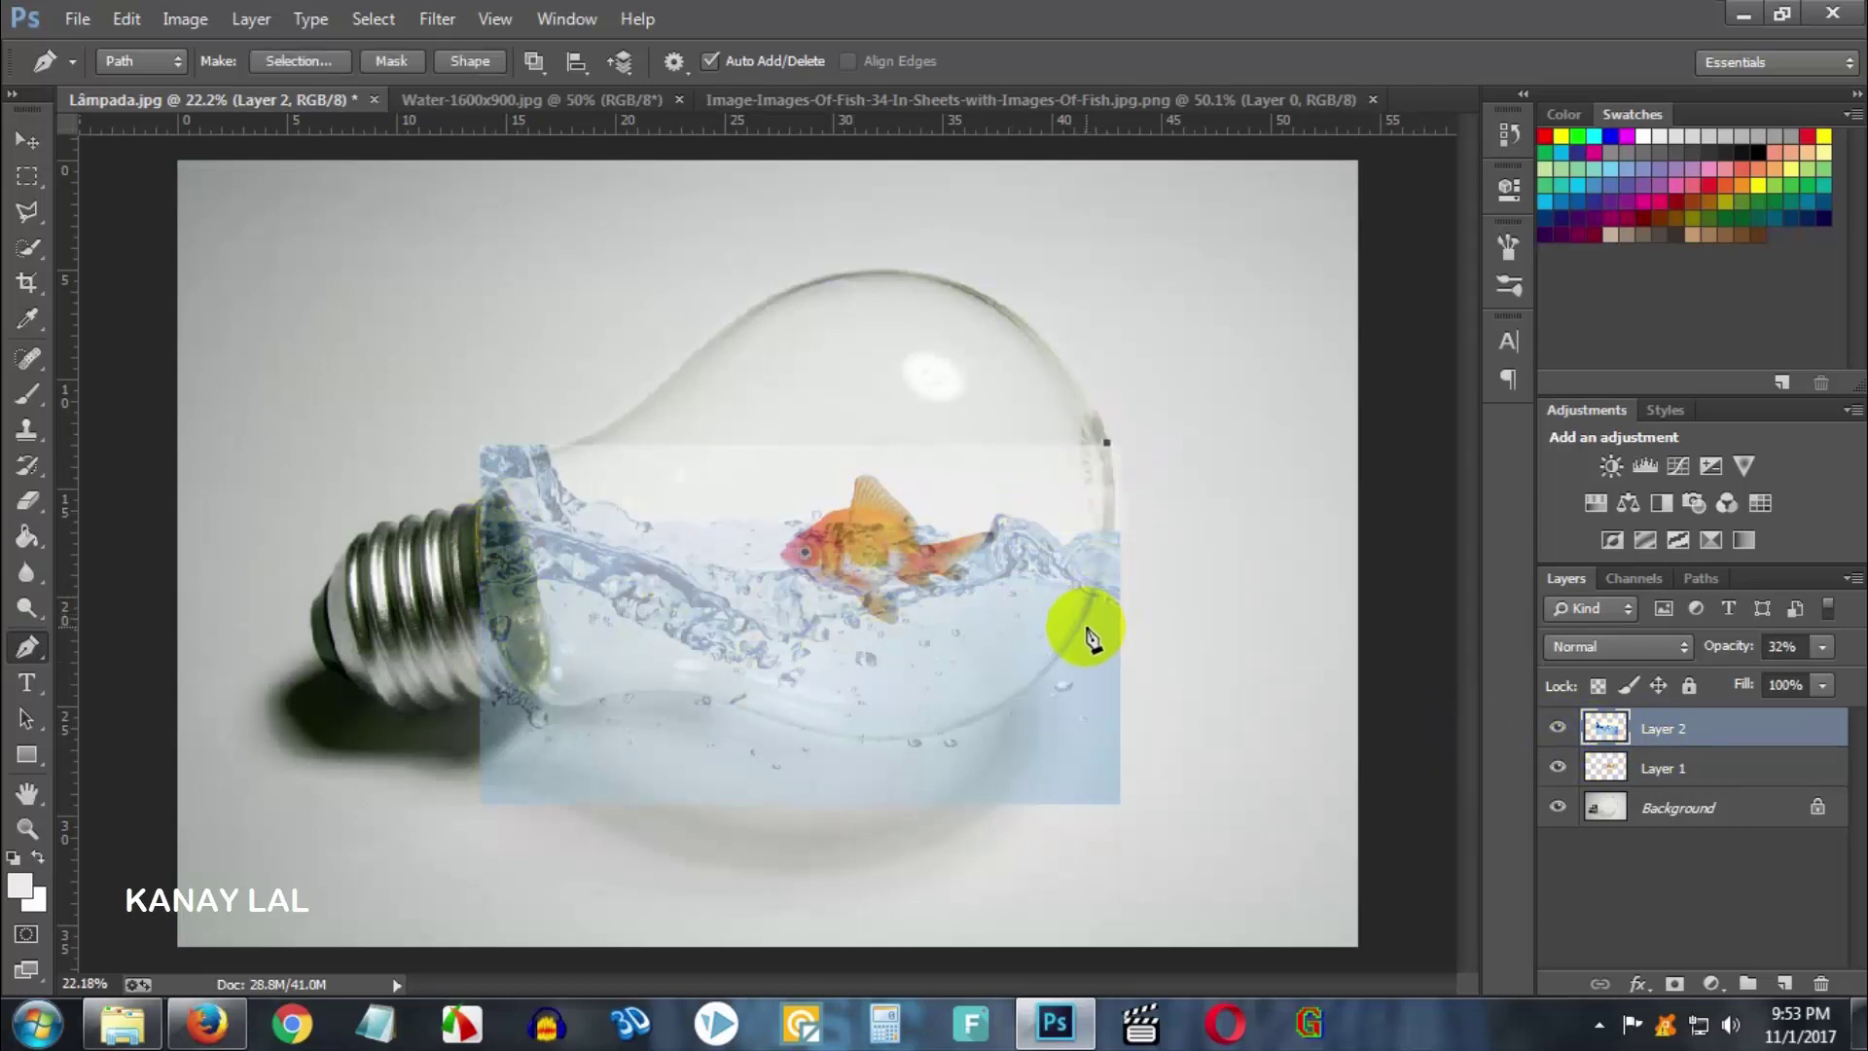
left_click_drag(1082, 628, 1023, 728)
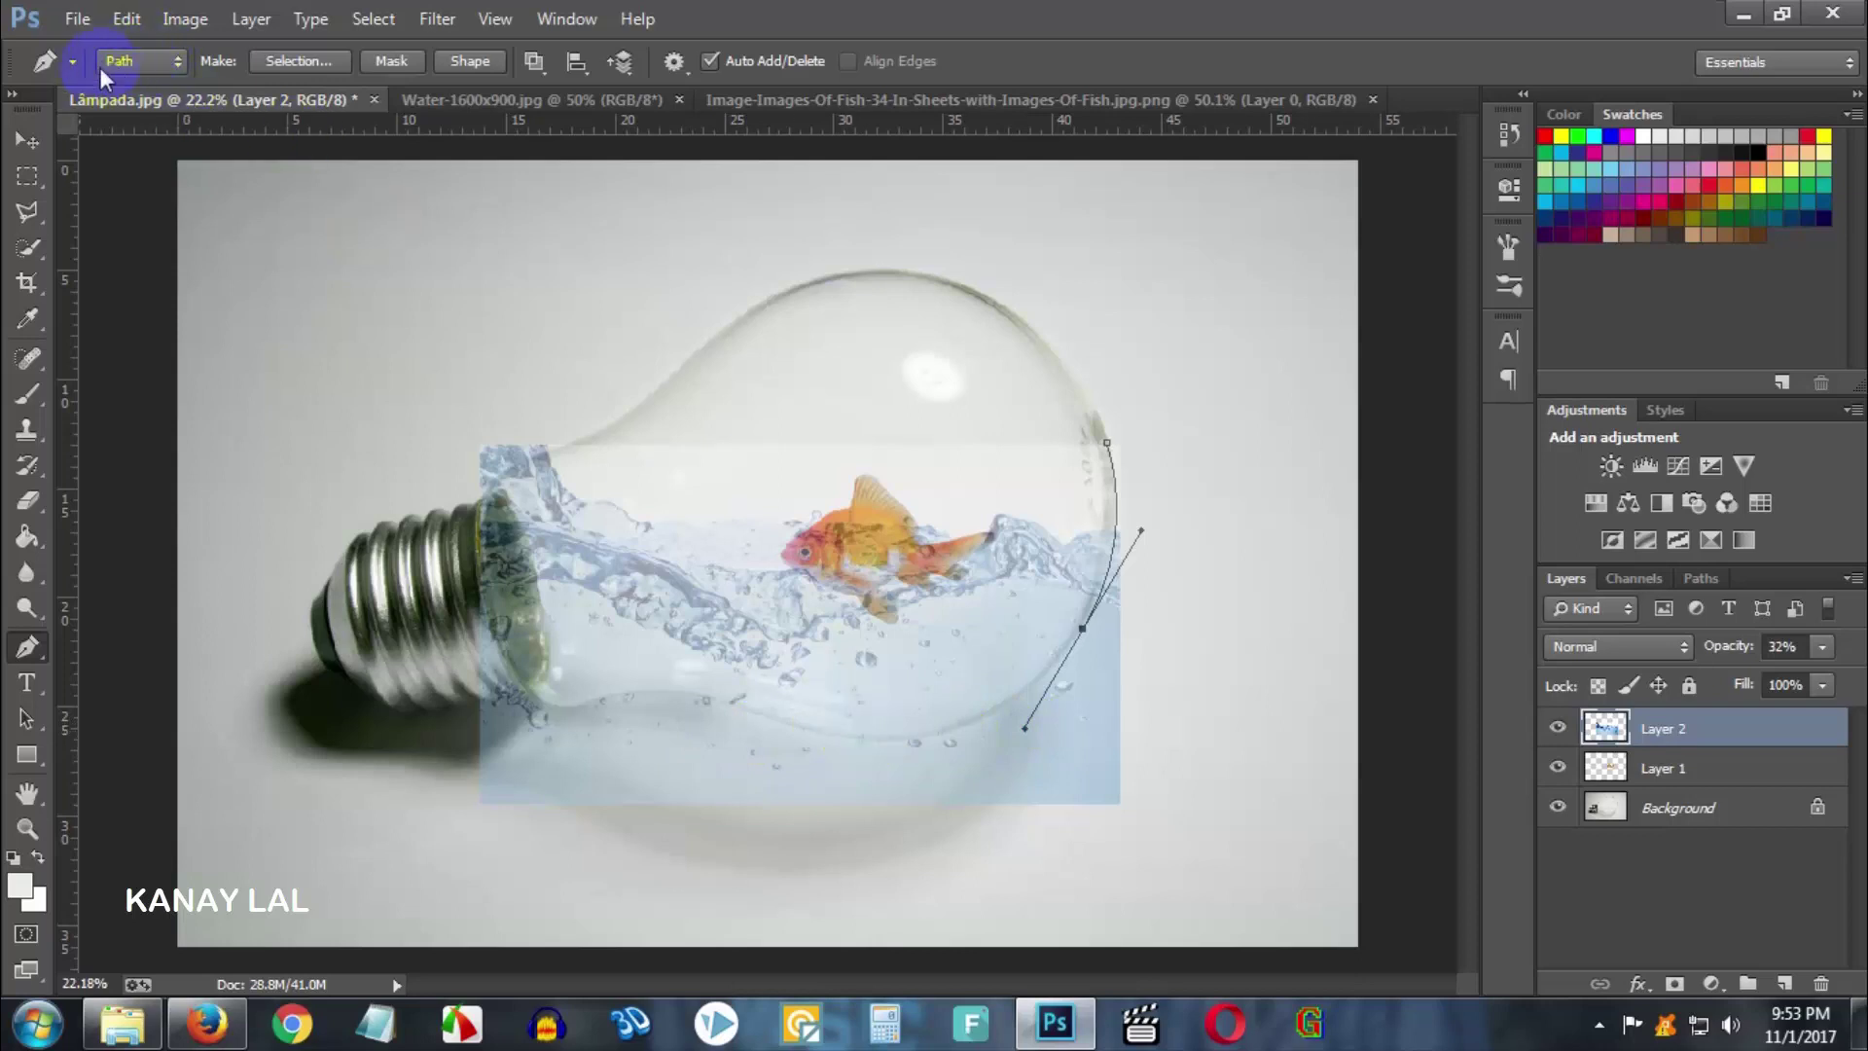
left_click(918, 742)
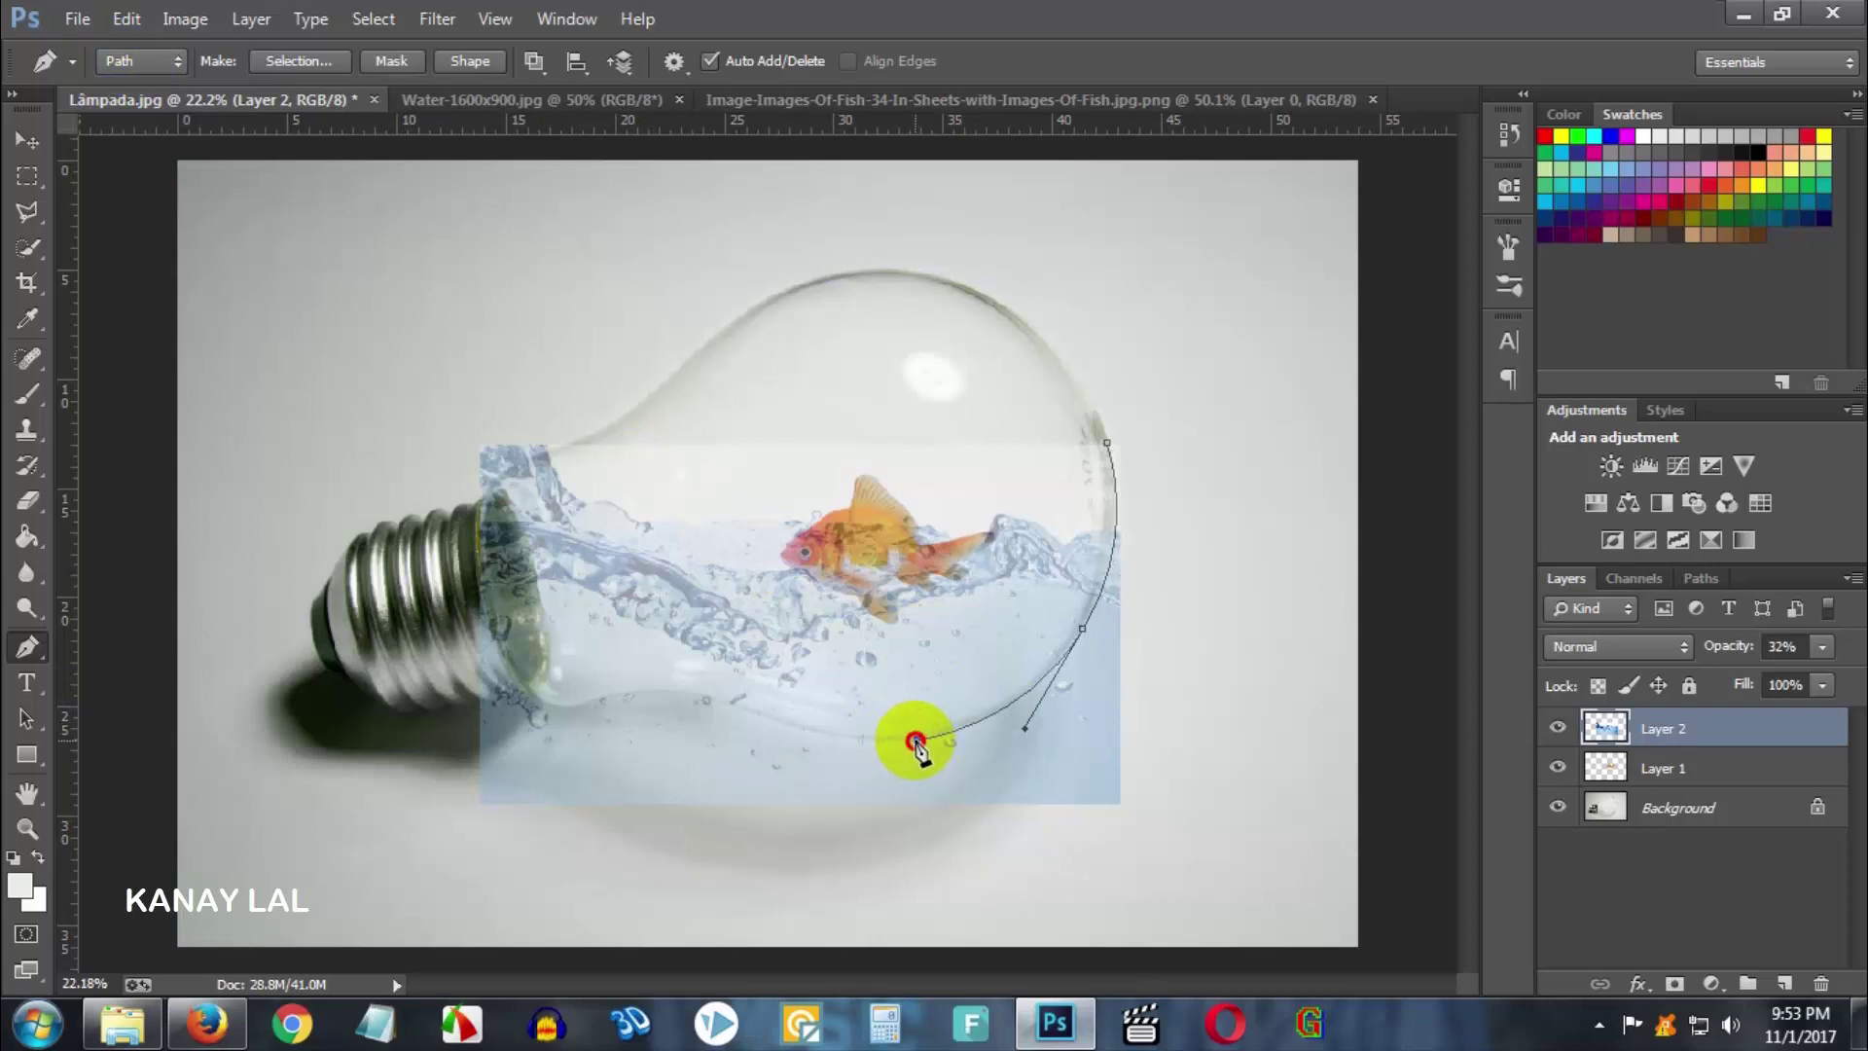
left_click_drag(721, 703, 611, 650)
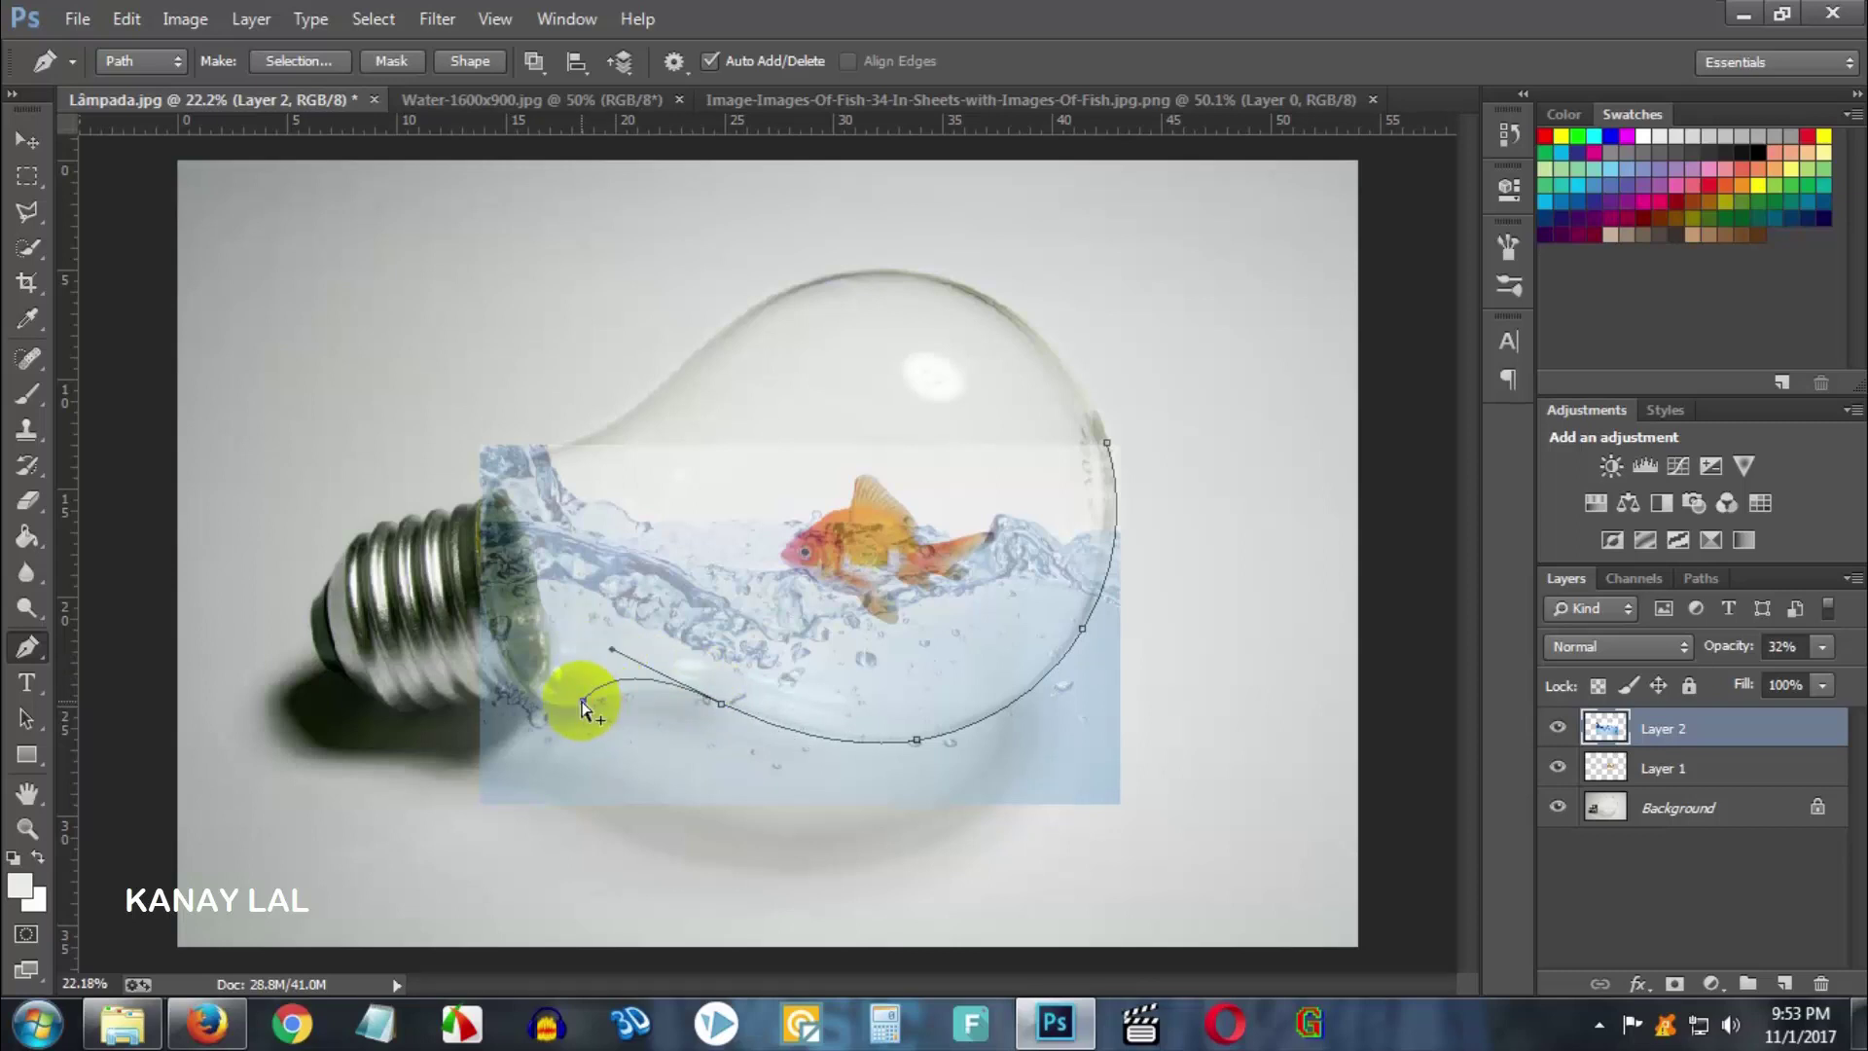
left_click(720, 704)
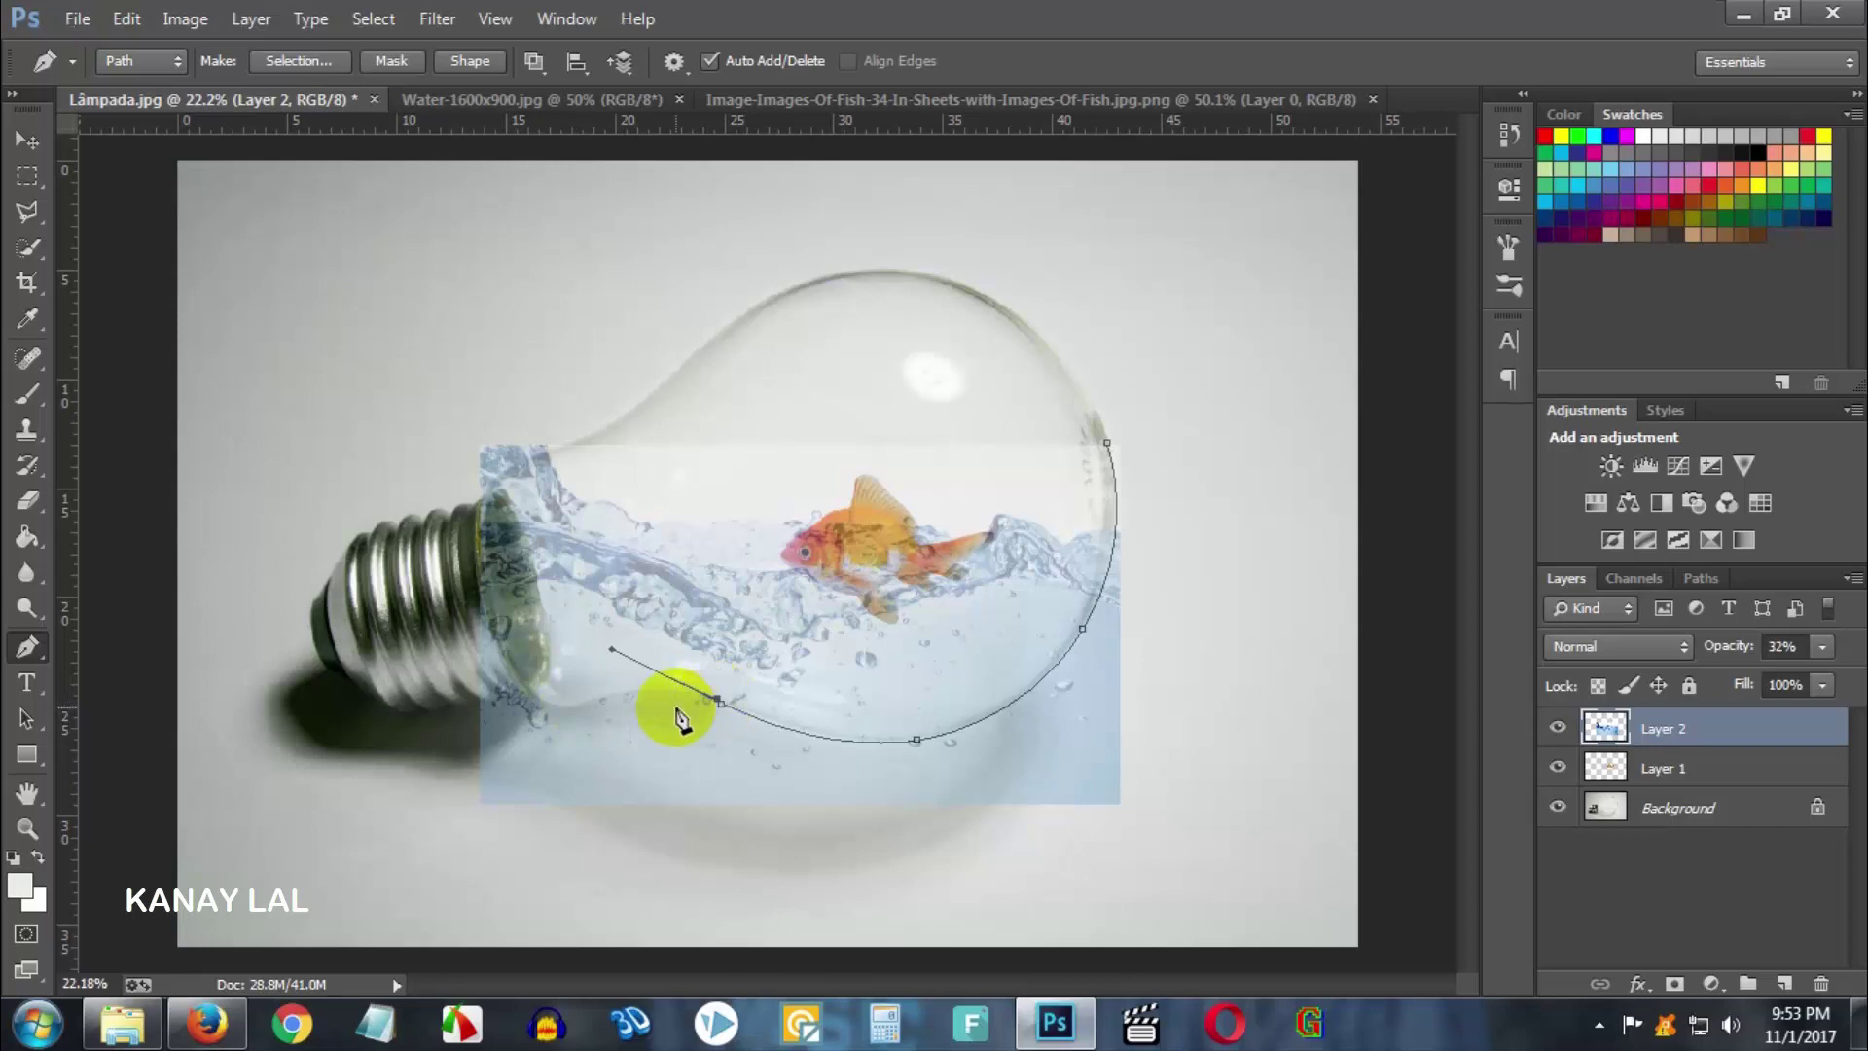
key("ctrl+alt+z")
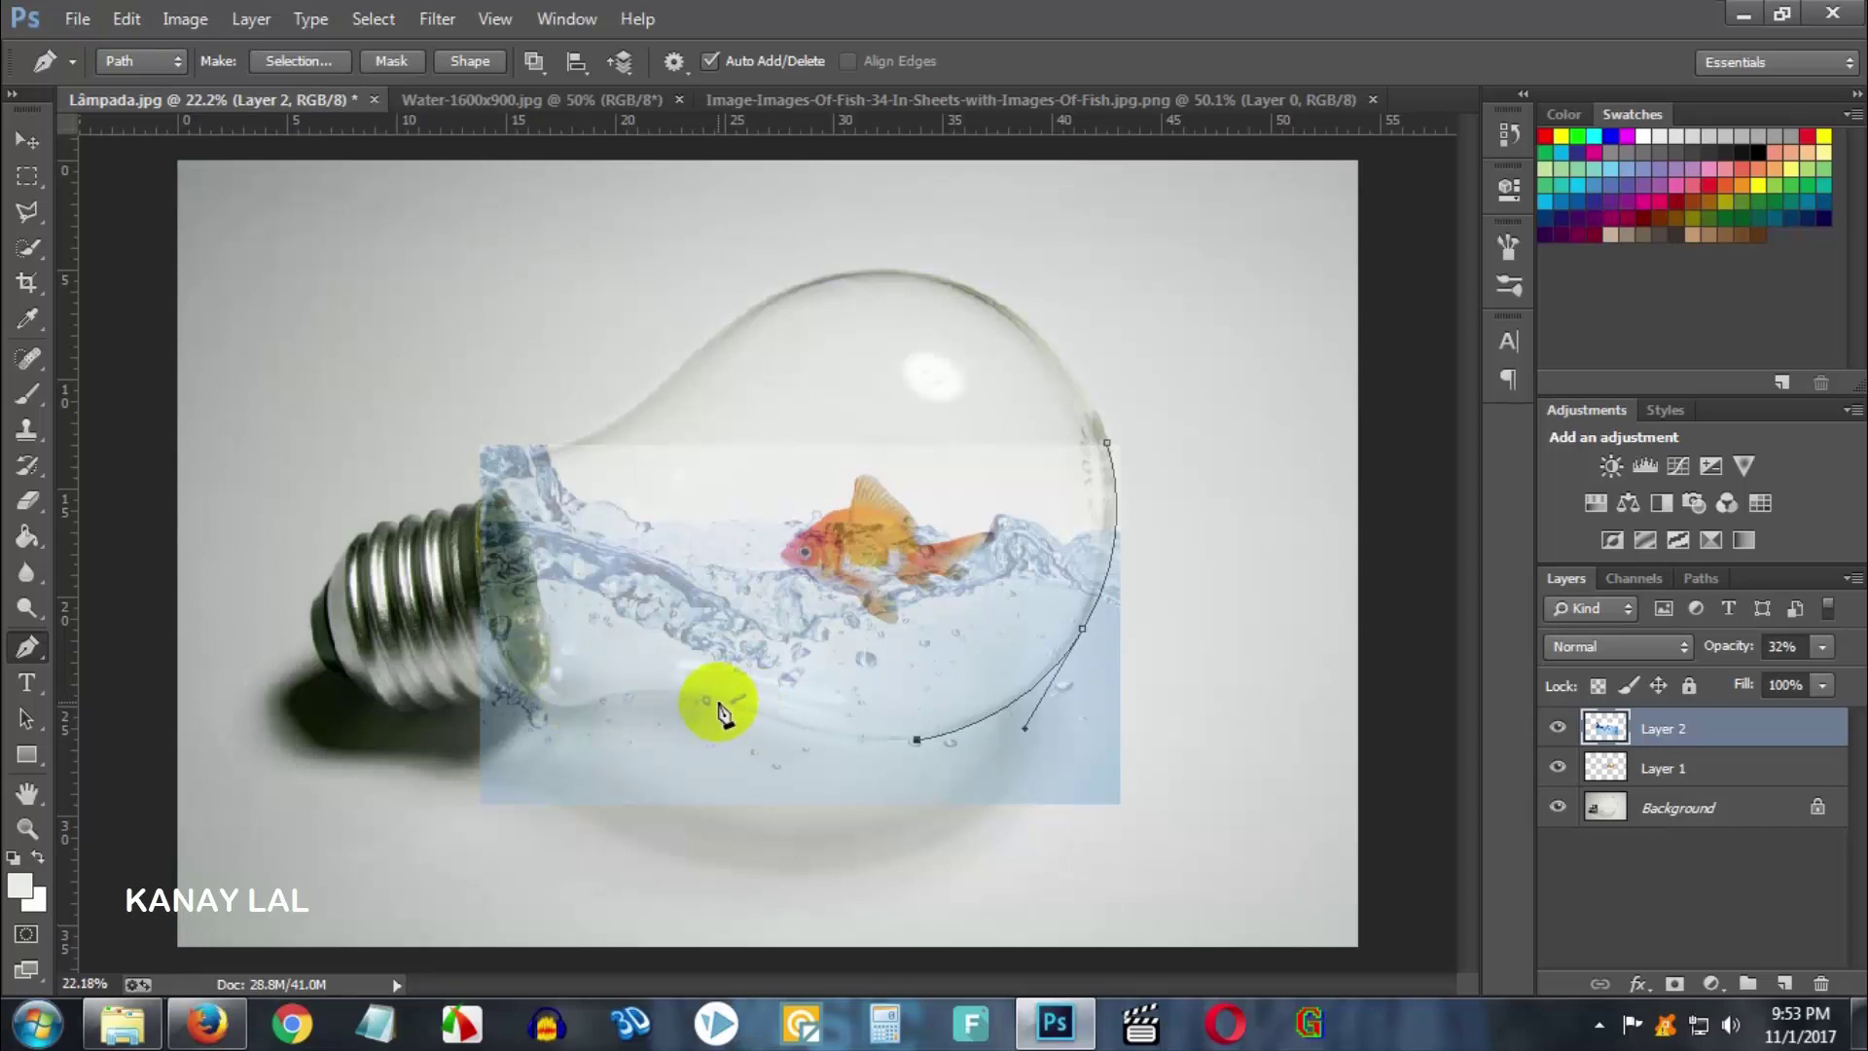
- Continue the Pen path along the lower glass edge, following its curve into the underside of the neck
left_click(720, 704, "alt")
left_click_drag(718, 702, 659, 673)
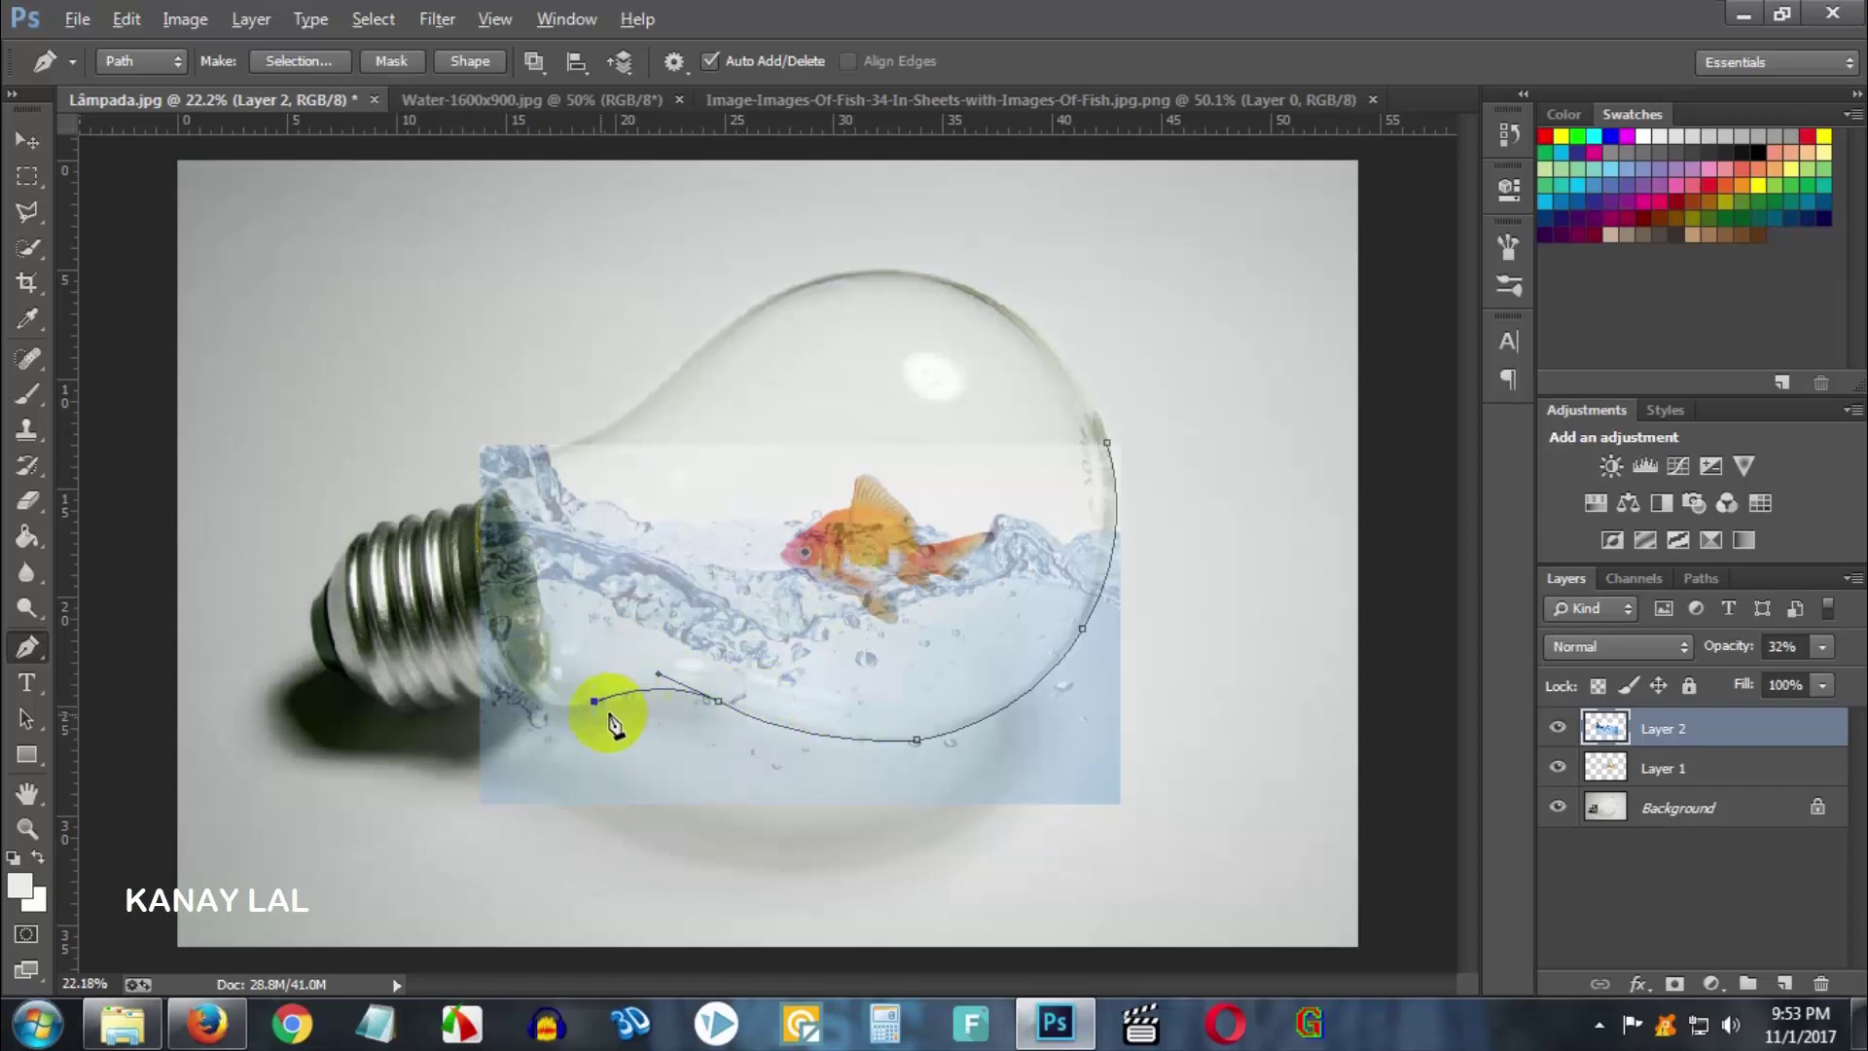
scroll(613, 717, "up", 3)
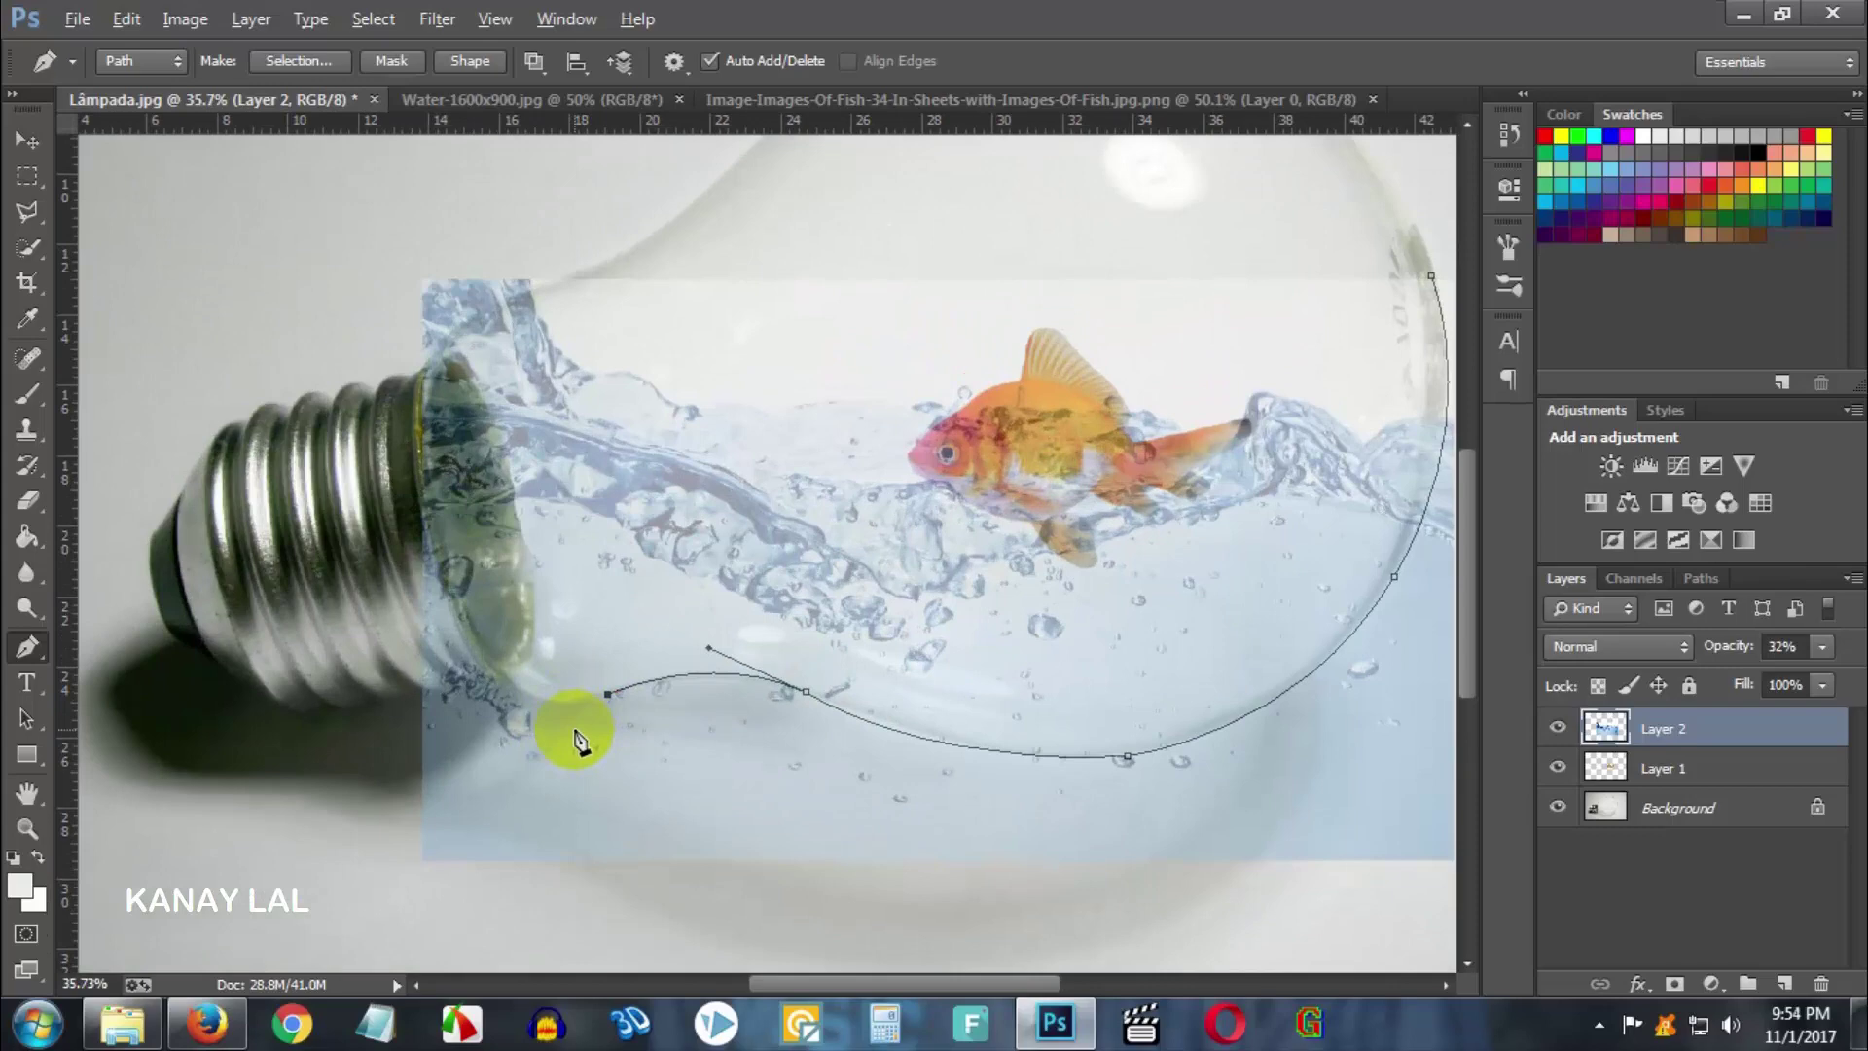
key("alt")
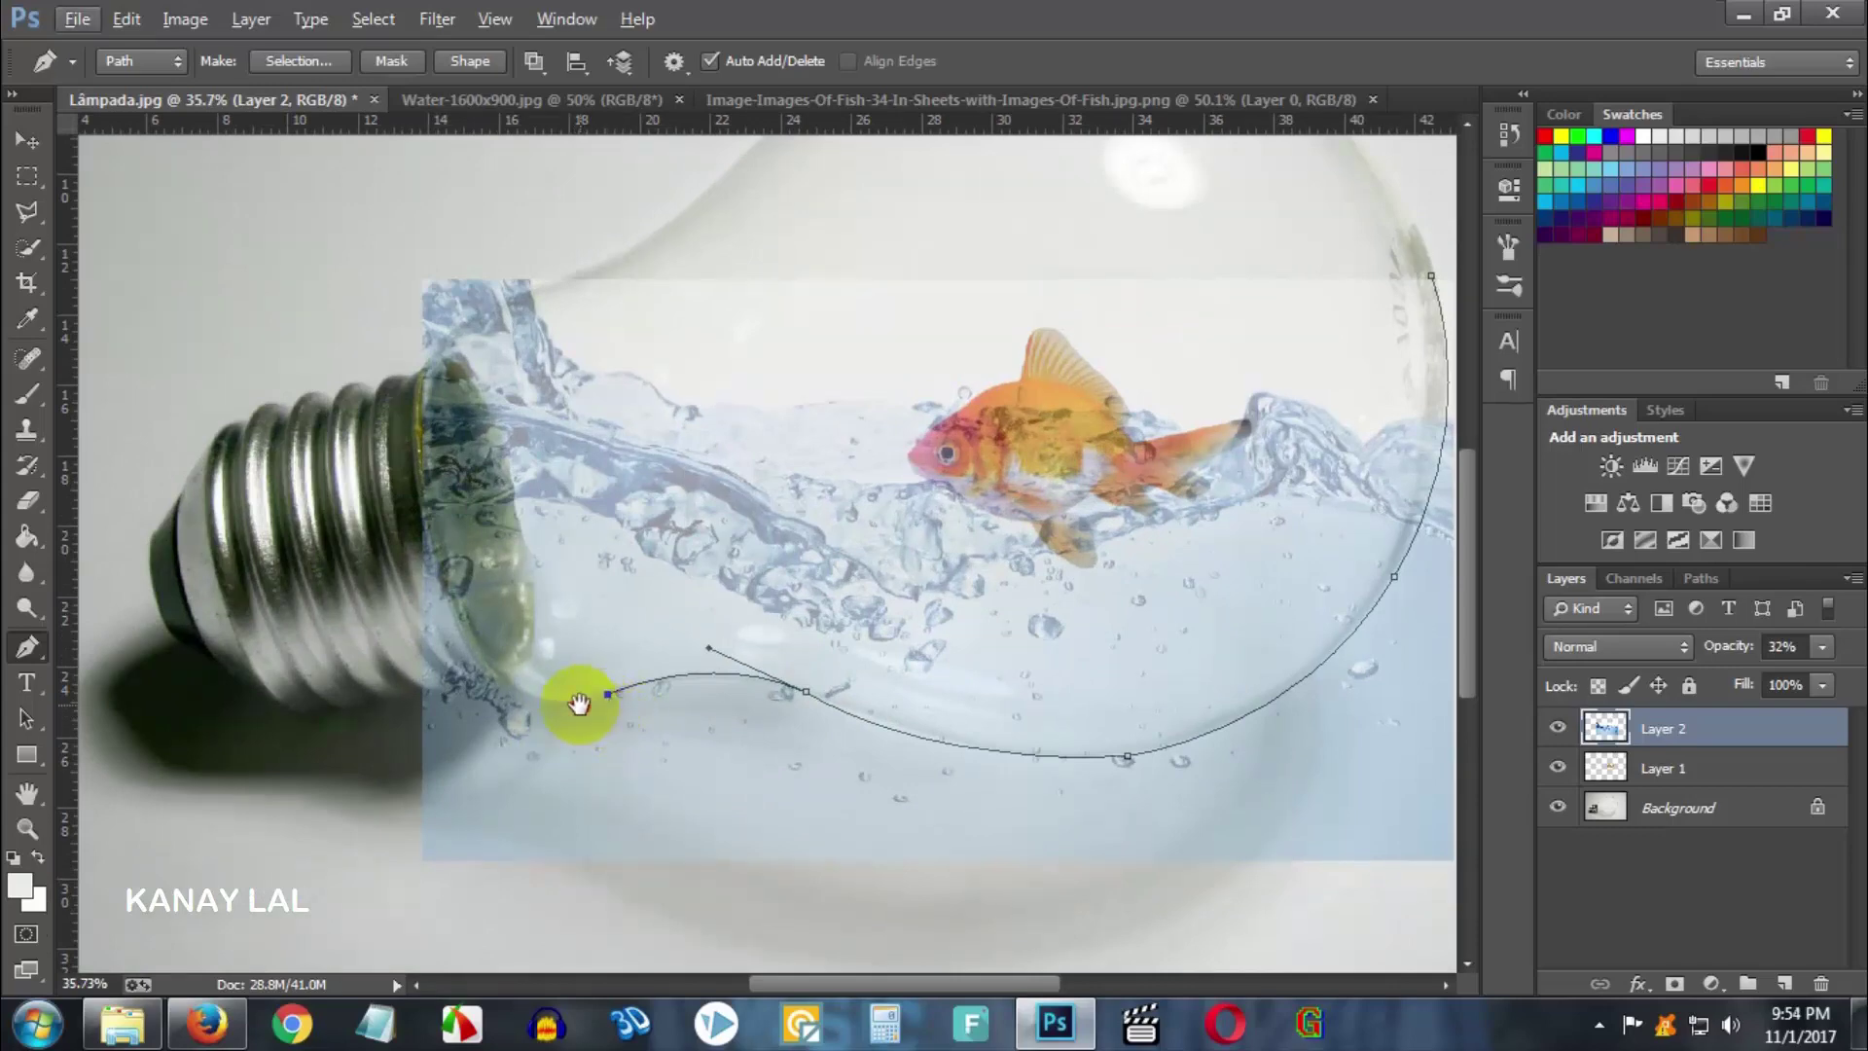
left_click_drag(579, 705, 850, 645)
left_click(878, 635)
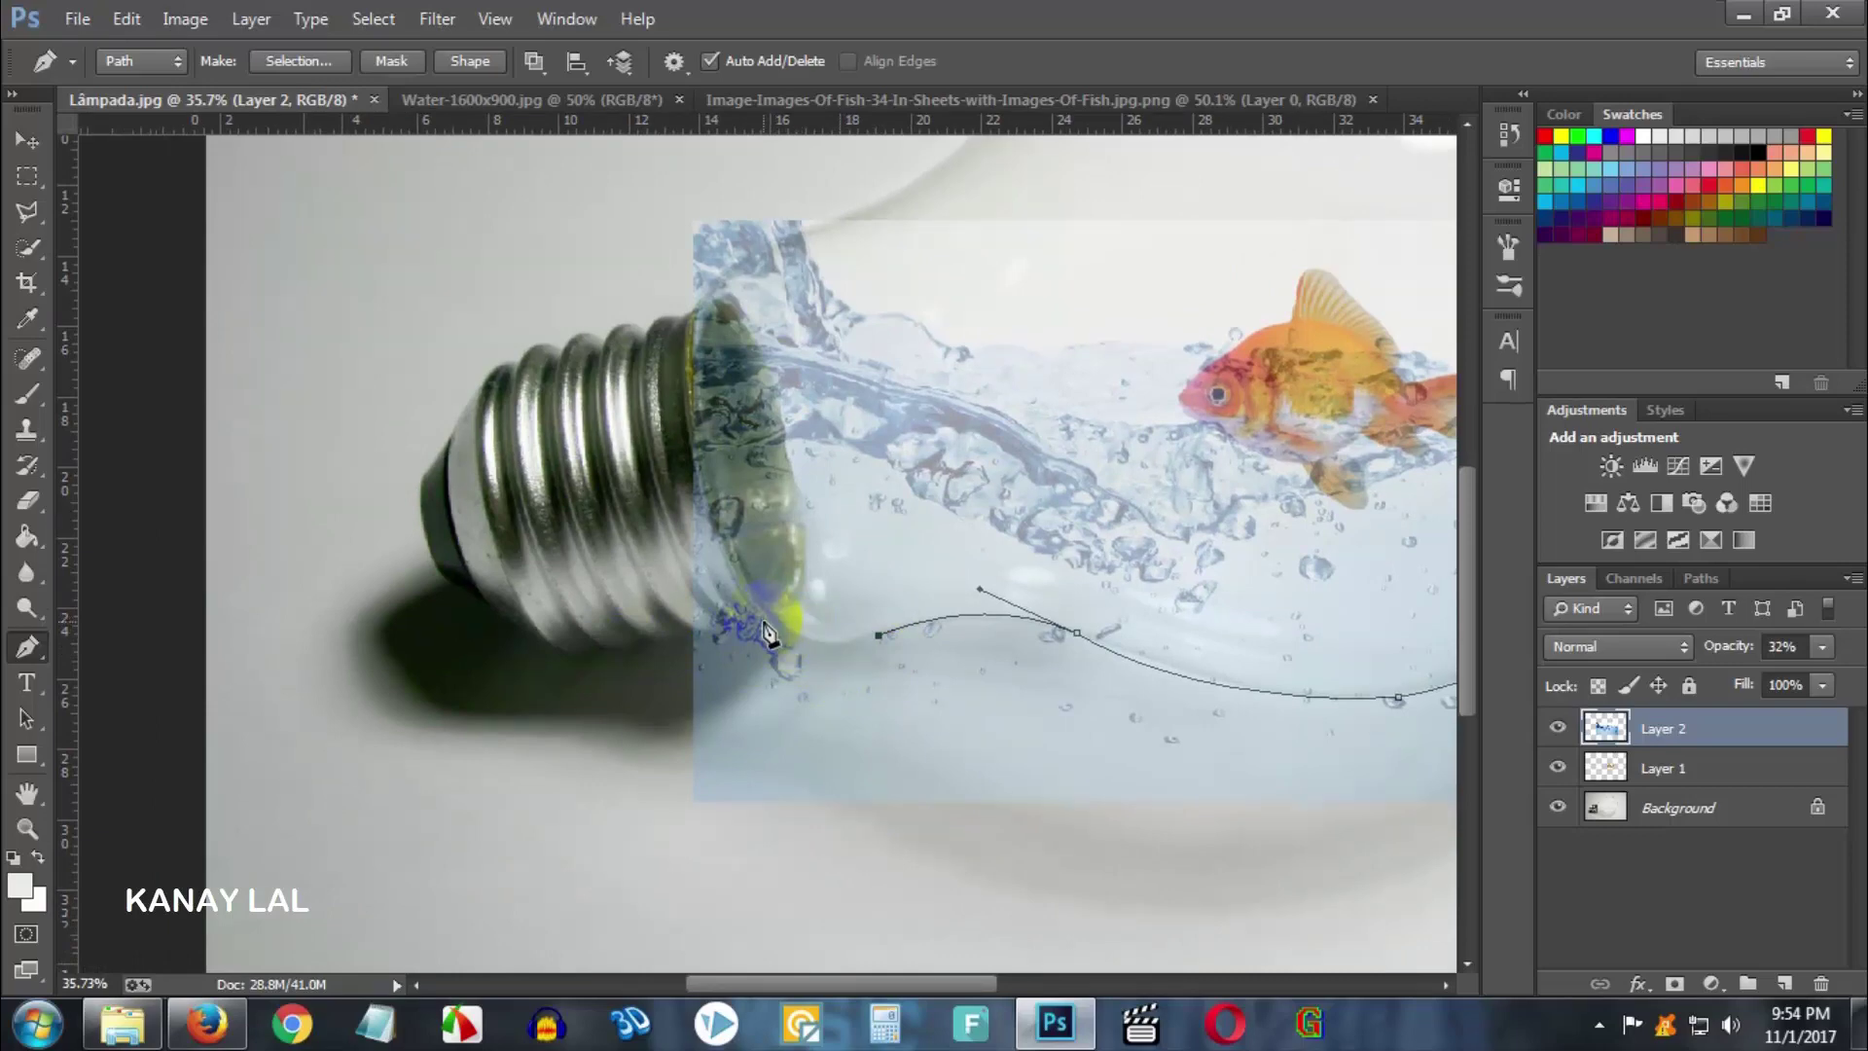
- Extend the path around the glass end at the metal socket and onto the upper edge of the neck
left_click_drag(766, 625, 704, 580)
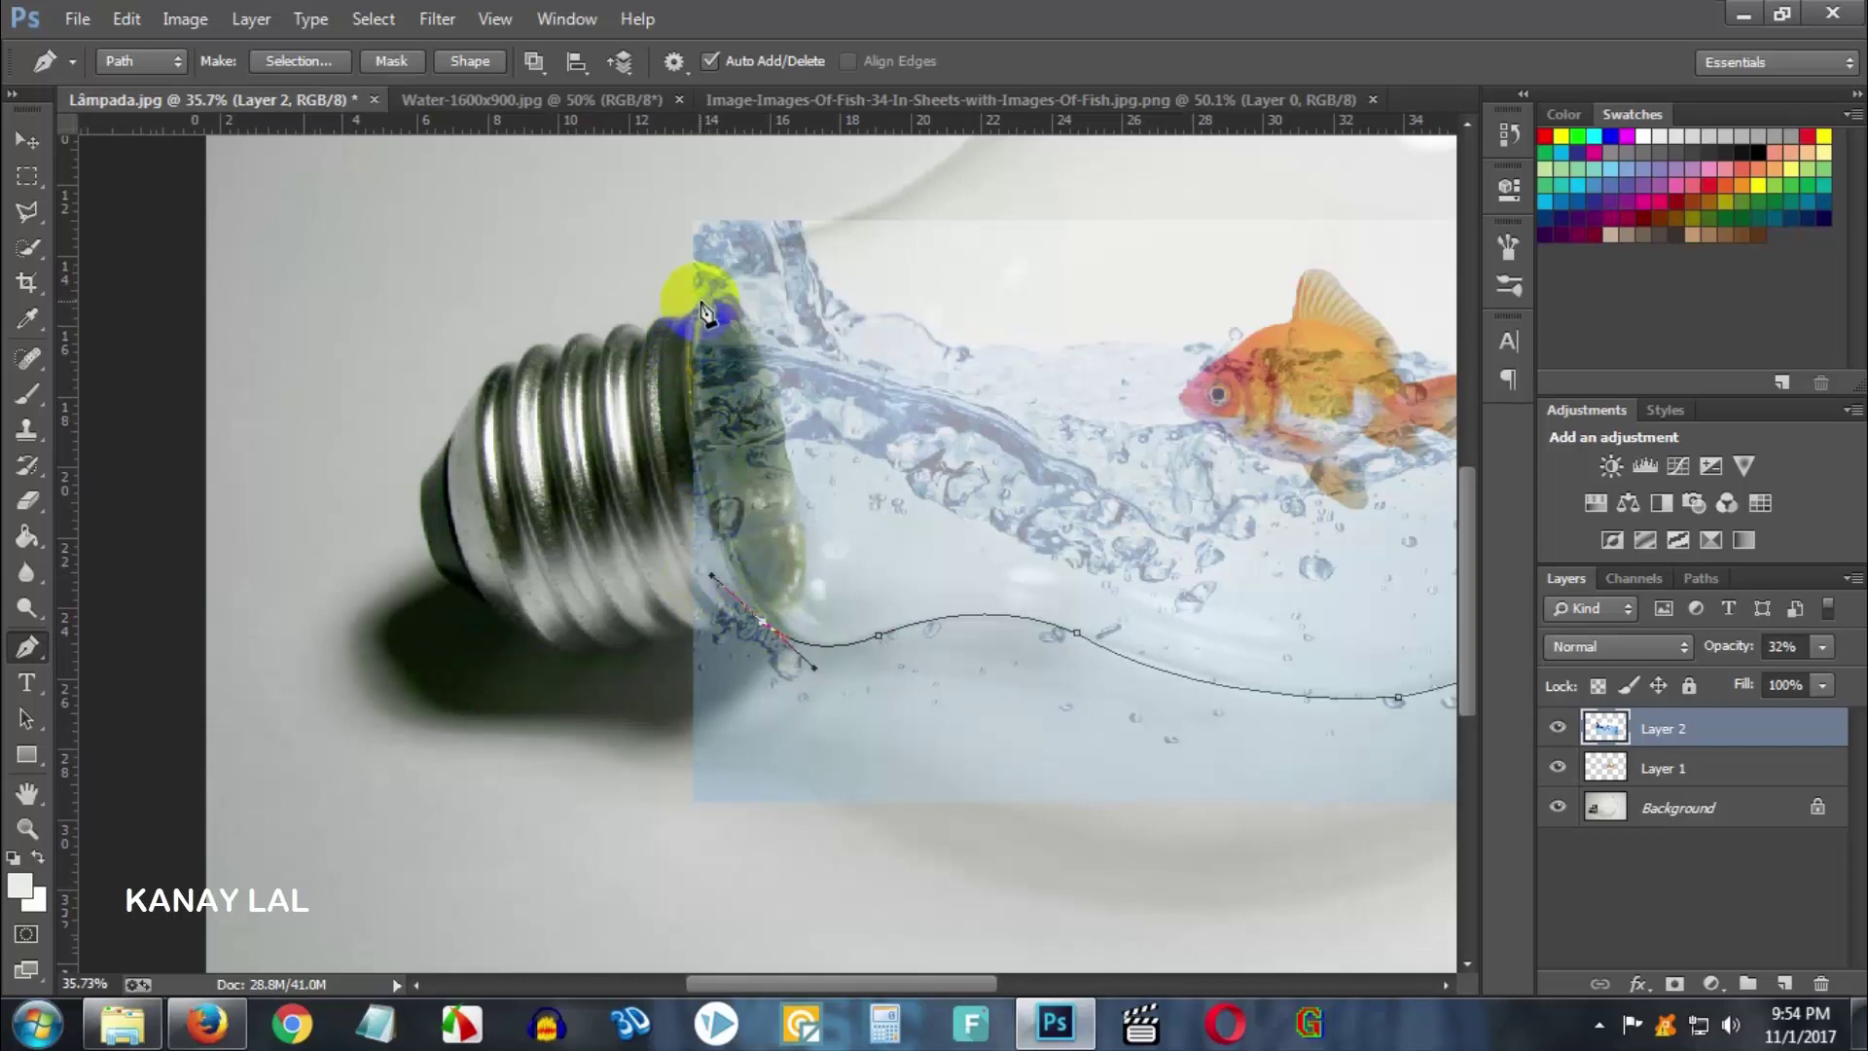
left_click_drag(711, 290, 754, 238)
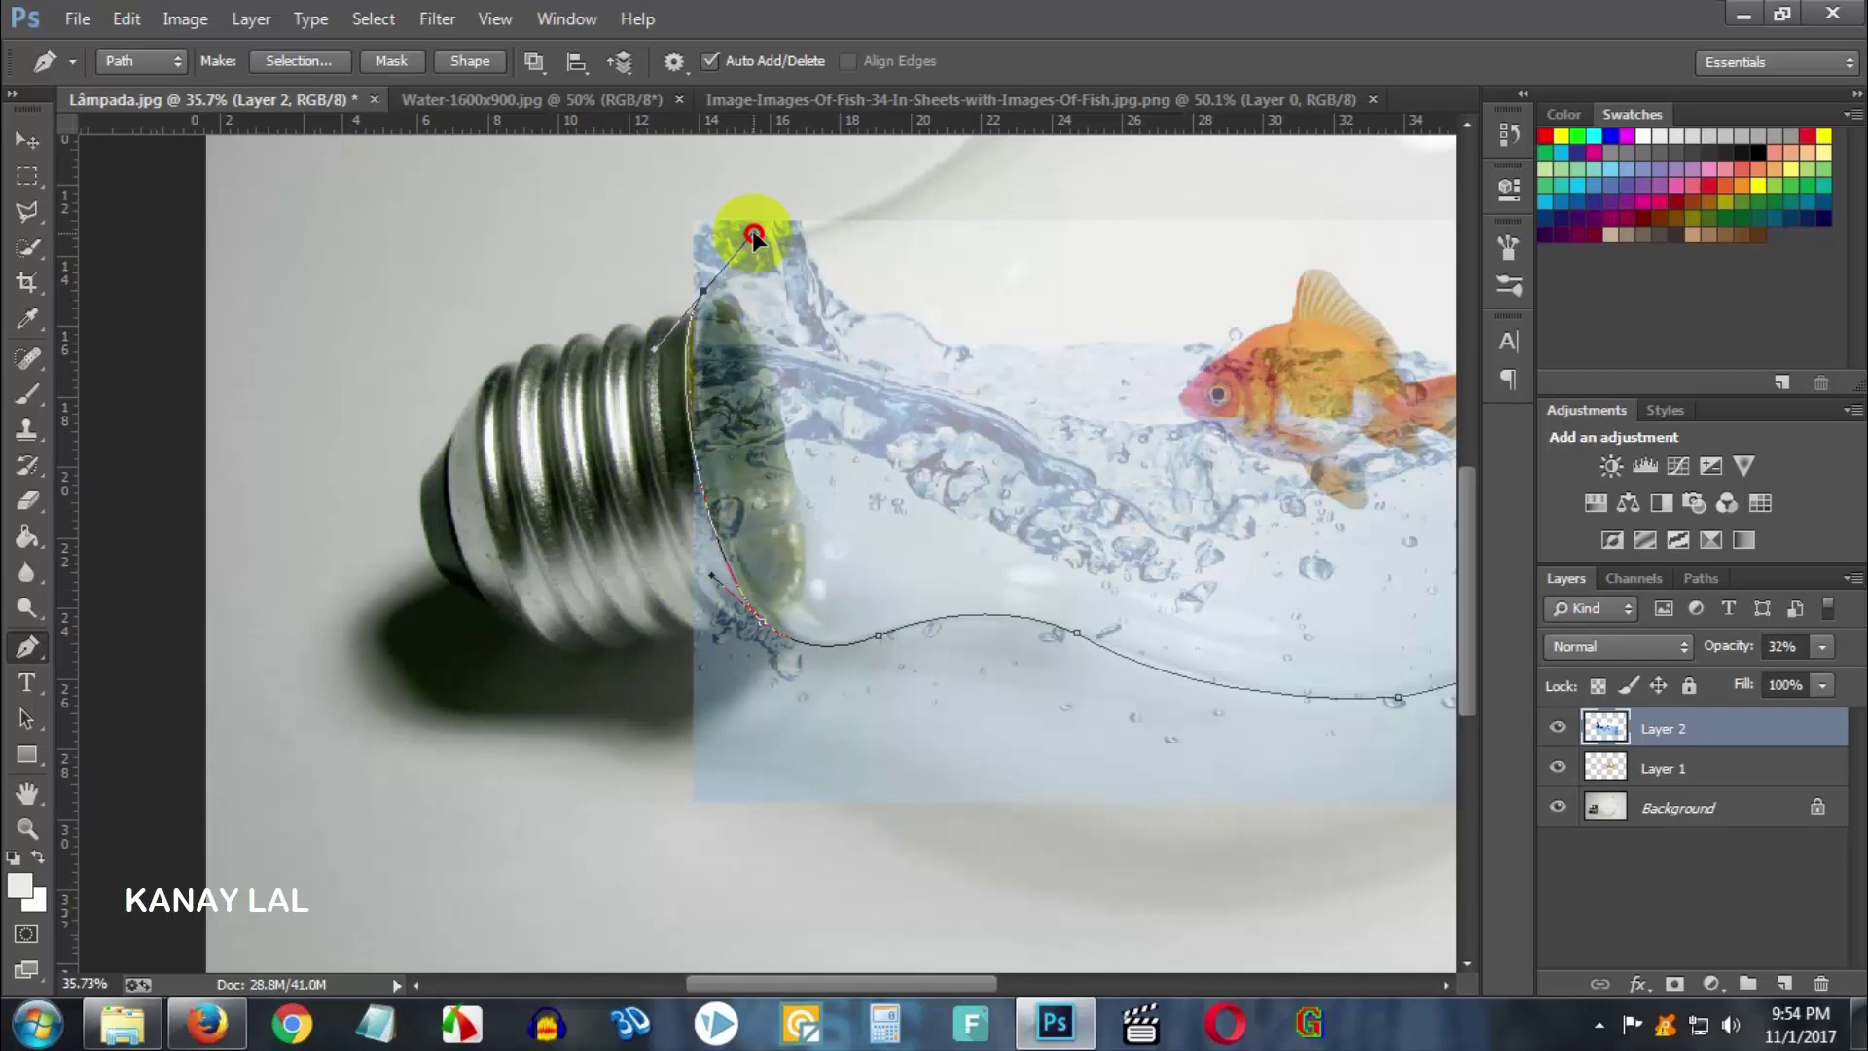
left_click_drag(856, 356, 858, 533)
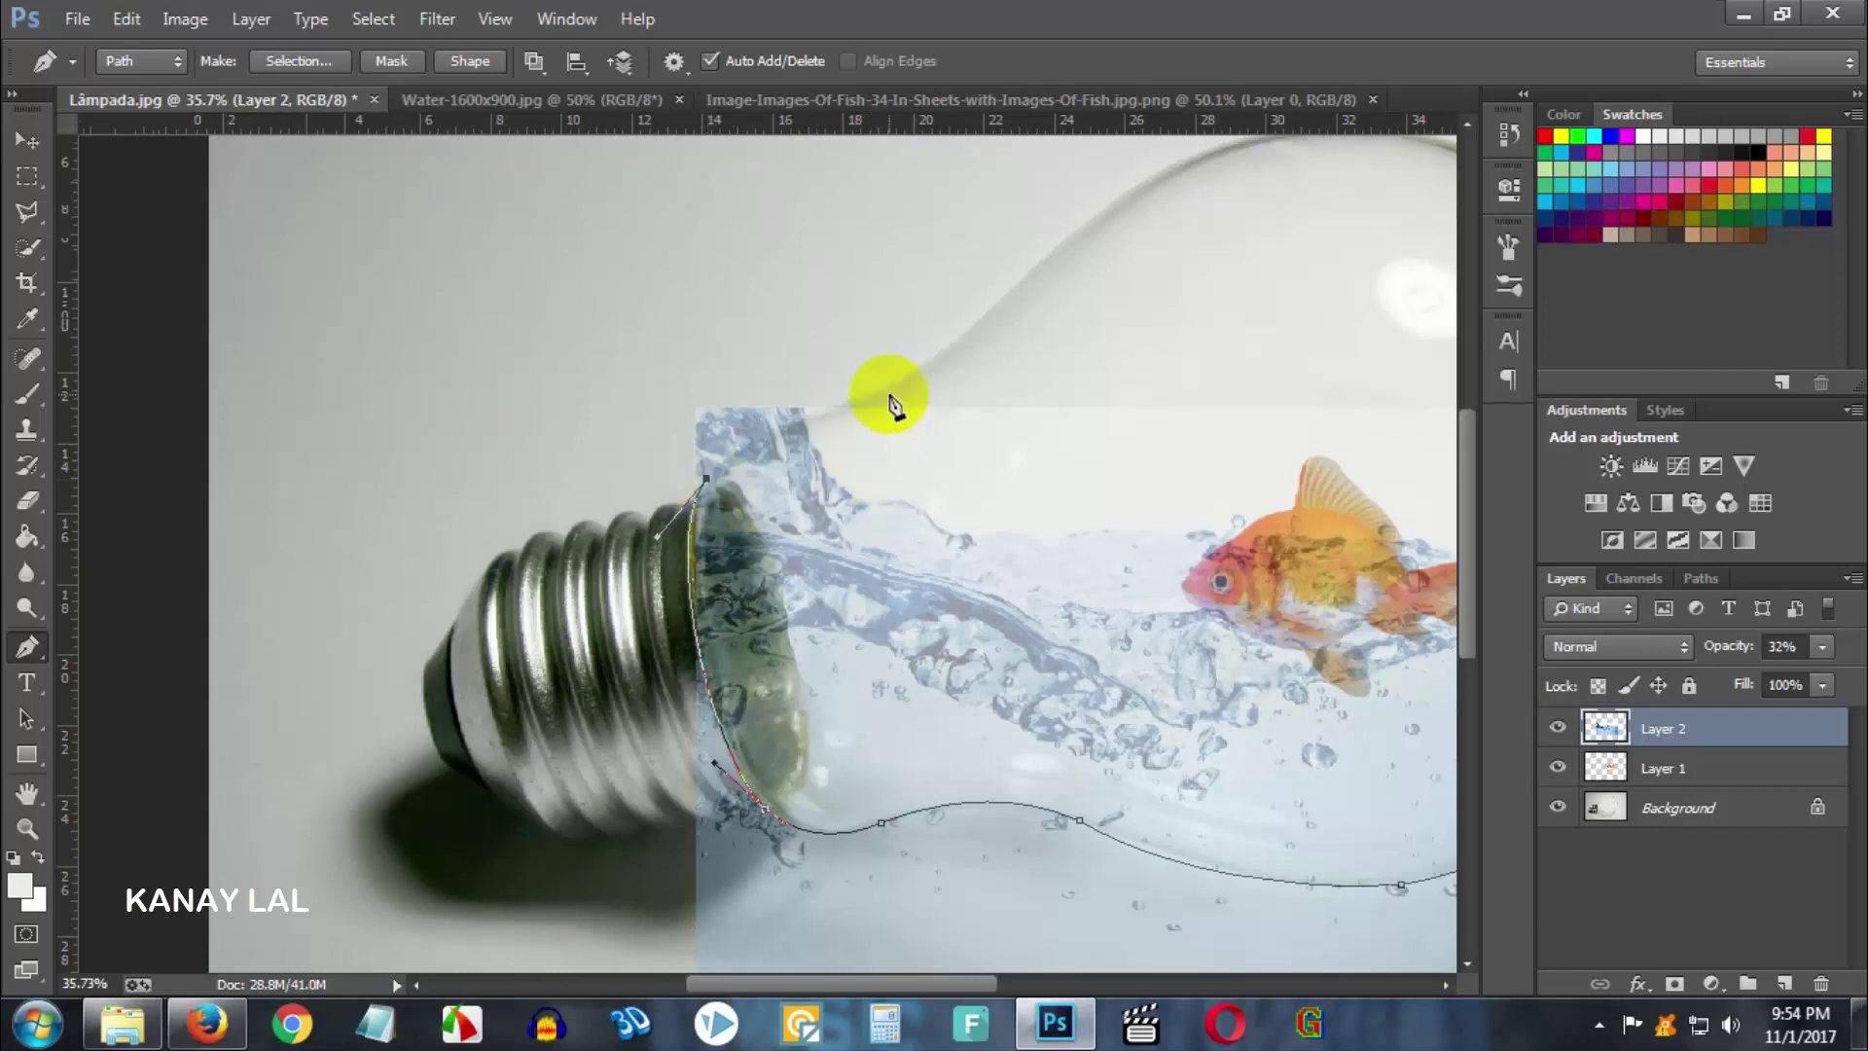
left_click_drag(866, 391, 950, 362)
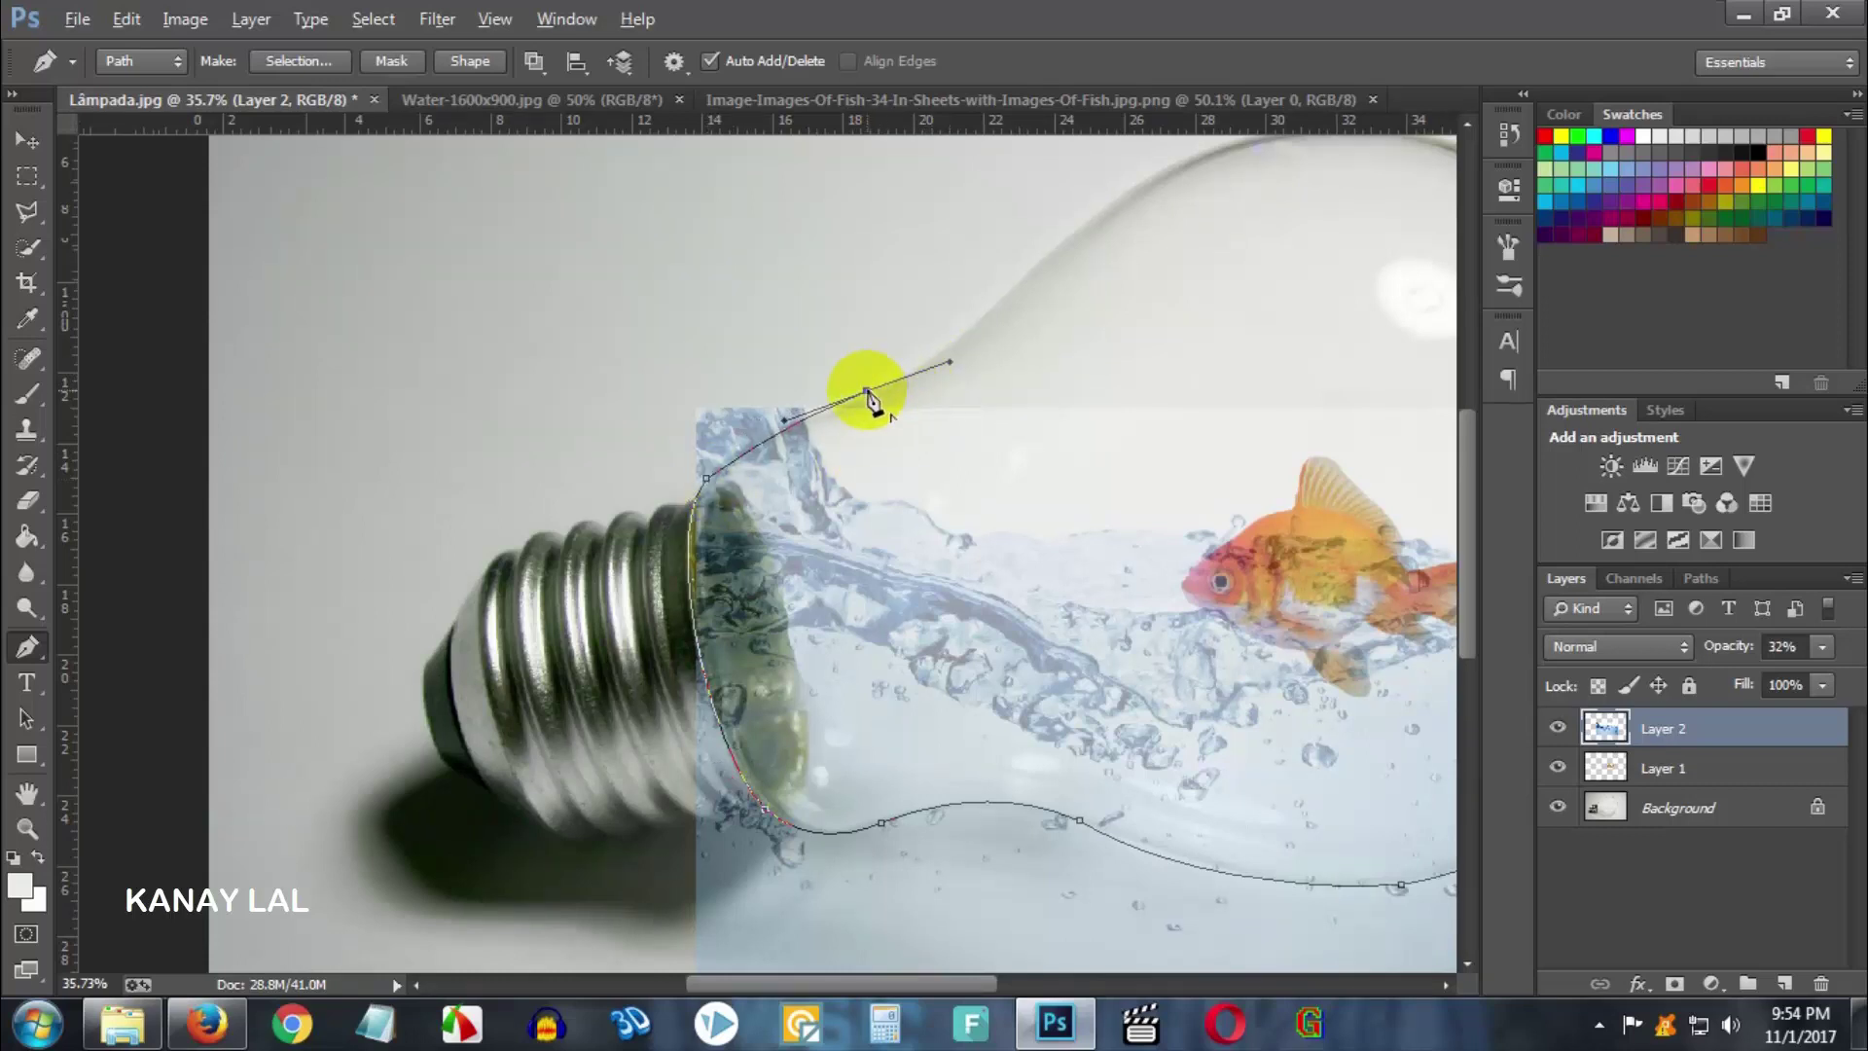
- Route the path outside the bulb around the socket and below the water image, and close it at the starting anchor
scroll(821, 389, "down", 8)
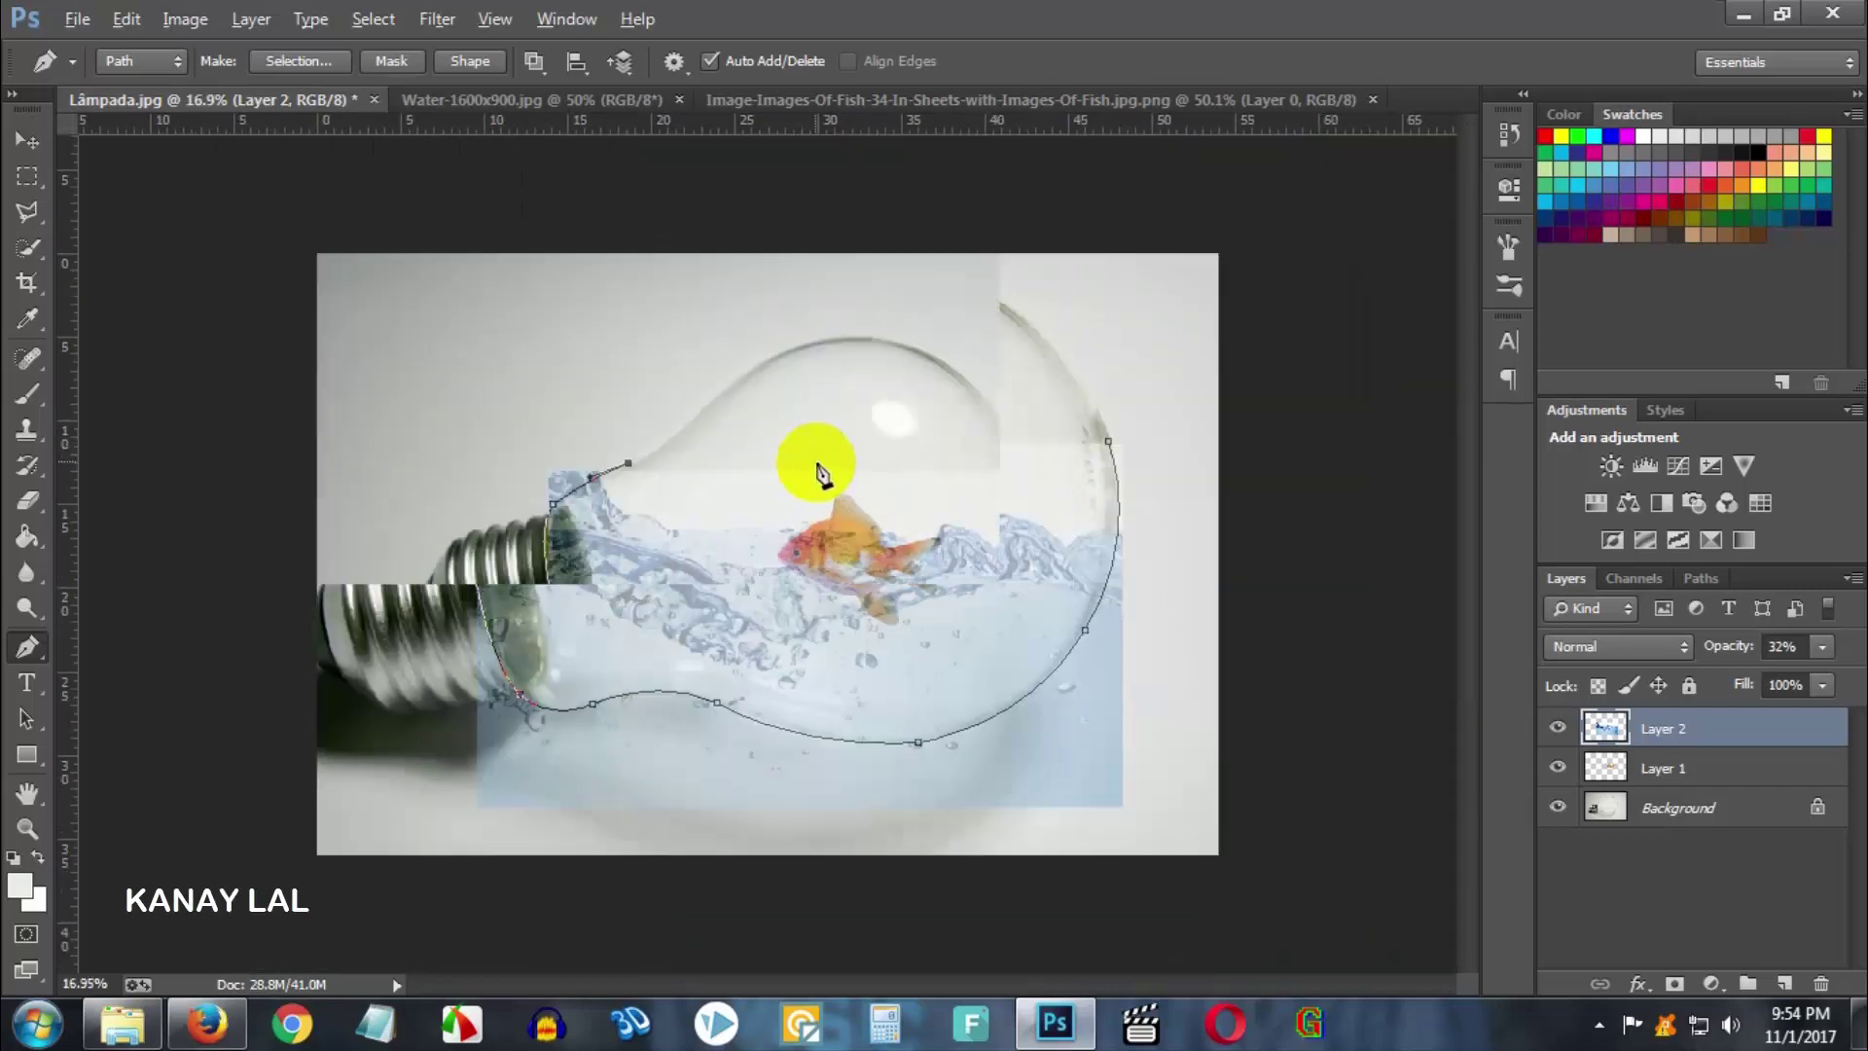
mouse_move(539, 405)
left_mouse_down()
mouse_move(493, 405)
mouse_move(425, 450)
mouse_move(387, 530)
left_mouse_up()
left_click_drag(389, 661, 454, 751)
left_click_drag(557, 780, 744, 802)
left_click_drag(902, 798, 958, 794)
mouse_move(1010, 787)
left_mouse_down()
mouse_move(1066, 784)
mouse_move(1124, 745)
left_mouse_up()
left_click_drag(1139, 672, 1140, 640)
left_click_drag(1086, 548, 1067, 524)
left_click(1010, 462)
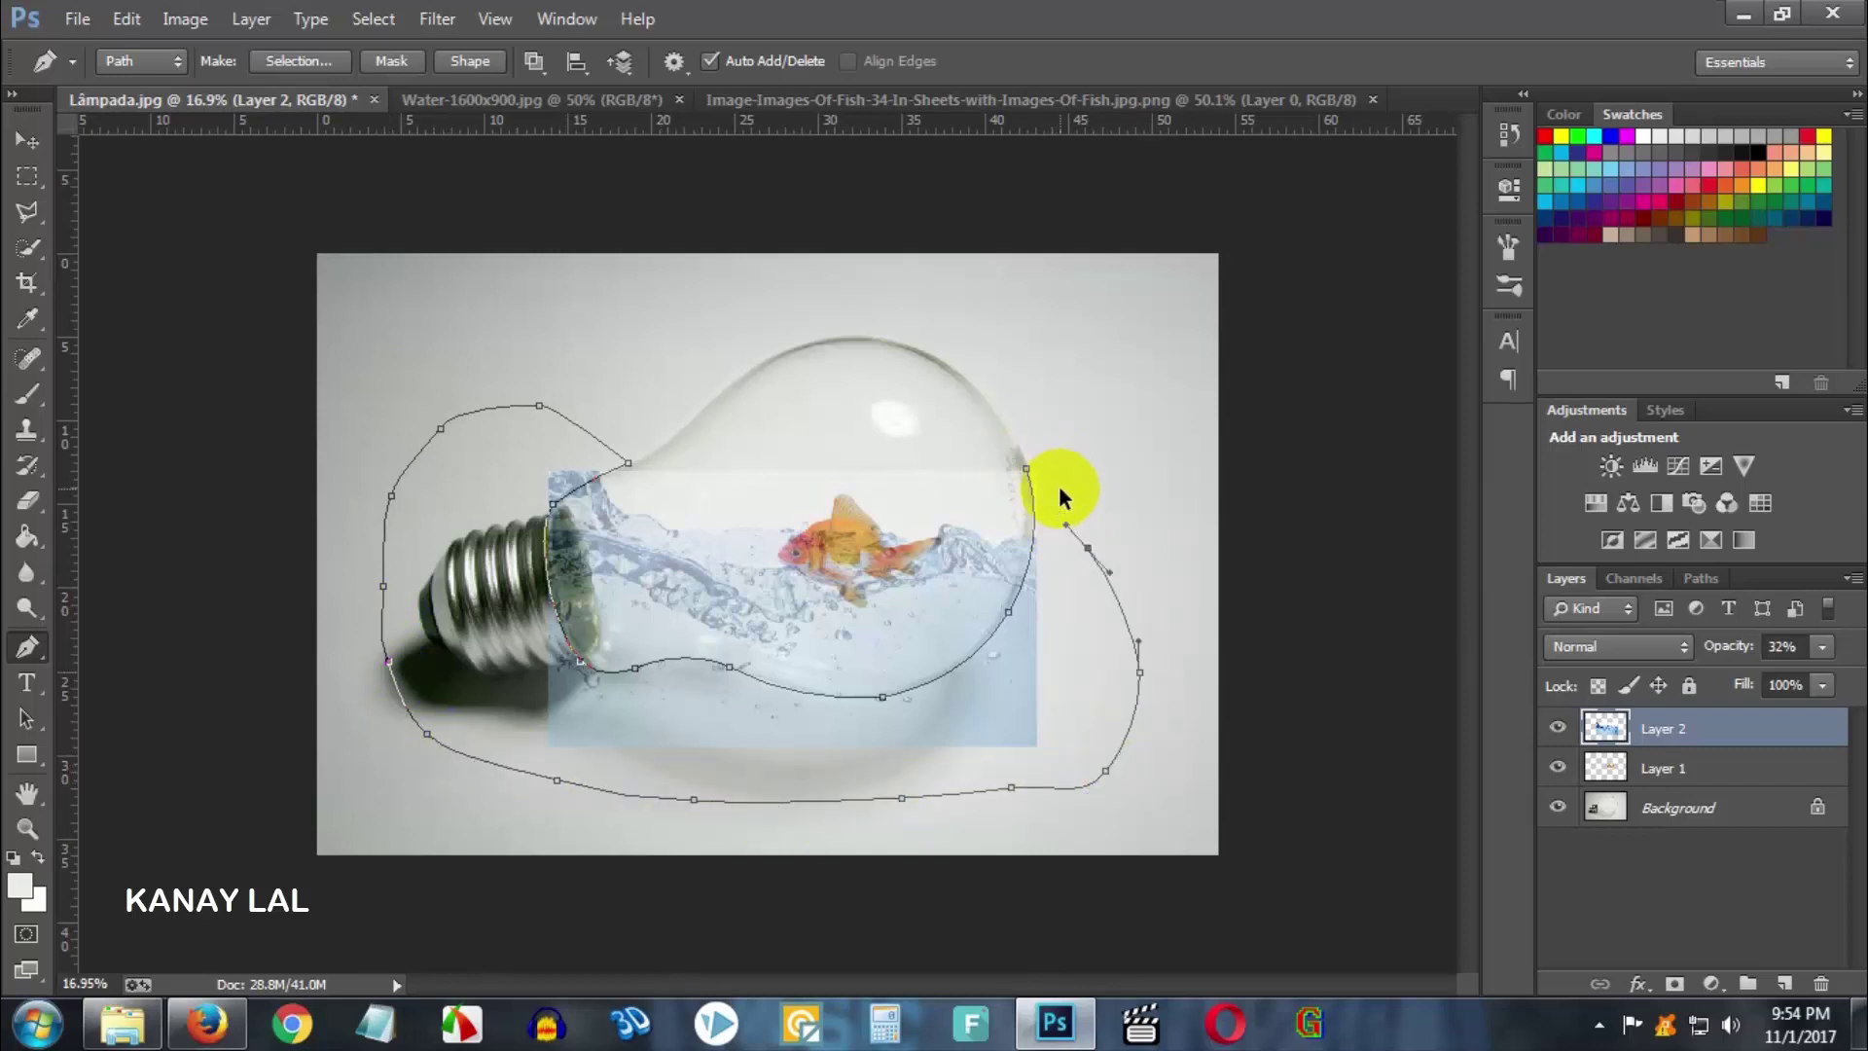
left_click_drag(1022, 470, 1034, 551)
- Turn the closed path into a selection, delete the water outside the bulb, and deselect
key("ctrl+Return")
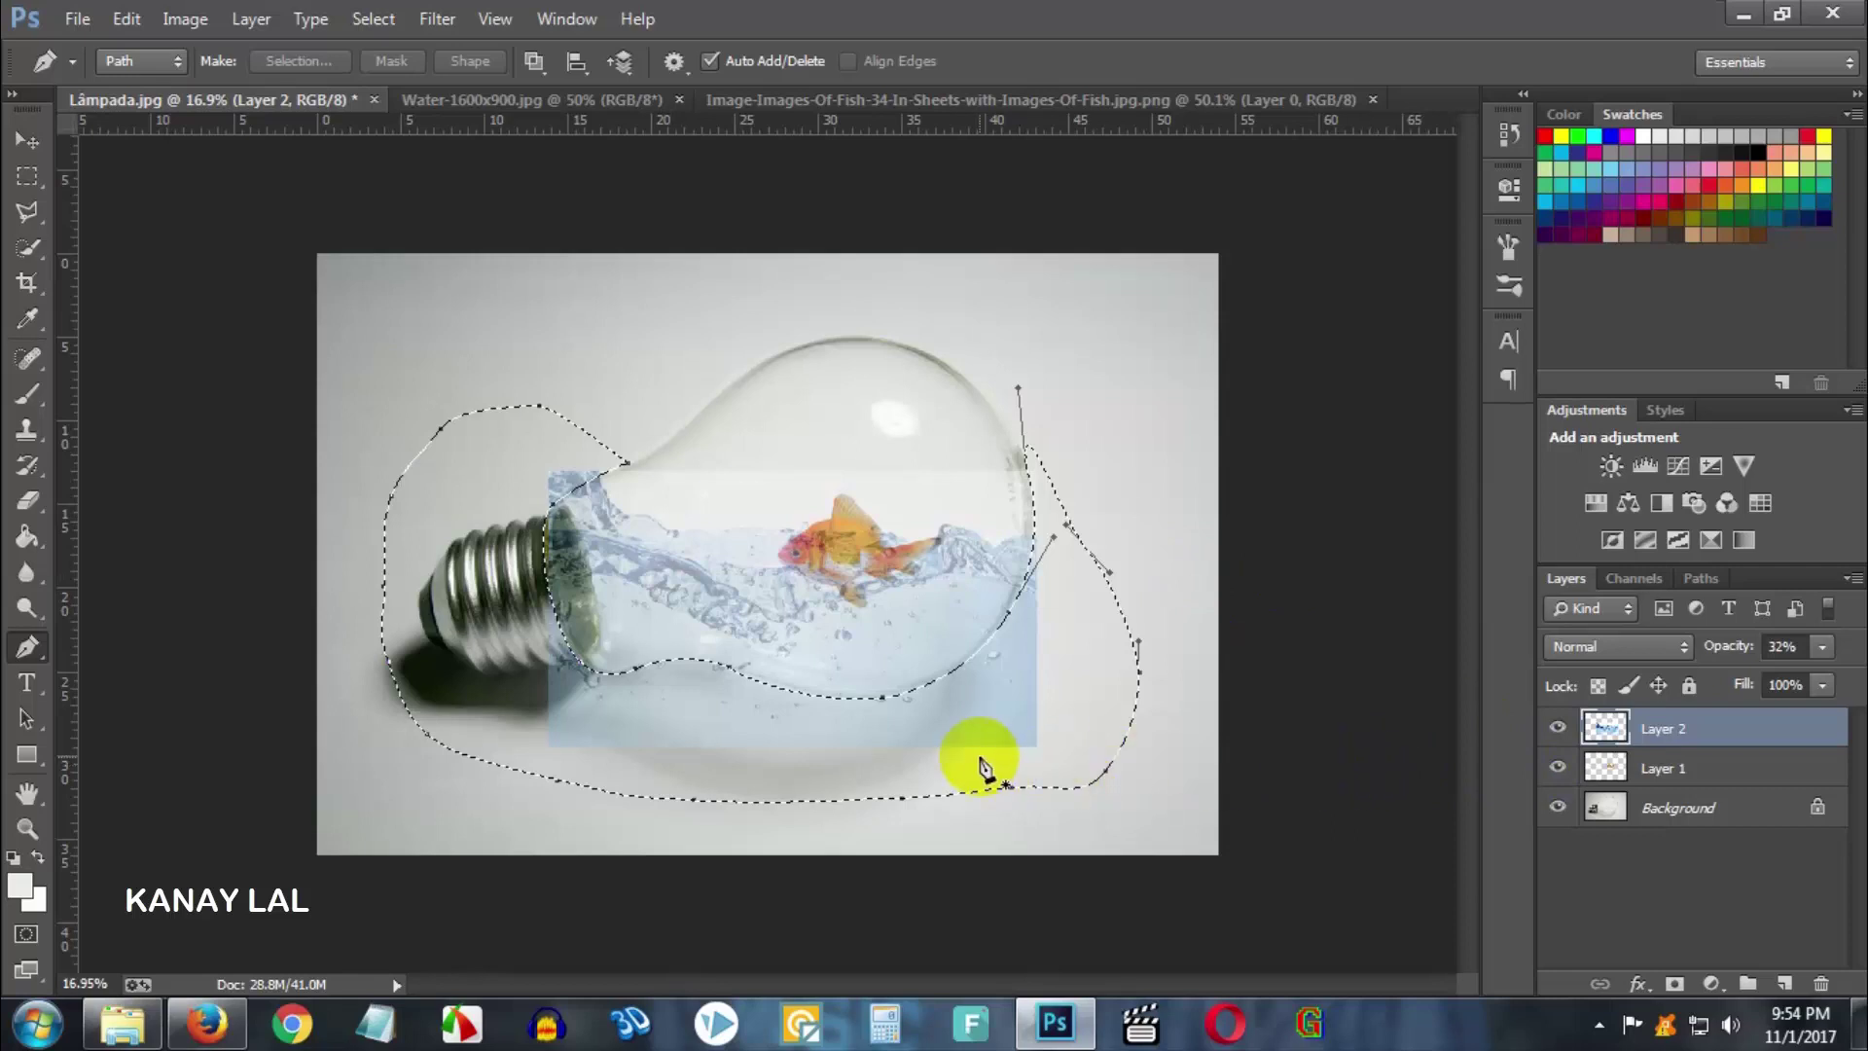
key("Delete")
key("ctrl+d")
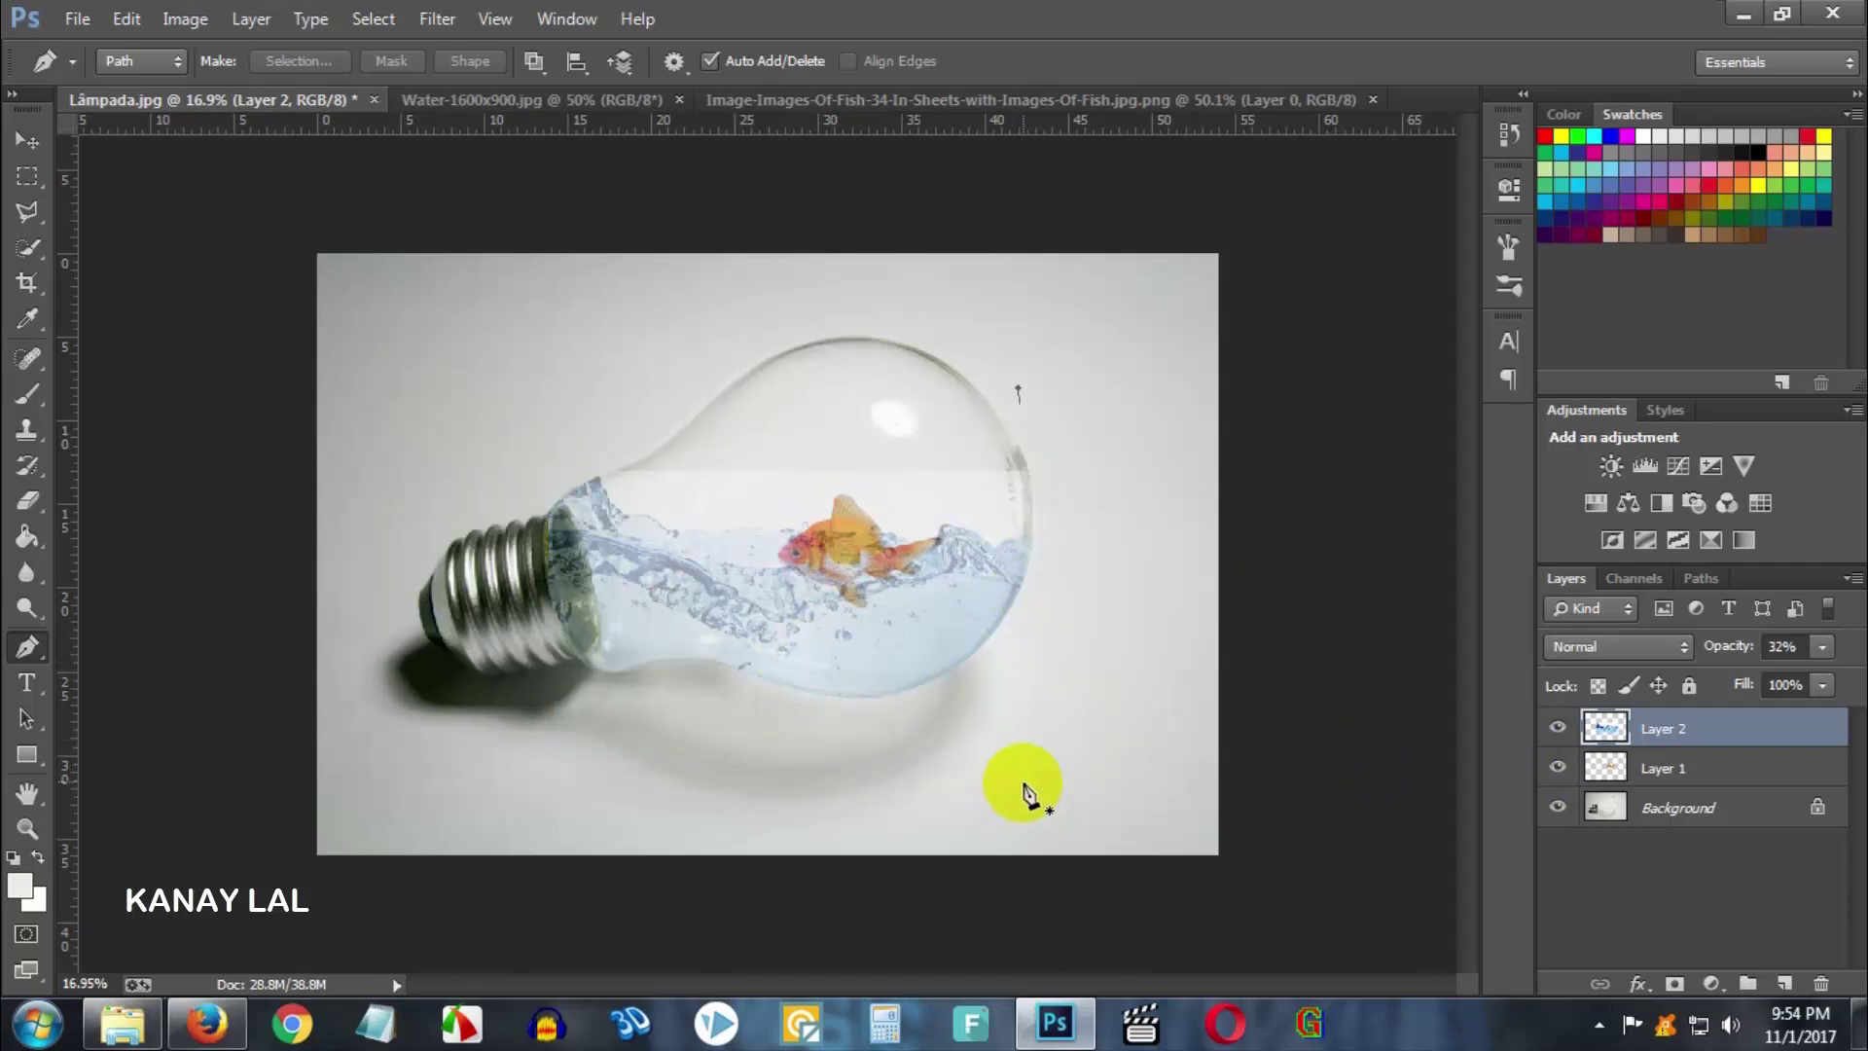
- Set the opacity of the water layer, Layer 2, to 59%
left_click(1779, 732)
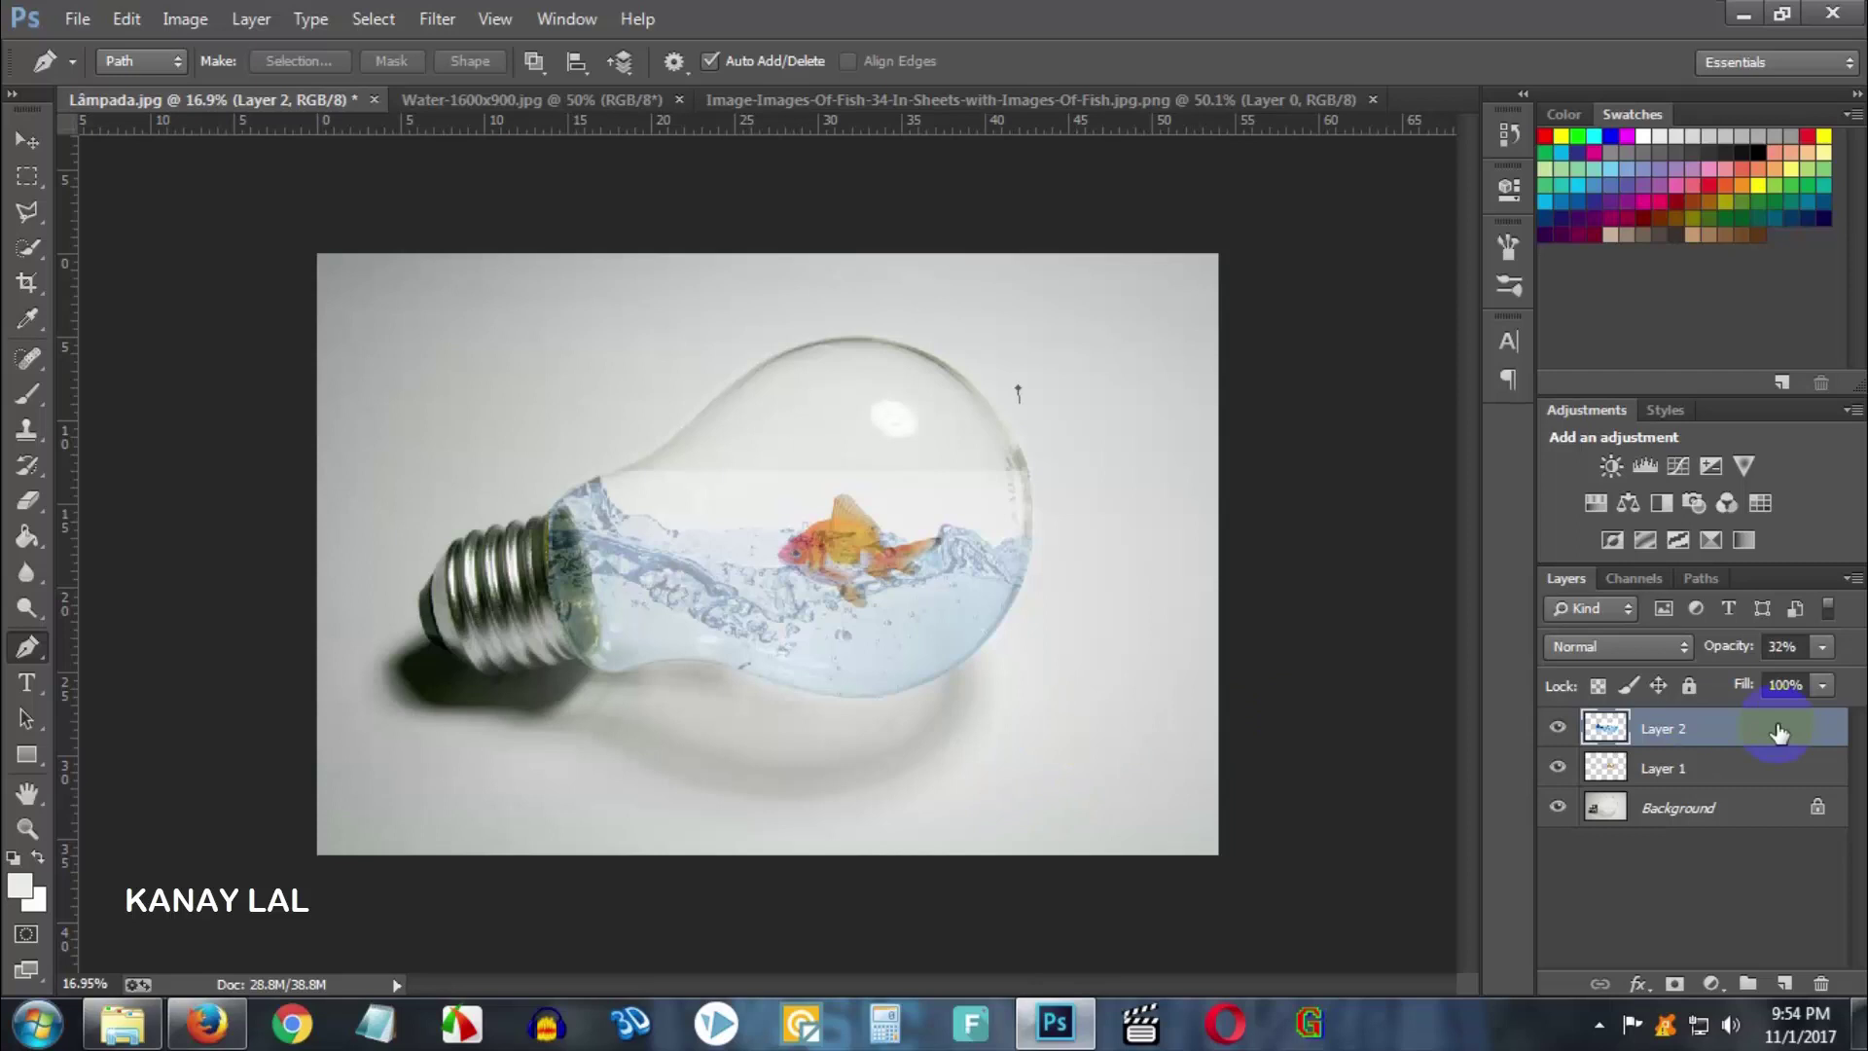
left_click(1752, 773)
left_click(1757, 736)
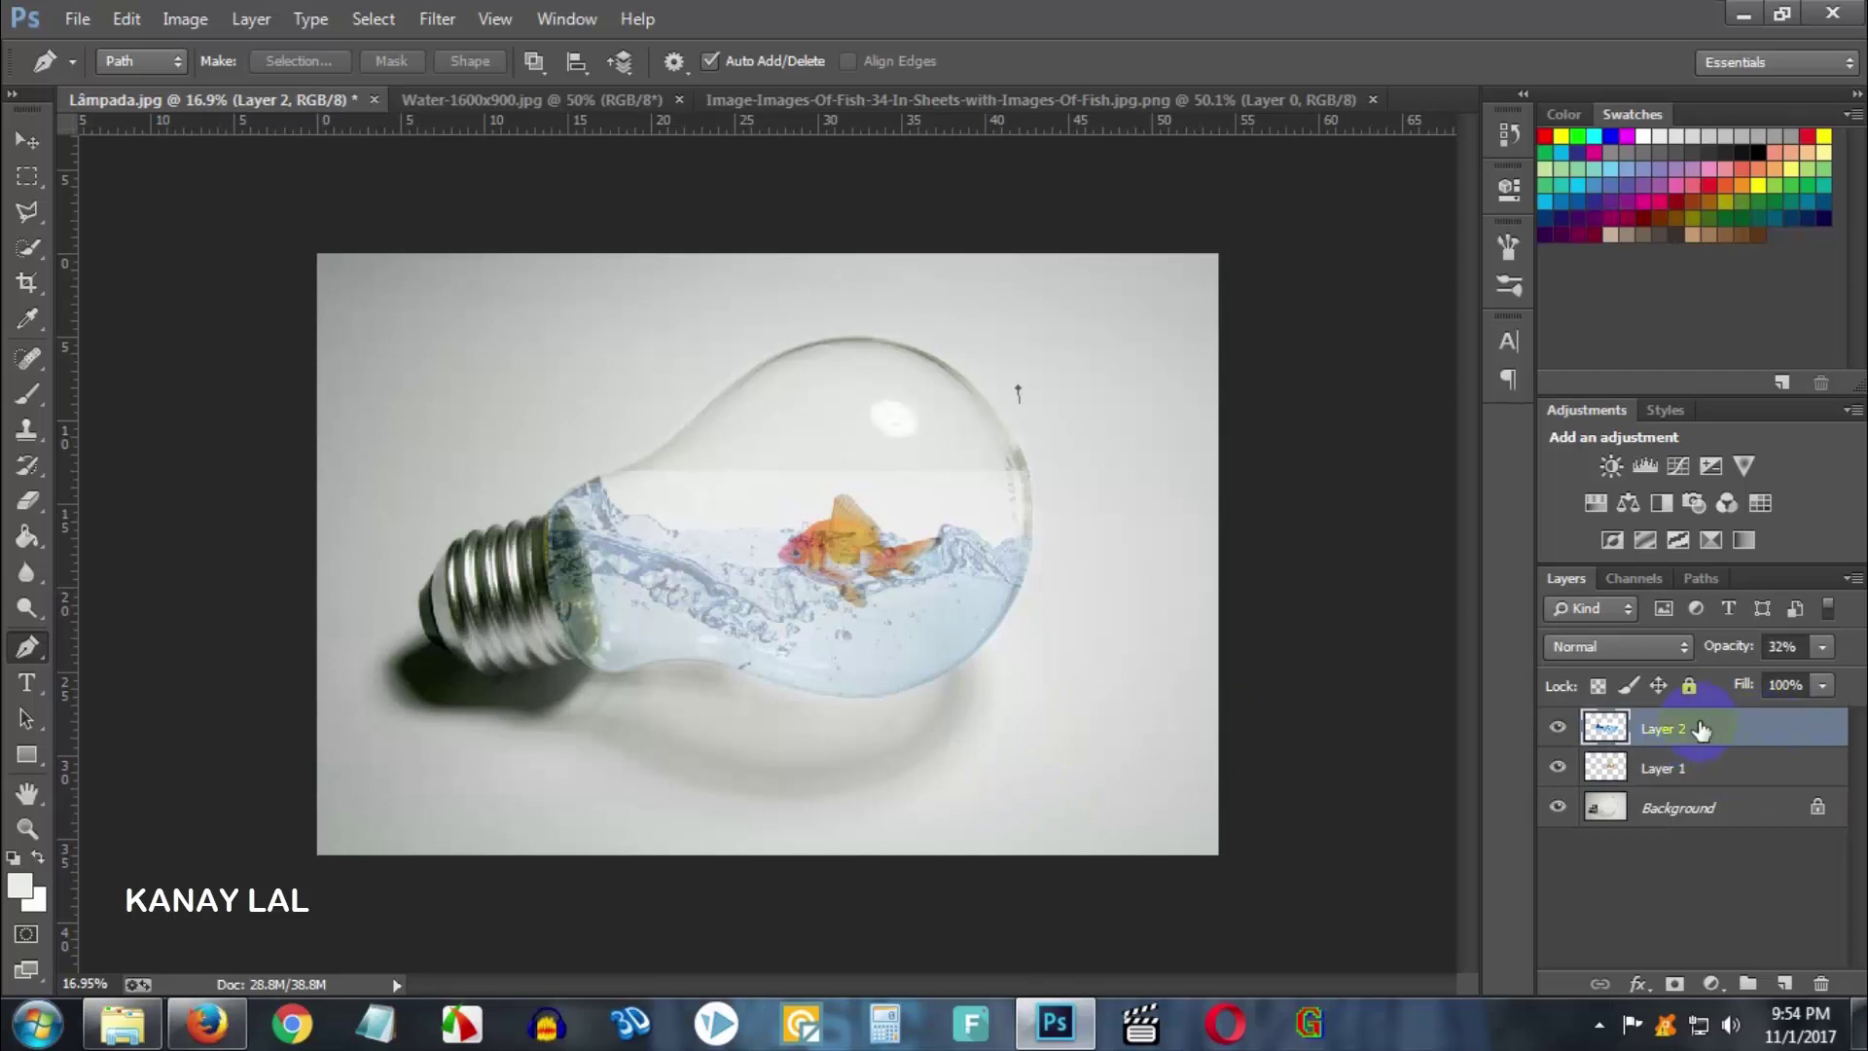
left_click(1835, 651)
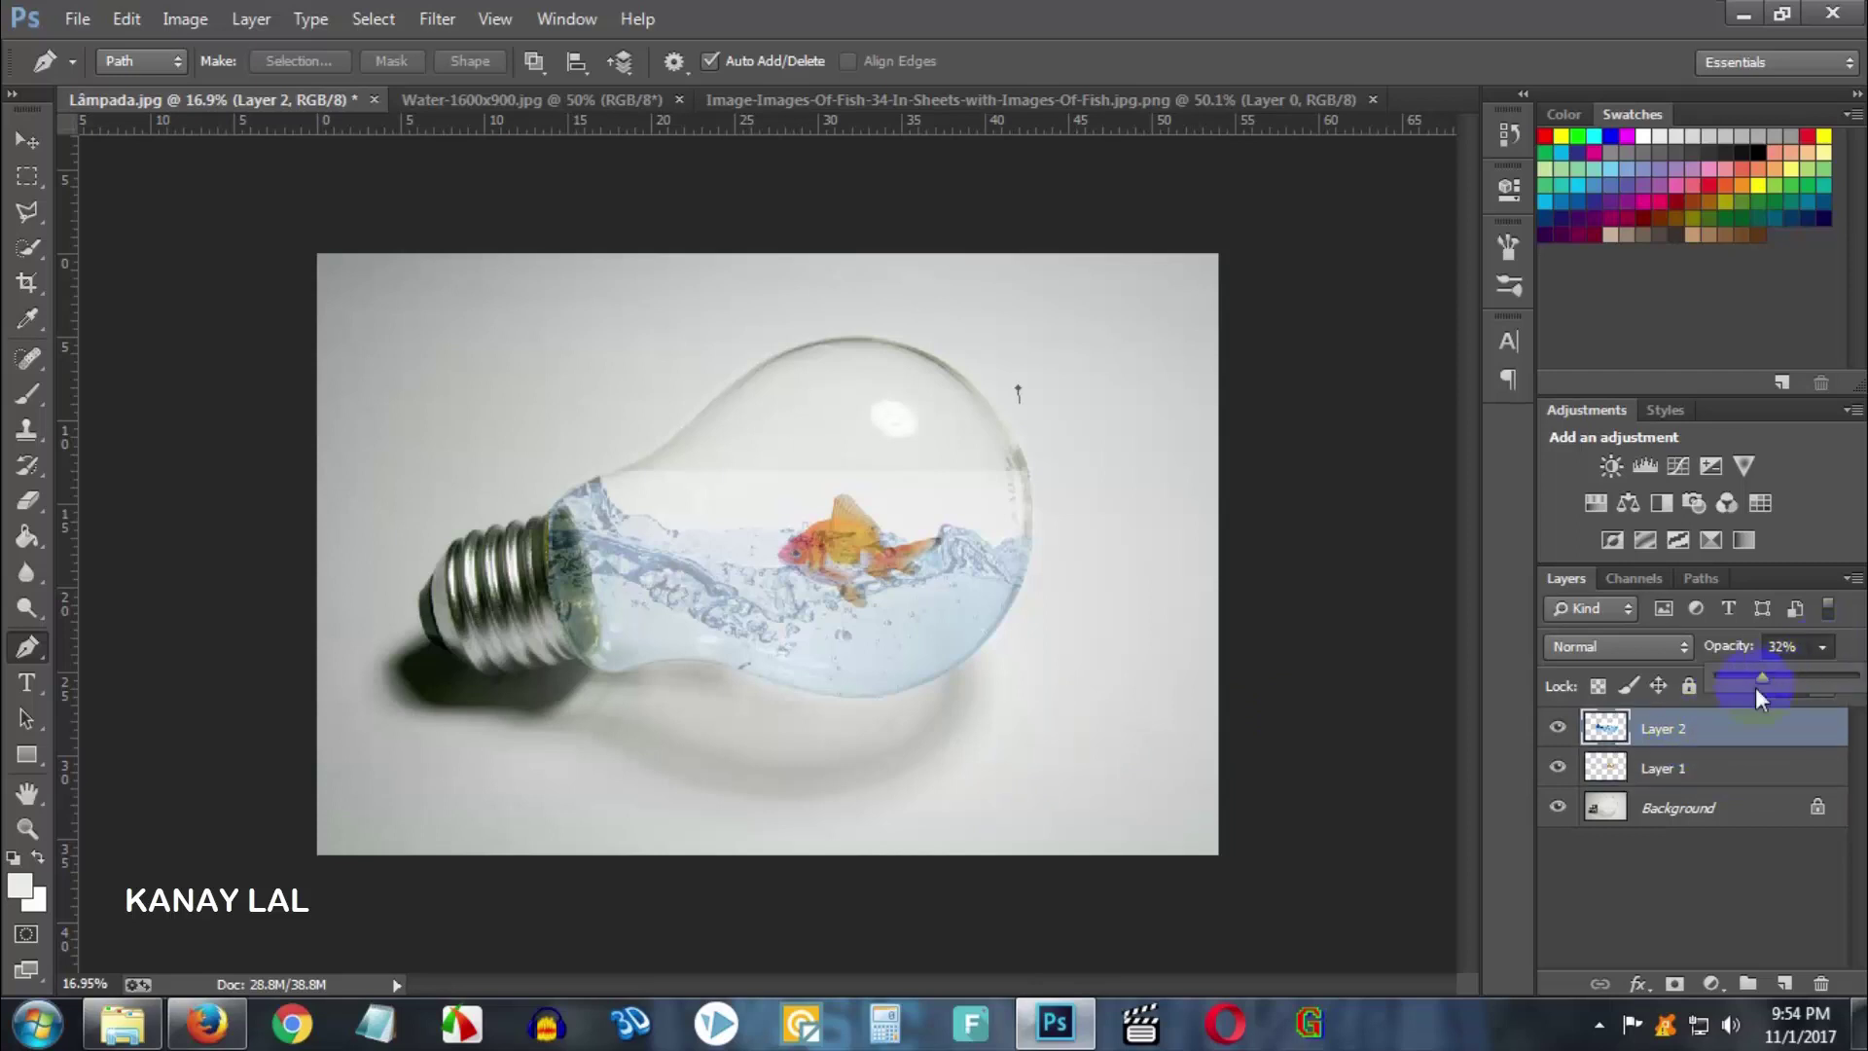
mouse_move(1768, 681)
left_mouse_down()
mouse_move(1843, 678)
mouse_move(1799, 677)
left_mouse_up()
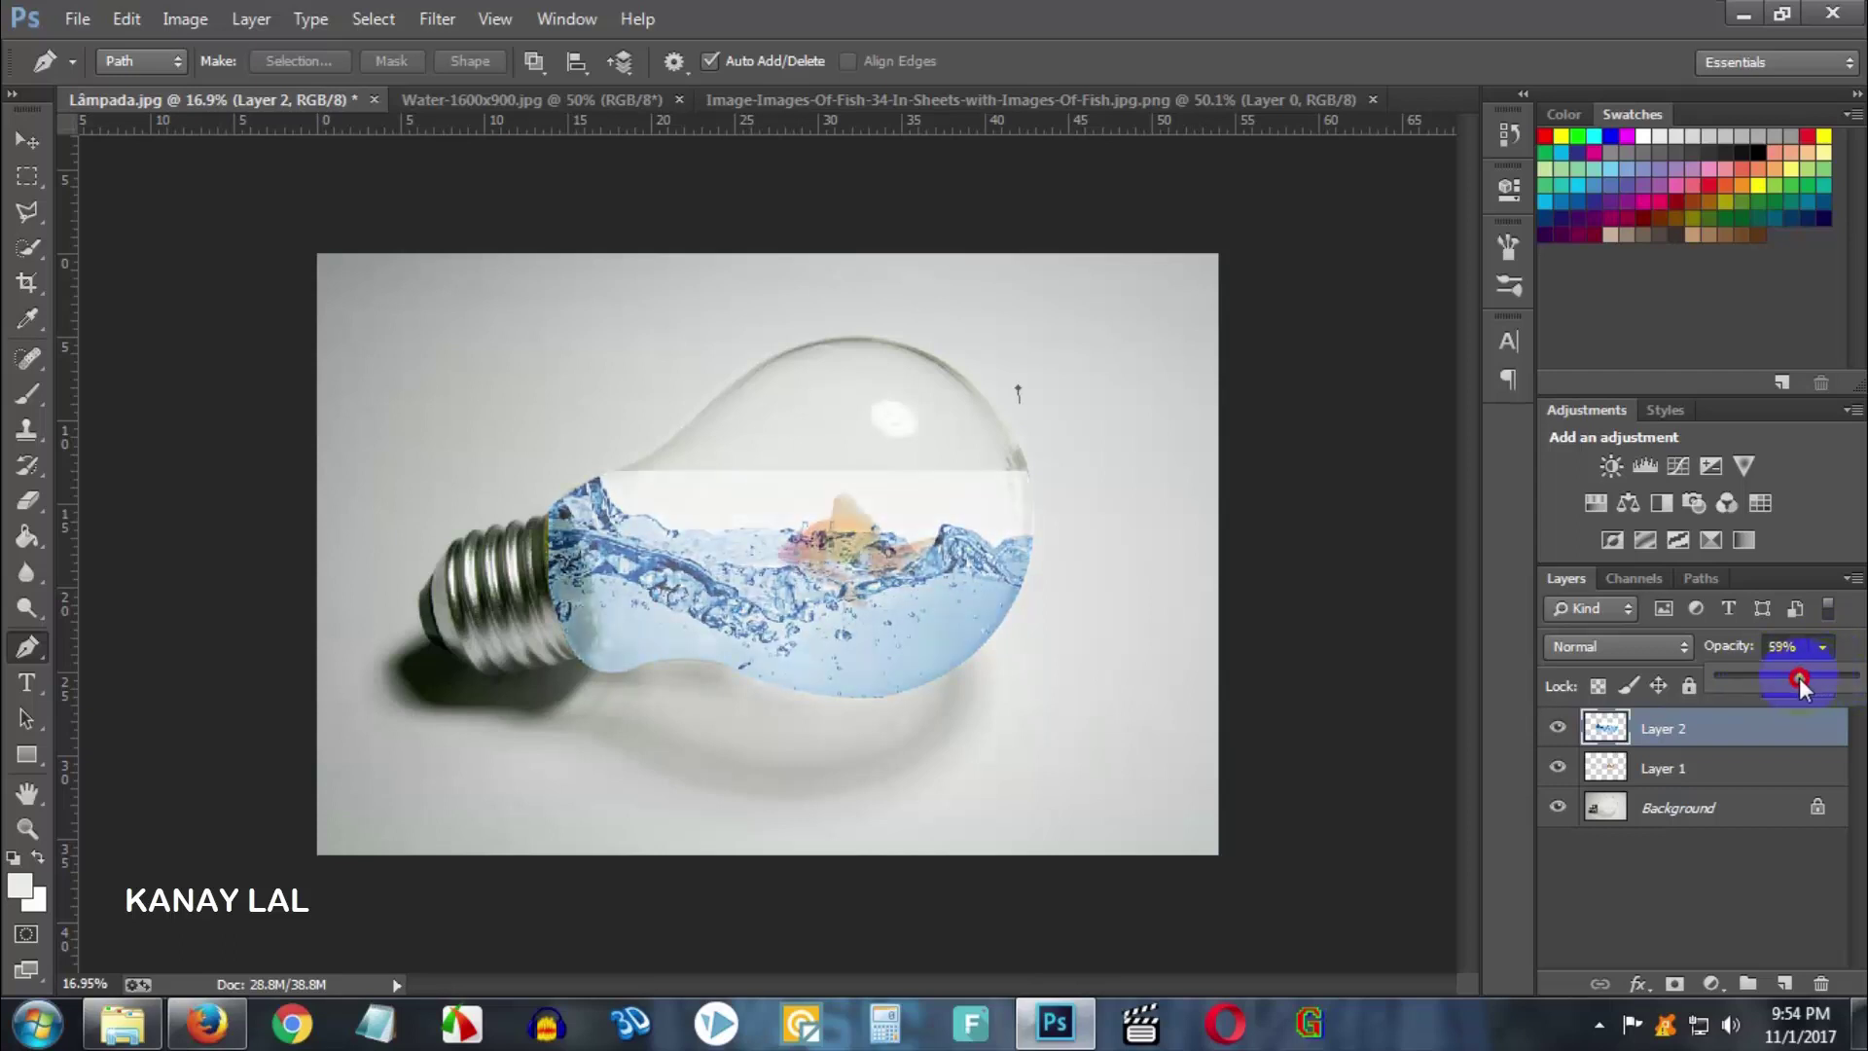
- Erase the white strip above the waterline near the bulb's neck, using the Eraser with its brush enlarged to 300 px
scroll(555, 500, "up", 6)
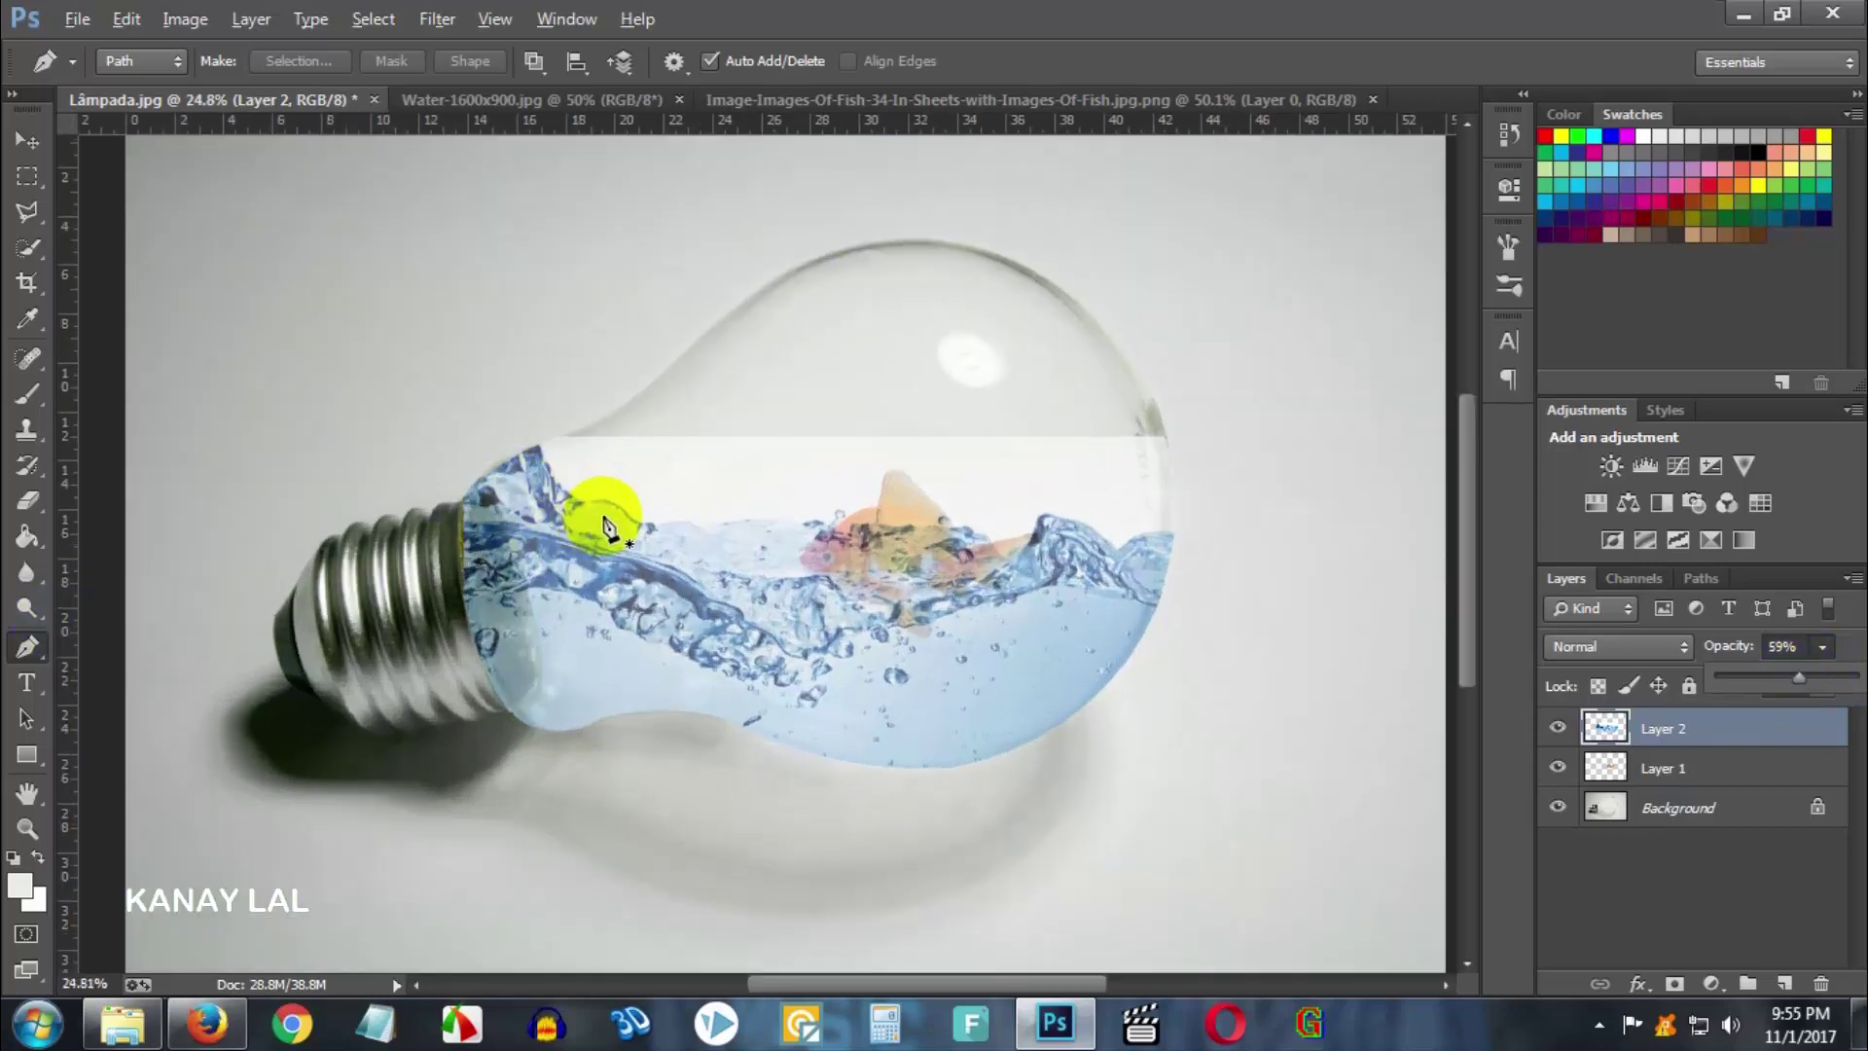
key("alt")
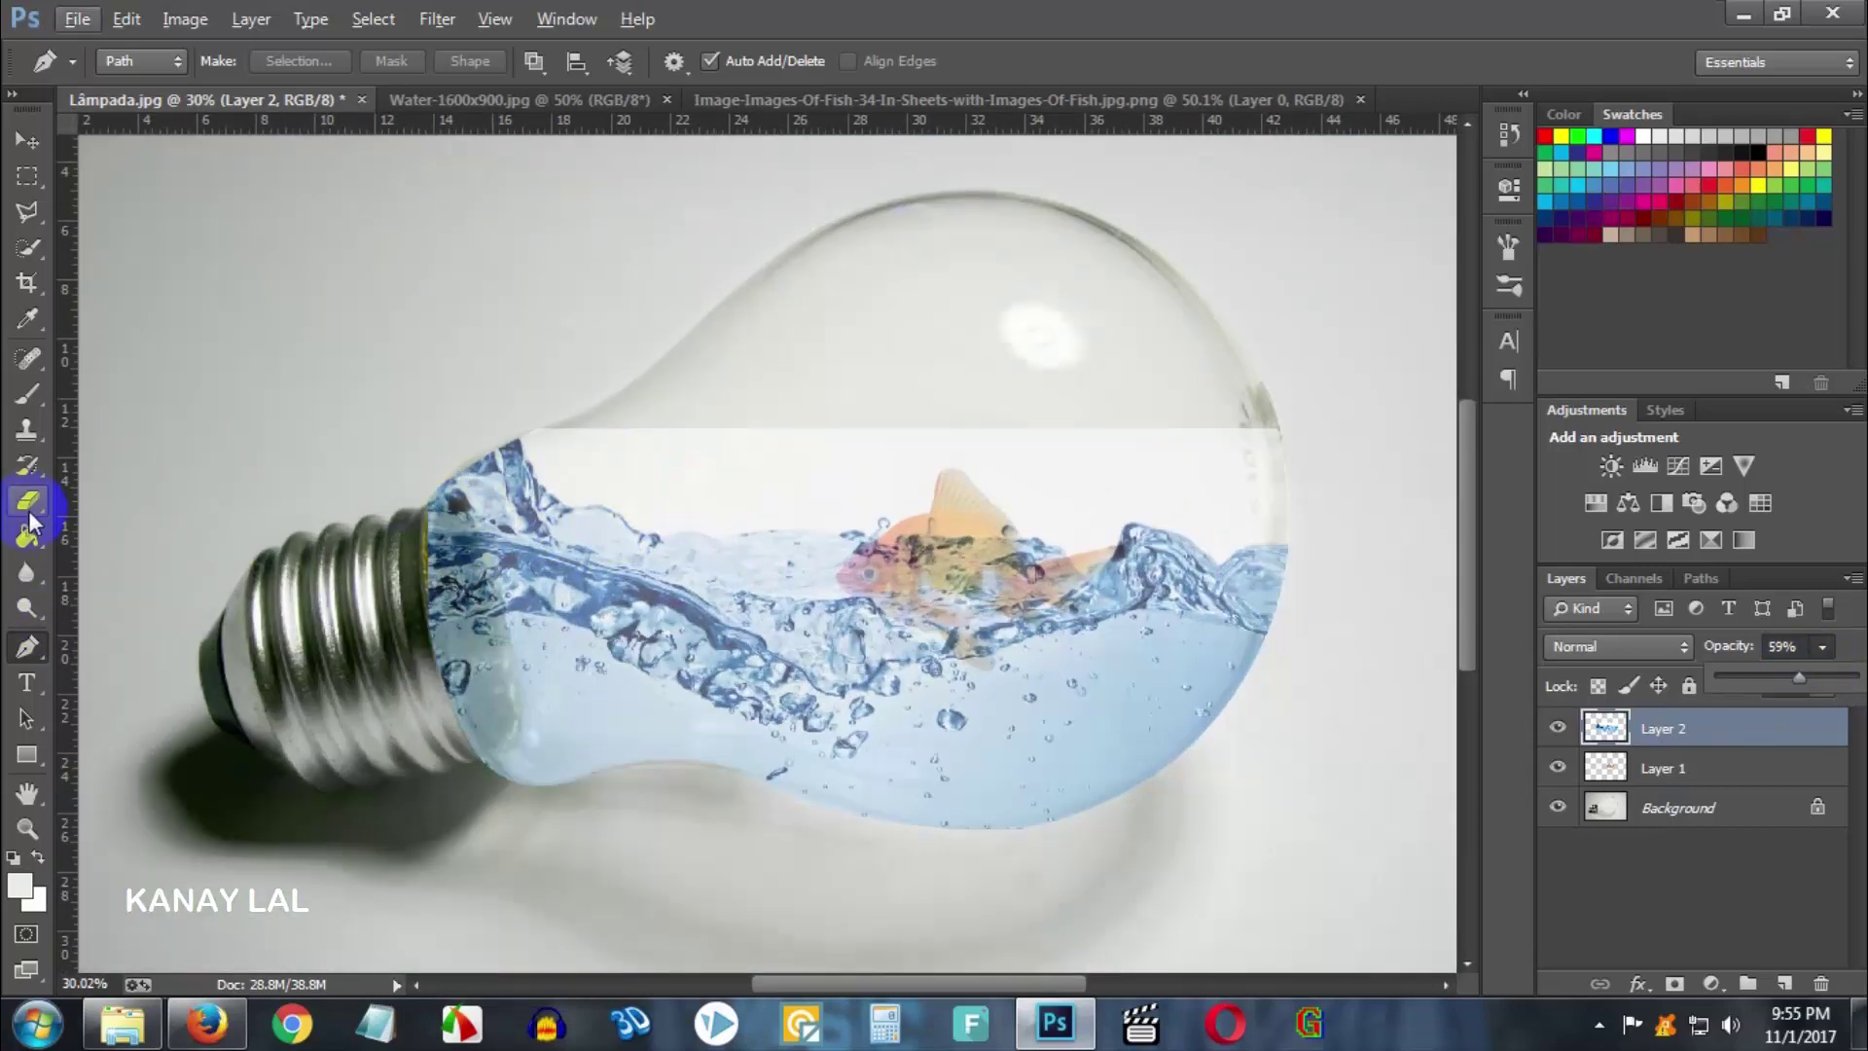
left_click(29, 508)
left_click(474, 518)
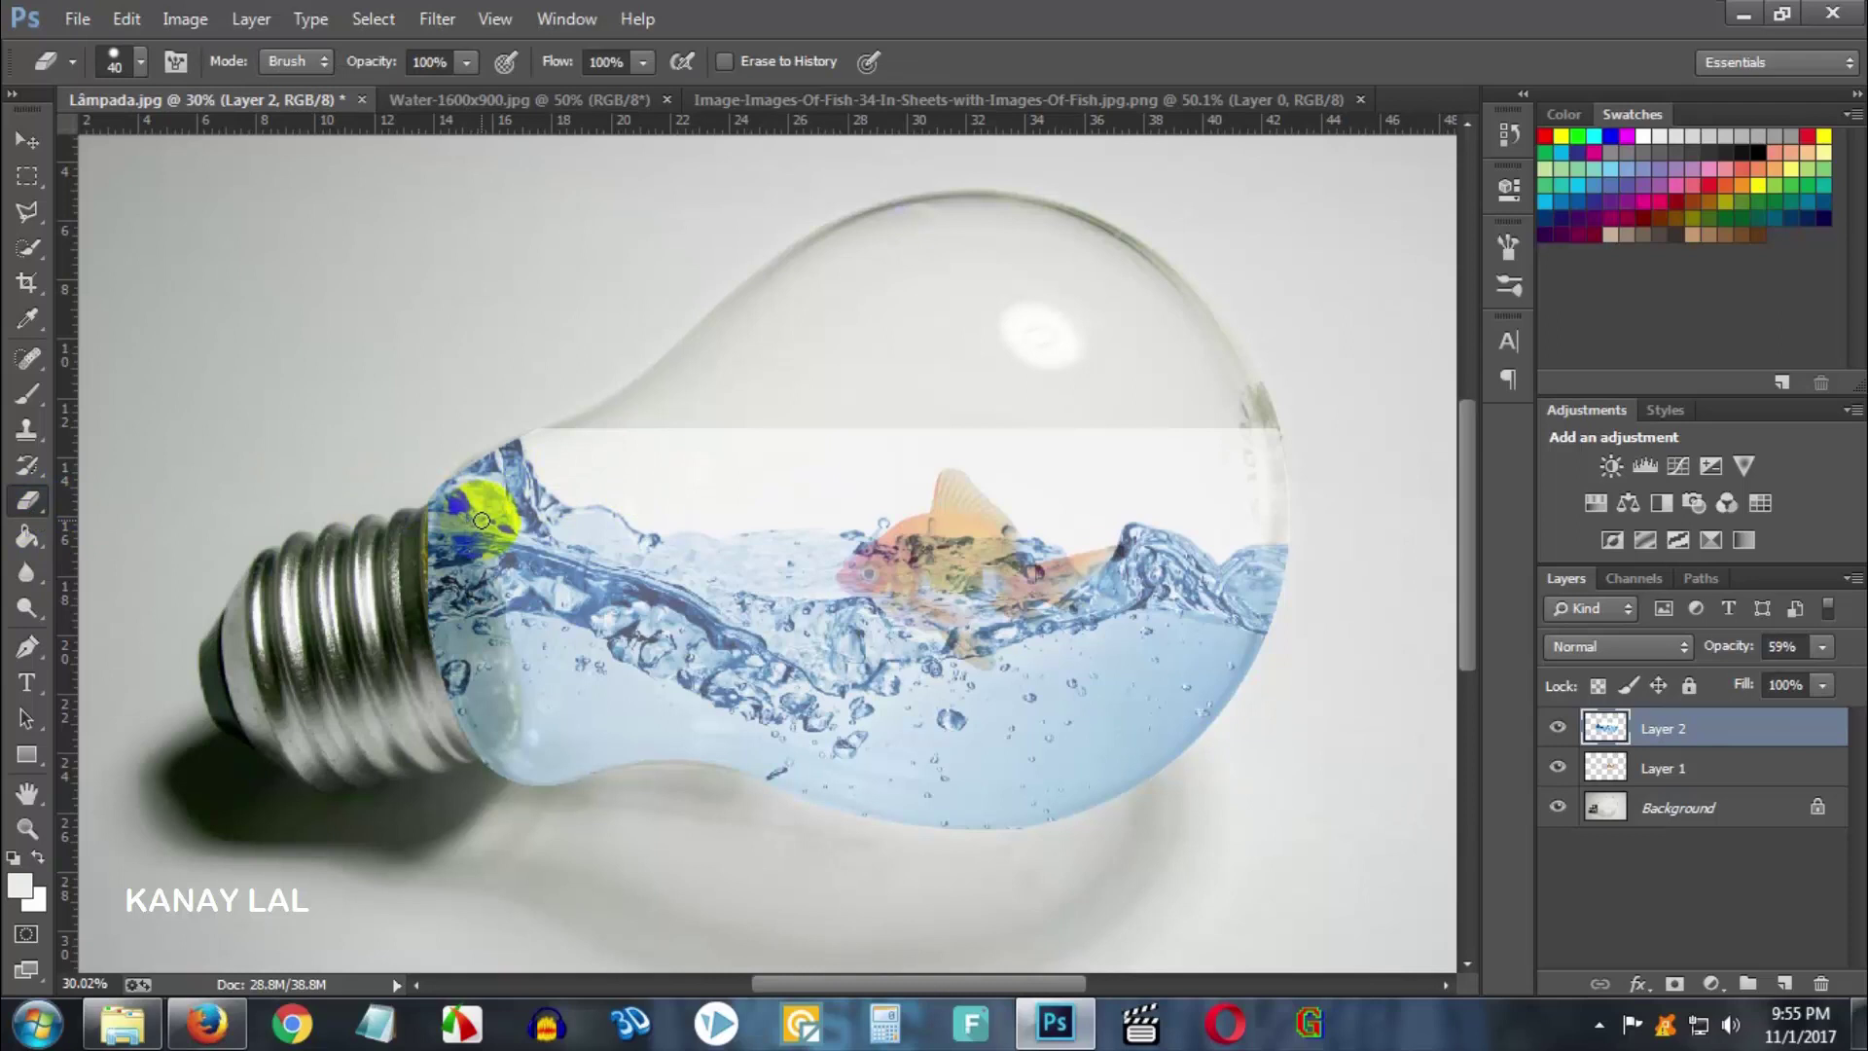
key("bracketright")
key("bracketright")
key("bracketright")
key("bracketright")
key("bracketright")
key("bracketright")
key("bracketright")
key("bracketright")
key("bracketright")
key("bracketright")
key("bracketright")
key("bracketright")
key("bracketright")
key("bracketright")
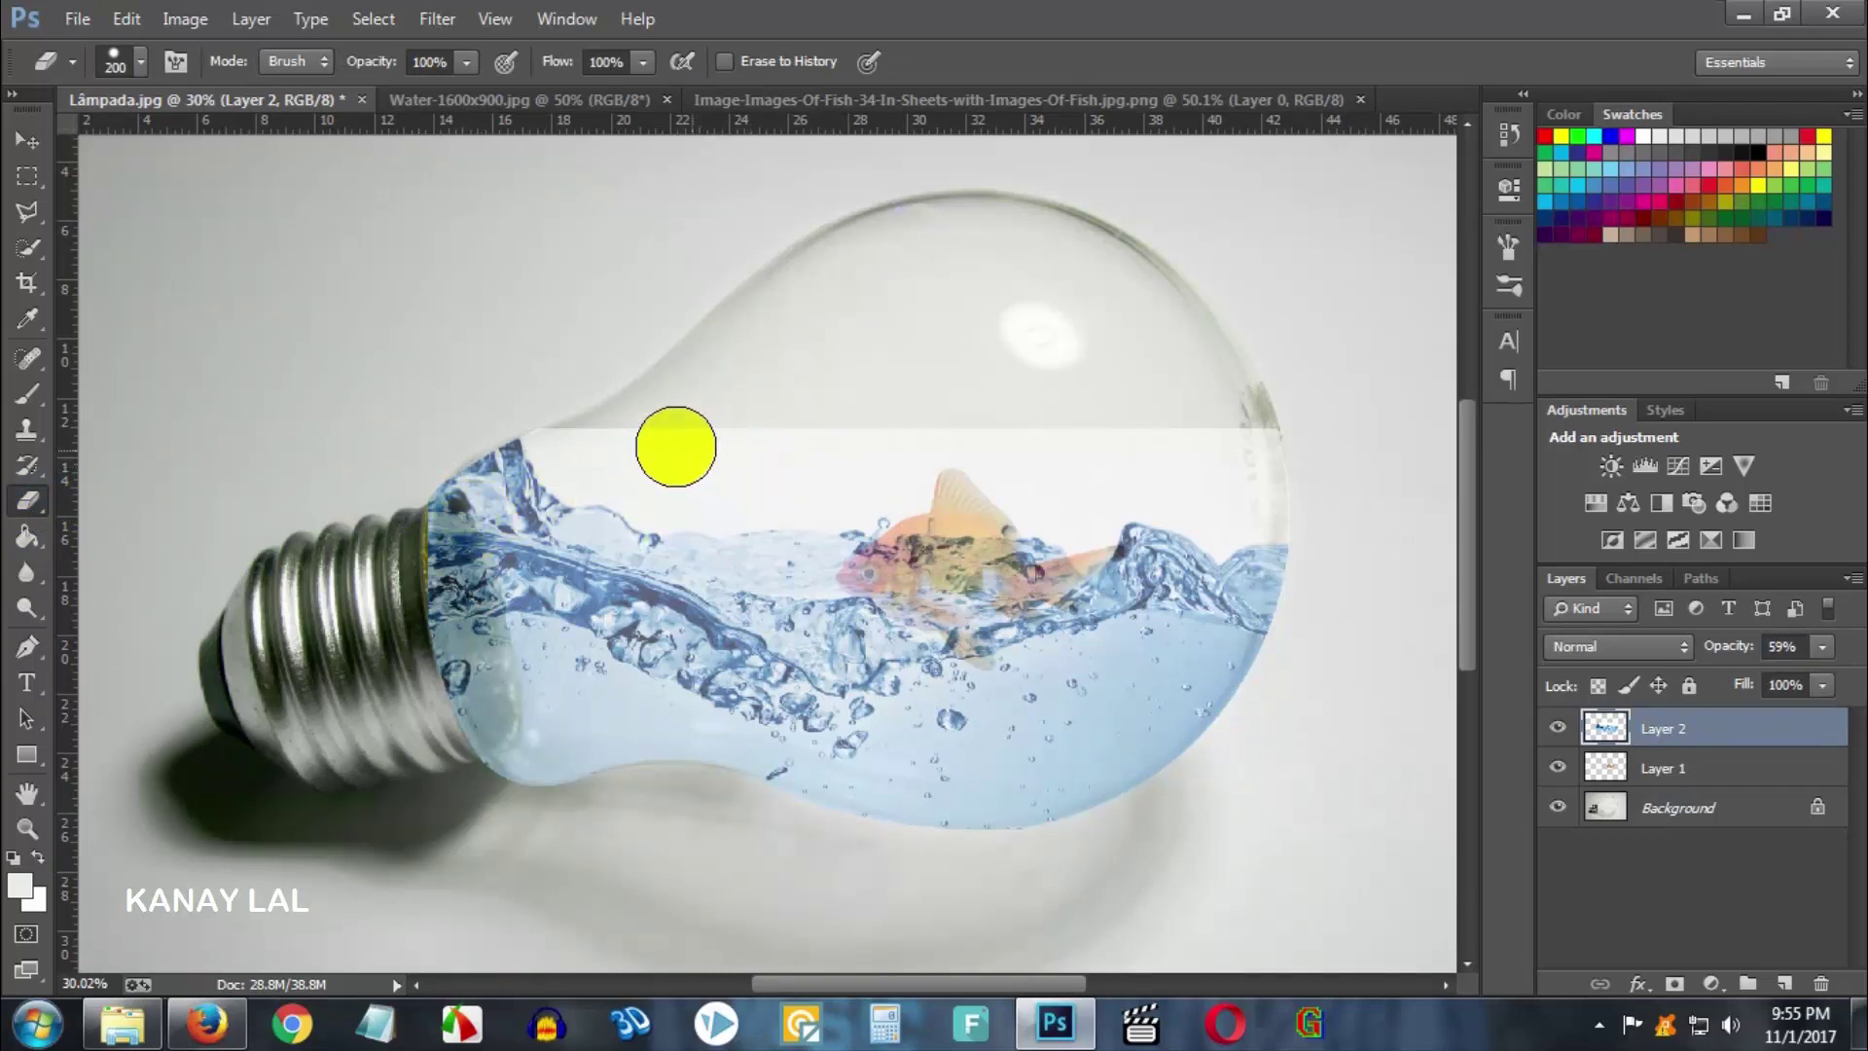
mouse_move(568, 407)
left_mouse_down()
mouse_move(651, 440)
mouse_move(721, 413)
left_mouse_up()
- Switch the Eraser to a soft round brush at 79% opacity and erase the remaining white area above the water and around the fish's fin
right_click(730, 399)
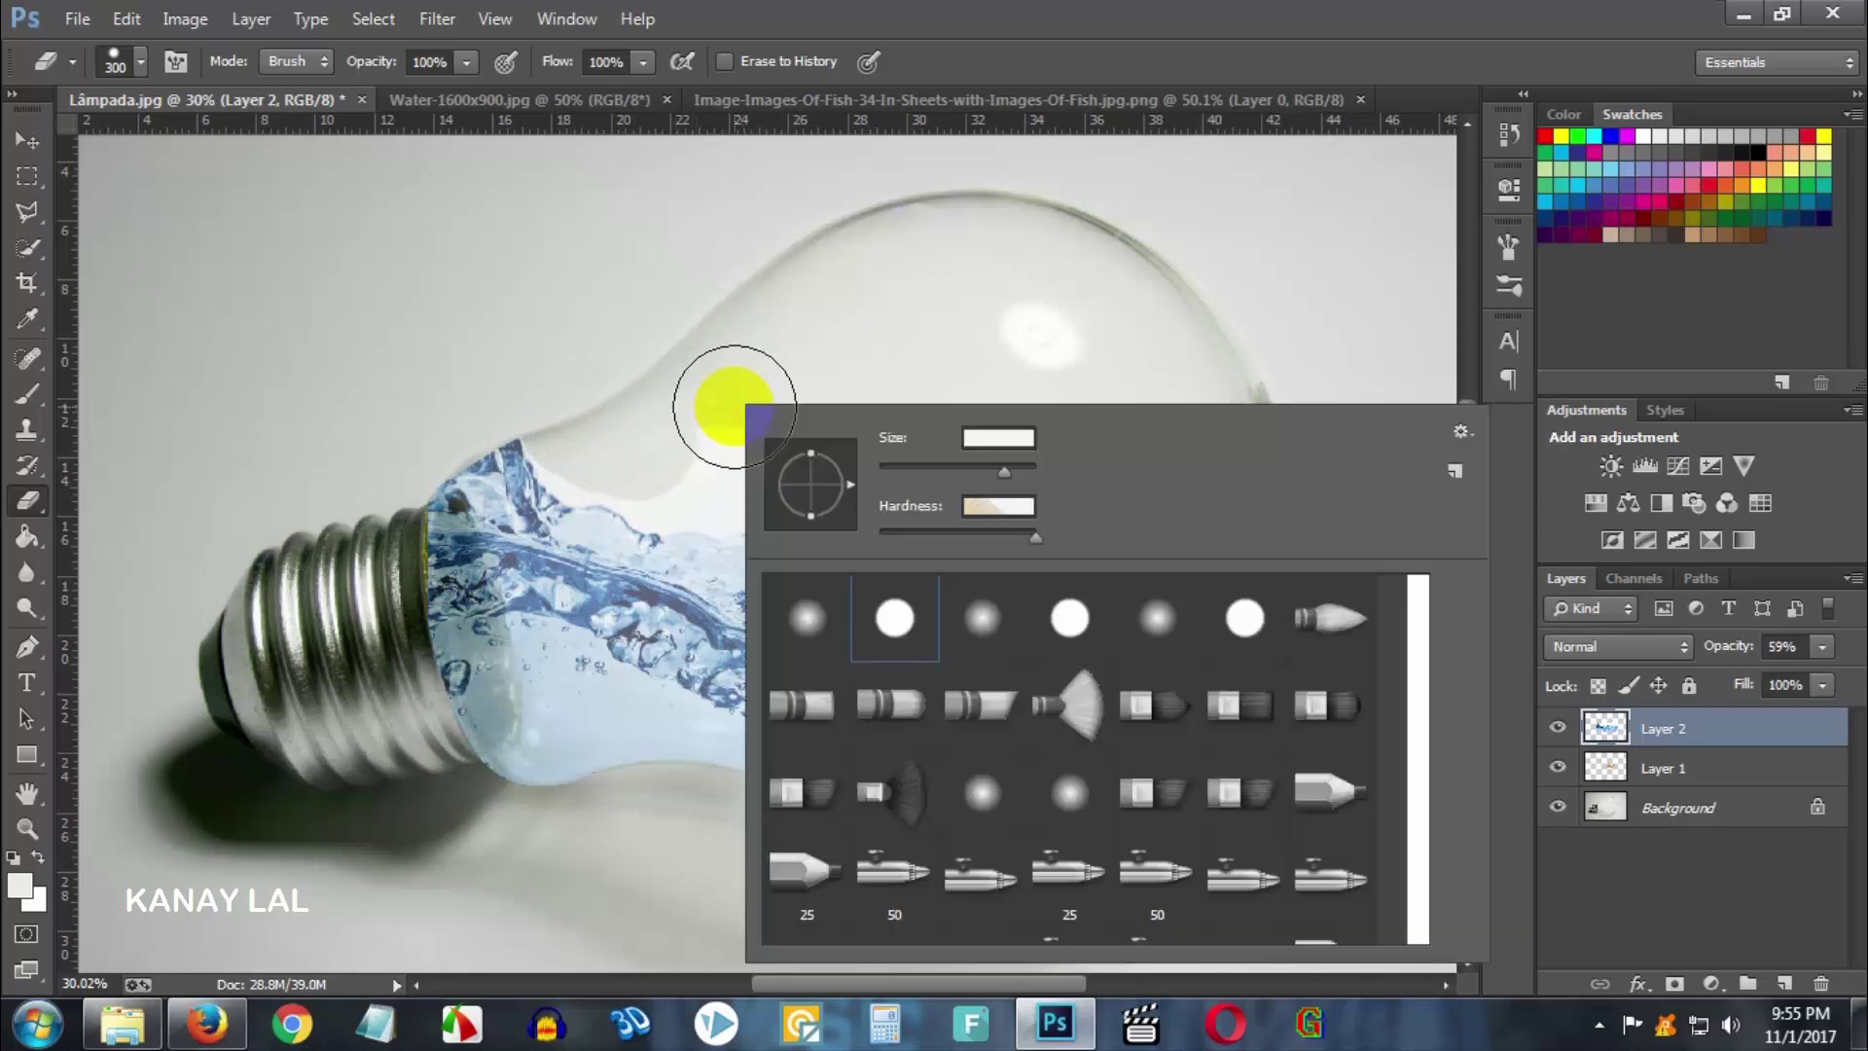
double_click(813, 605)
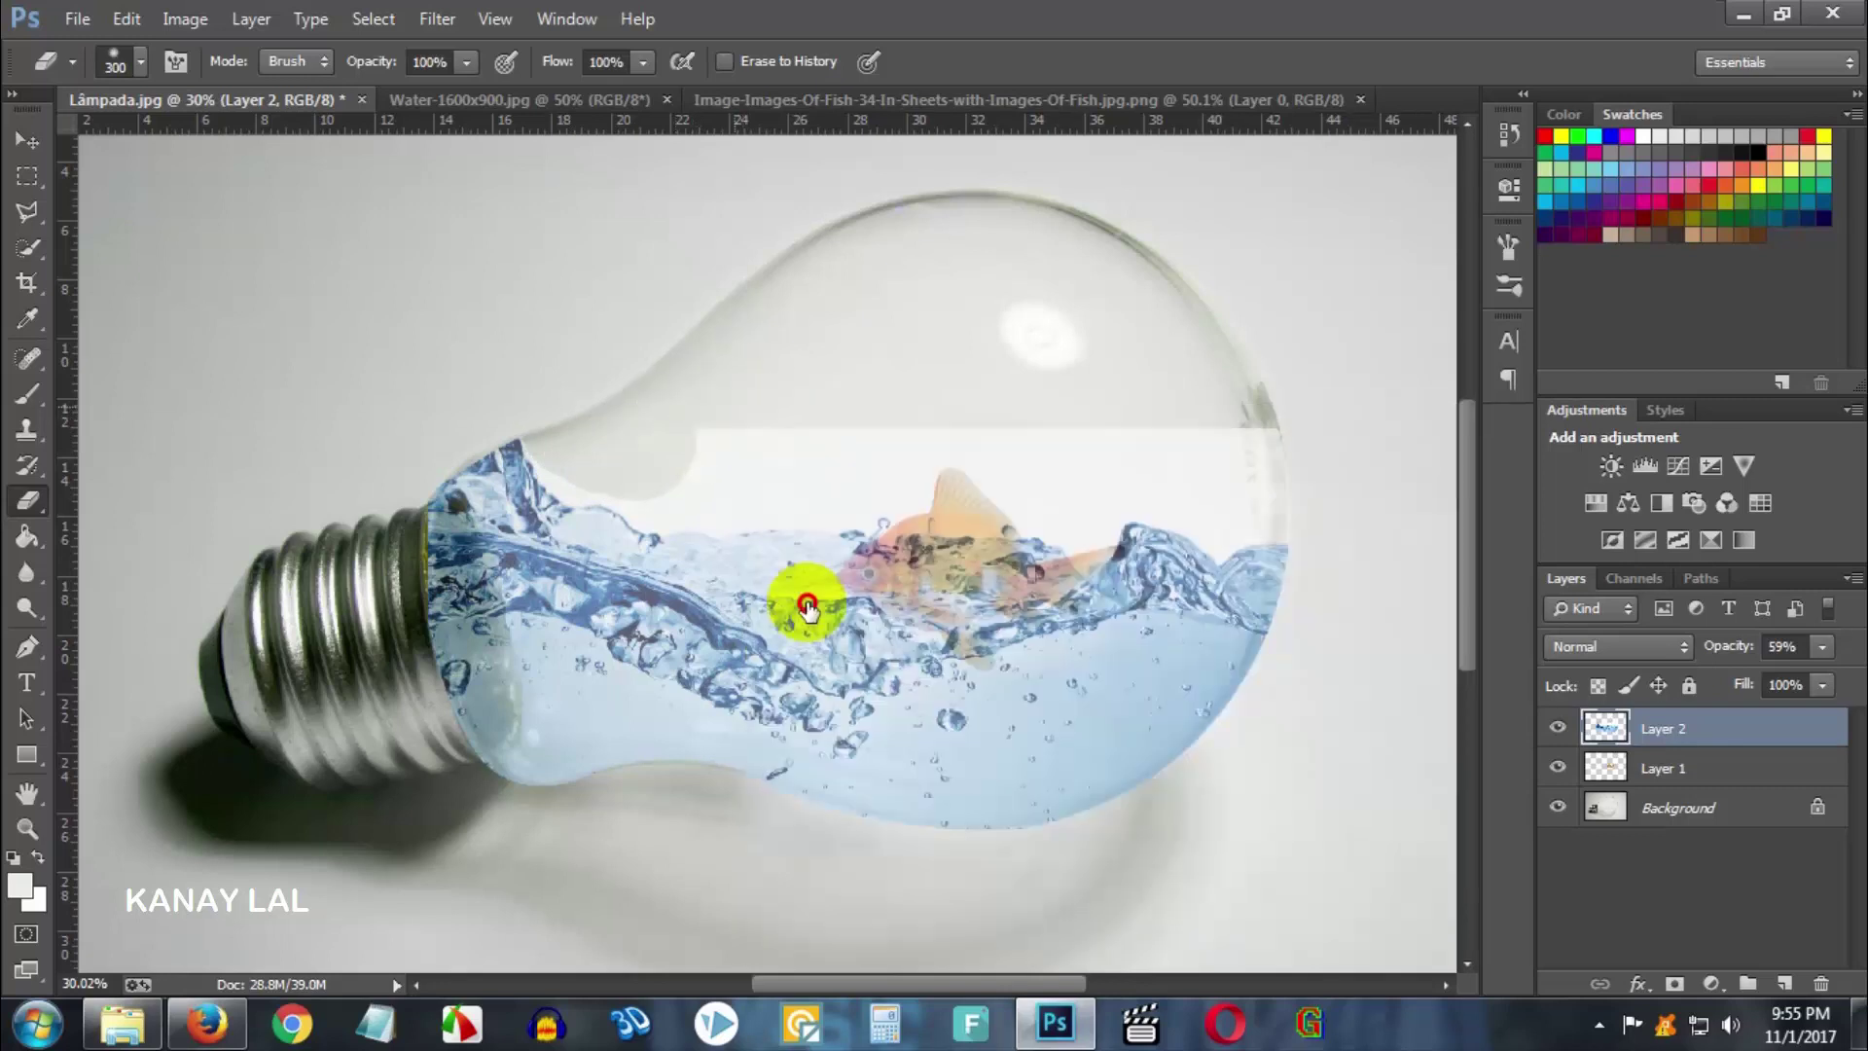
left_click(466, 61)
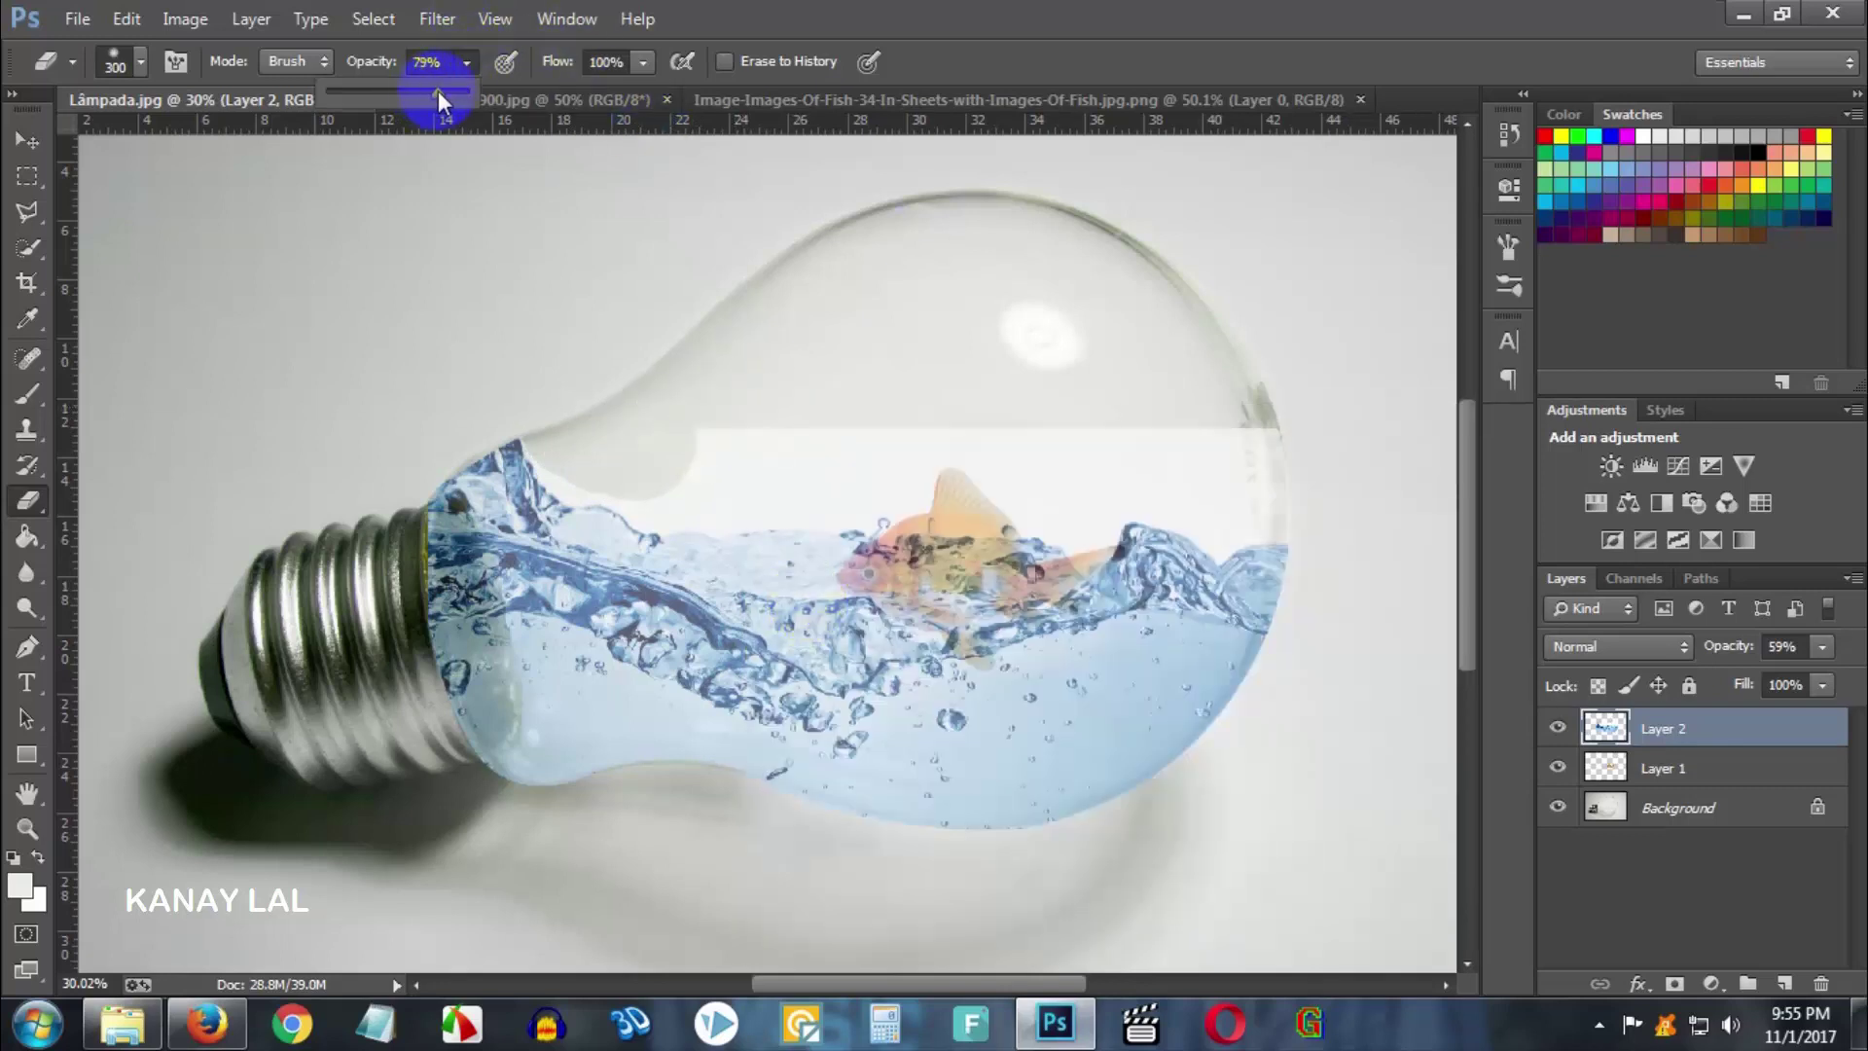
left_click_drag(438, 90, 438, 90)
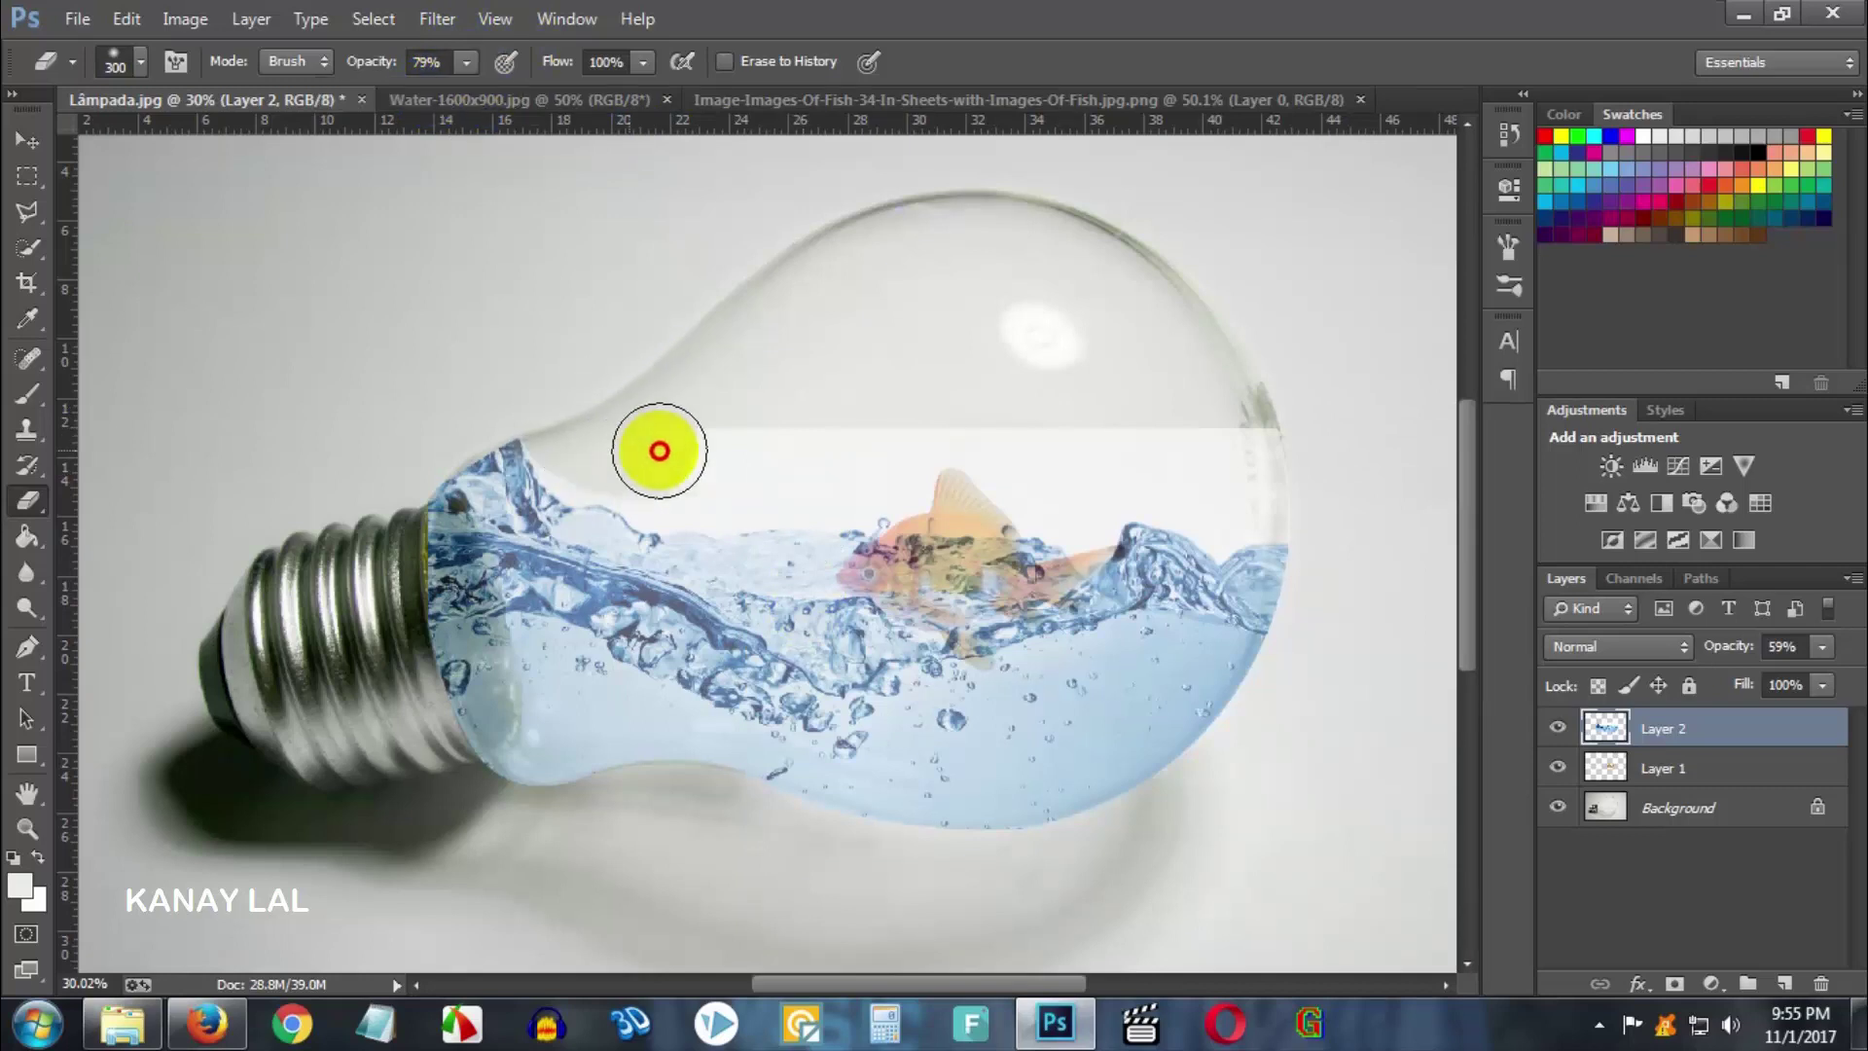
mouse_move(659, 450)
left_mouse_down()
mouse_move(1155, 443)
mouse_move(739, 438)
mouse_move(675, 459)
mouse_move(1013, 461)
mouse_move(1213, 426)
mouse_move(1274, 471)
mouse_move(1221, 498)
mouse_move(1176, 473)
mouse_move(1081, 495)
mouse_move(1032, 459)
left_mouse_up()
mouse_move(784, 476)
left_mouse_down()
mouse_move(659, 467)
mouse_move(668, 484)
mouse_move(513, 421)
mouse_move(405, 450)
mouse_move(533, 446)
mouse_move(417, 454)
mouse_move(522, 434)
mouse_move(450, 434)
mouse_move(460, 457)
mouse_move(675, 446)
mouse_move(475, 440)
left_mouse_up()
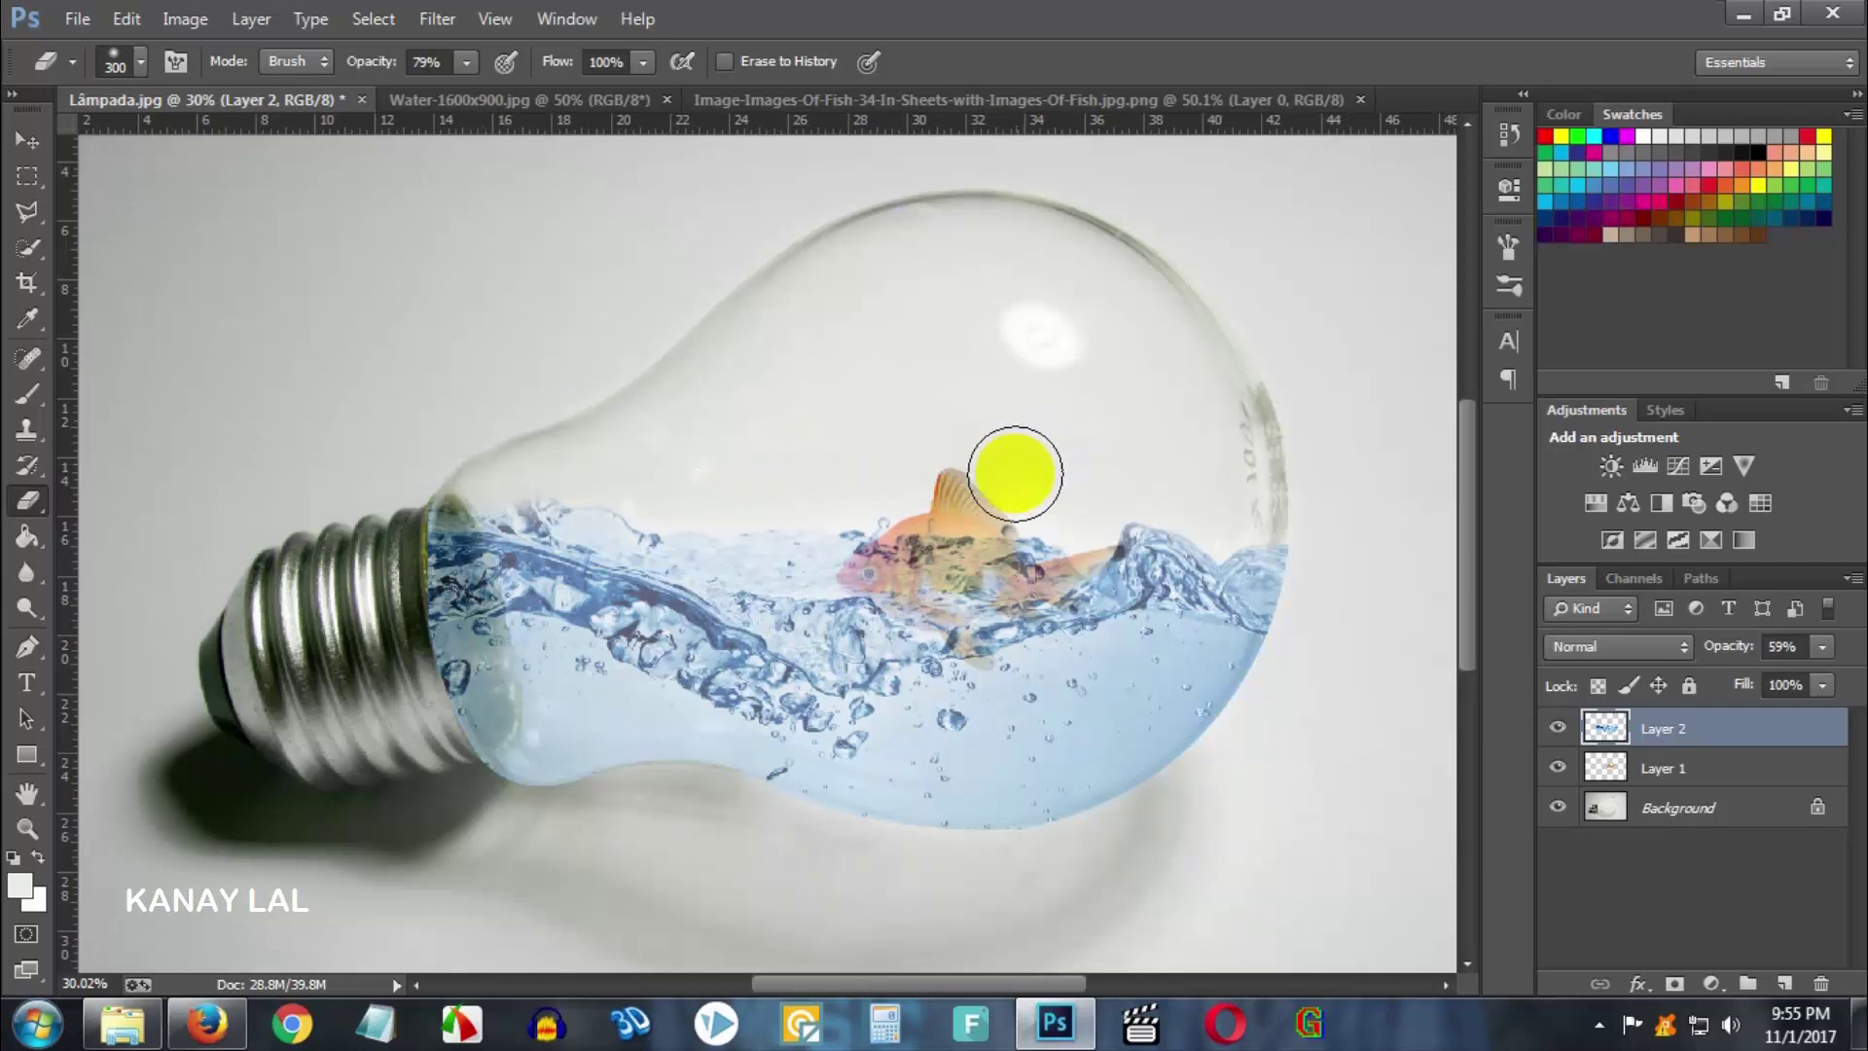
mouse_move(951, 458)
left_mouse_down()
mouse_move(888, 480)
mouse_move(1034, 450)
mouse_move(1017, 475)
mouse_move(921, 458)
mouse_move(1235, 479)
mouse_move(1039, 309)
left_mouse_up()
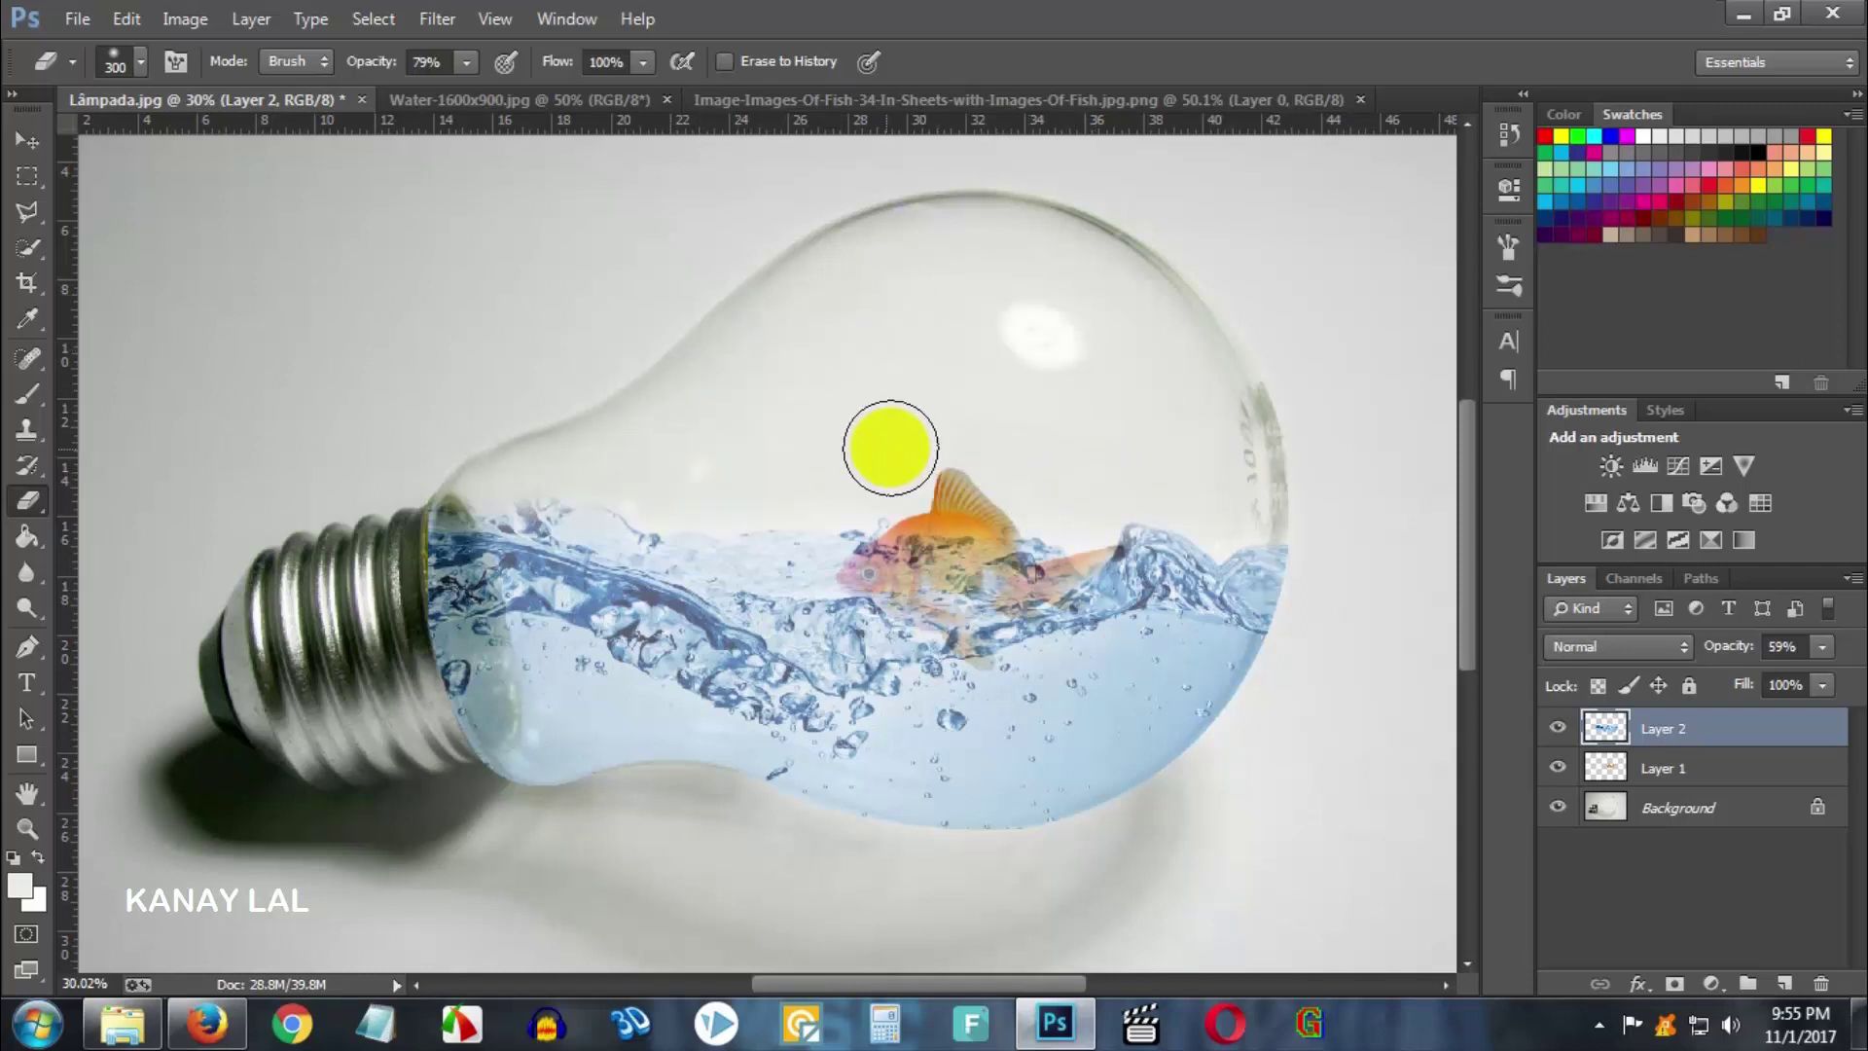
left_click(1080, 409)
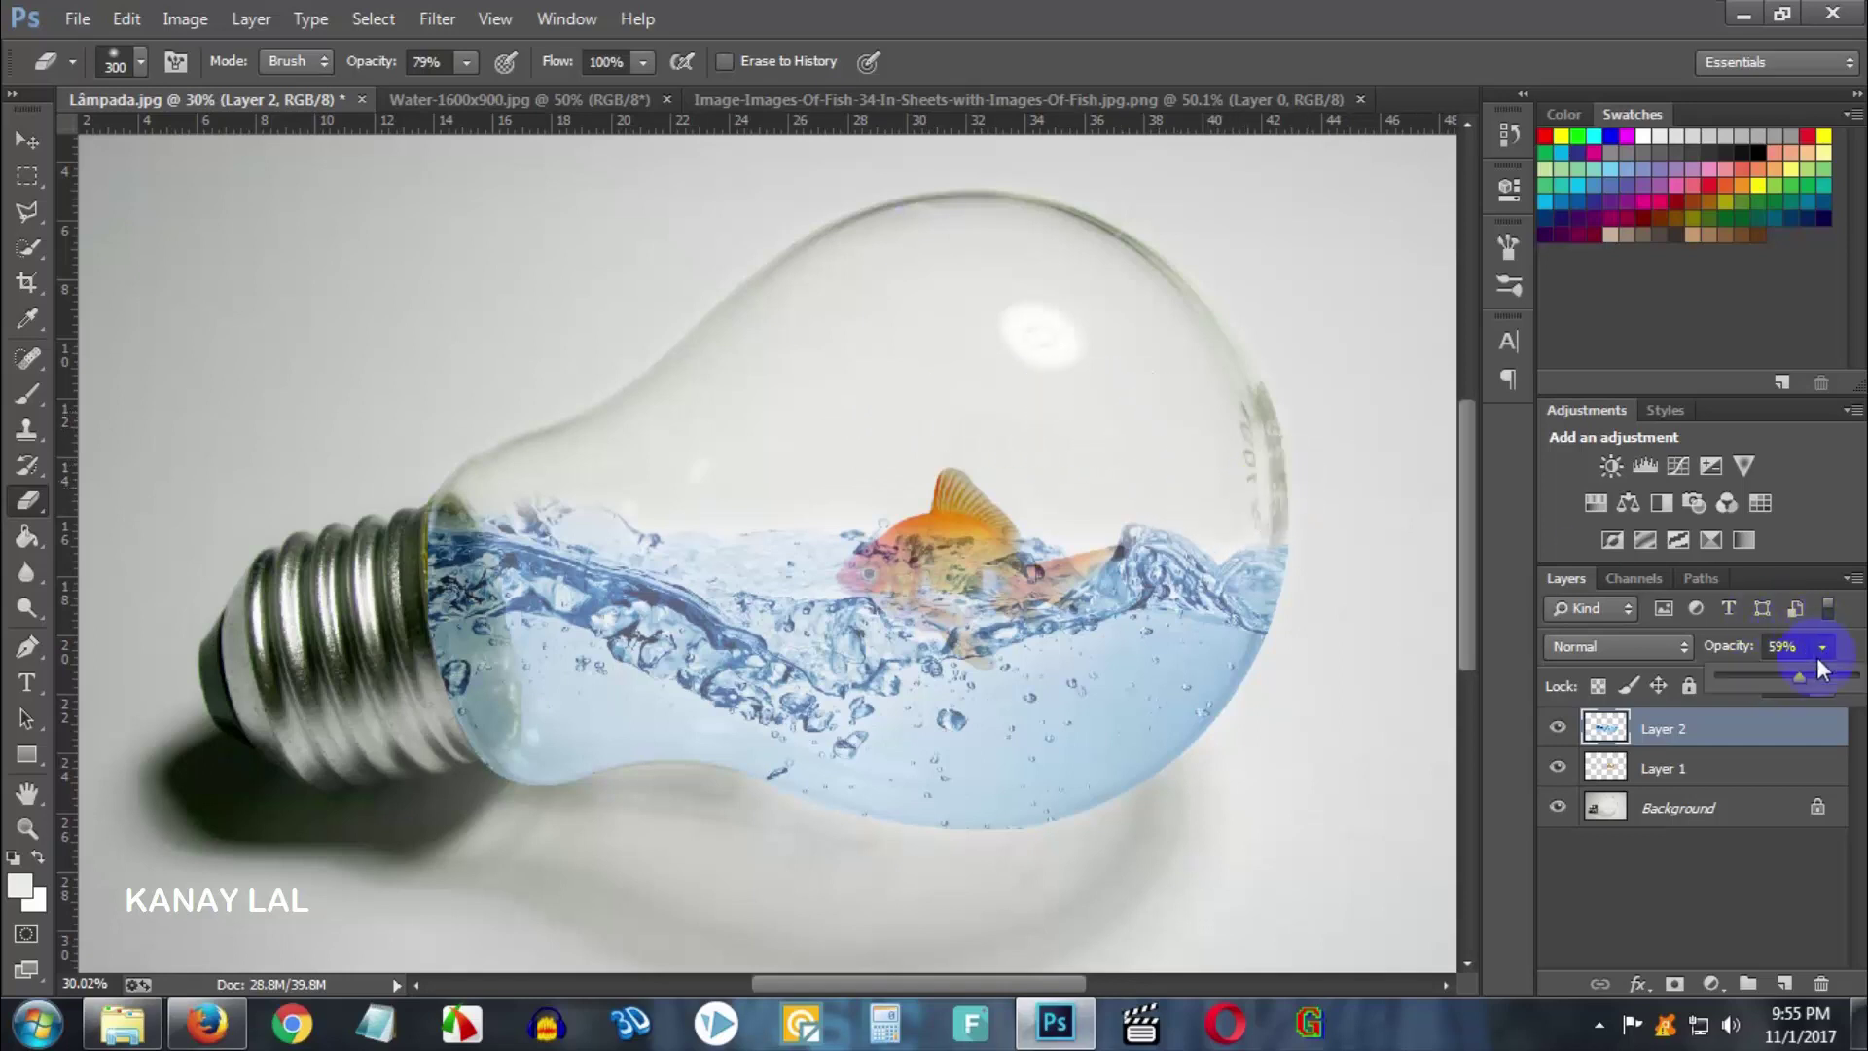
- Raise the water layer's opacity to 87%
left_click_drag(1802, 675, 1859, 674)
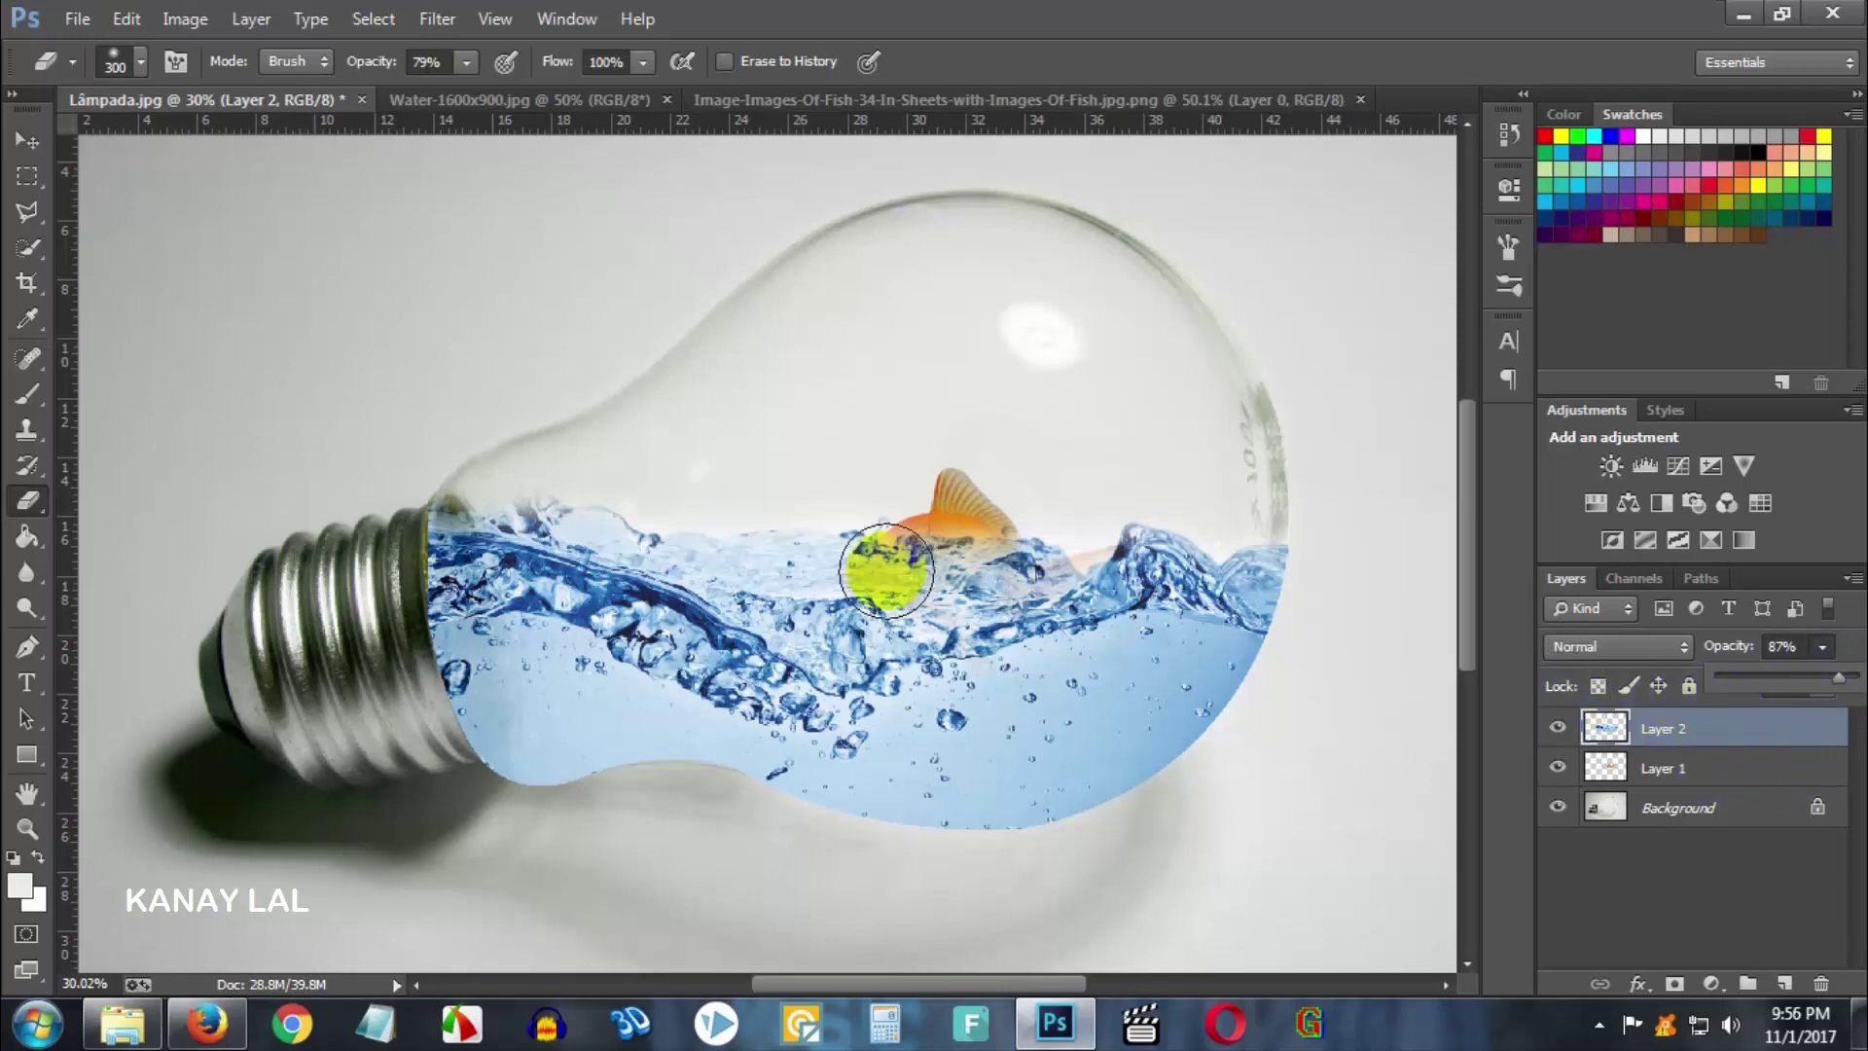
- Move the goldfish layer, Layer 1, above the water layer, Layer 2, in the stacking order
left_click(1726, 768)
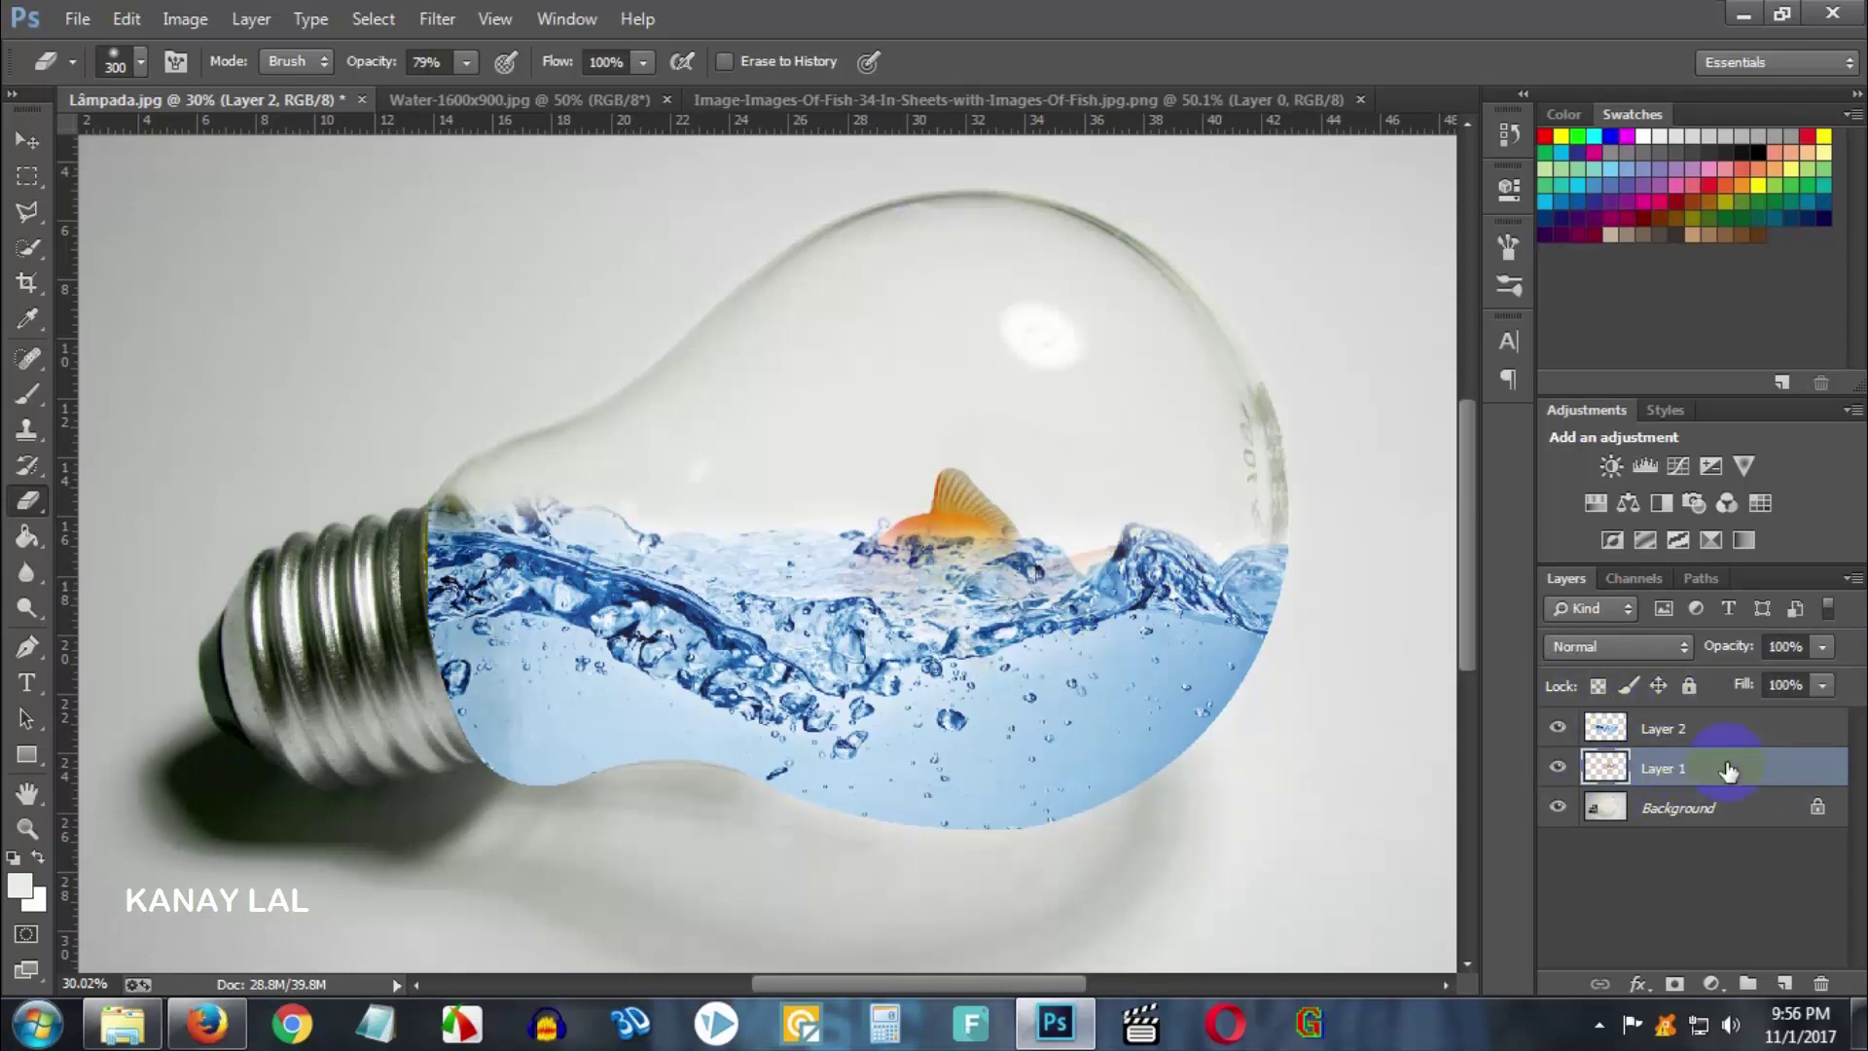
left_click_drag(1731, 770, 1742, 713)
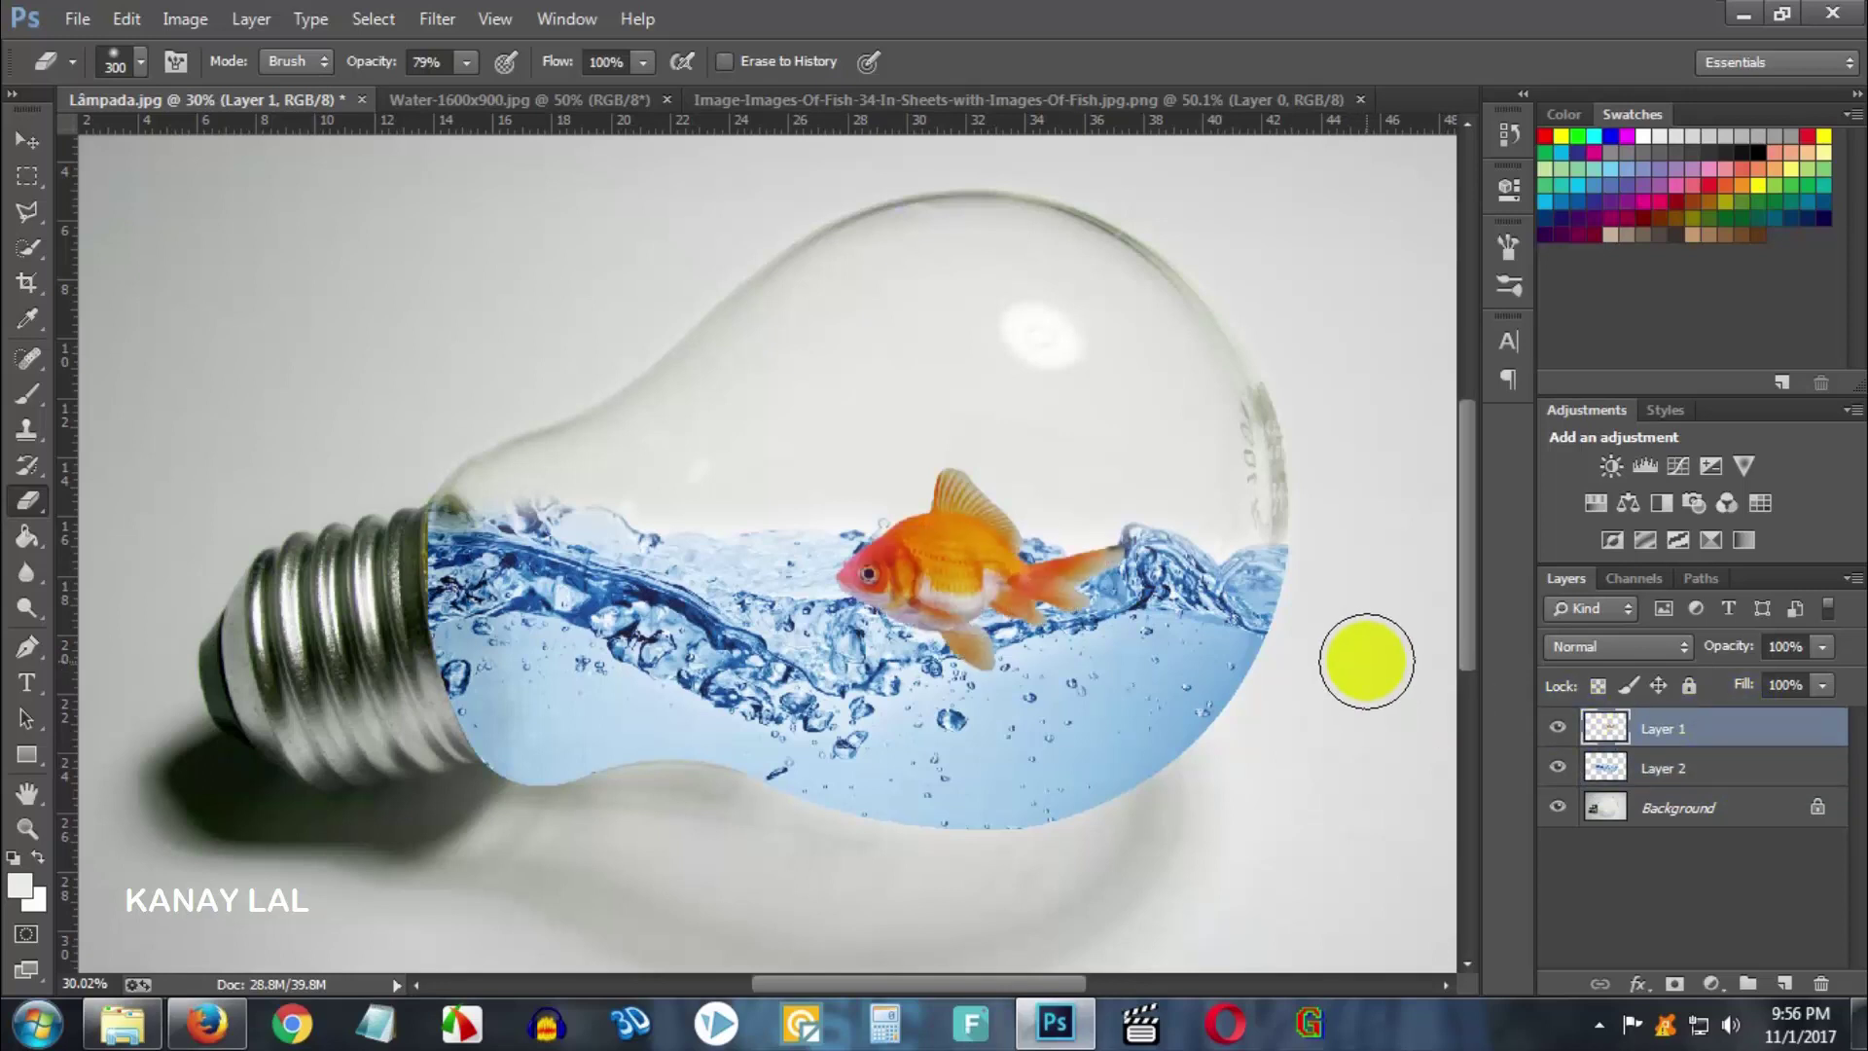
key("ctrl+t")
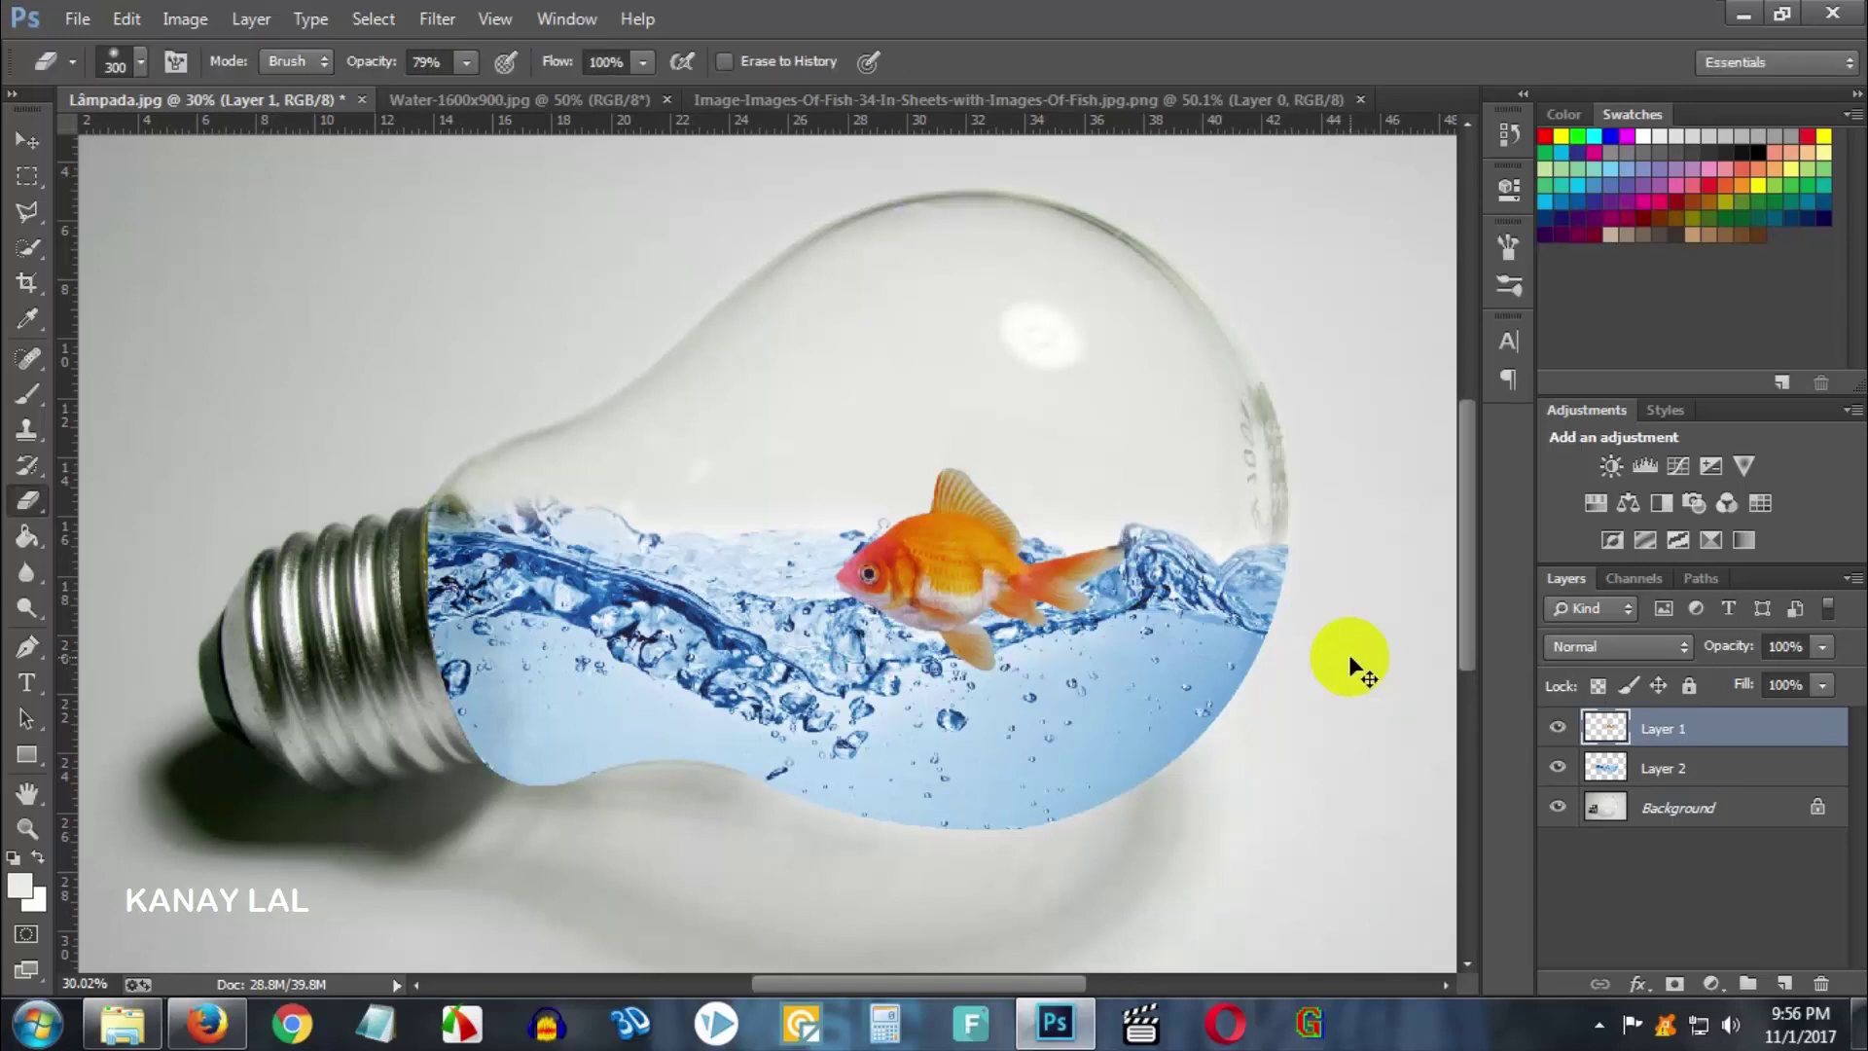
- Shift the goldfish slightly lower with the Move tool and reduce Layer 1's opacity to 87%
key("v")
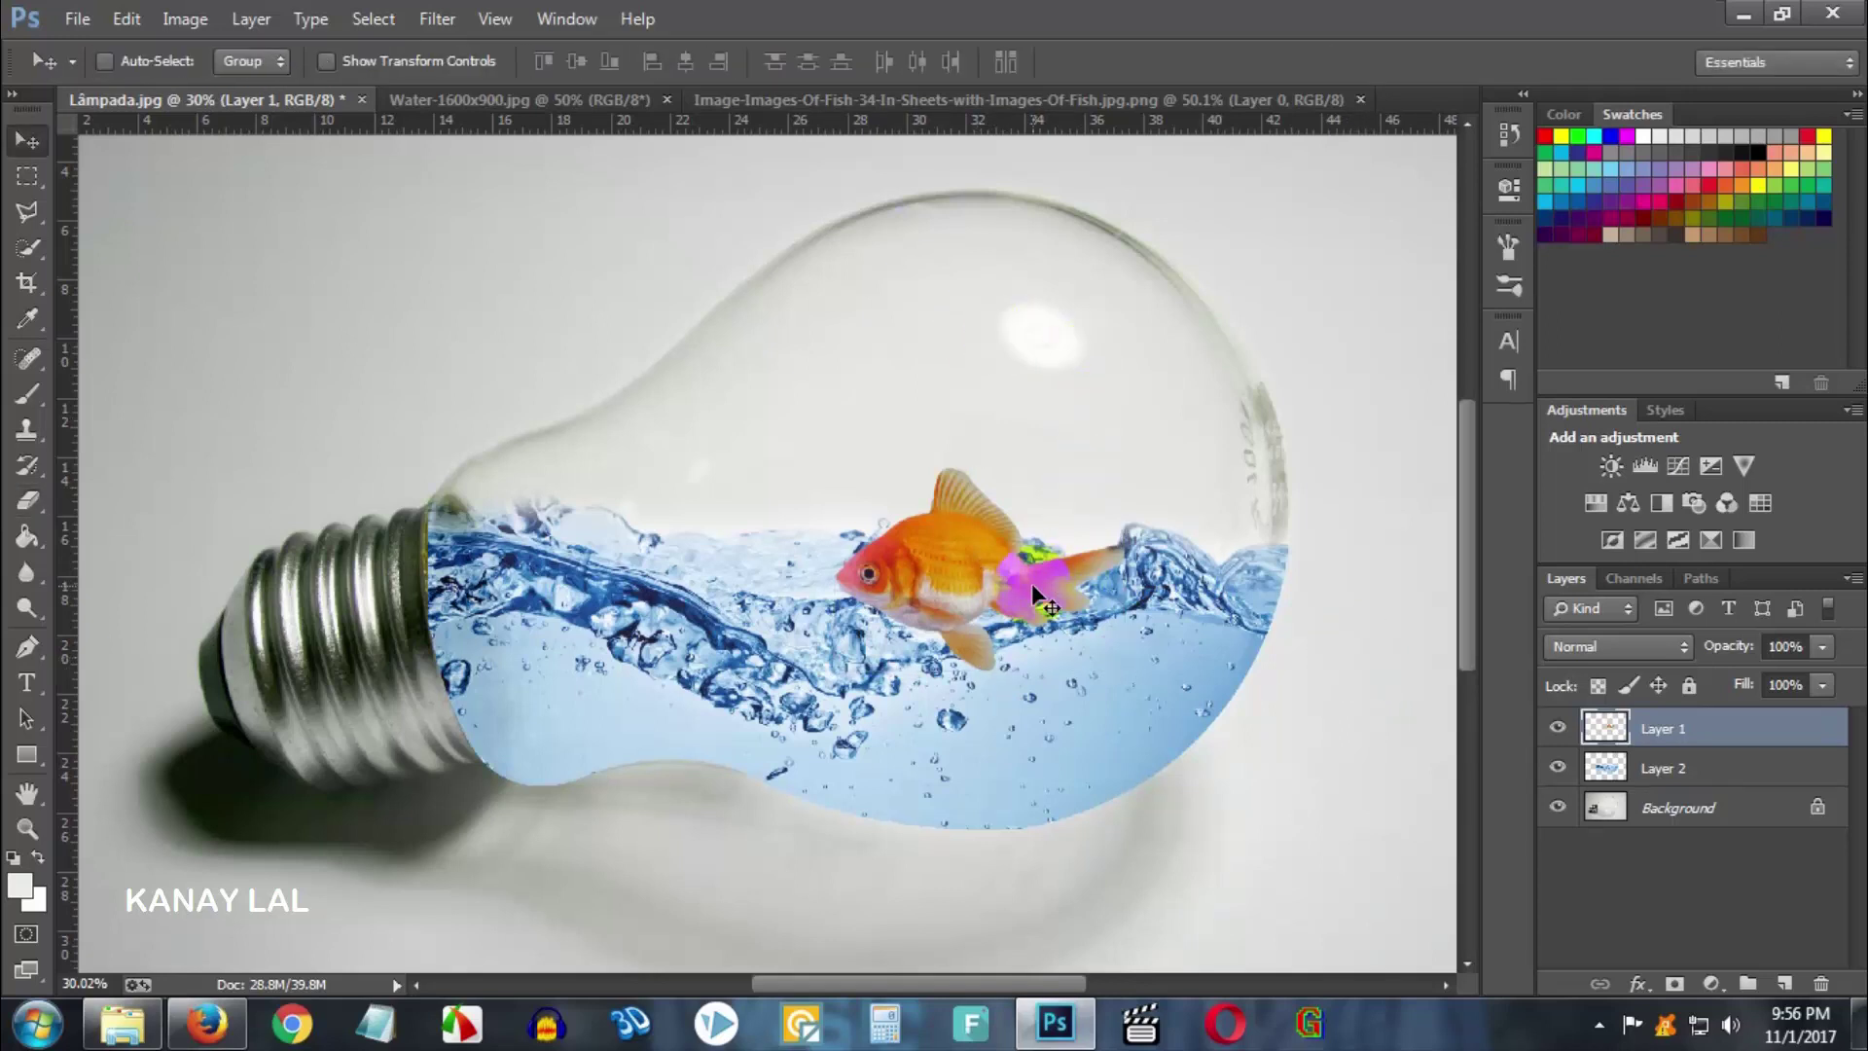
mouse_move(1016, 615)
left_mouse_down()
mouse_move(999, 632)
mouse_move(1035, 633)
mouse_move(988, 639)
mouse_move(1020, 636)
left_mouse_up()
left_click(1822, 650)
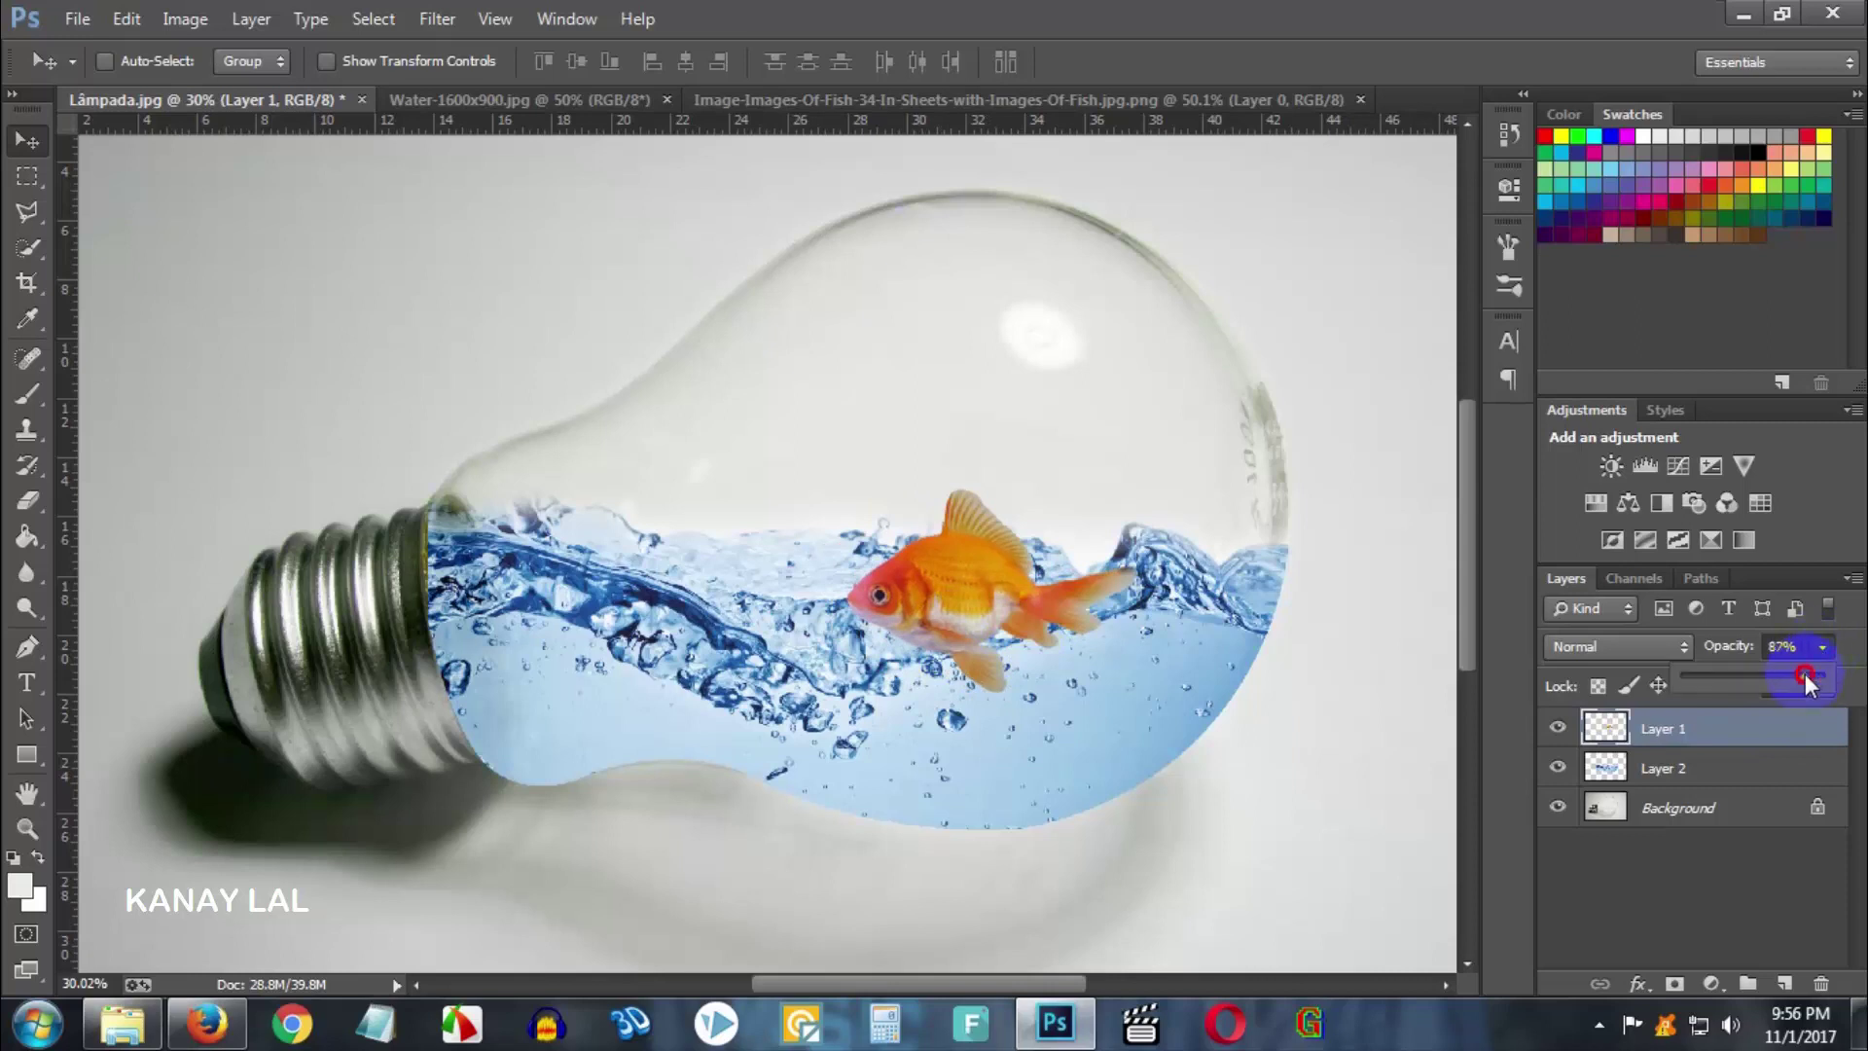
left_click_drag(1805, 673, 1788, 674)
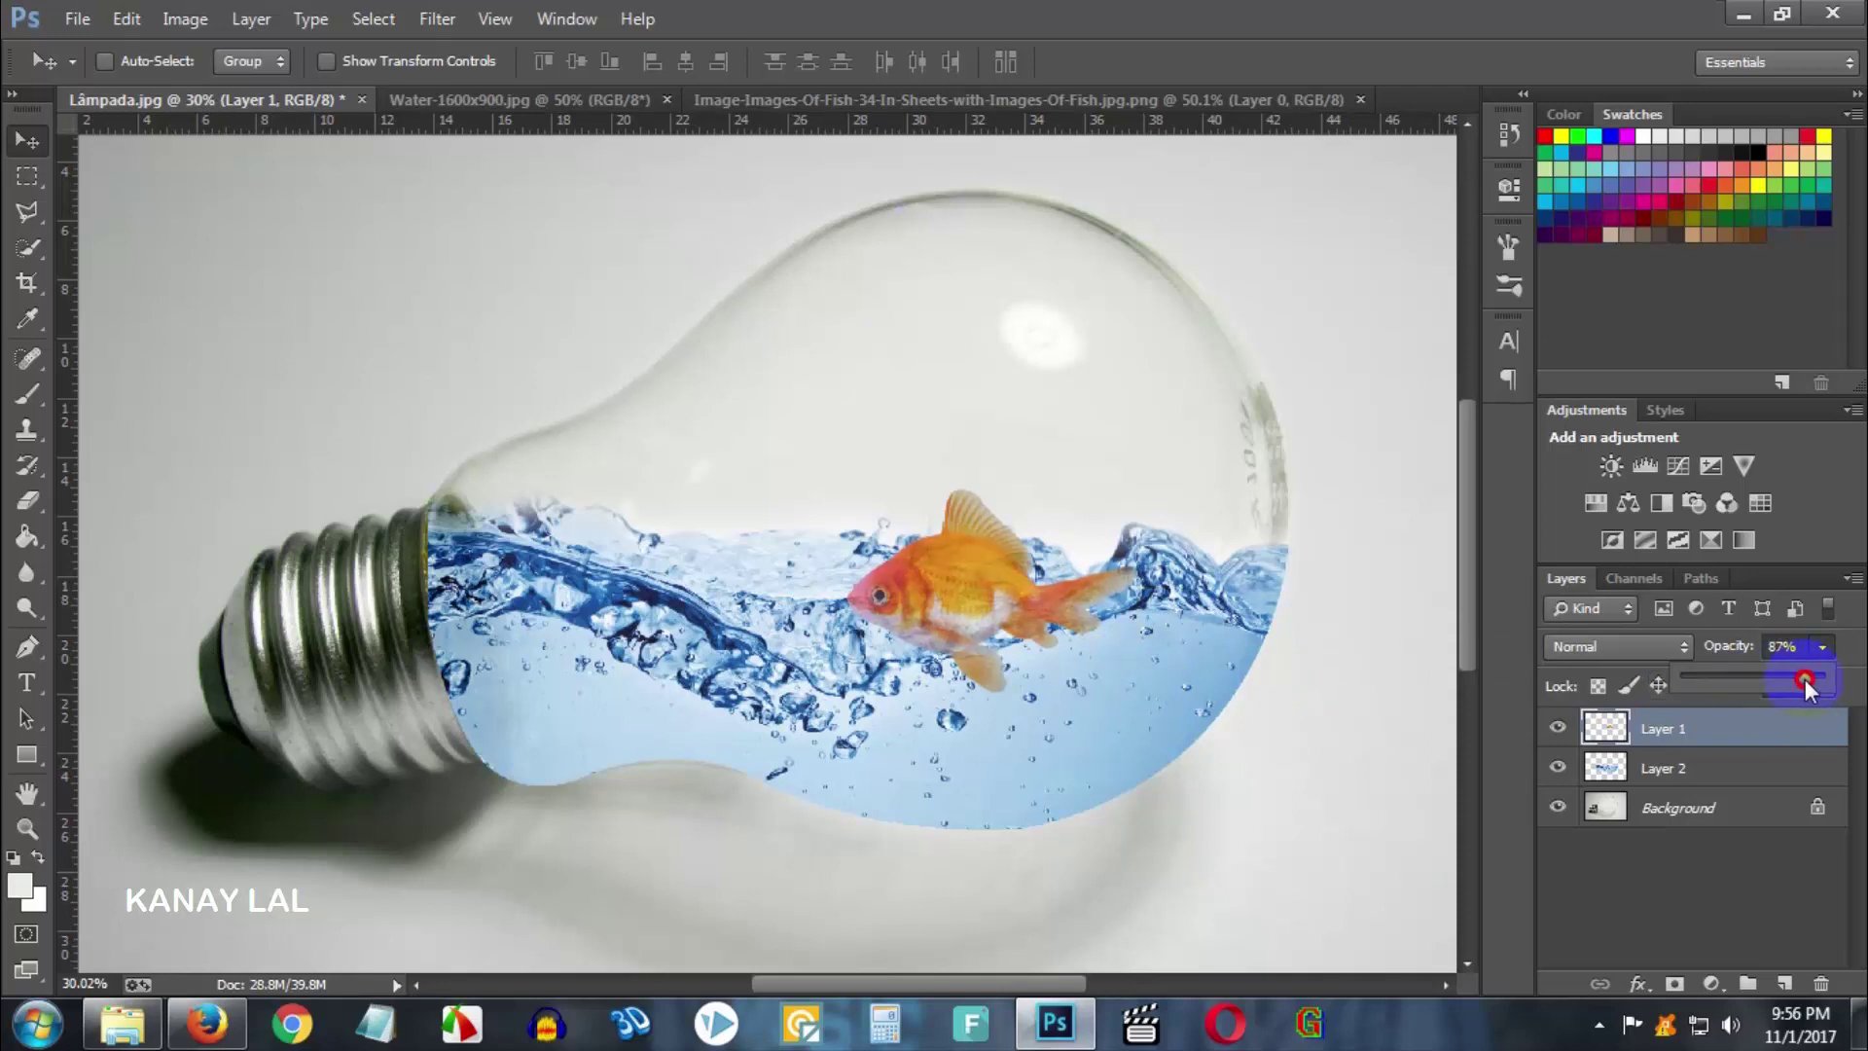
- Set the opacity of the water layer, Layer 2, to 88%
left_click(1766, 770)
left_click(1821, 648)
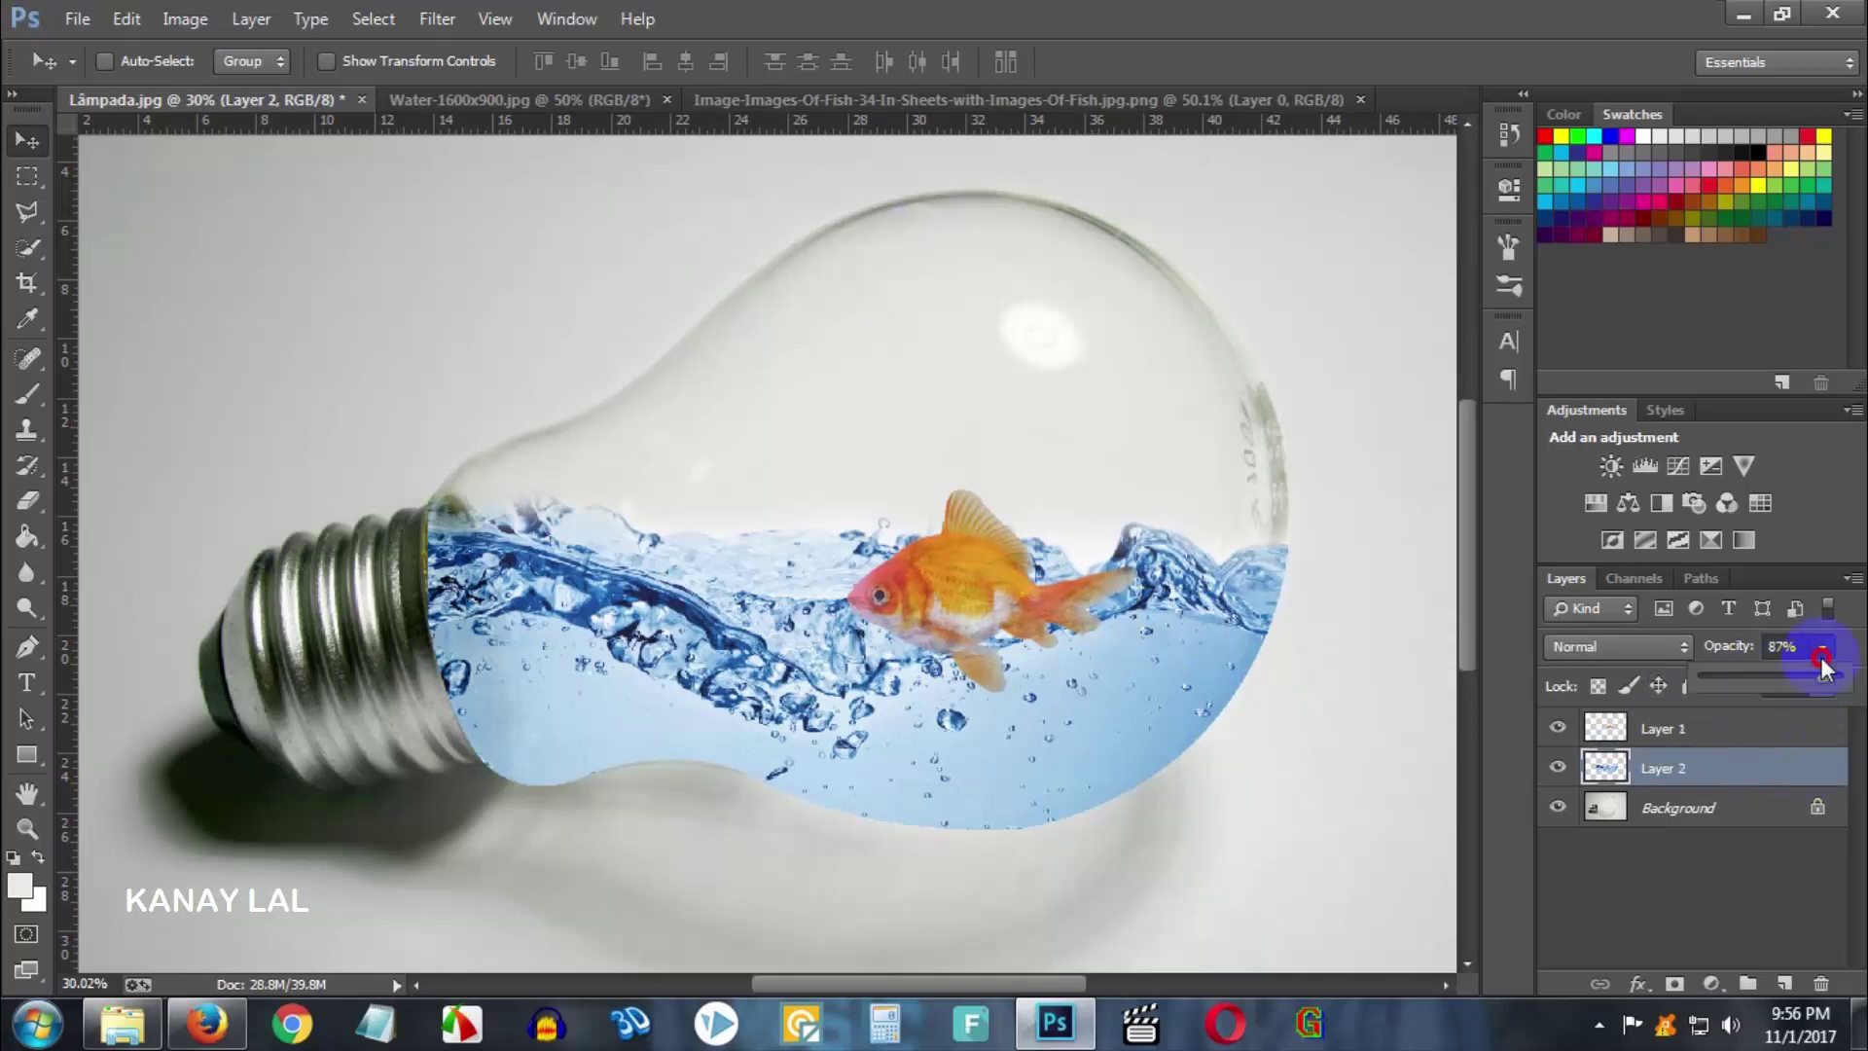
left_click_drag(1798, 680, 1800, 680)
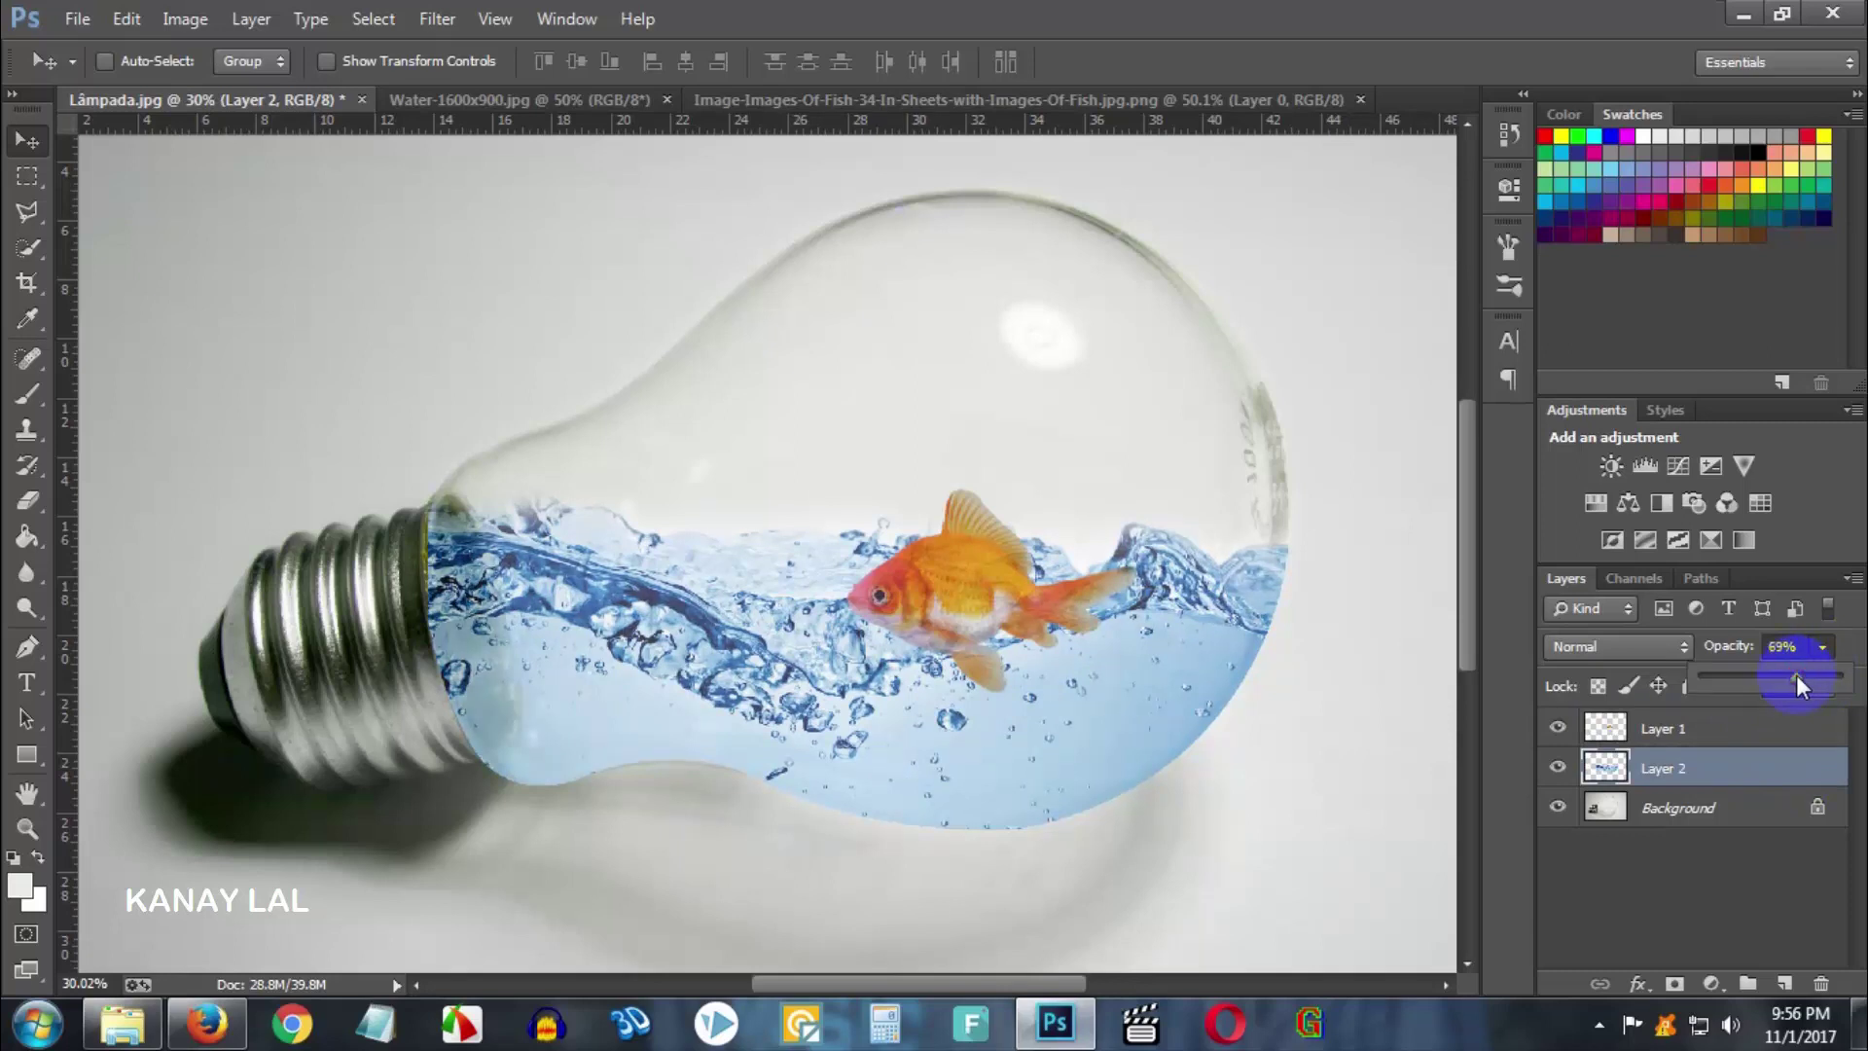
left_click_drag(1790, 676, 1789, 676)
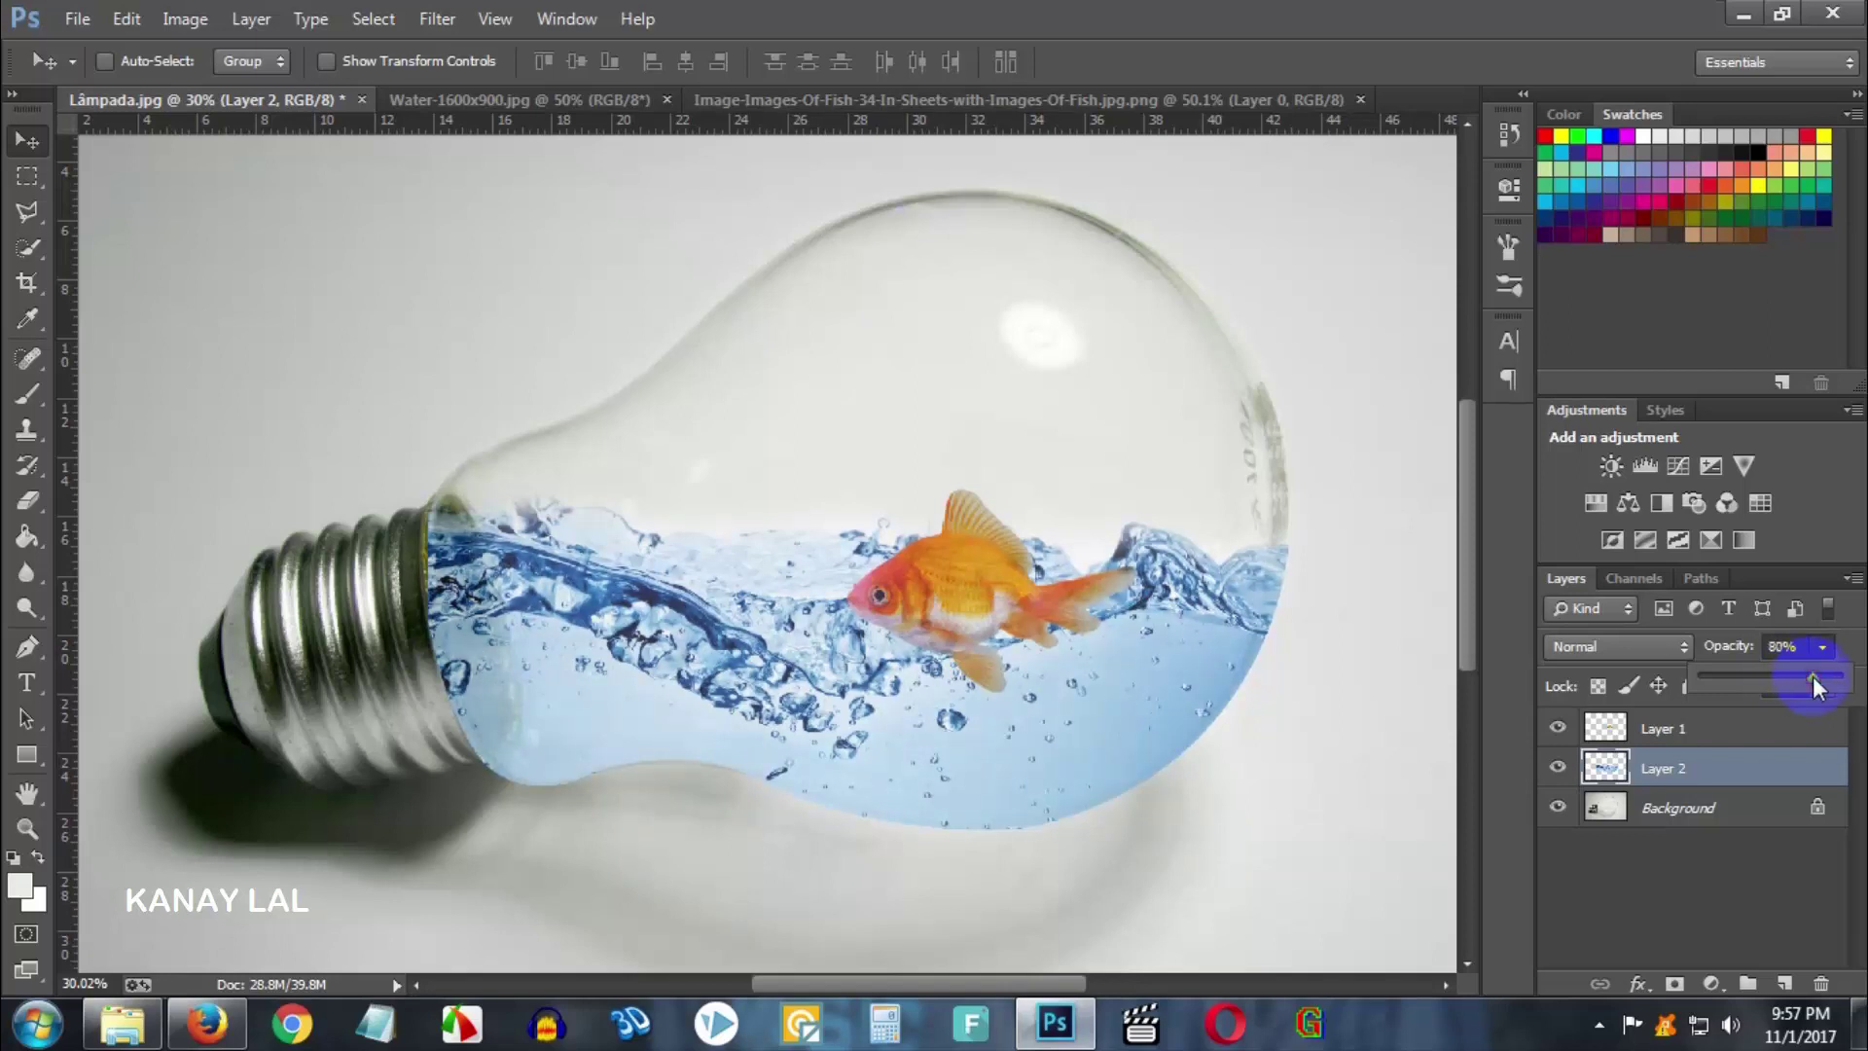
left_click_drag(1822, 676, 1826, 680)
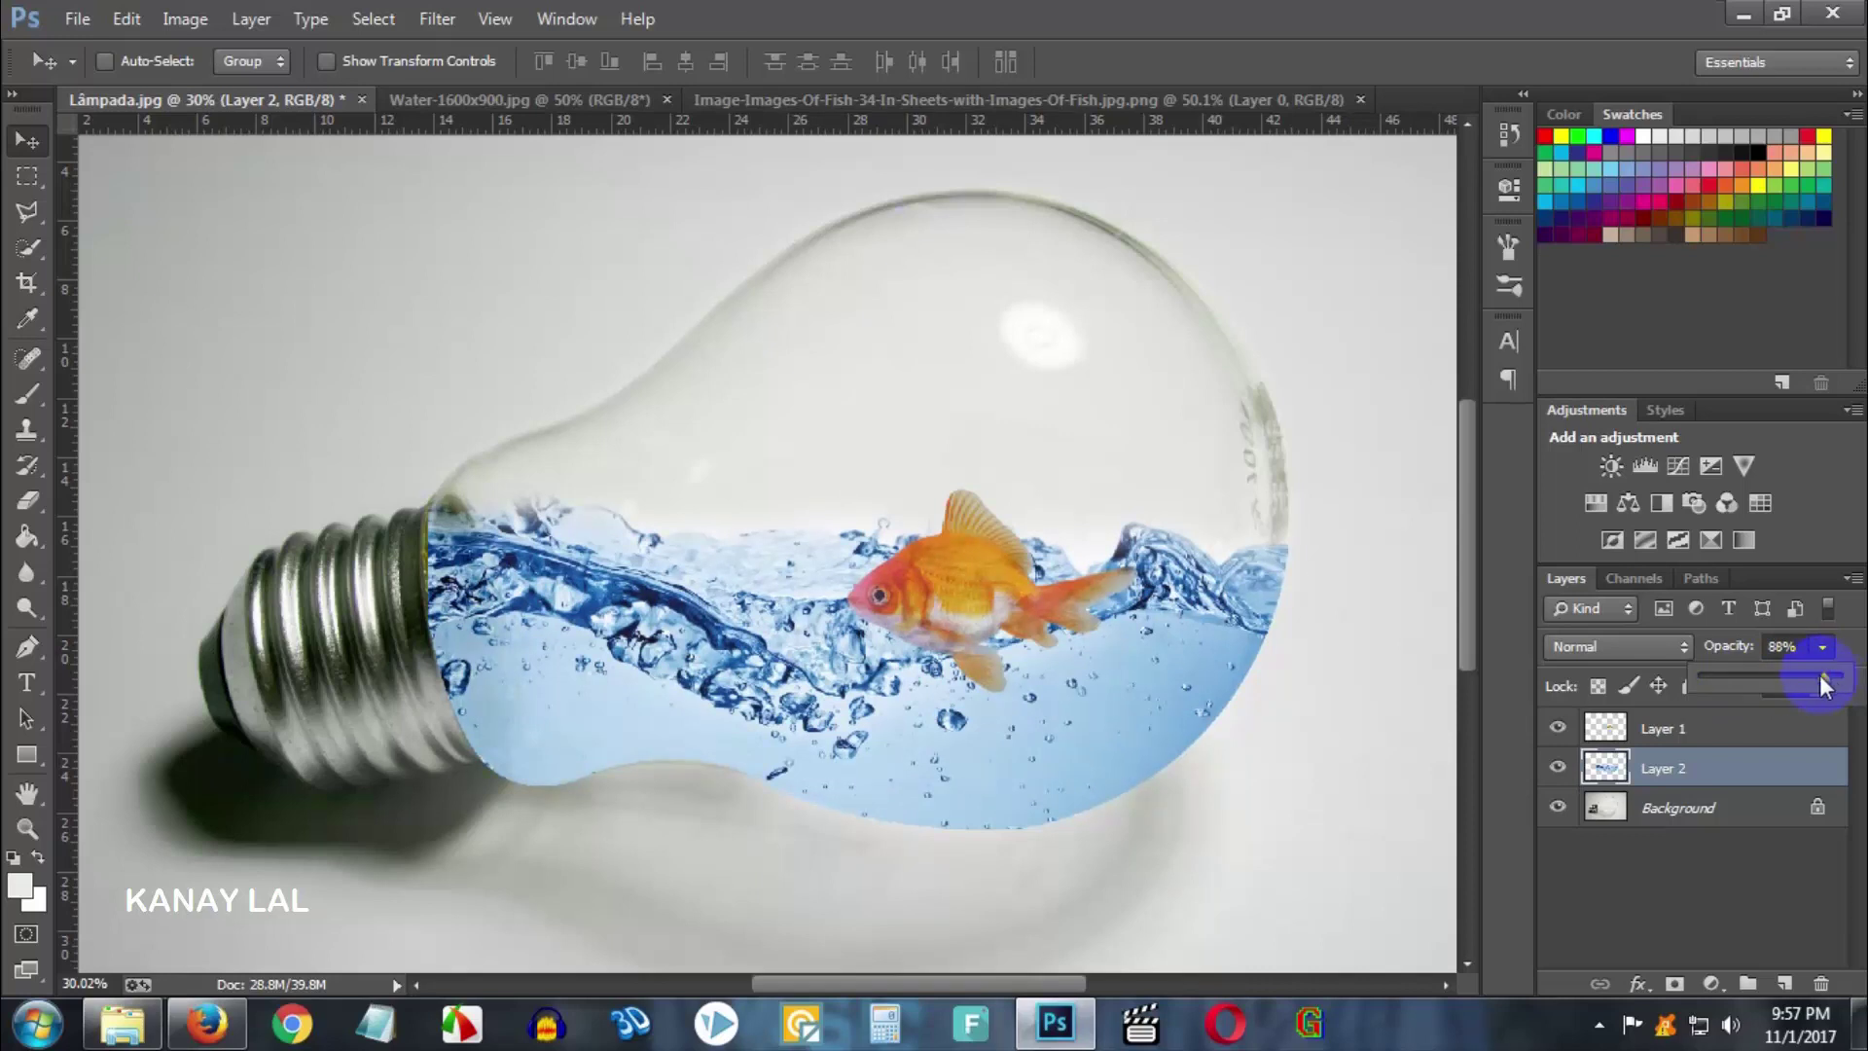
left_click_drag(1823, 681, 1822, 681)
- Set Layer 1's opacity to 76% and move the goldfish down below the water surface
left_click(1744, 737)
left_click(1821, 647)
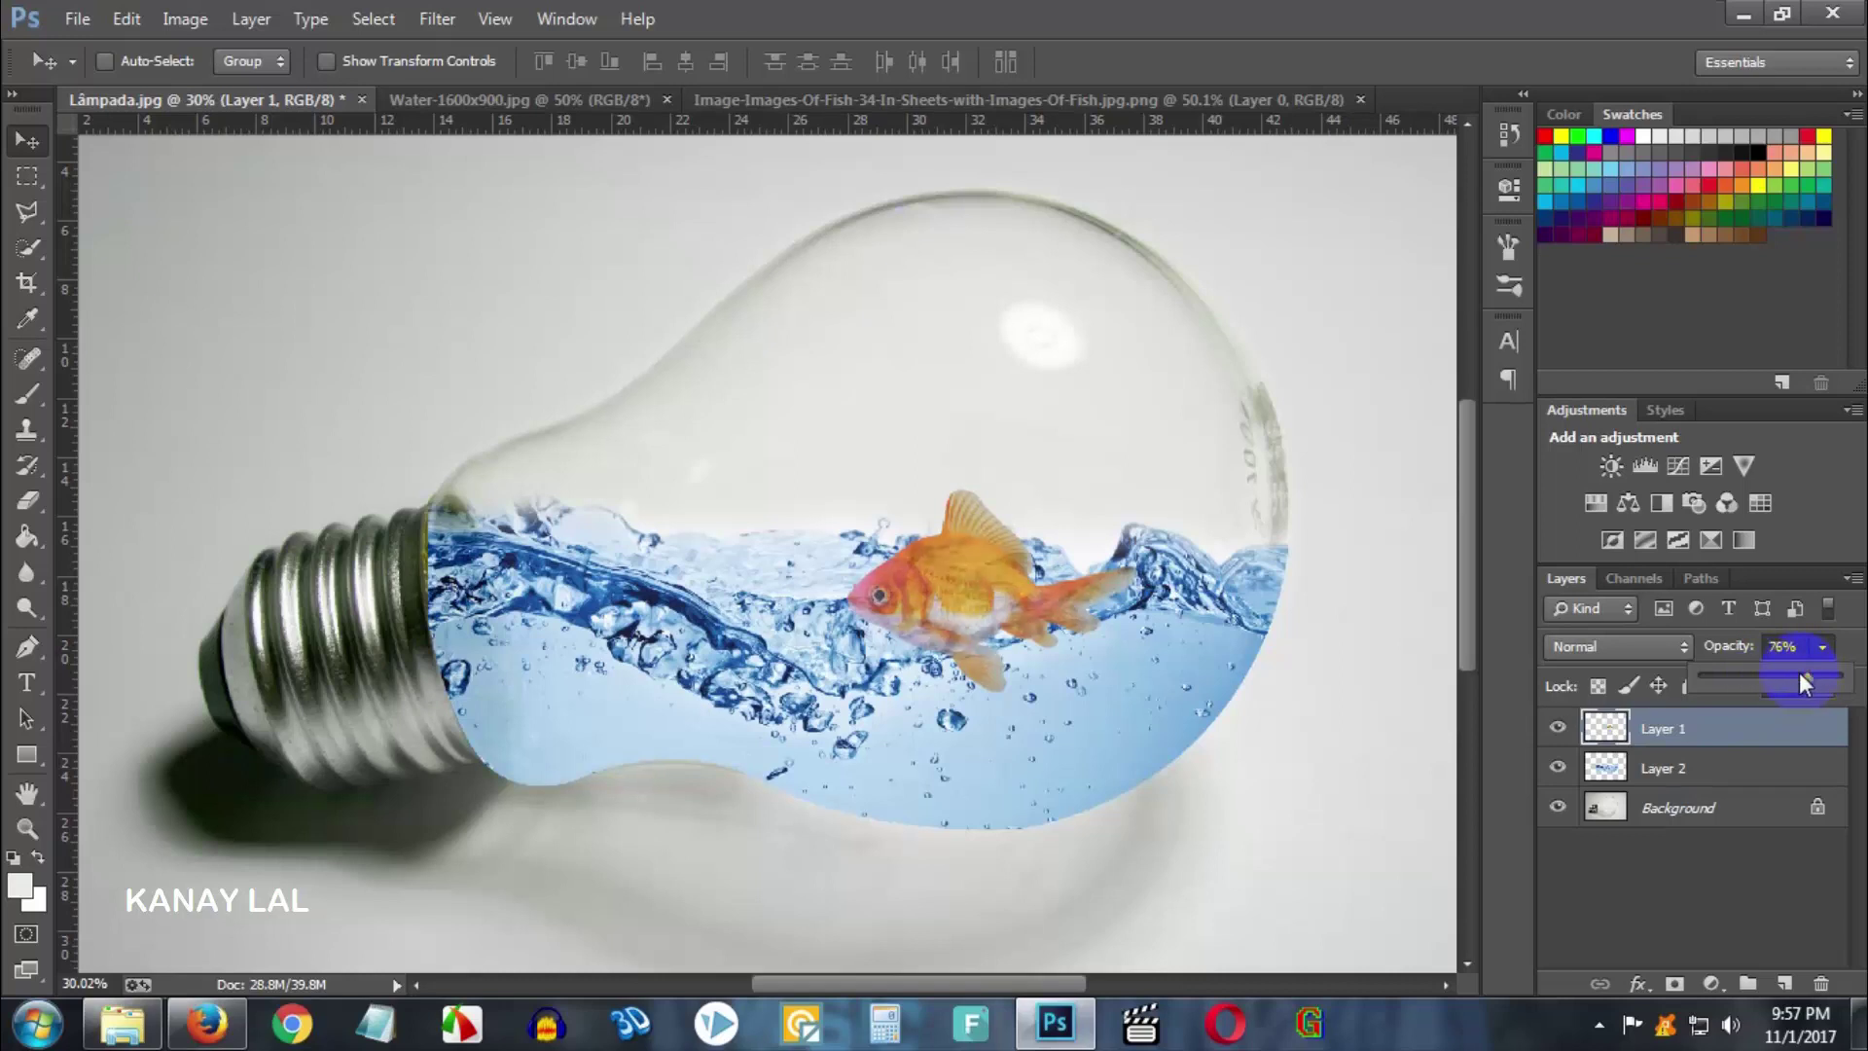
left_click_drag(988, 700, 1021, 780)
- Scale the goldfish to about 75% and place it in the clear water near the bulb's rounded end
key("ctrl+t")
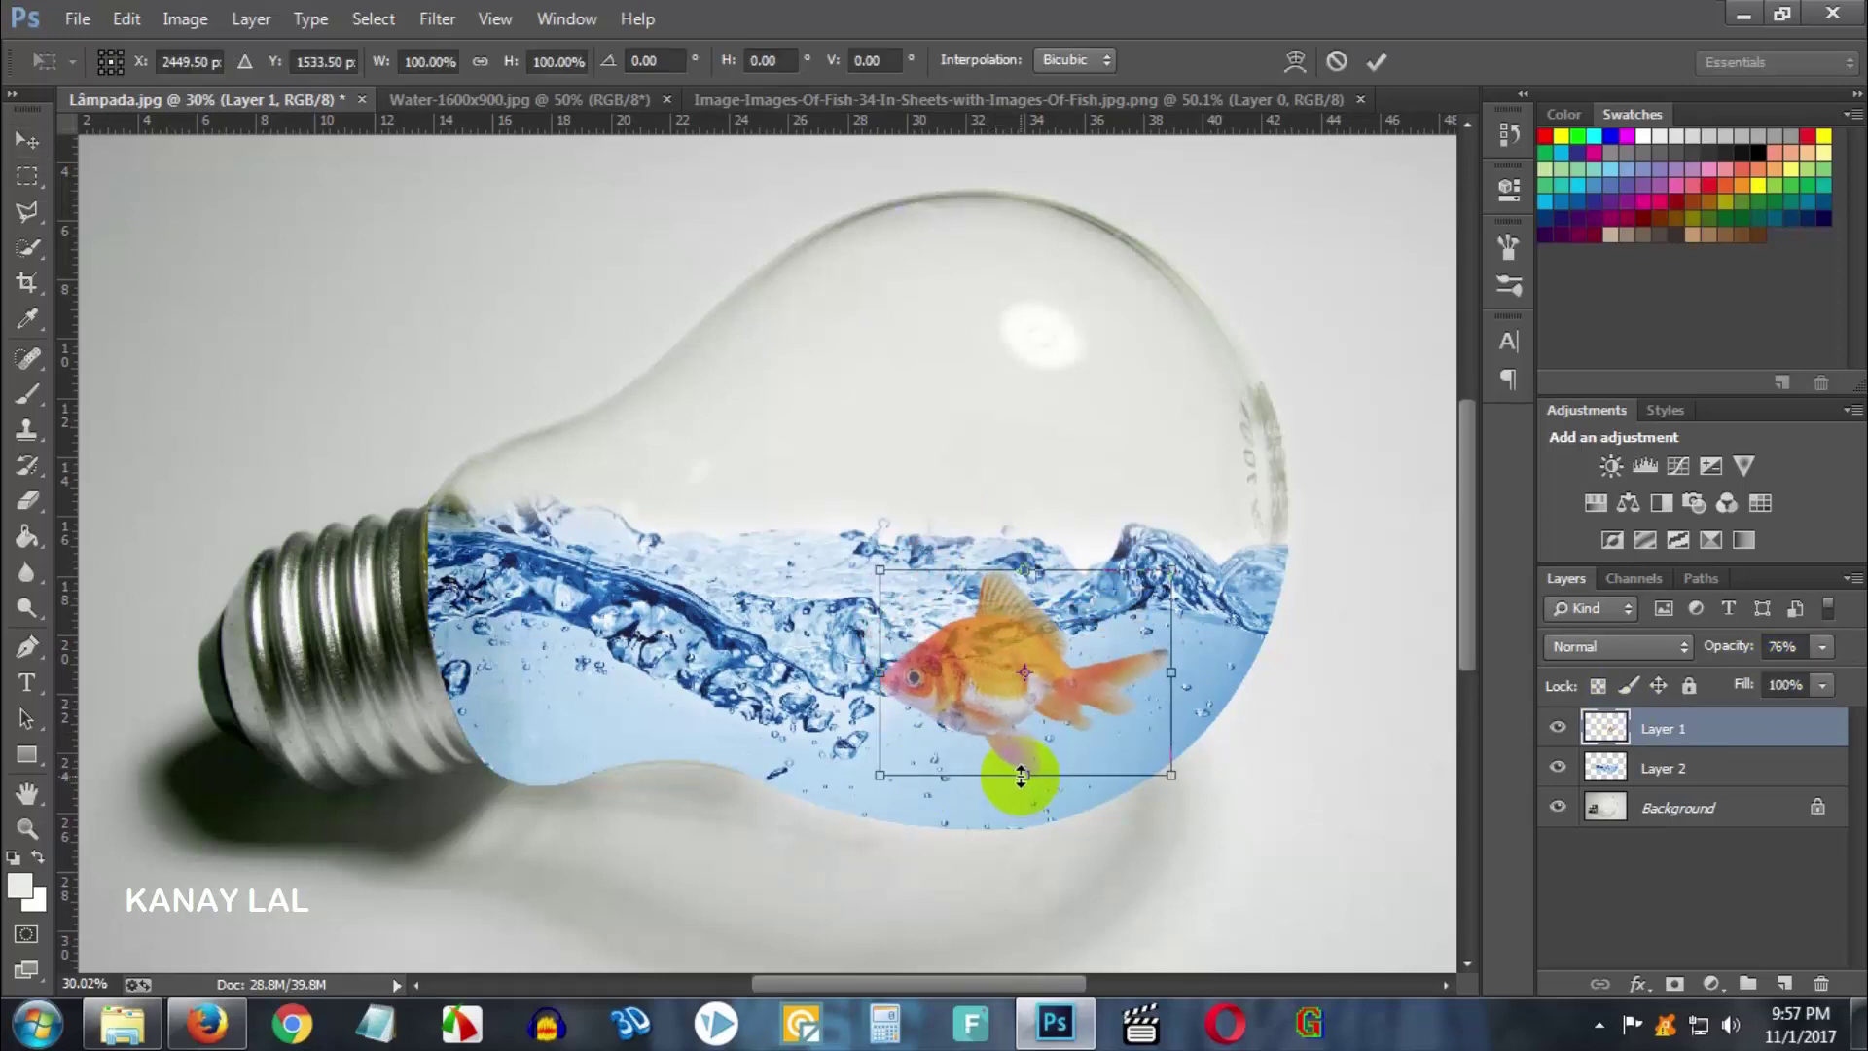
left_click_drag(887, 572, 970, 627)
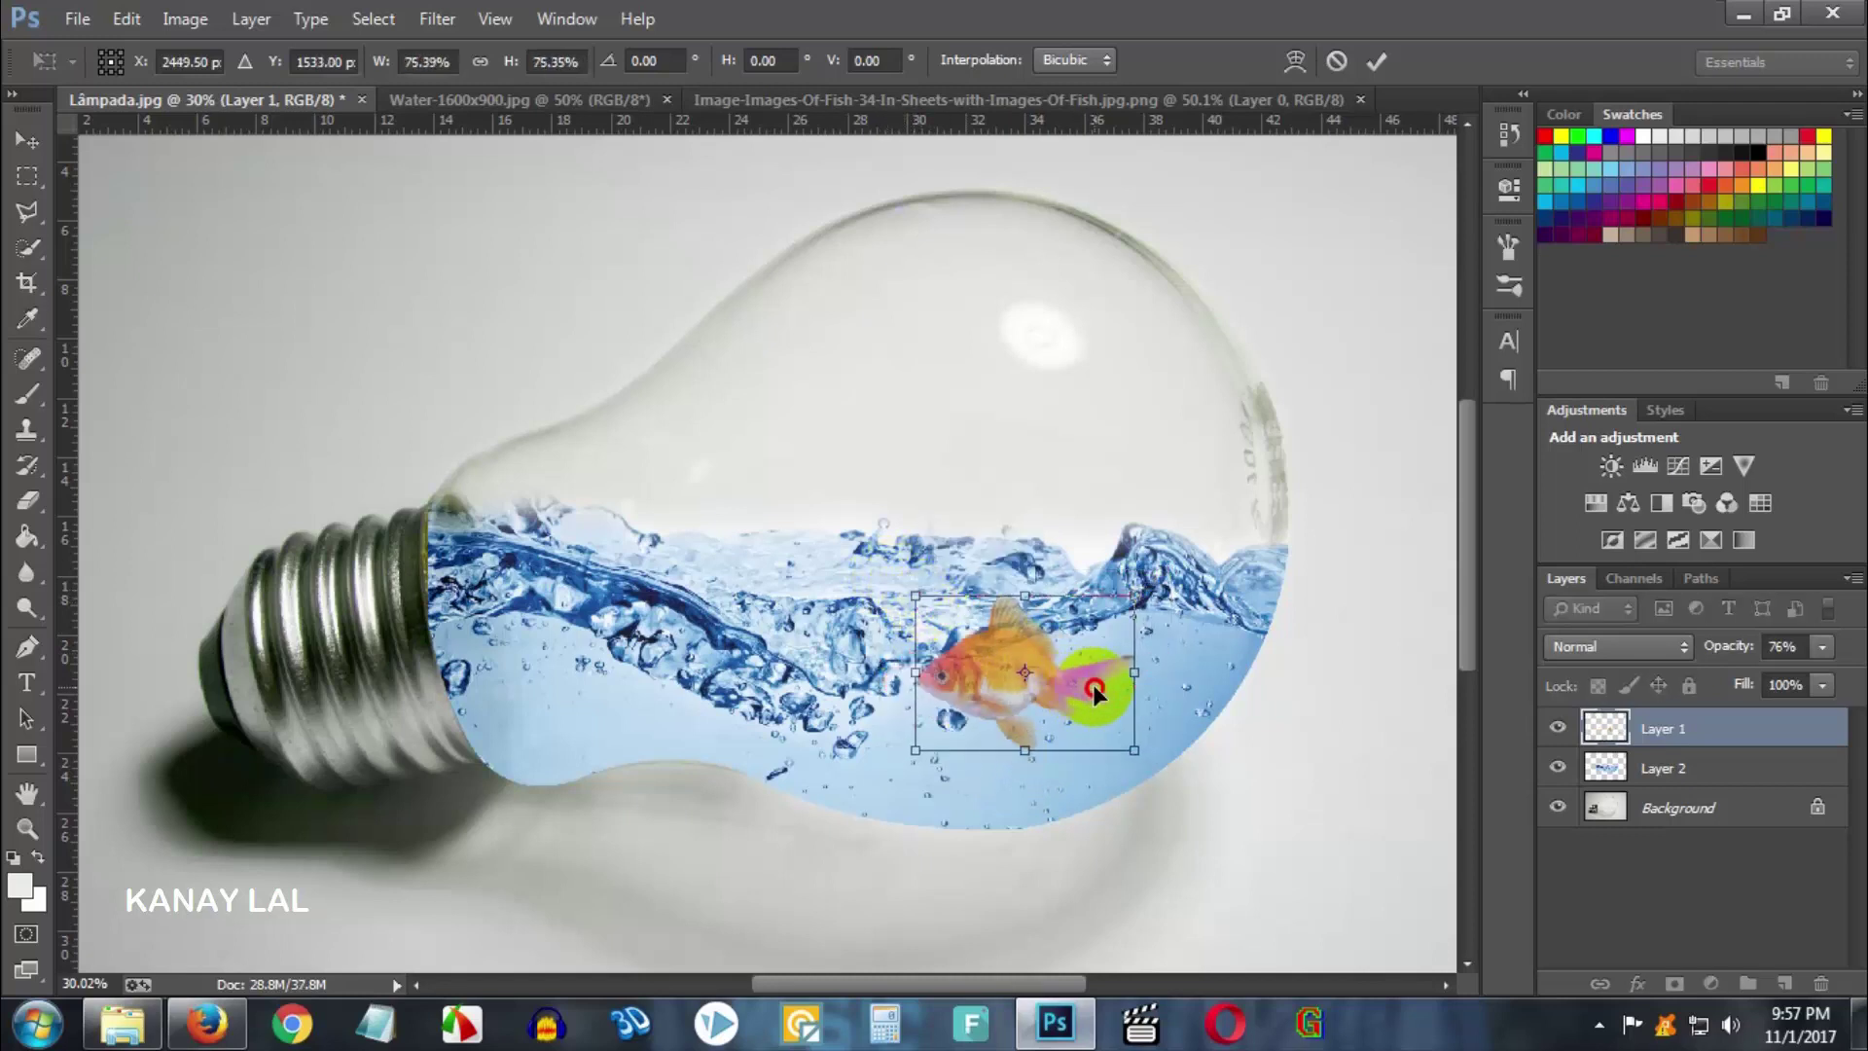
left_click_drag(1080, 687, 1142, 721)
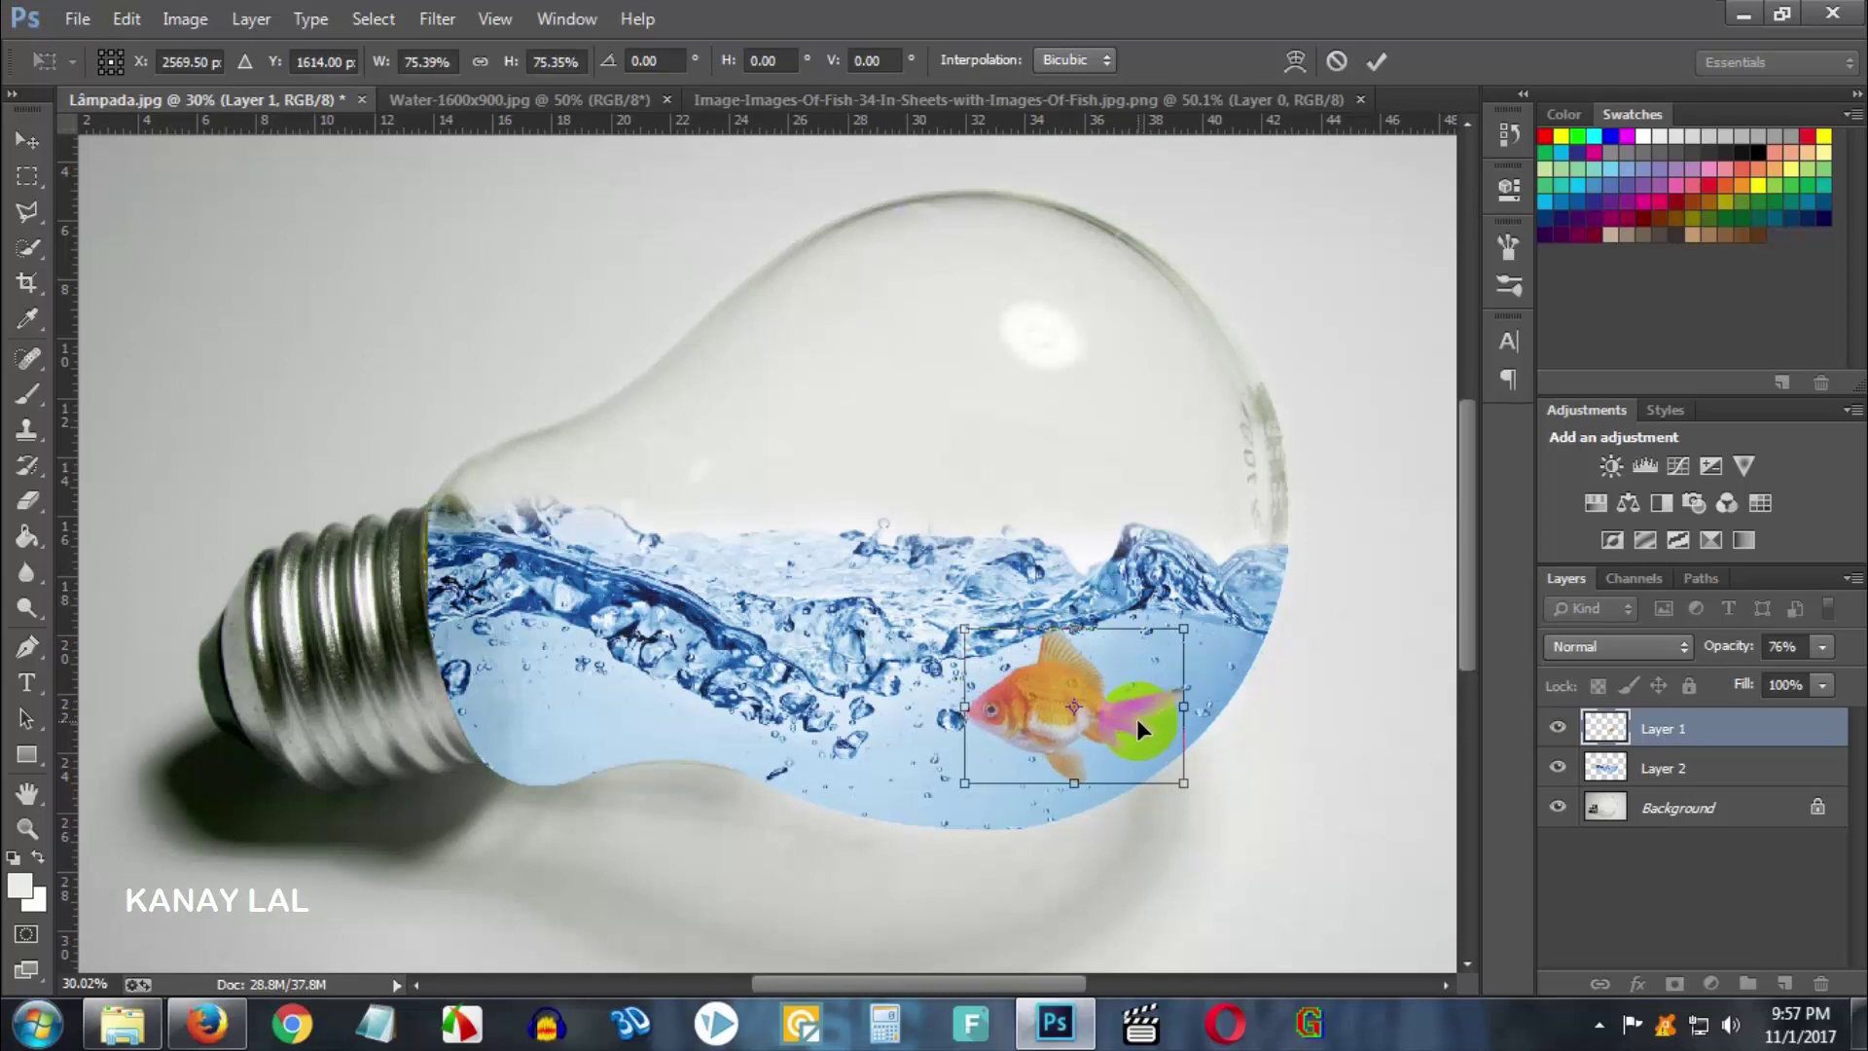
double_click(1136, 718)
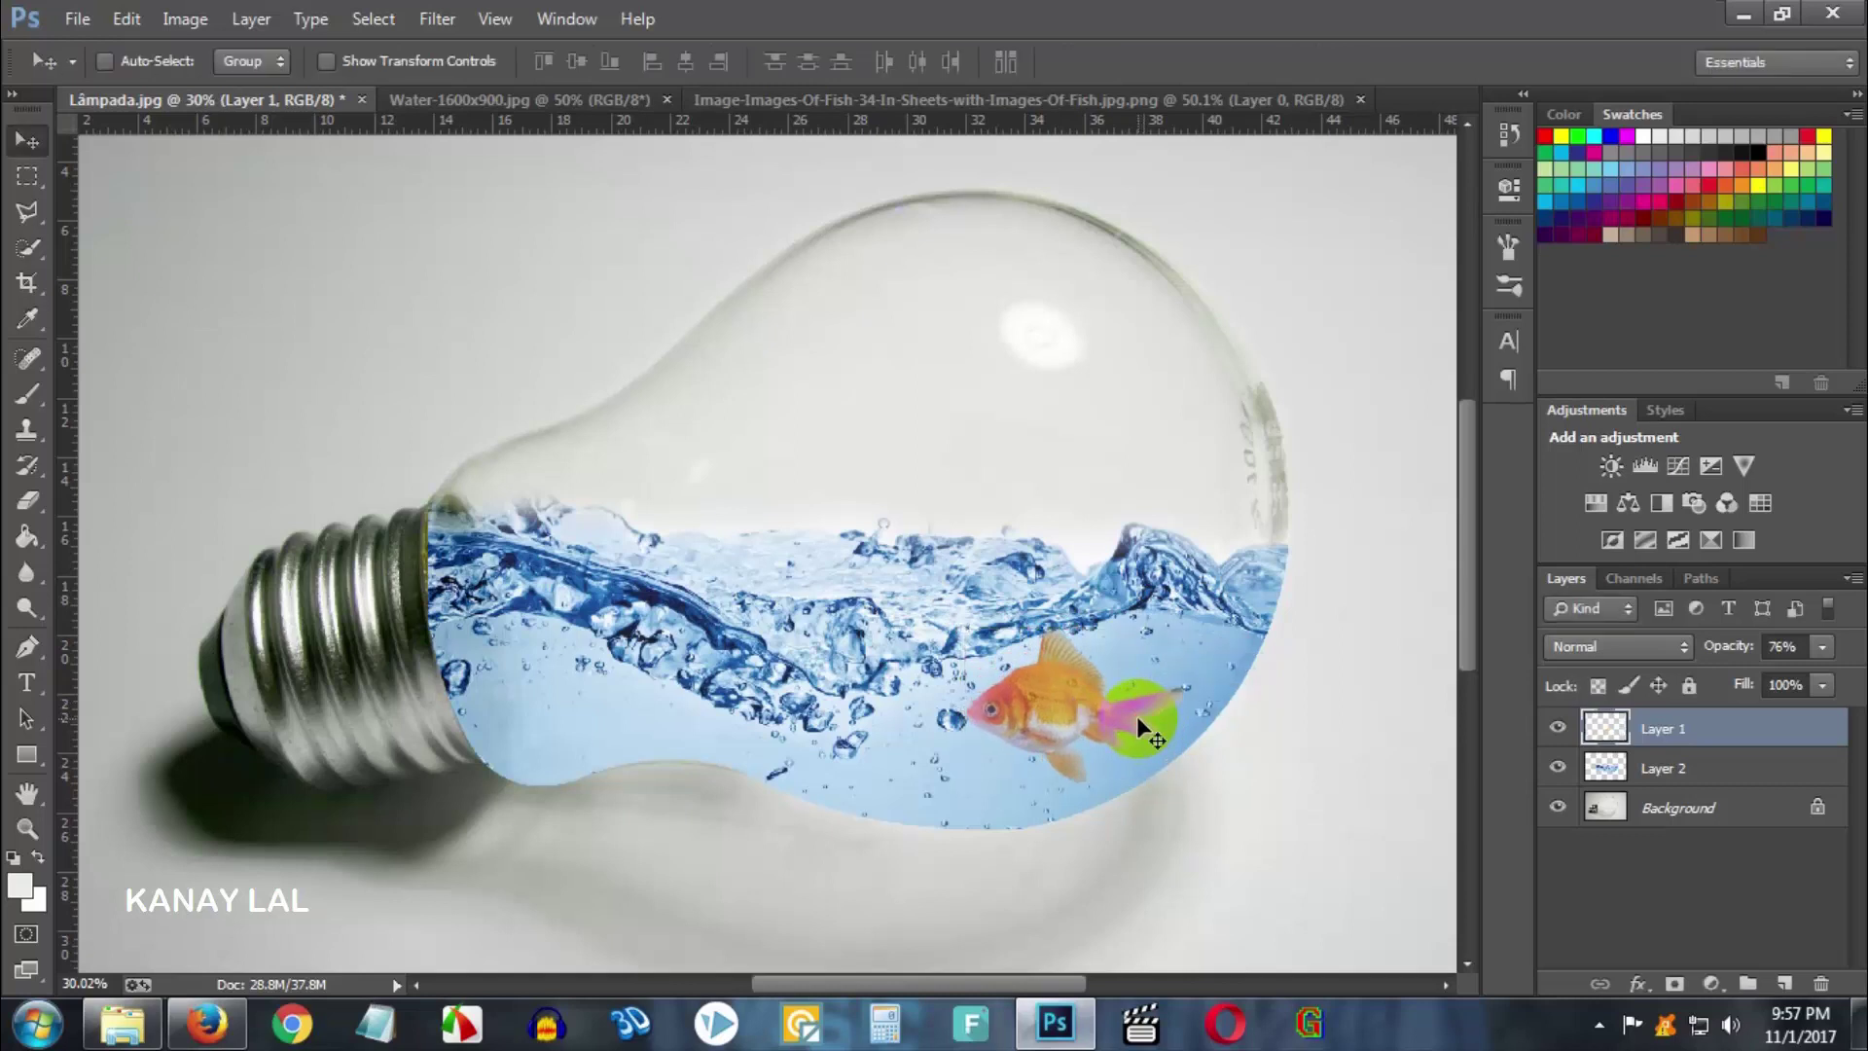
- Raise the goldfish layer's opacity to 100% and, after trying Overlay, set its blend mode to Multiply
left_click(1821, 647)
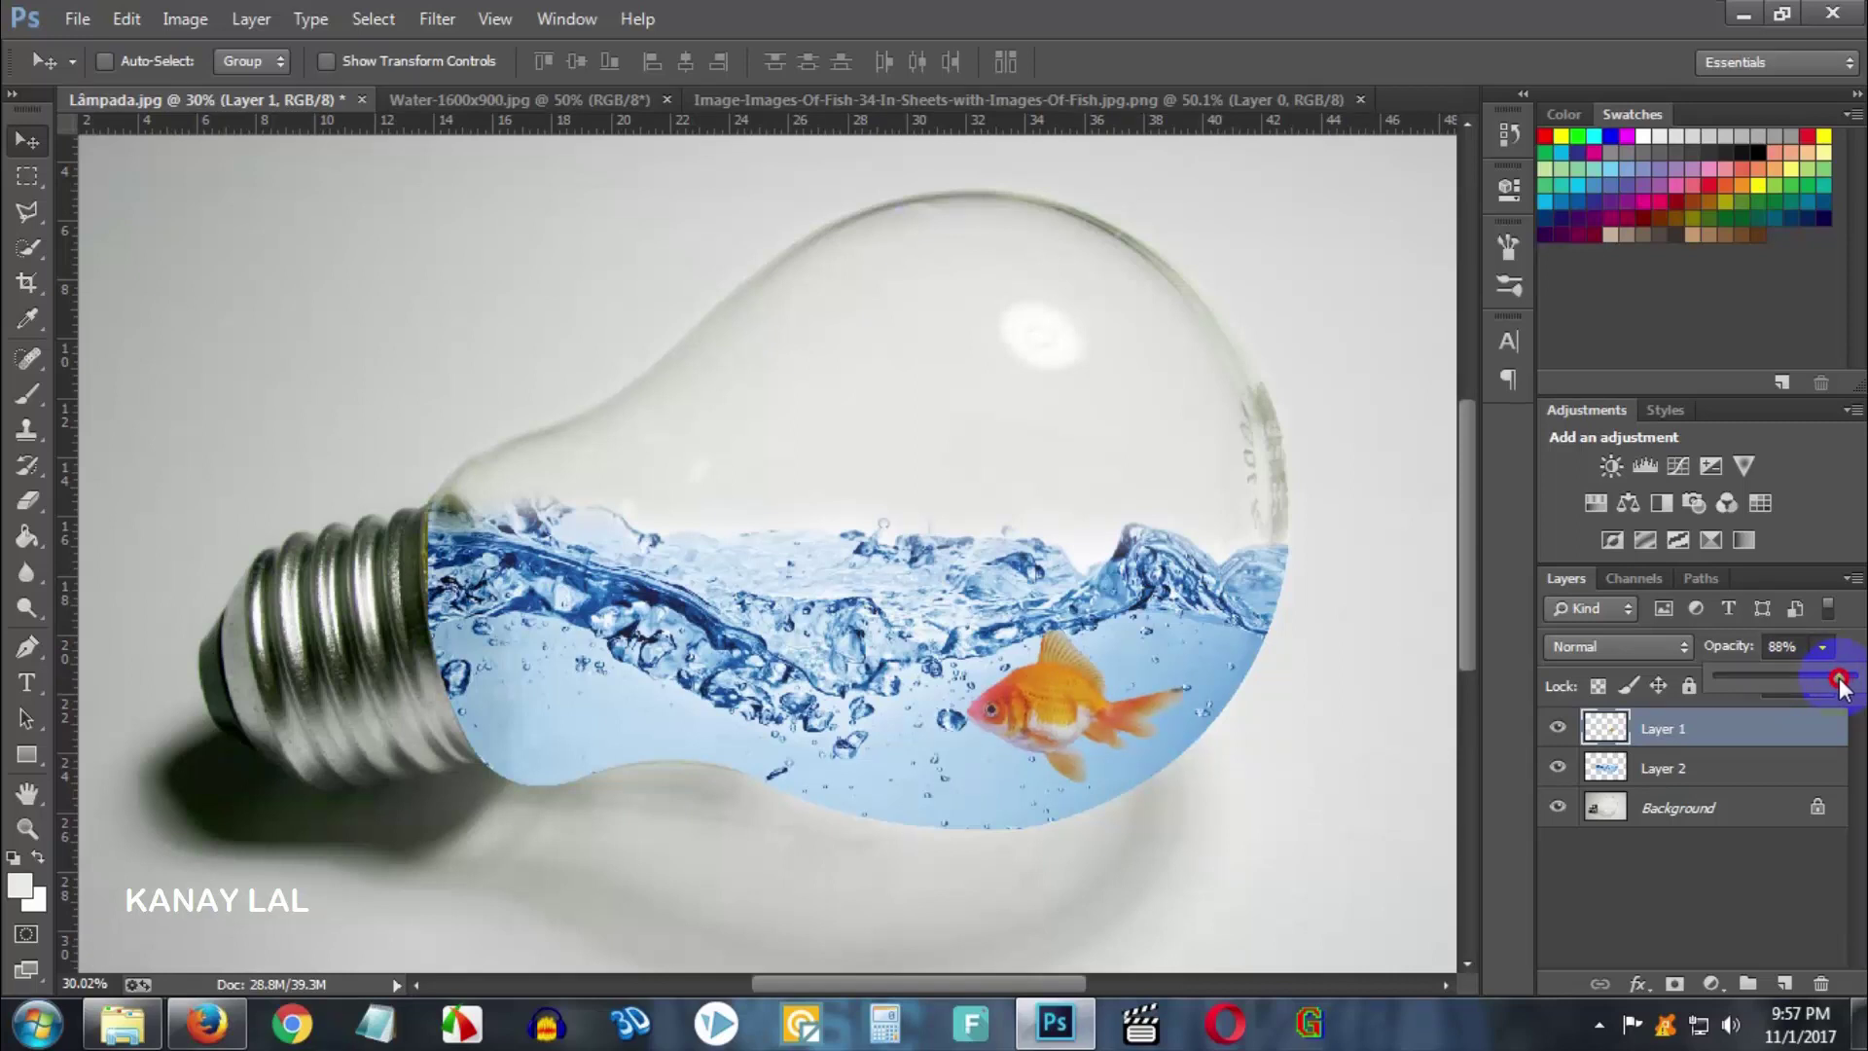
left_click_drag(1838, 681, 1860, 681)
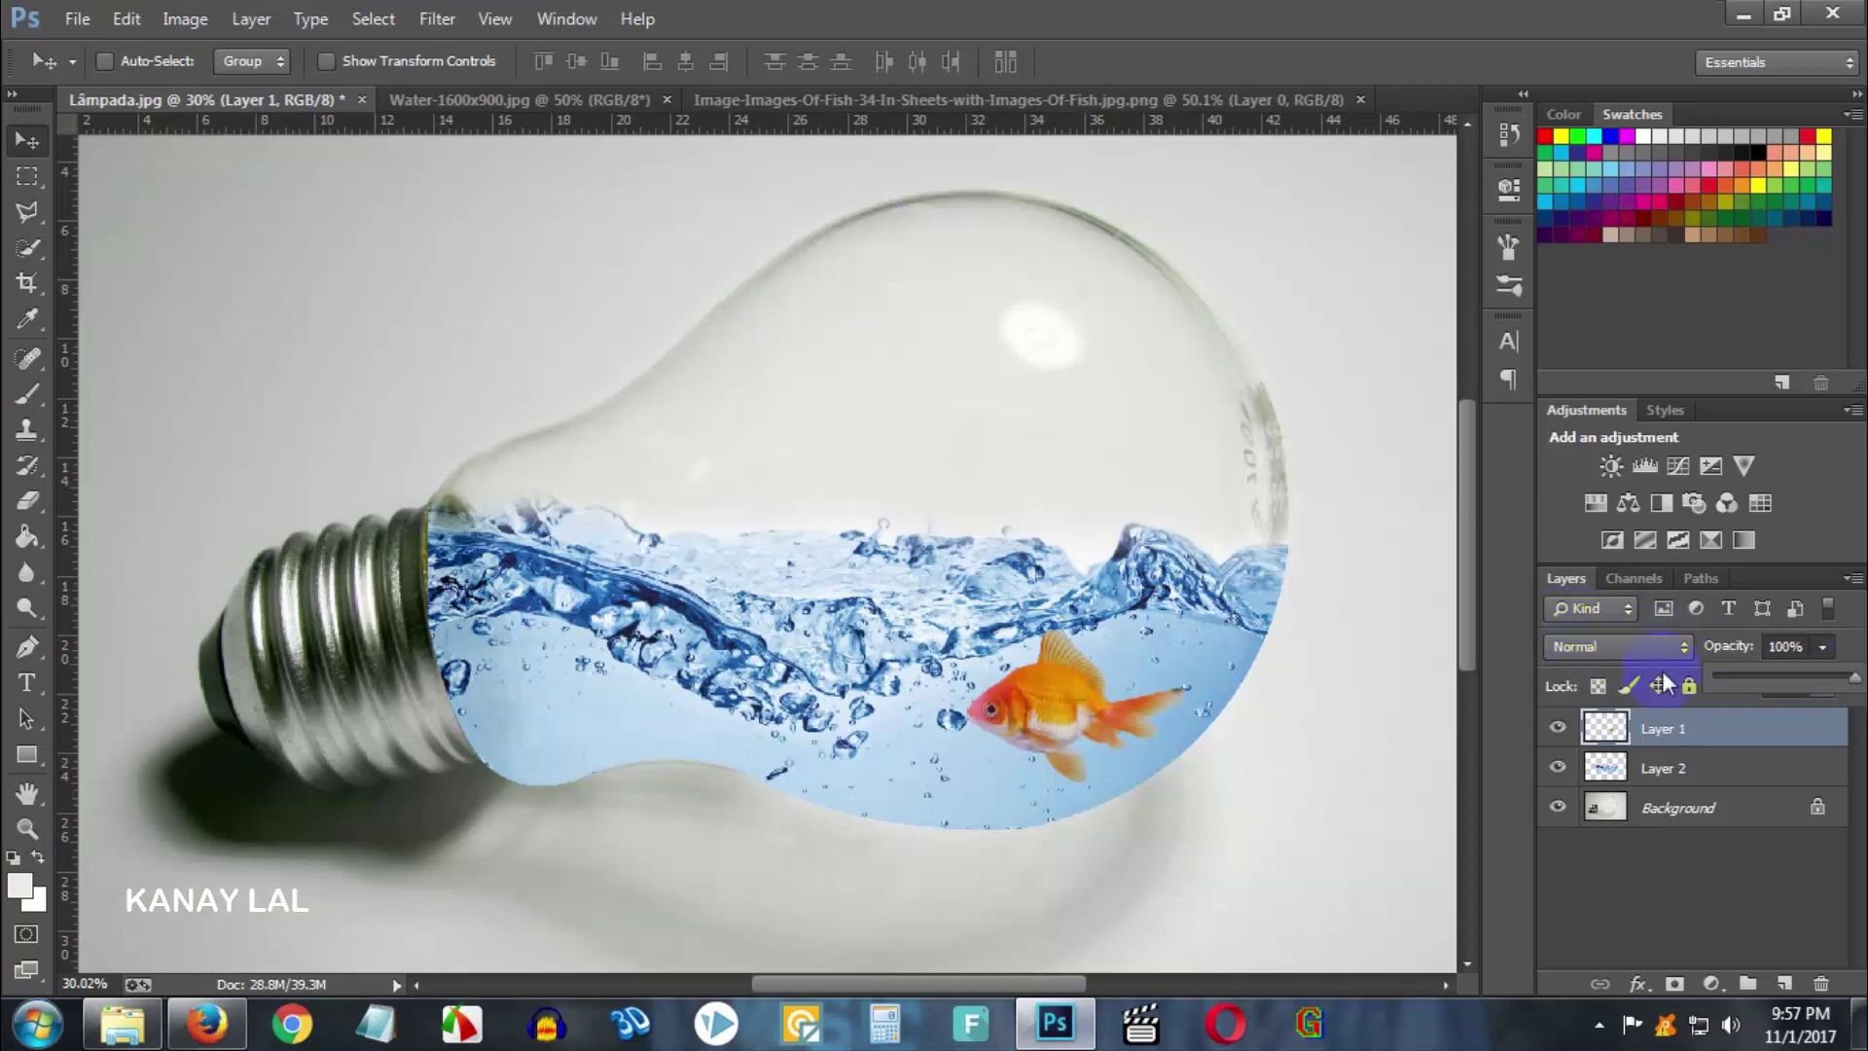
left_click(1717, 736)
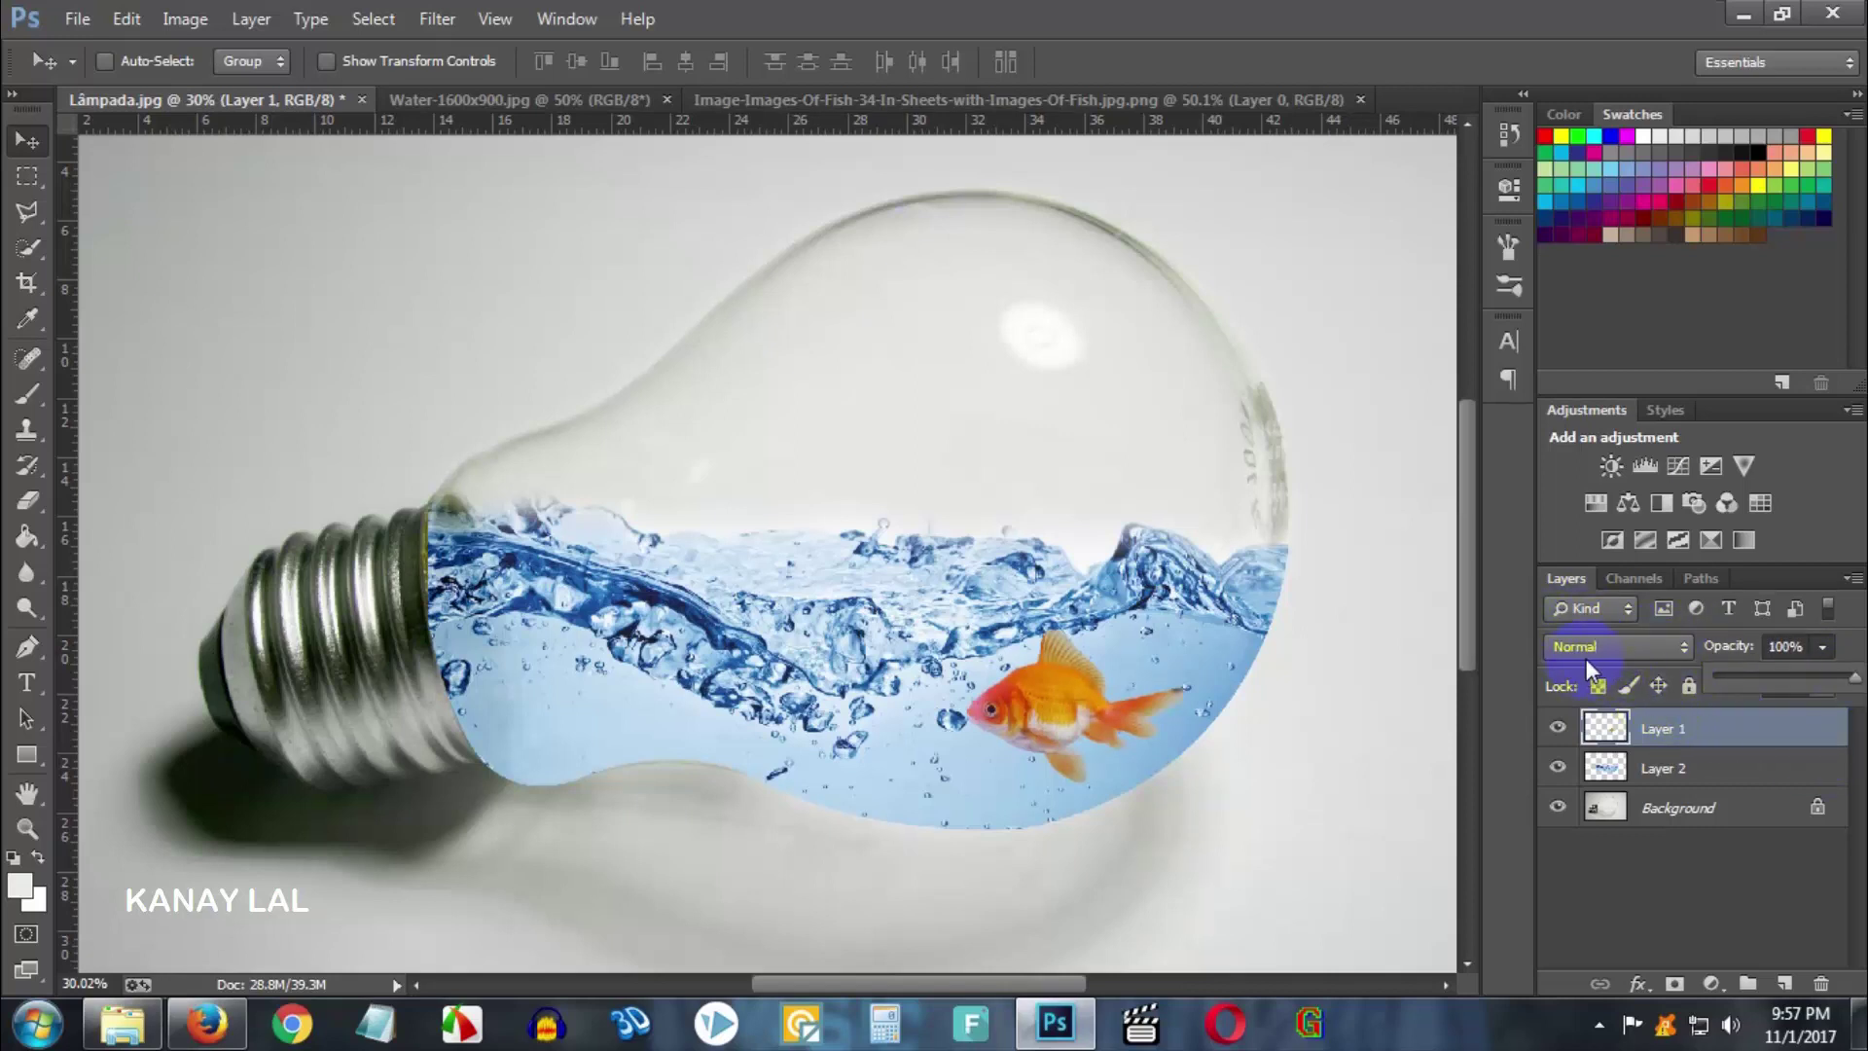
left_click_drag(1602, 650, 1569, 343)
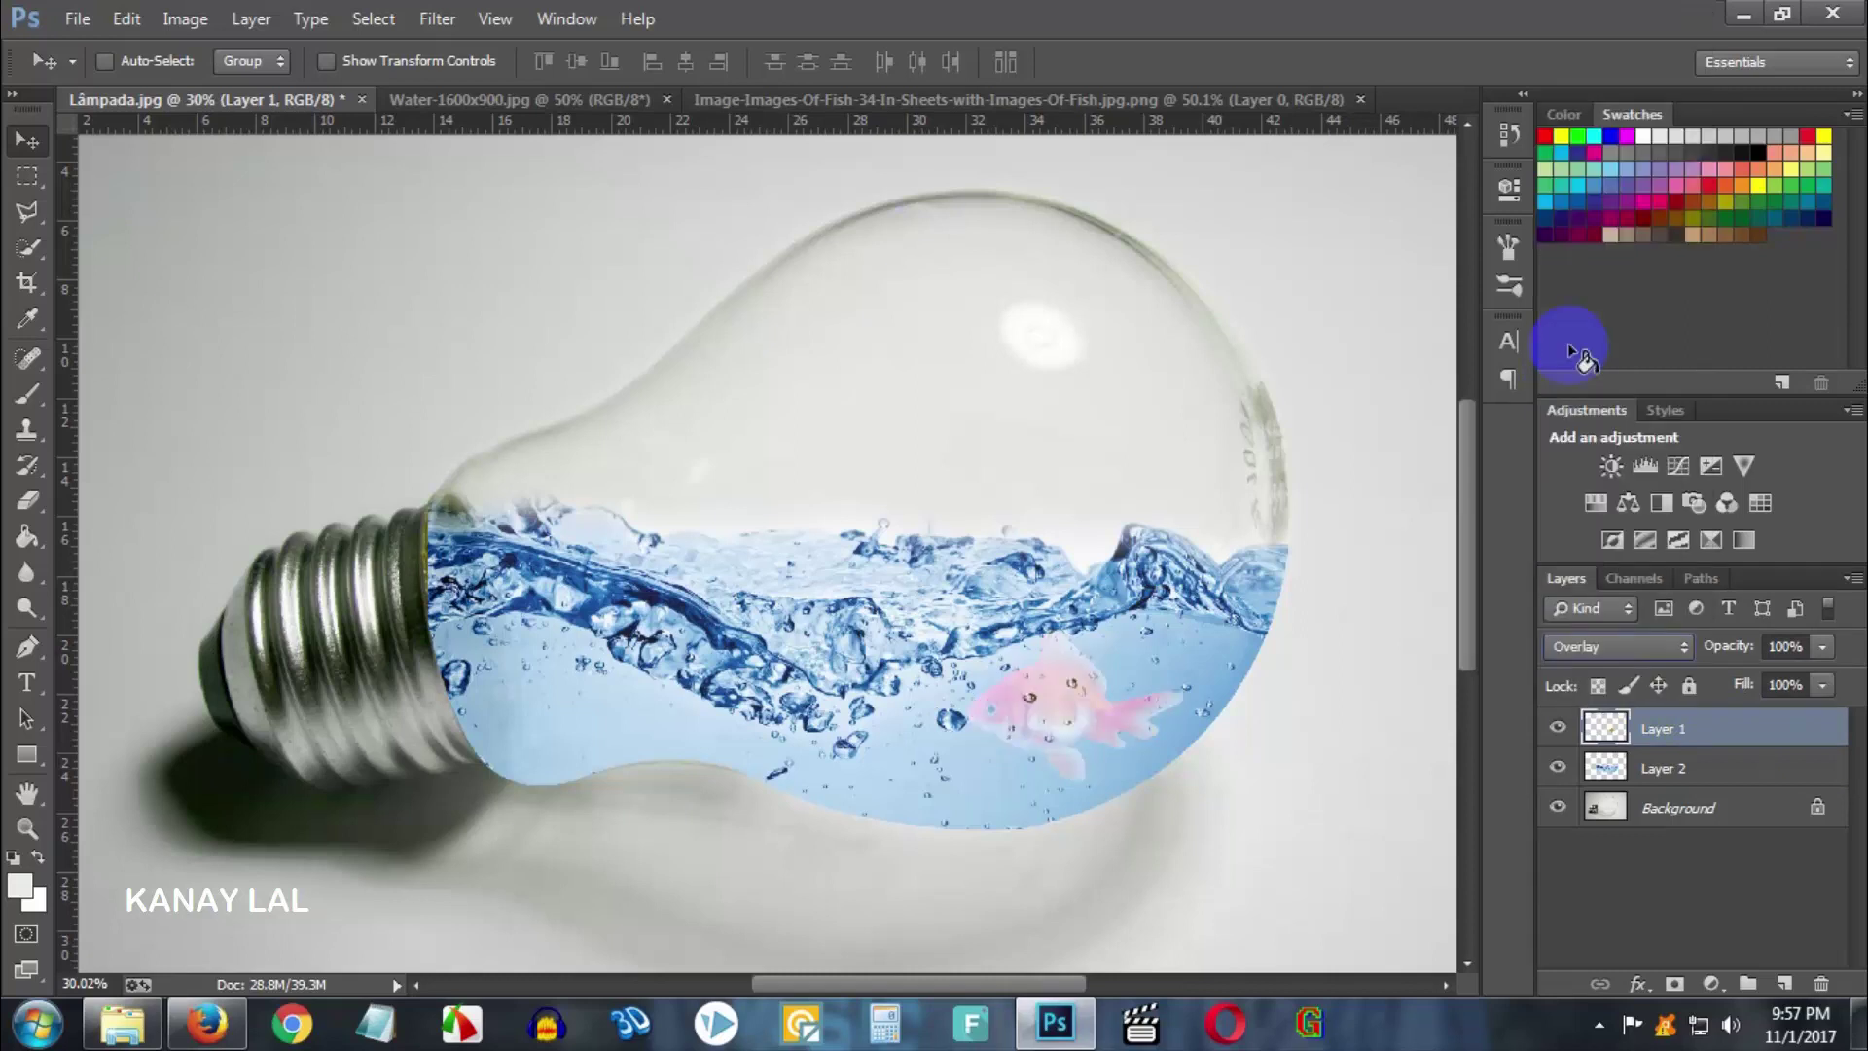
left_click_drag(1621, 660, 1569, 107)
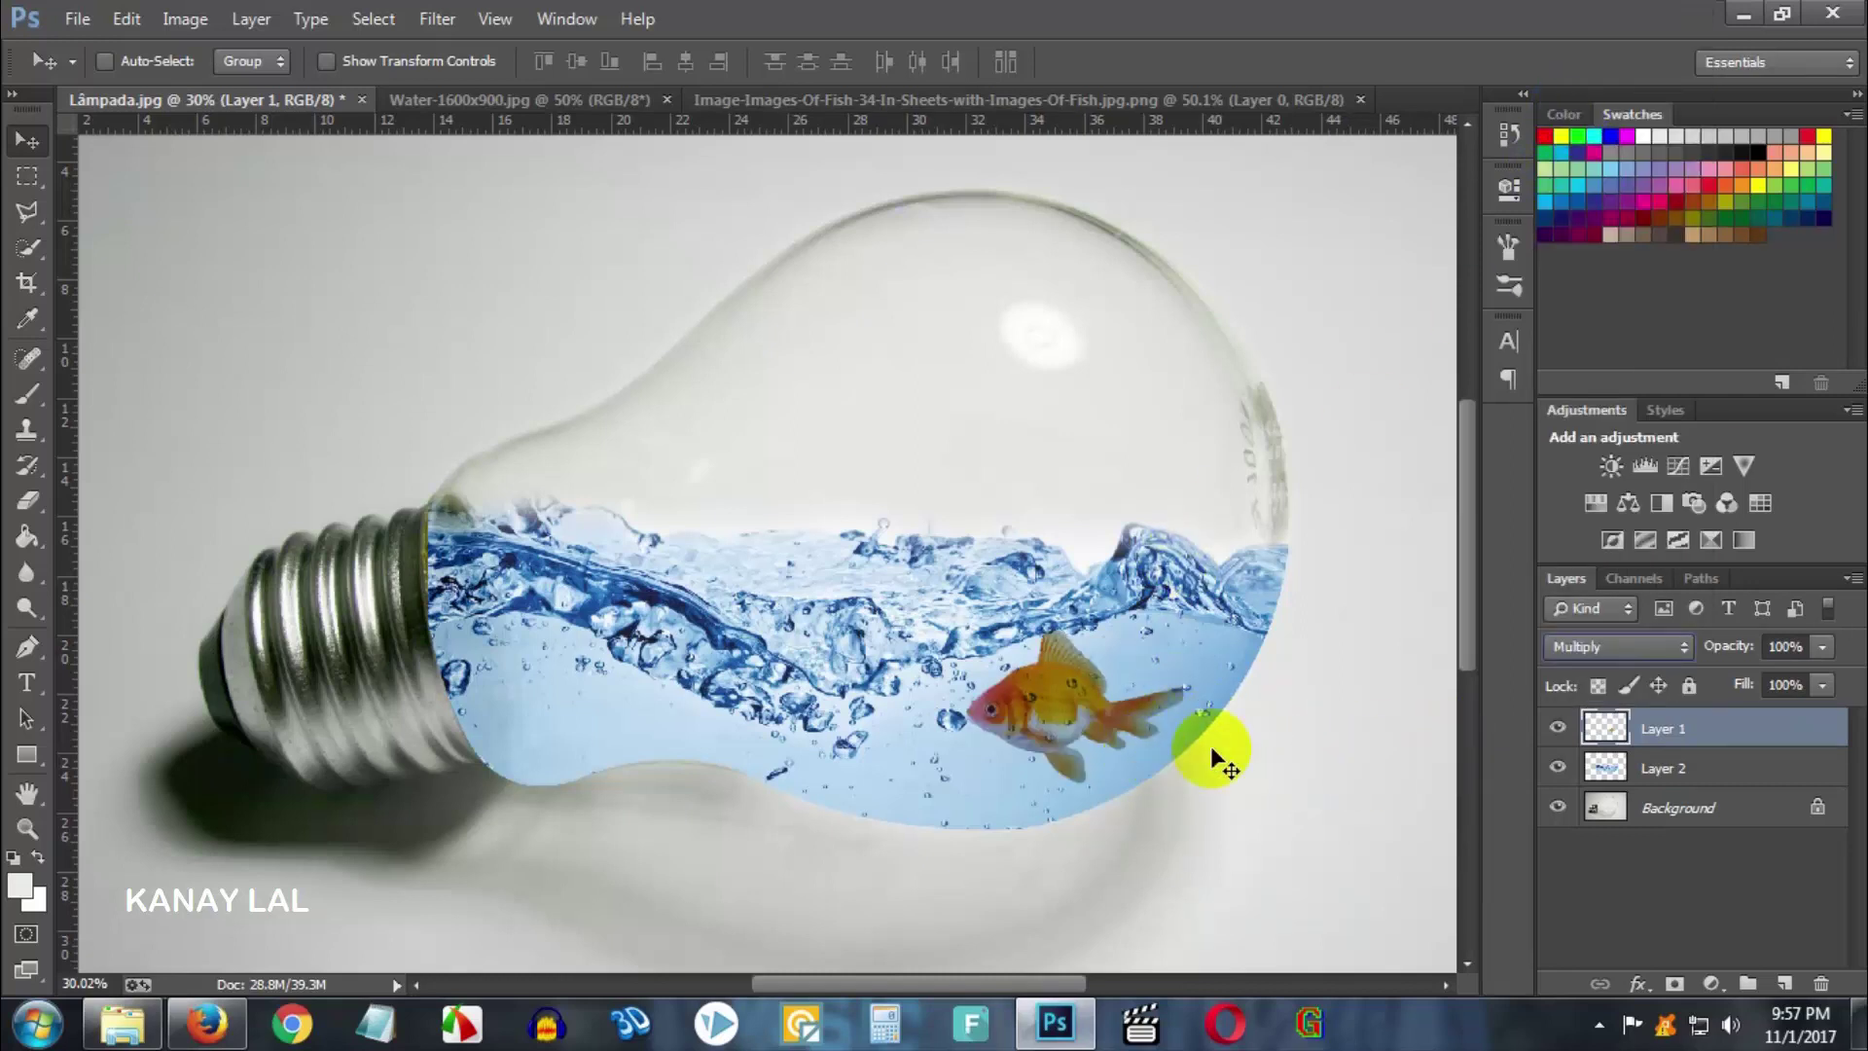
- Nudge the goldfish slightly closer to the glass at the bulb's rounded end
mouse_move(1264, 759)
left_mouse_down()
mouse_move(1220, 740)
mouse_move(1233, 709)
mouse_move(1270, 774)
left_mouse_up()
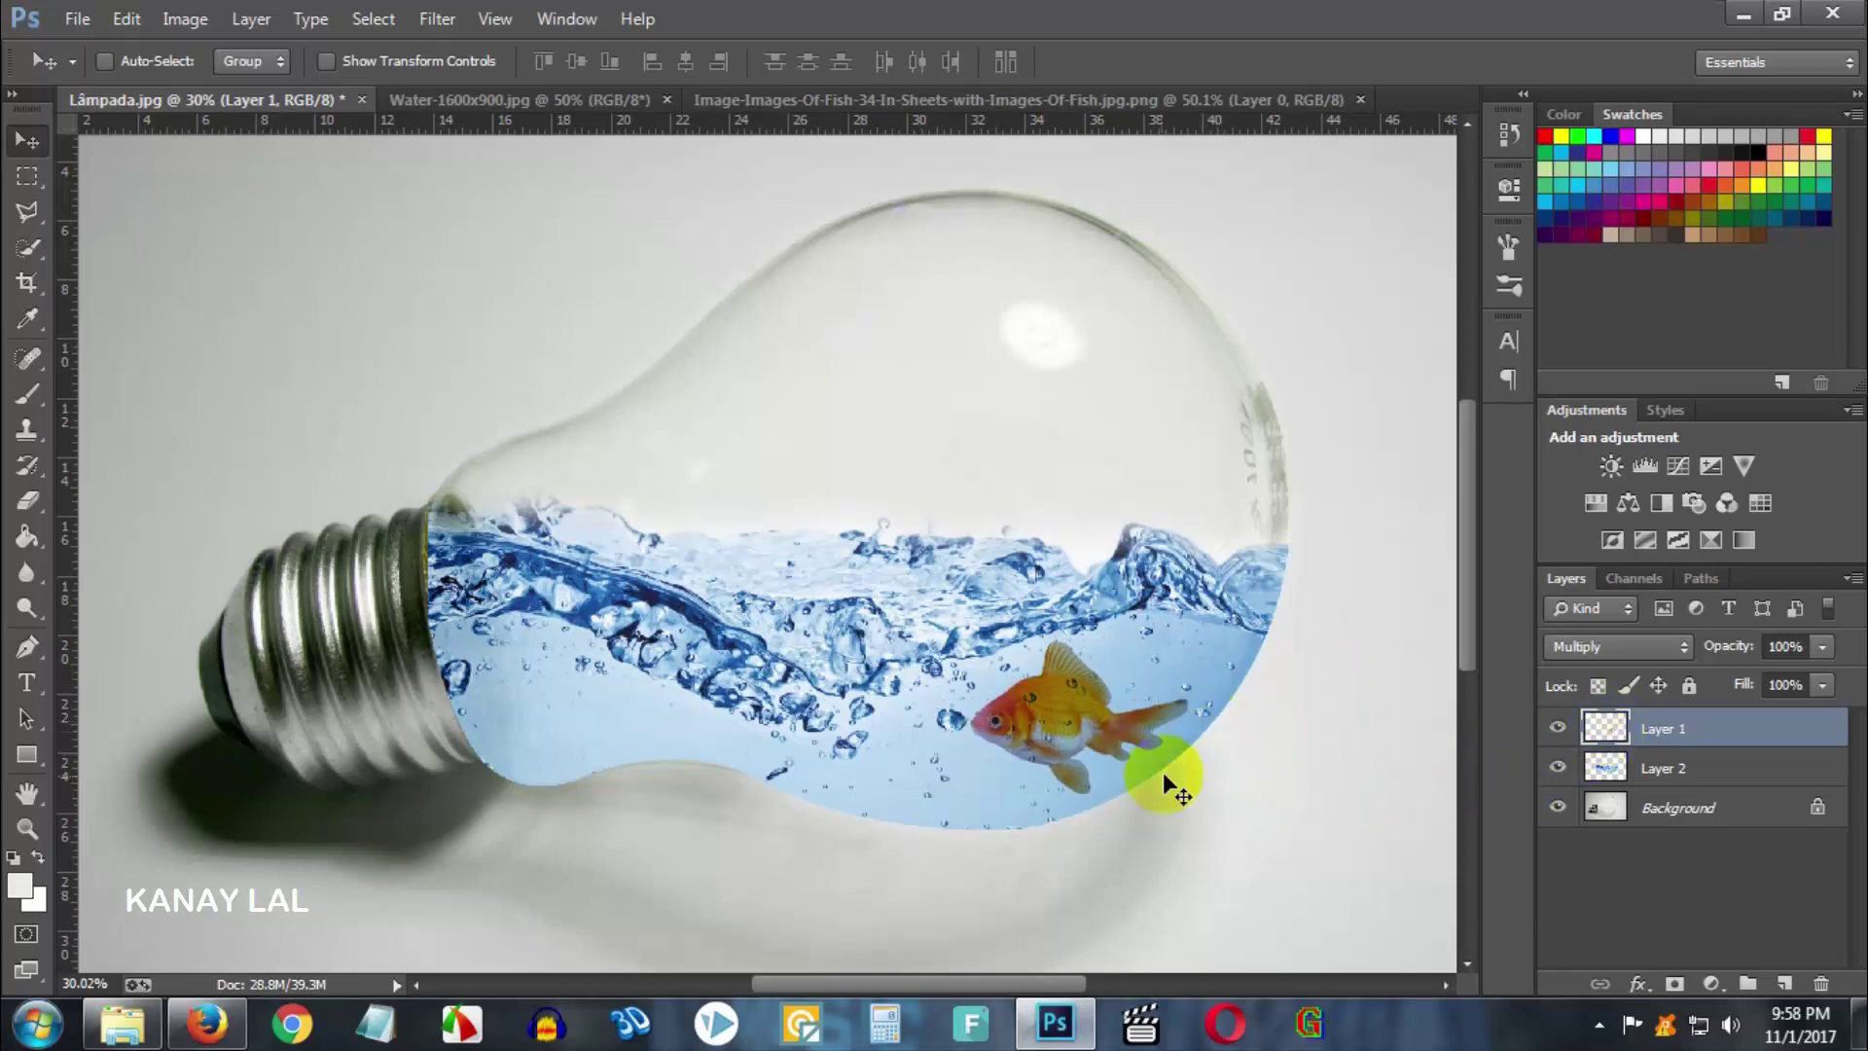
left_click_drag(1164, 773, 1172, 763)
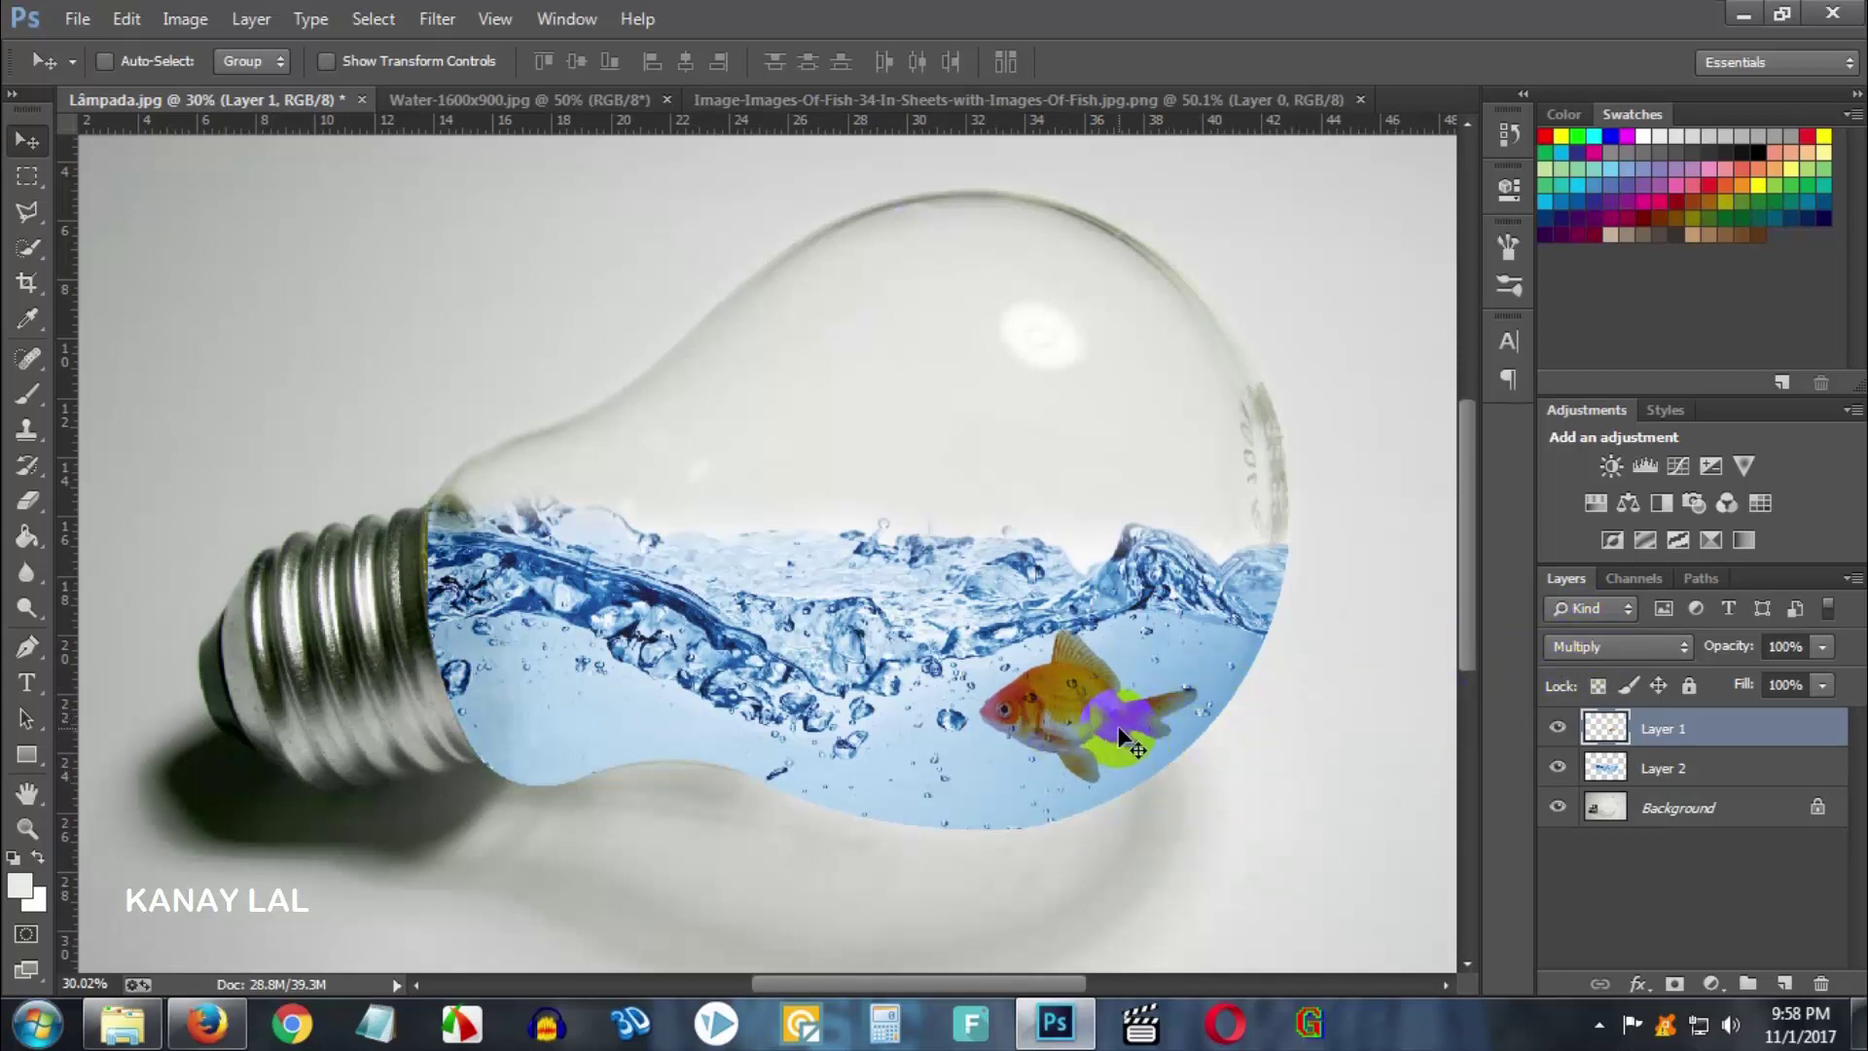
mouse_move(1119, 728)
left_mouse_down()
mouse_move(1154, 726)
mouse_move(1135, 731)
left_mouse_up()
- Duplicate the goldfish into the water near the bulb's screw base and flip the copy horizontally to face the first fish
key("alt")
left_click_drag(1138, 763, 720, 755)
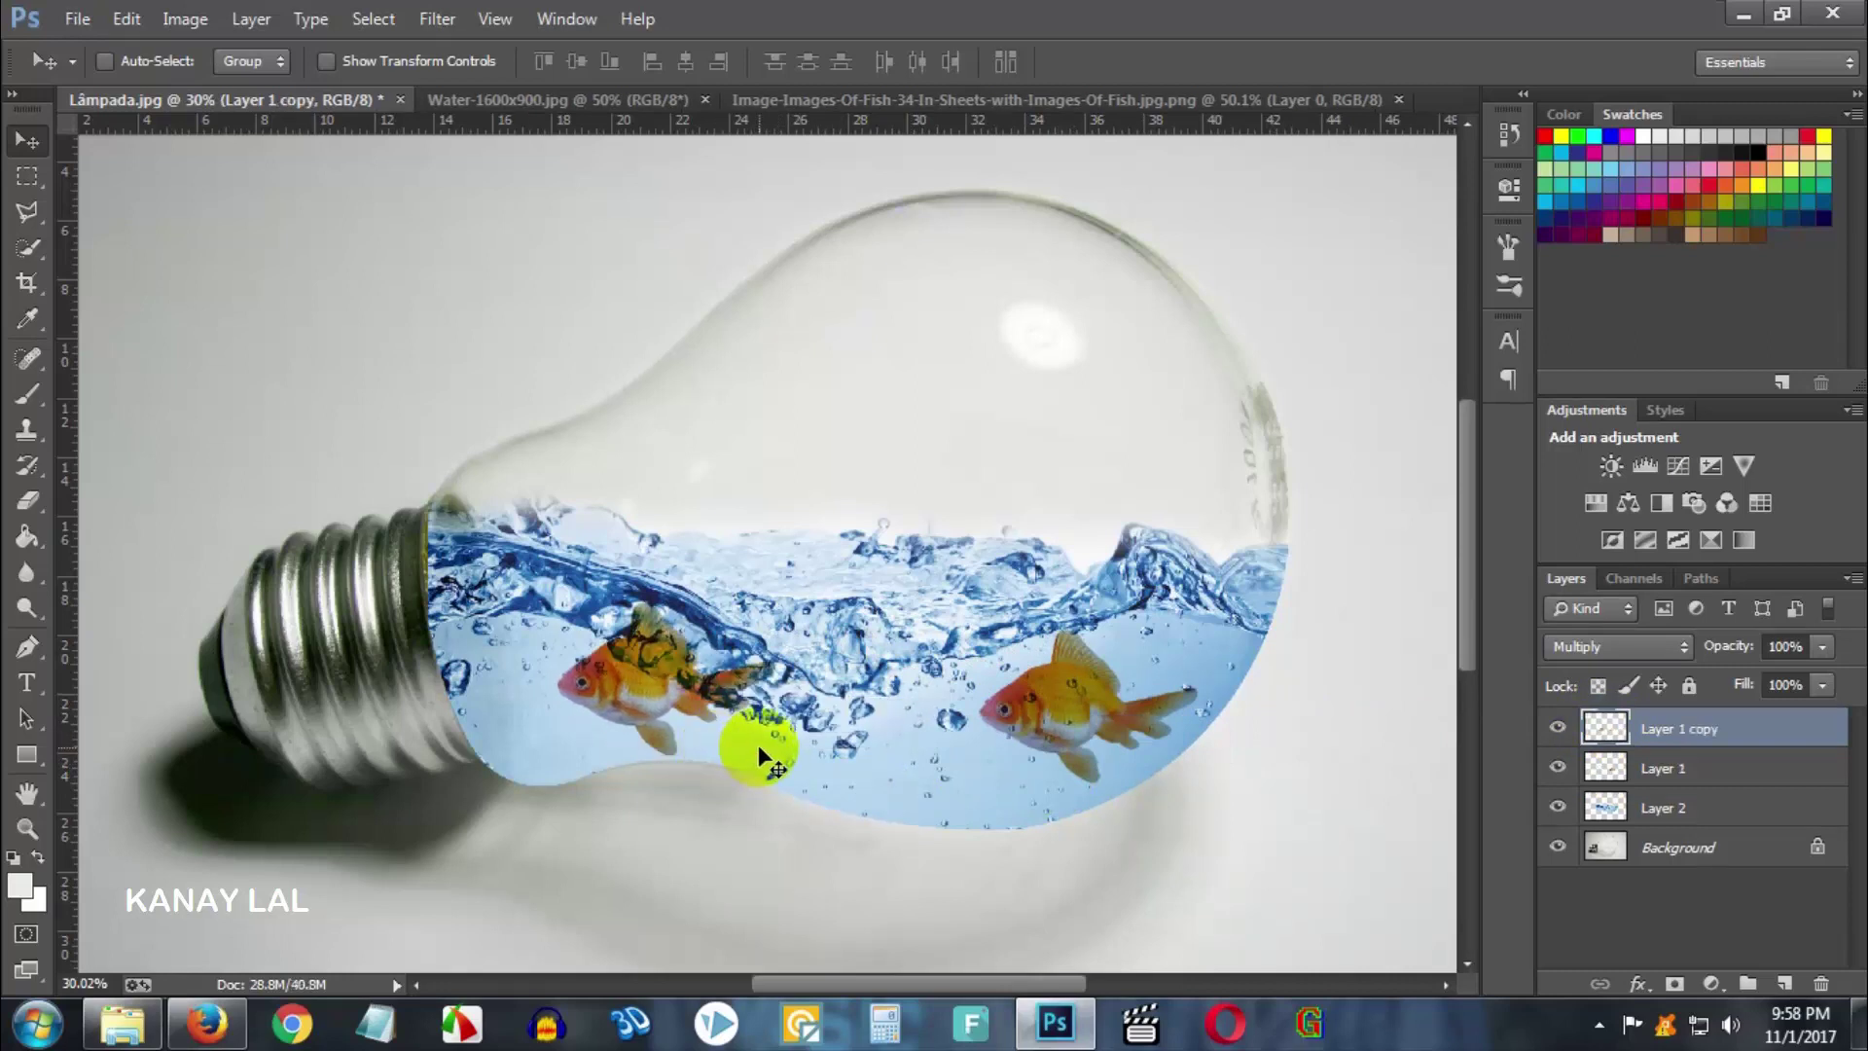
key("ctrl+t")
right_click(701, 683)
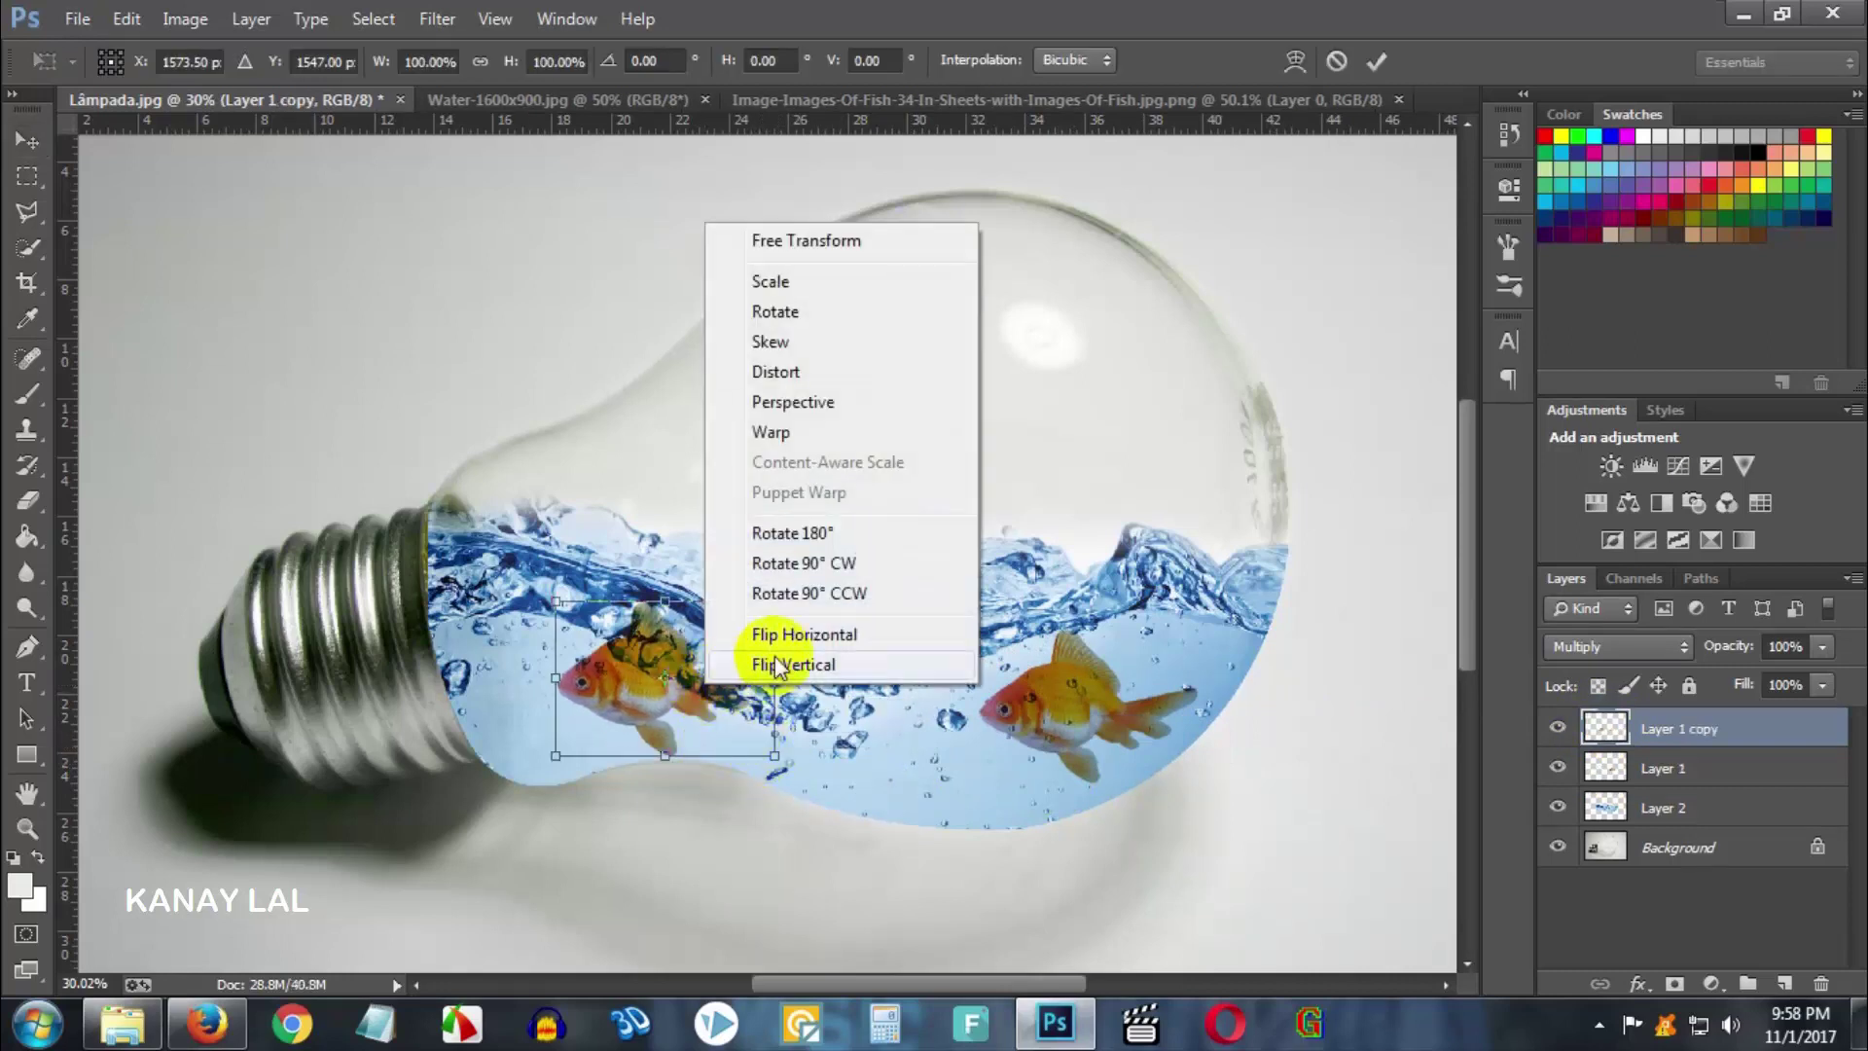
left_click(796, 634)
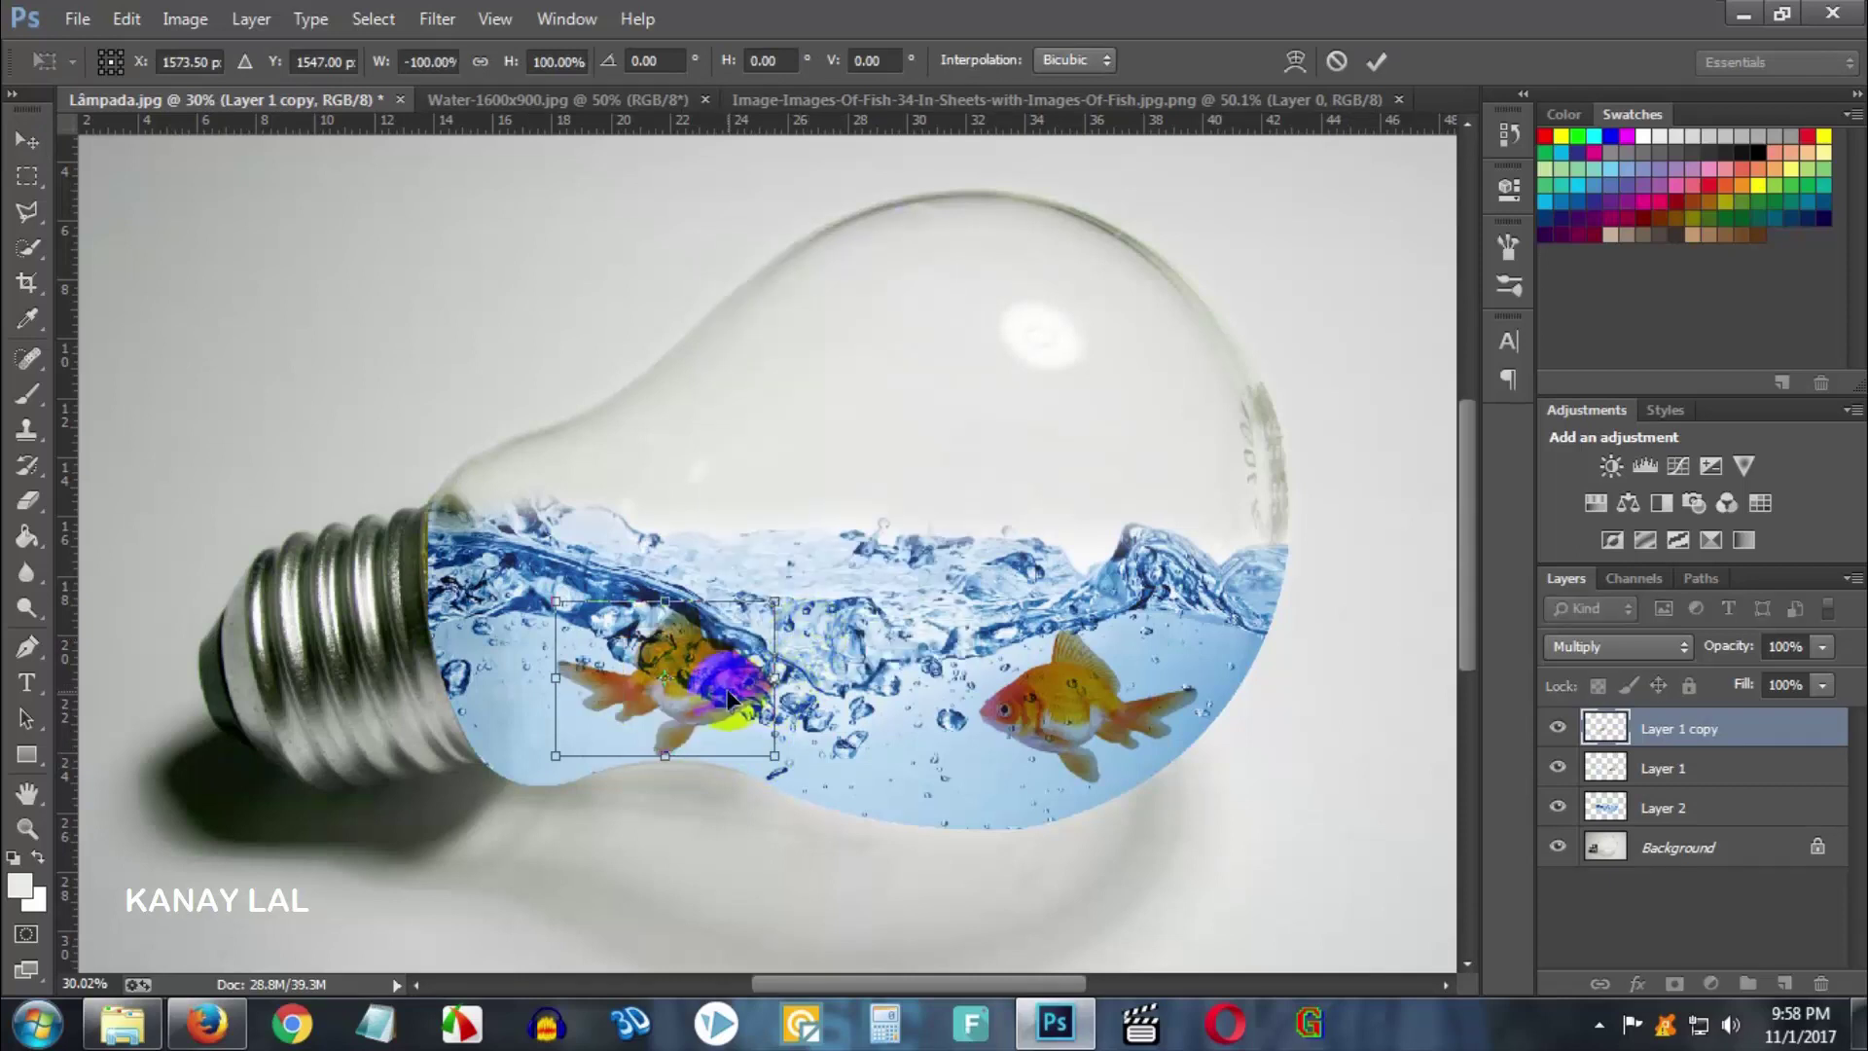
mouse_move(728, 697)
left_mouse_down()
mouse_move(783, 681)
mouse_move(893, 745)
mouse_move(680, 750)
mouse_move(750, 668)
mouse_move(790, 674)
mouse_move(736, 696)
left_mouse_up()
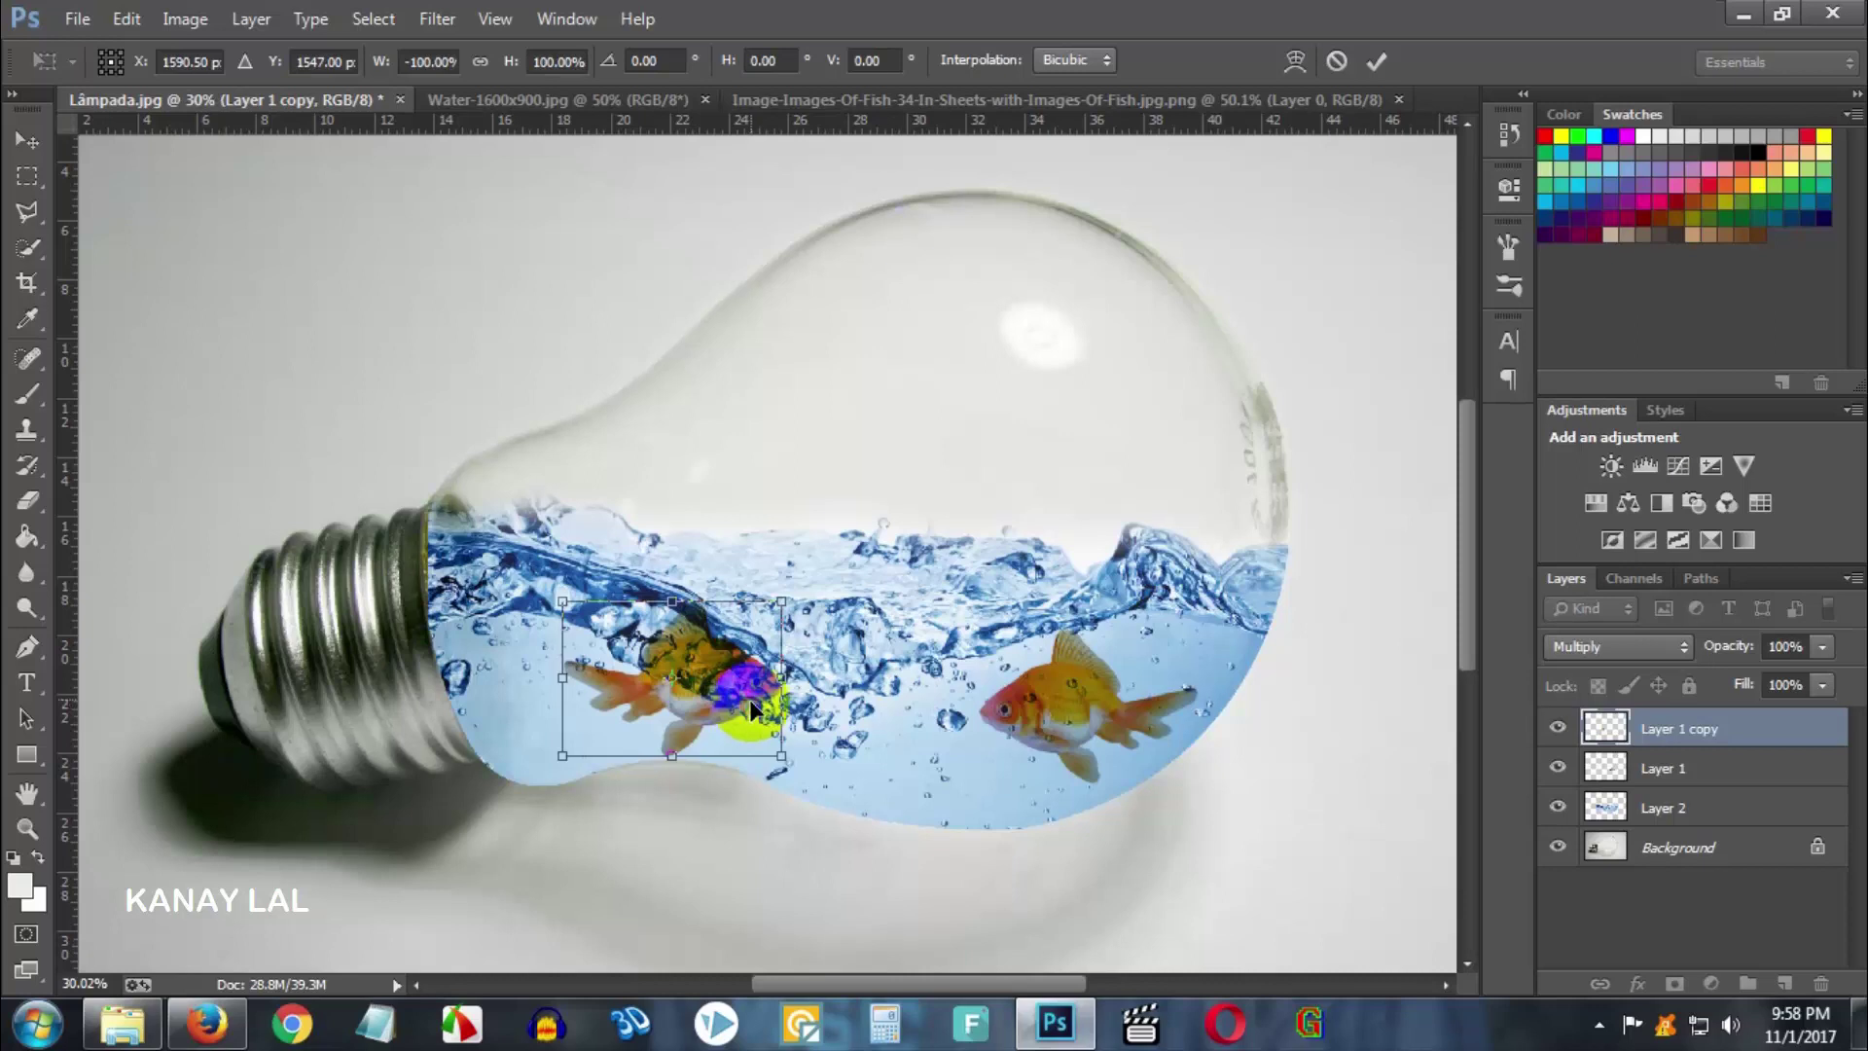
key("Return")
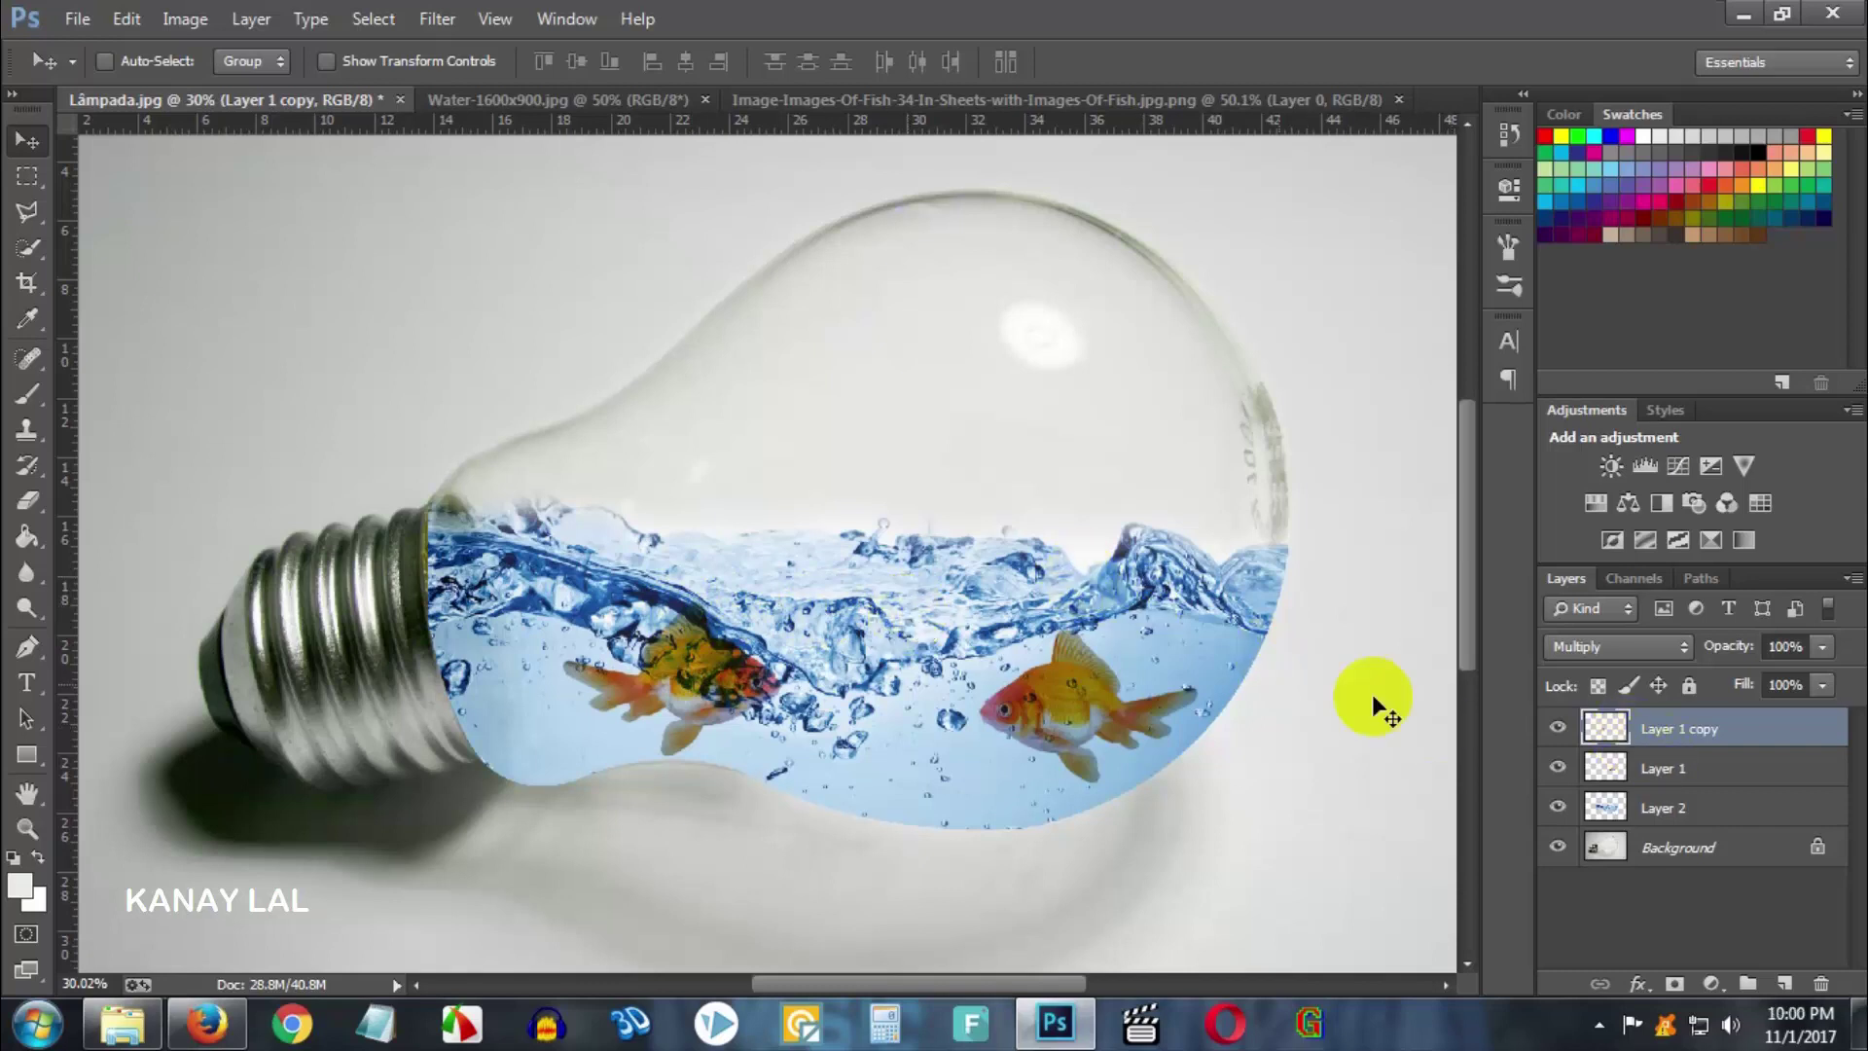
- Select the water layer, Layer 2, and ready the Clone Stamp tool with a 150 px brush
left_click(1681, 812)
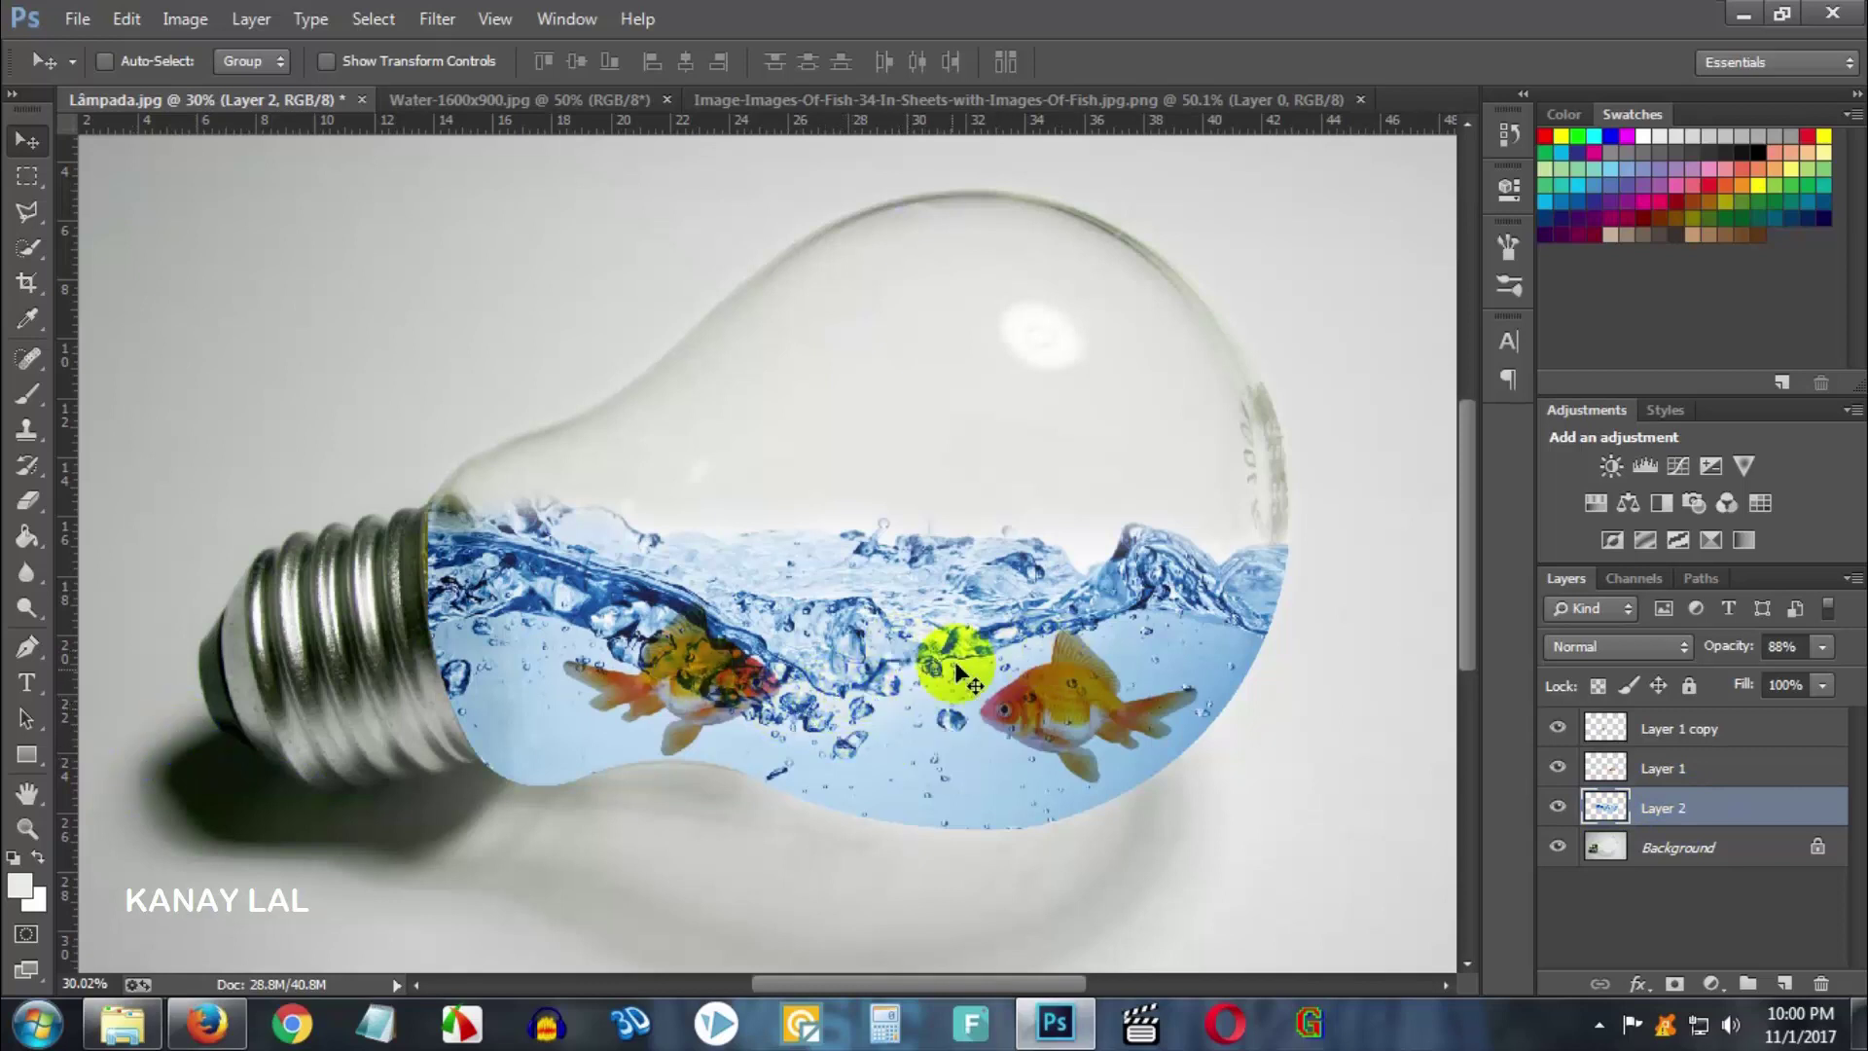
left_click(27, 536)
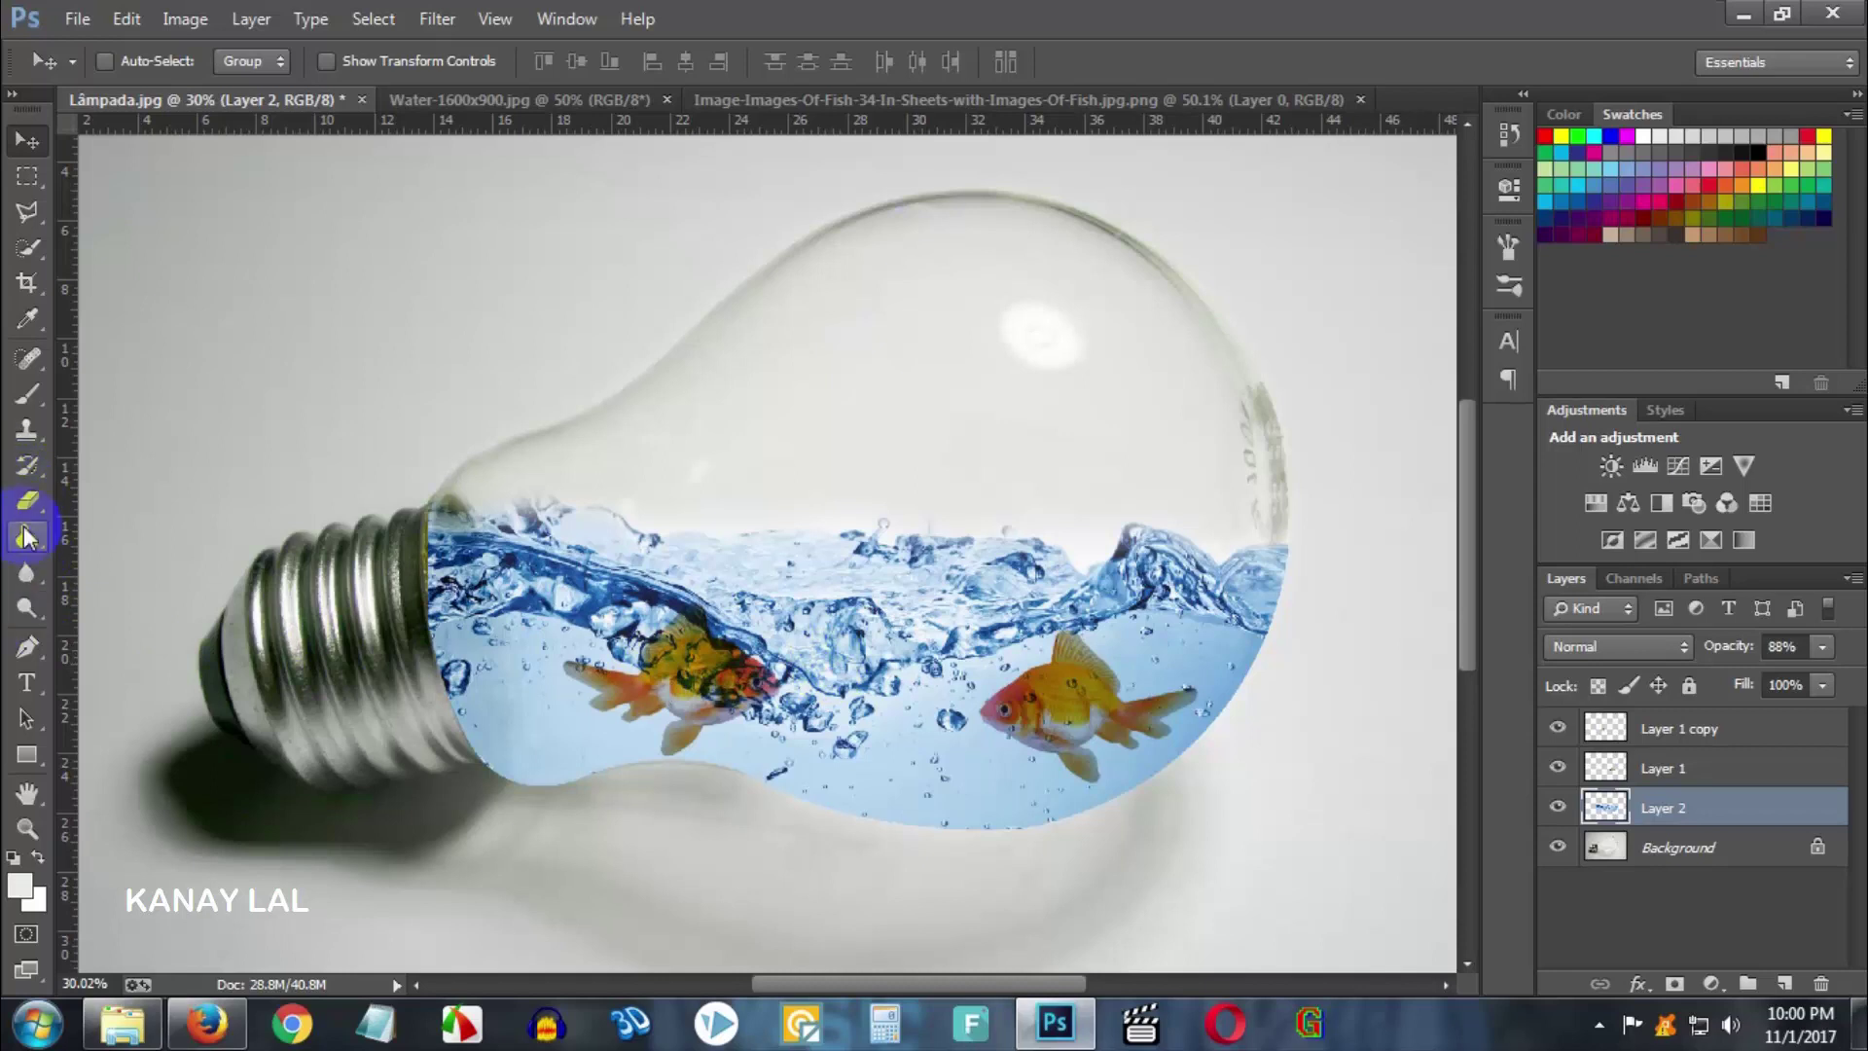
left_click(28, 429)
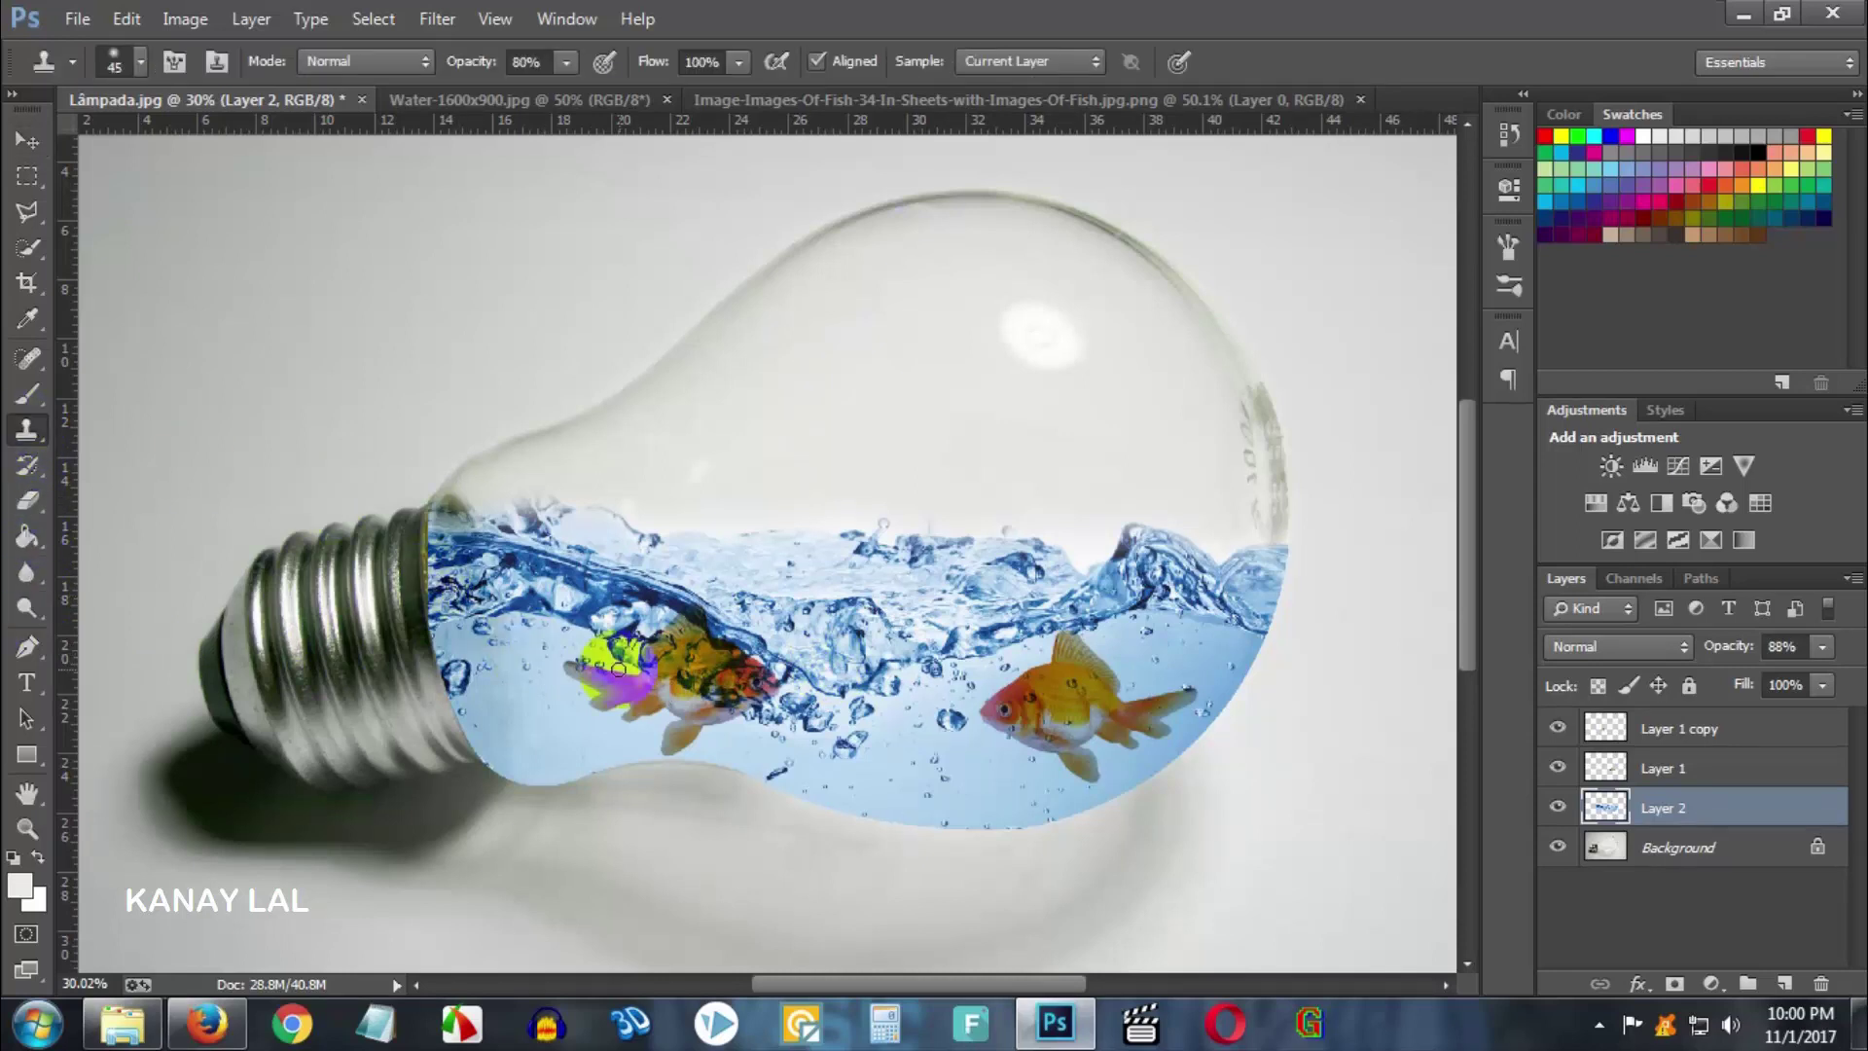
key("bracketright")
key("bracketright")
key("bracketright")
key("bracketright")
key("bracketright")
key("bracketright")
key("bracketright")
key("bracketright")
key("bracketright")
key("bracketright")
key("bracketright")
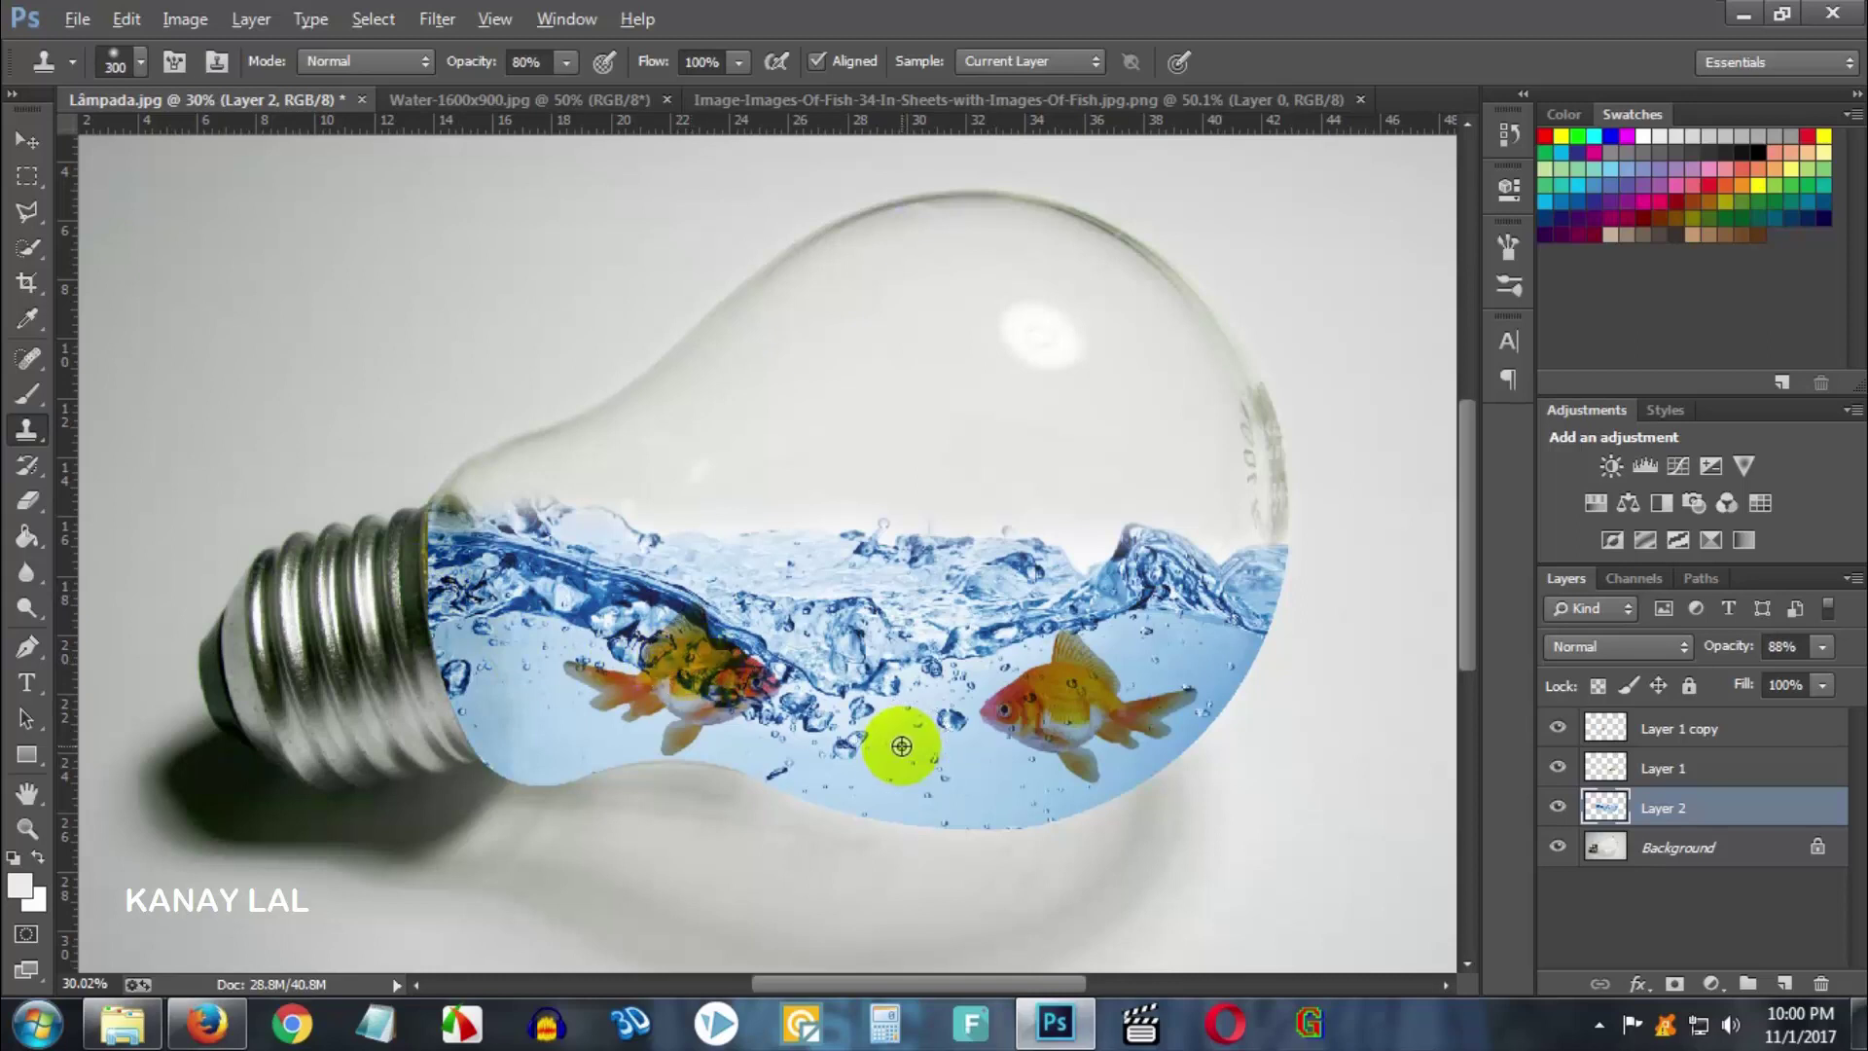
scroll(896, 750, "up", 2, "alt")
key("bracketleft")
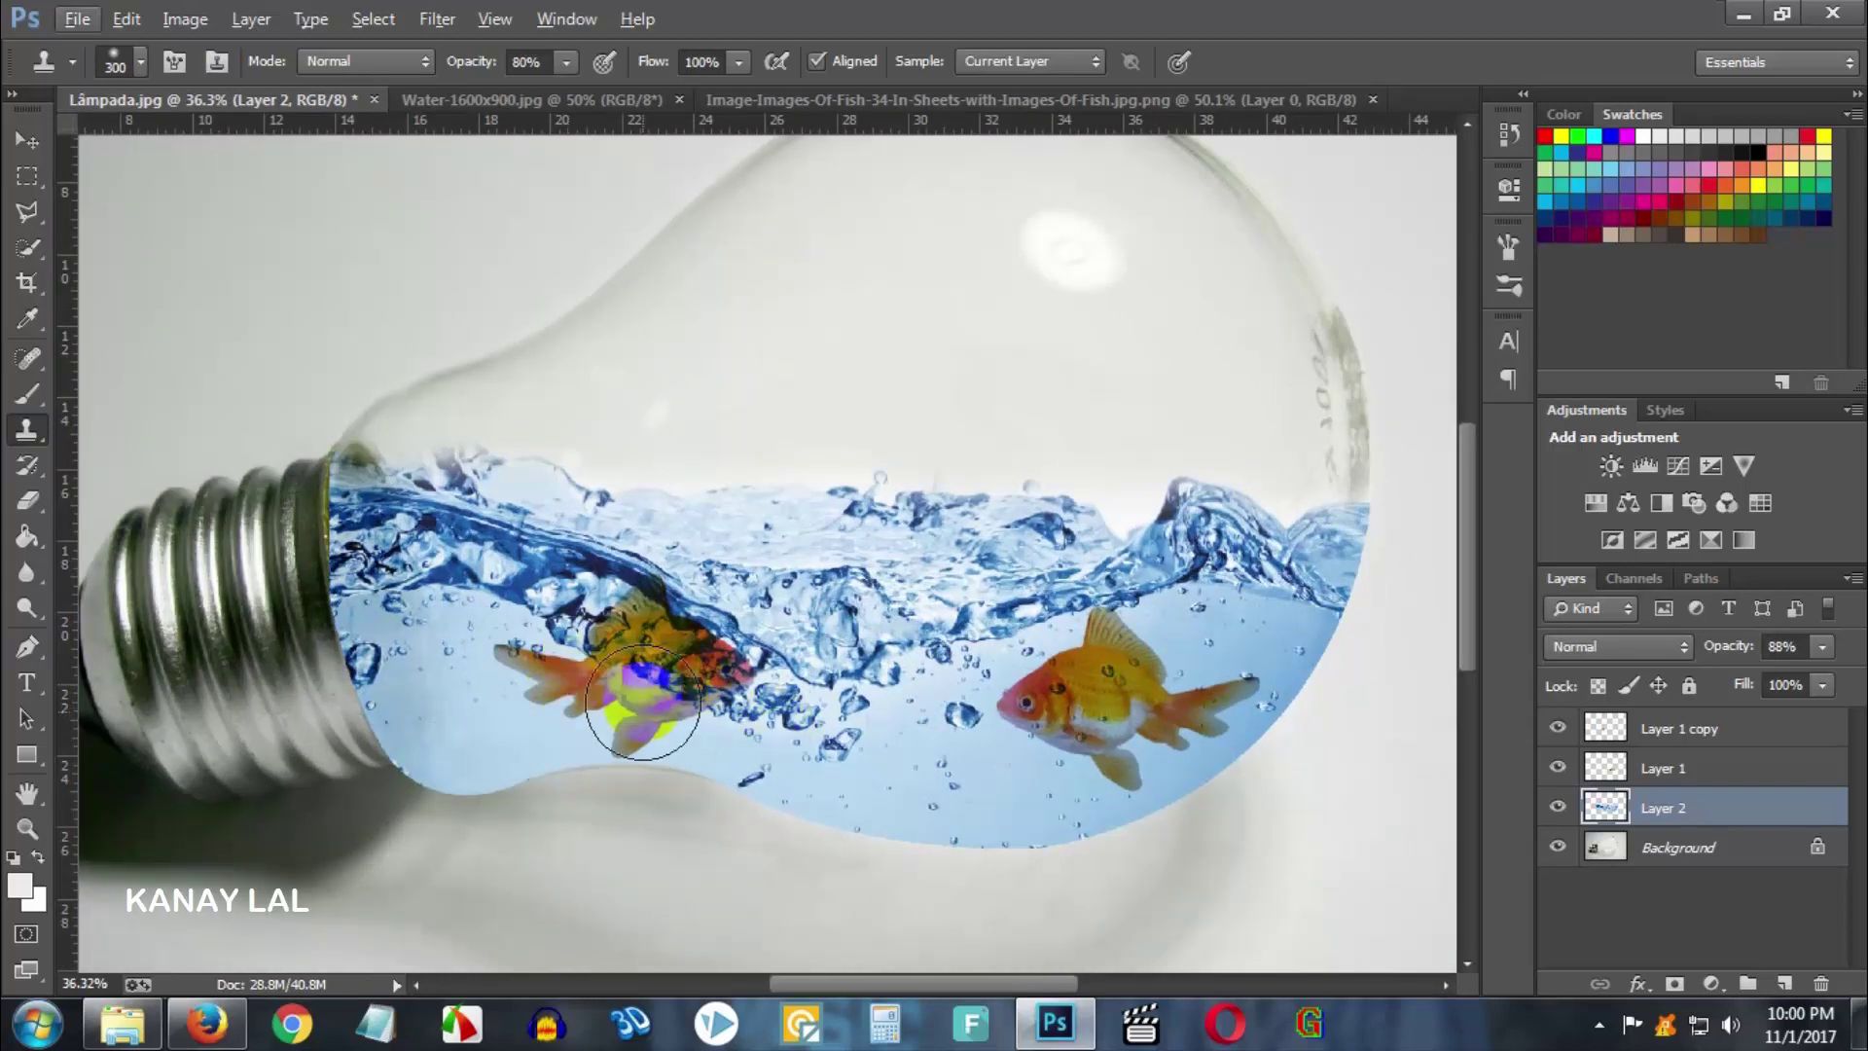
key("bracketleft")
key("bracketleft")
key("bracketleft")
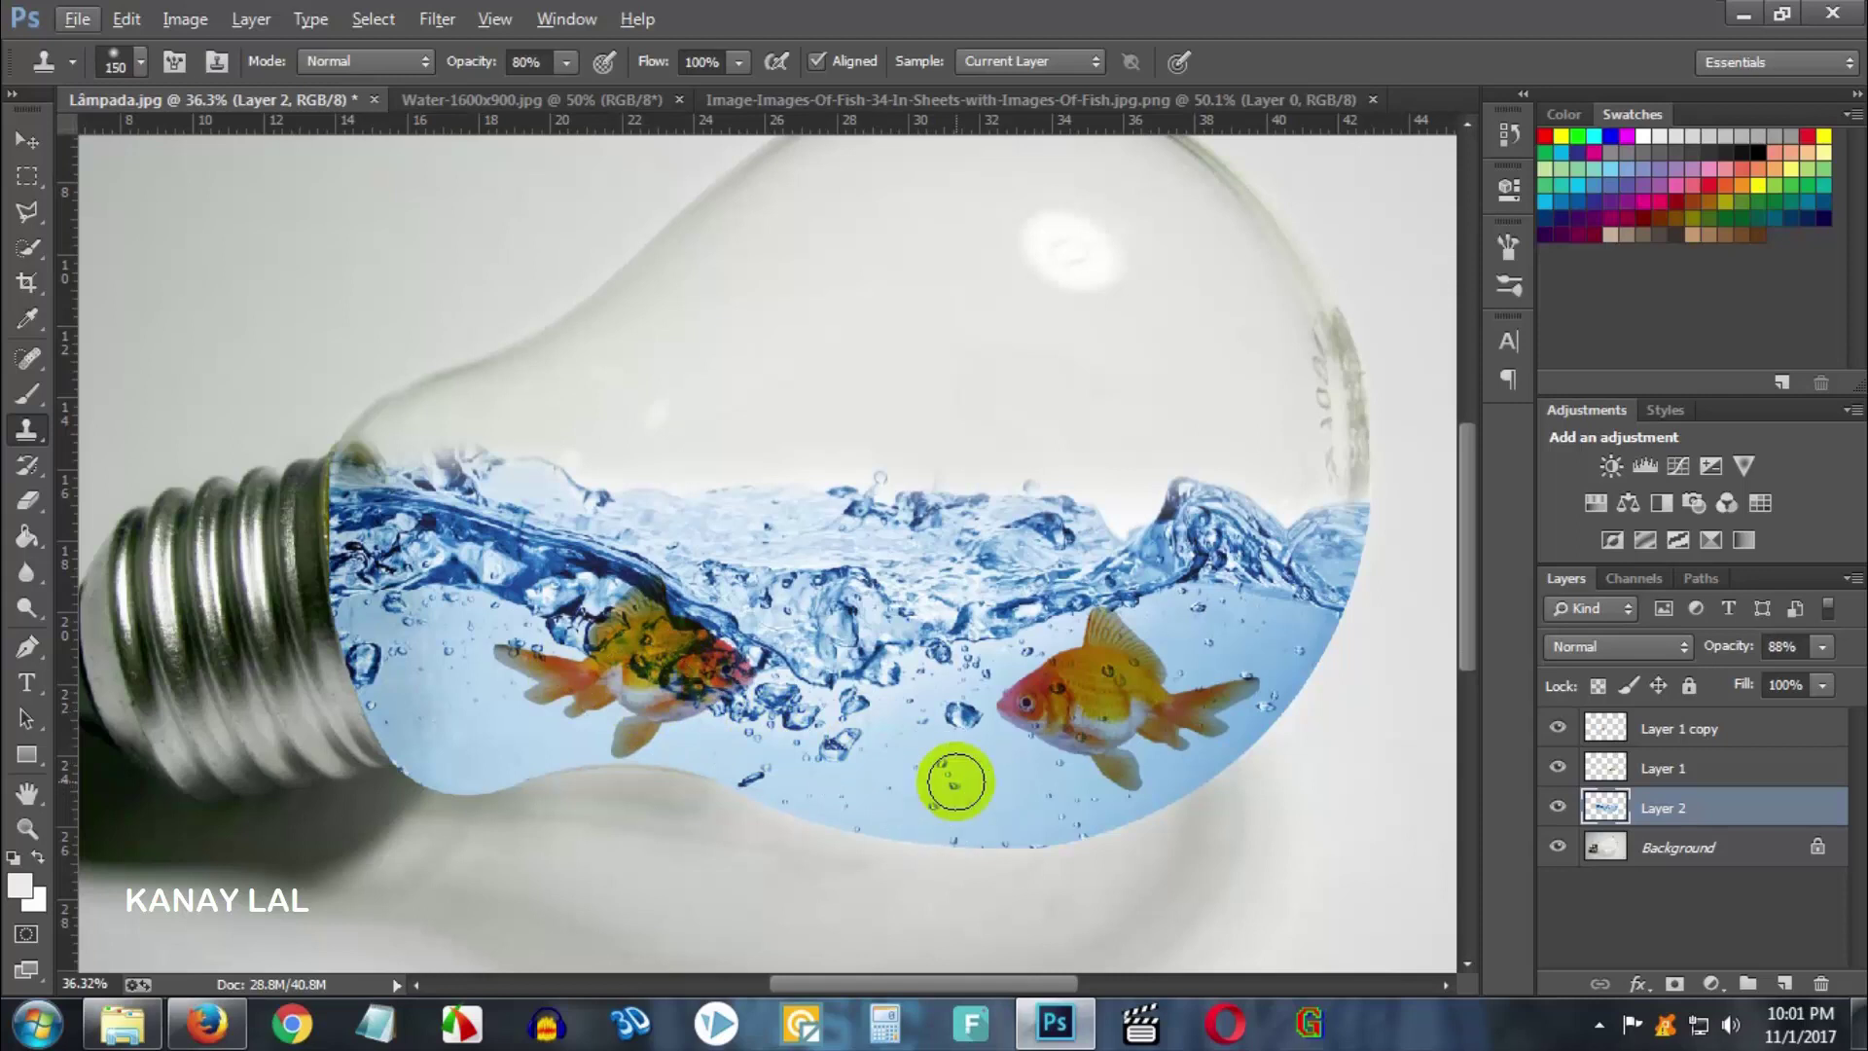
- With a soft 150 px Clone Stamp brush, clone clean water over the bubbles midway between the two goldfish
left_click(888, 764, "alt")
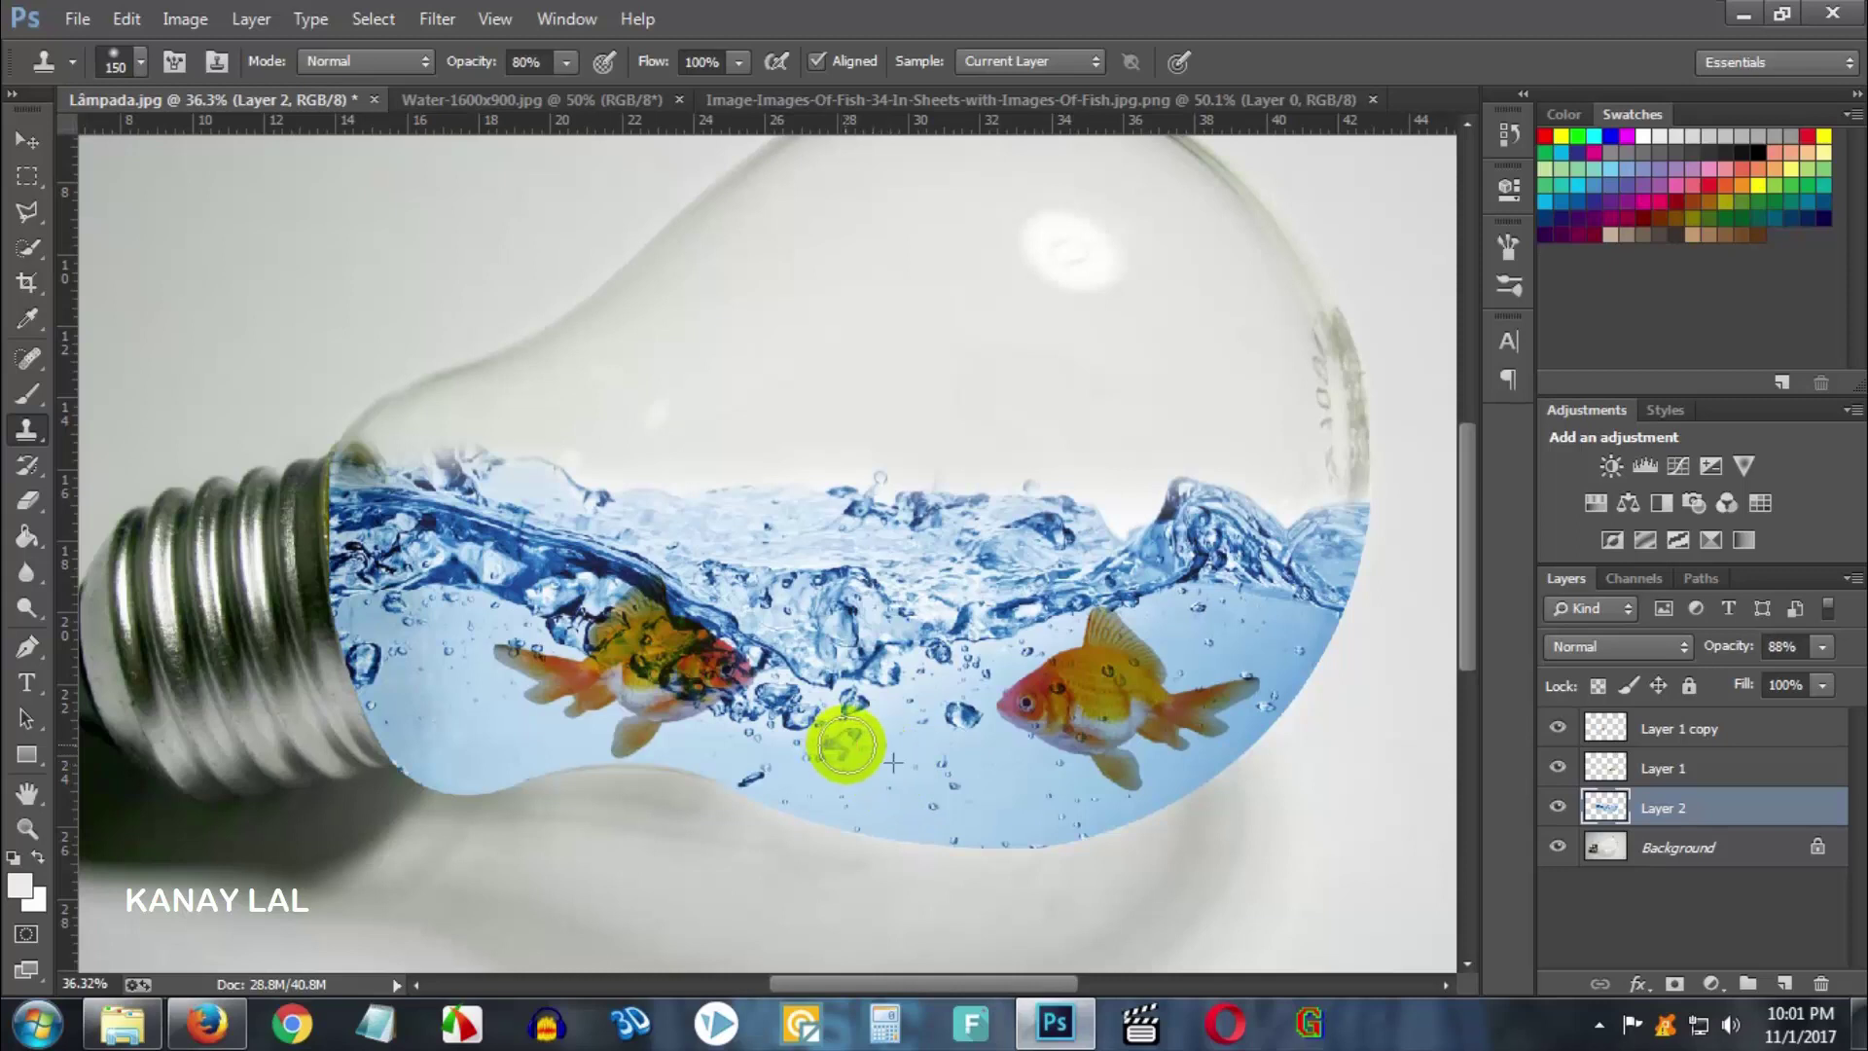
right_click(860, 749)
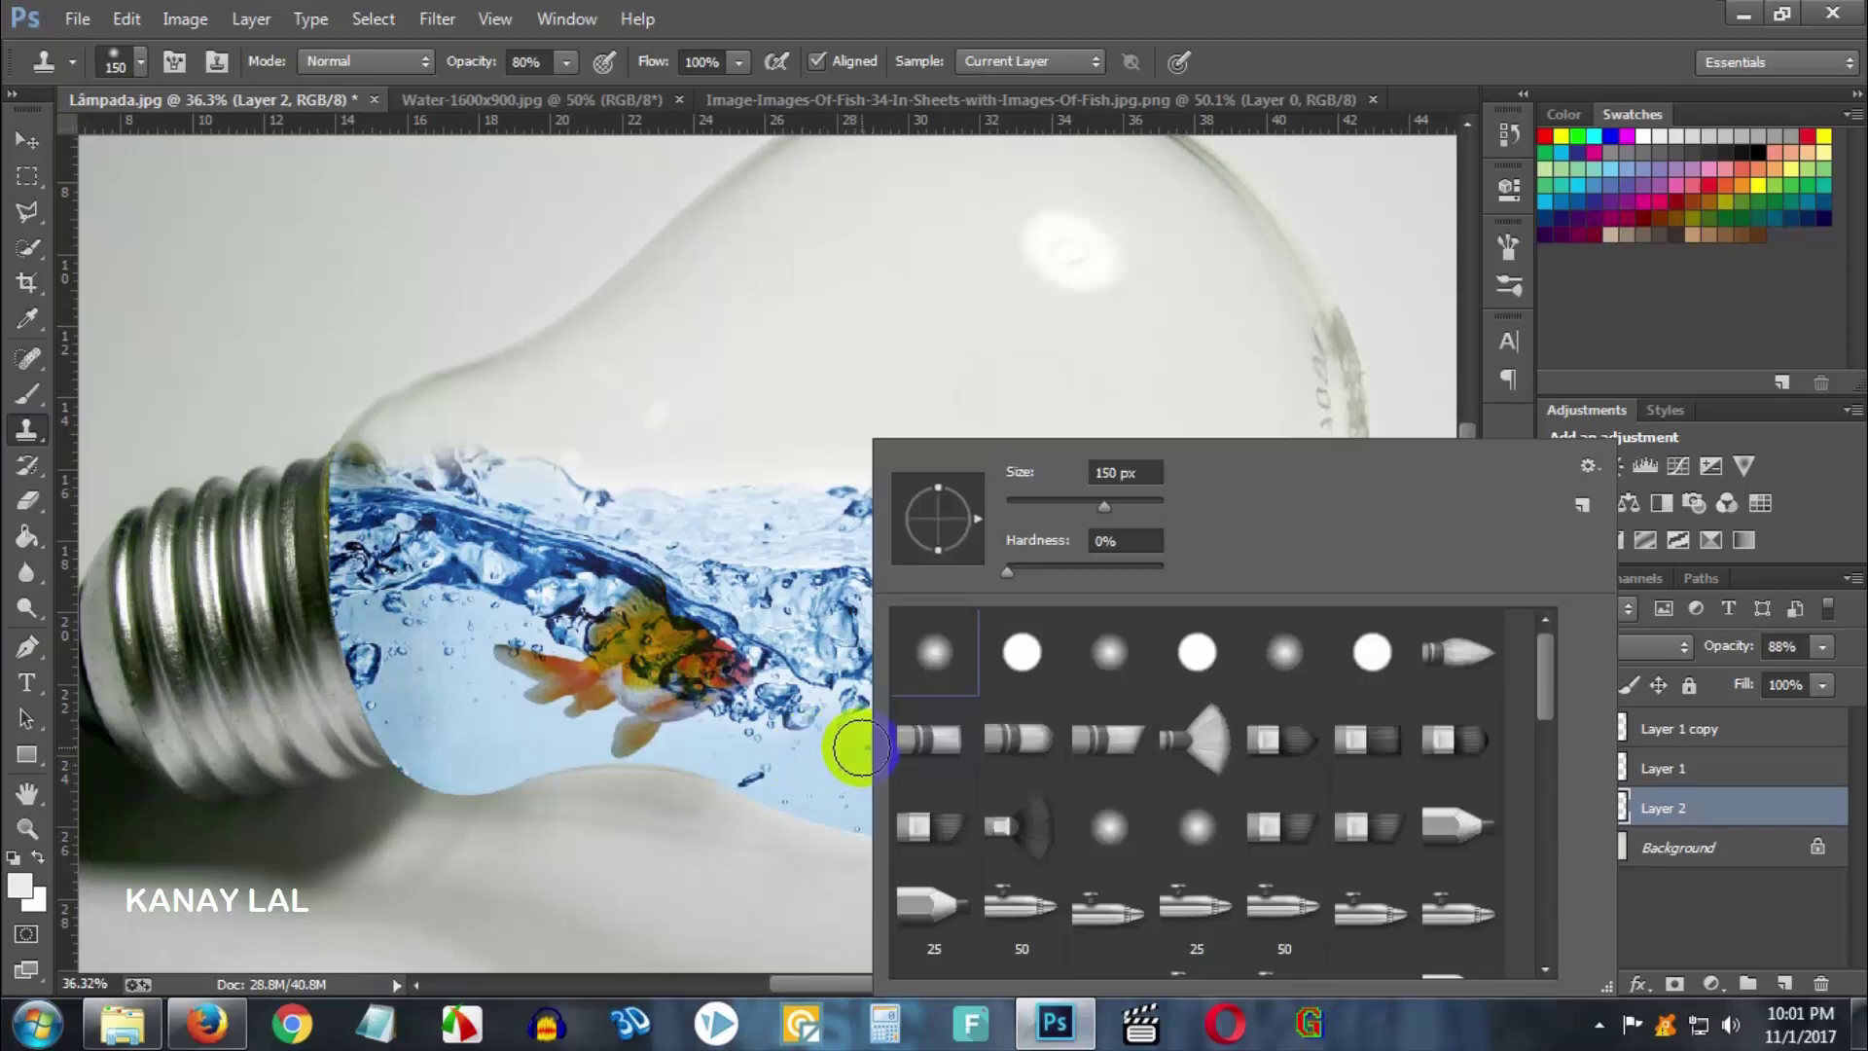
left_click(953, 679)
left_click(1426, 9)
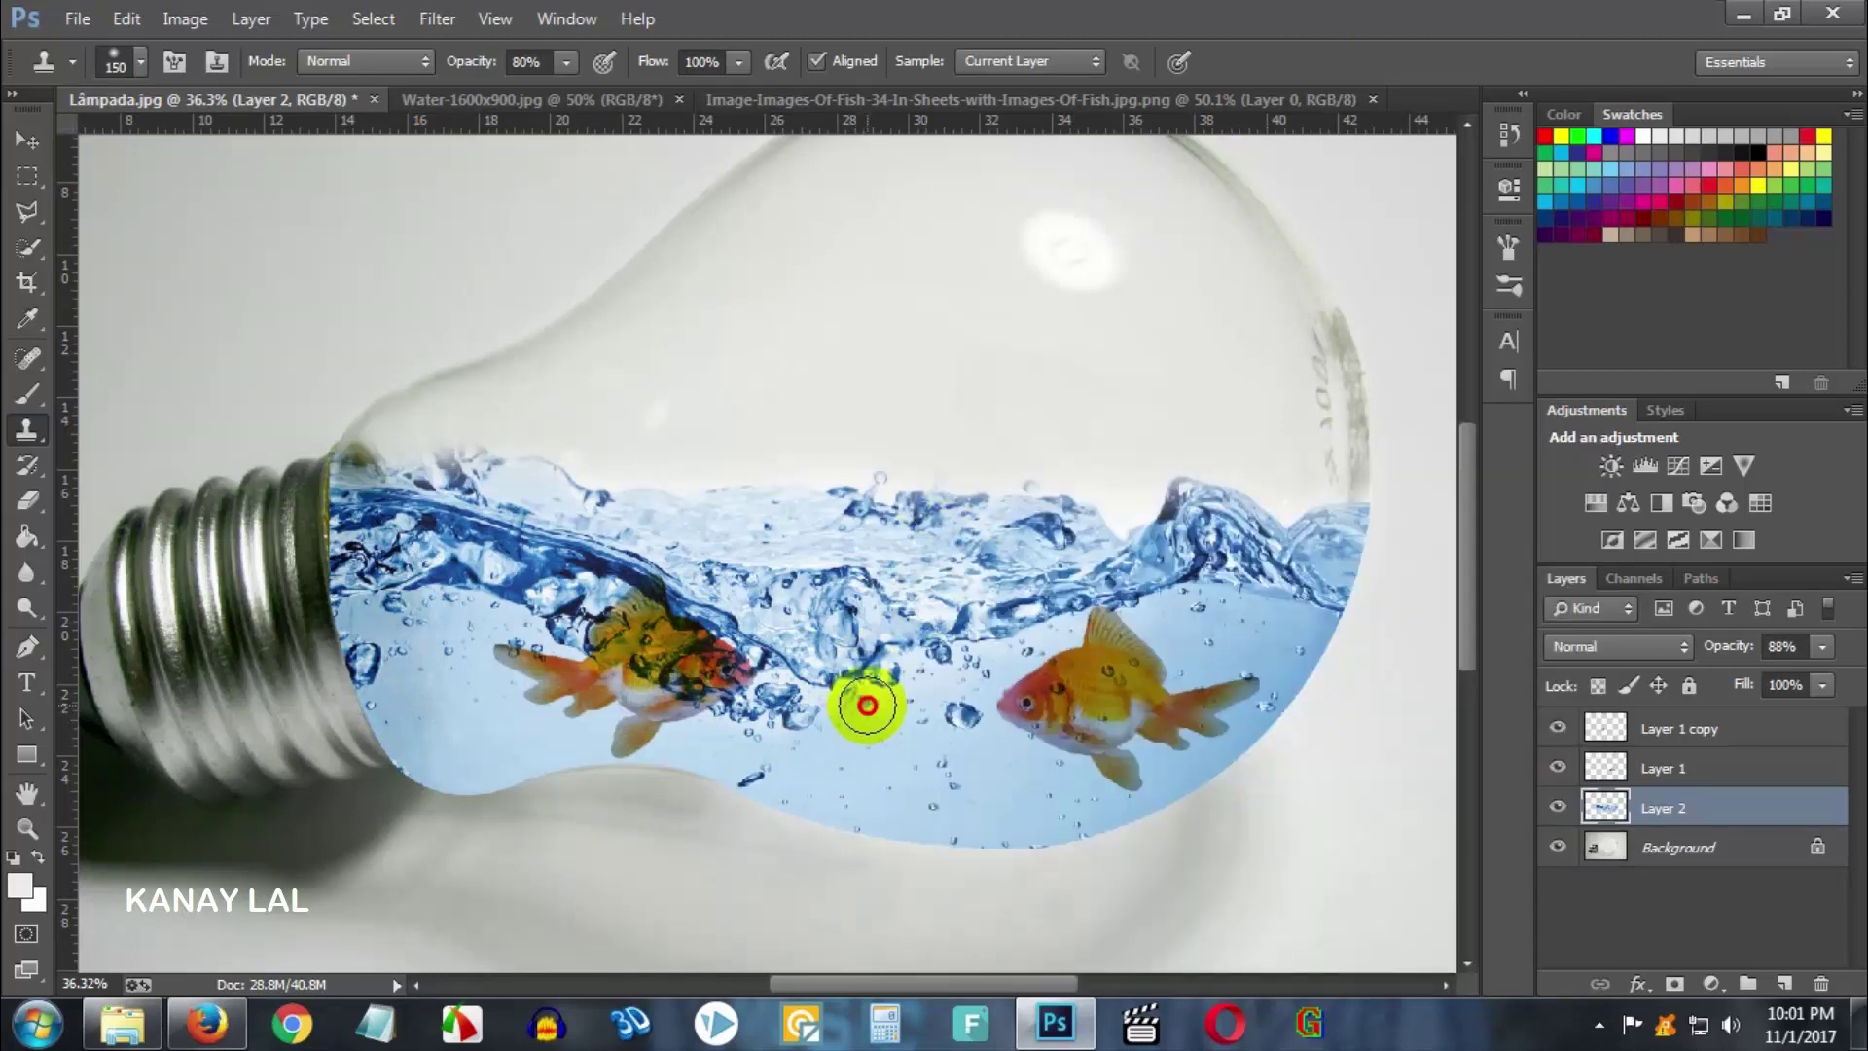
left_click(862, 767, "alt")
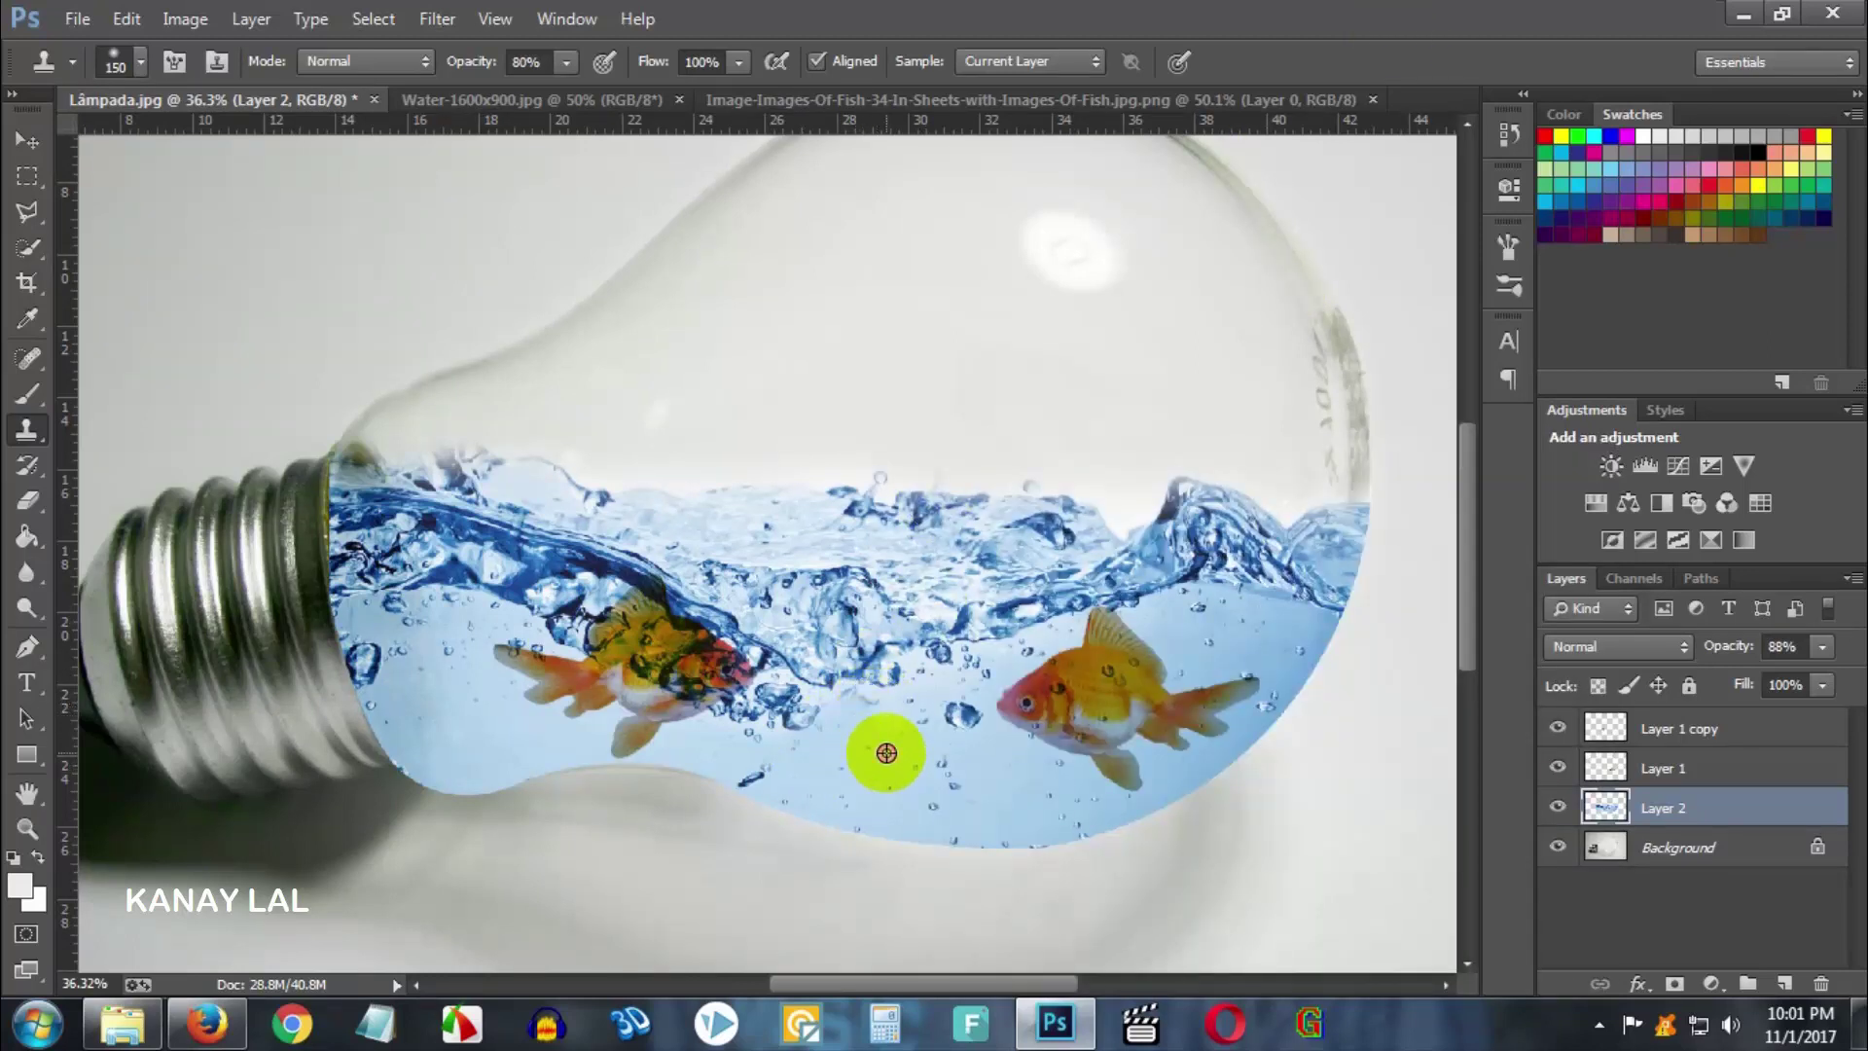
- Clone out the large bubble in front of the goldfish at the rounded end and the small bubbles beneath it
left_click(967, 713)
left_click(963, 721)
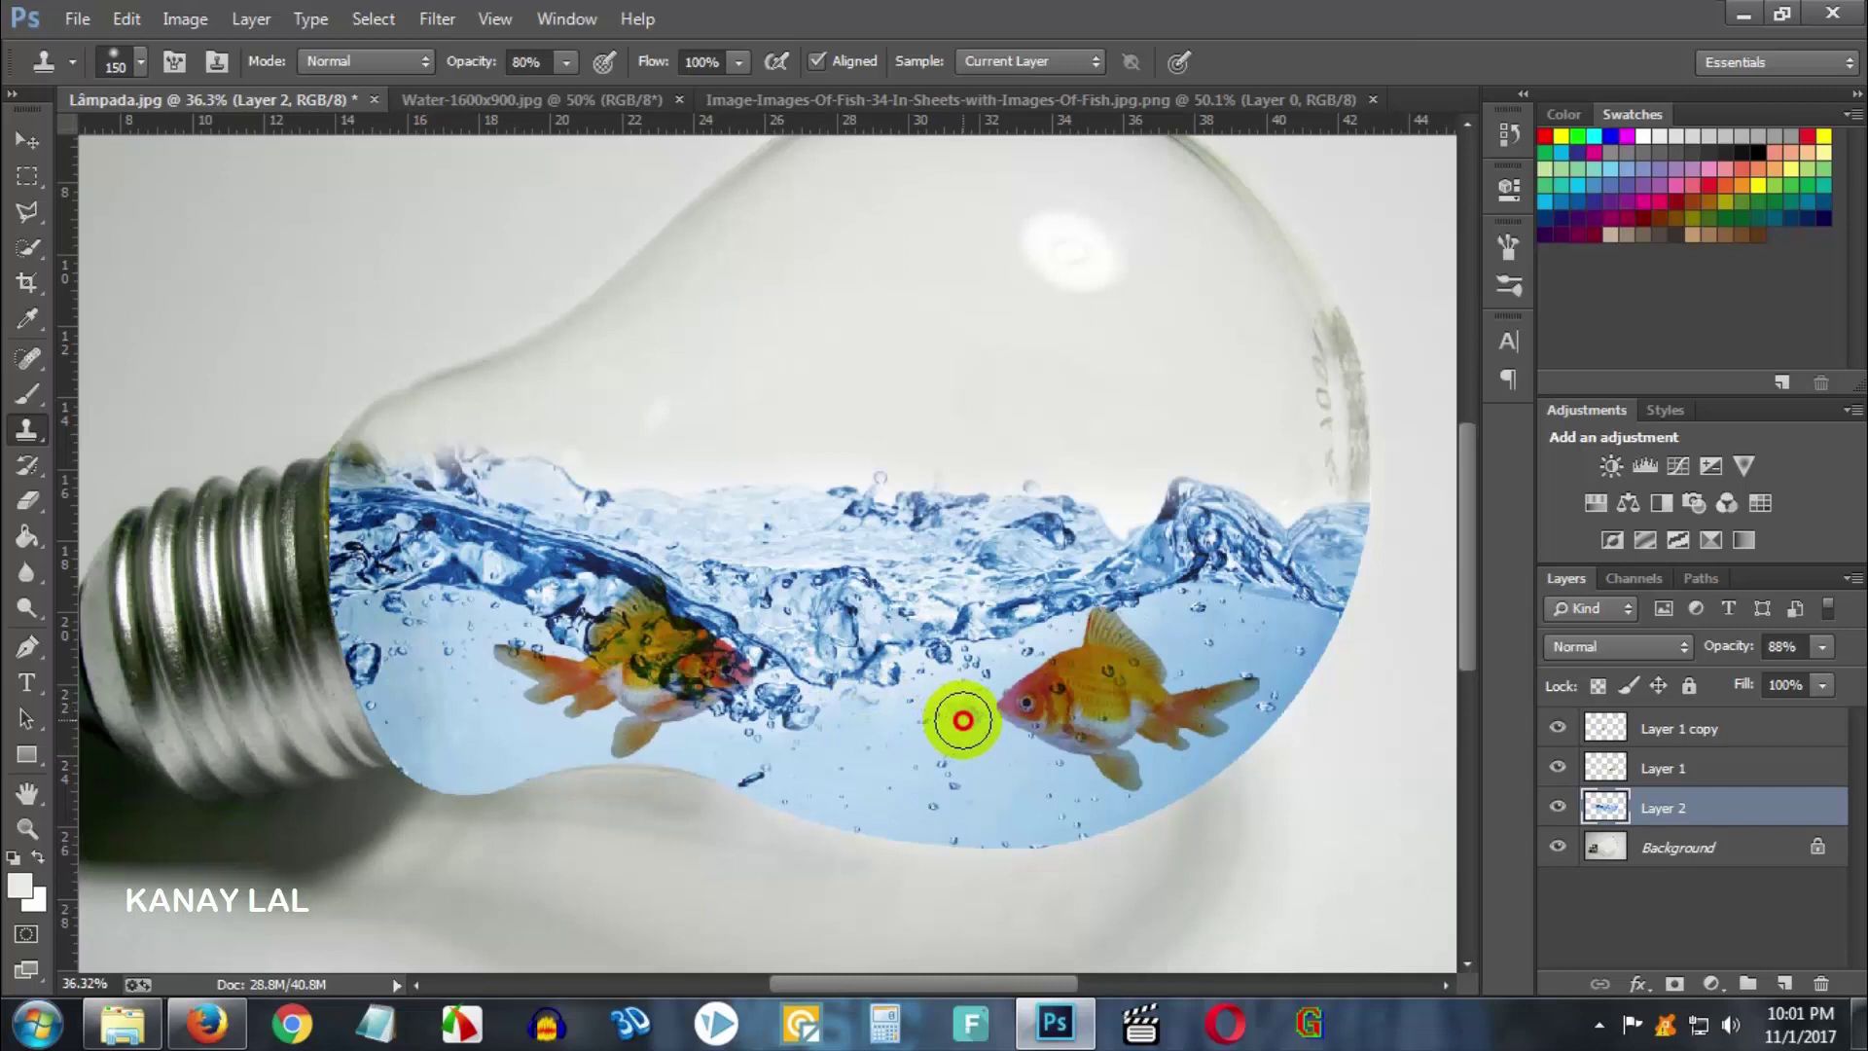
left_click(934, 734)
left_click(940, 762)
left_click(953, 786)
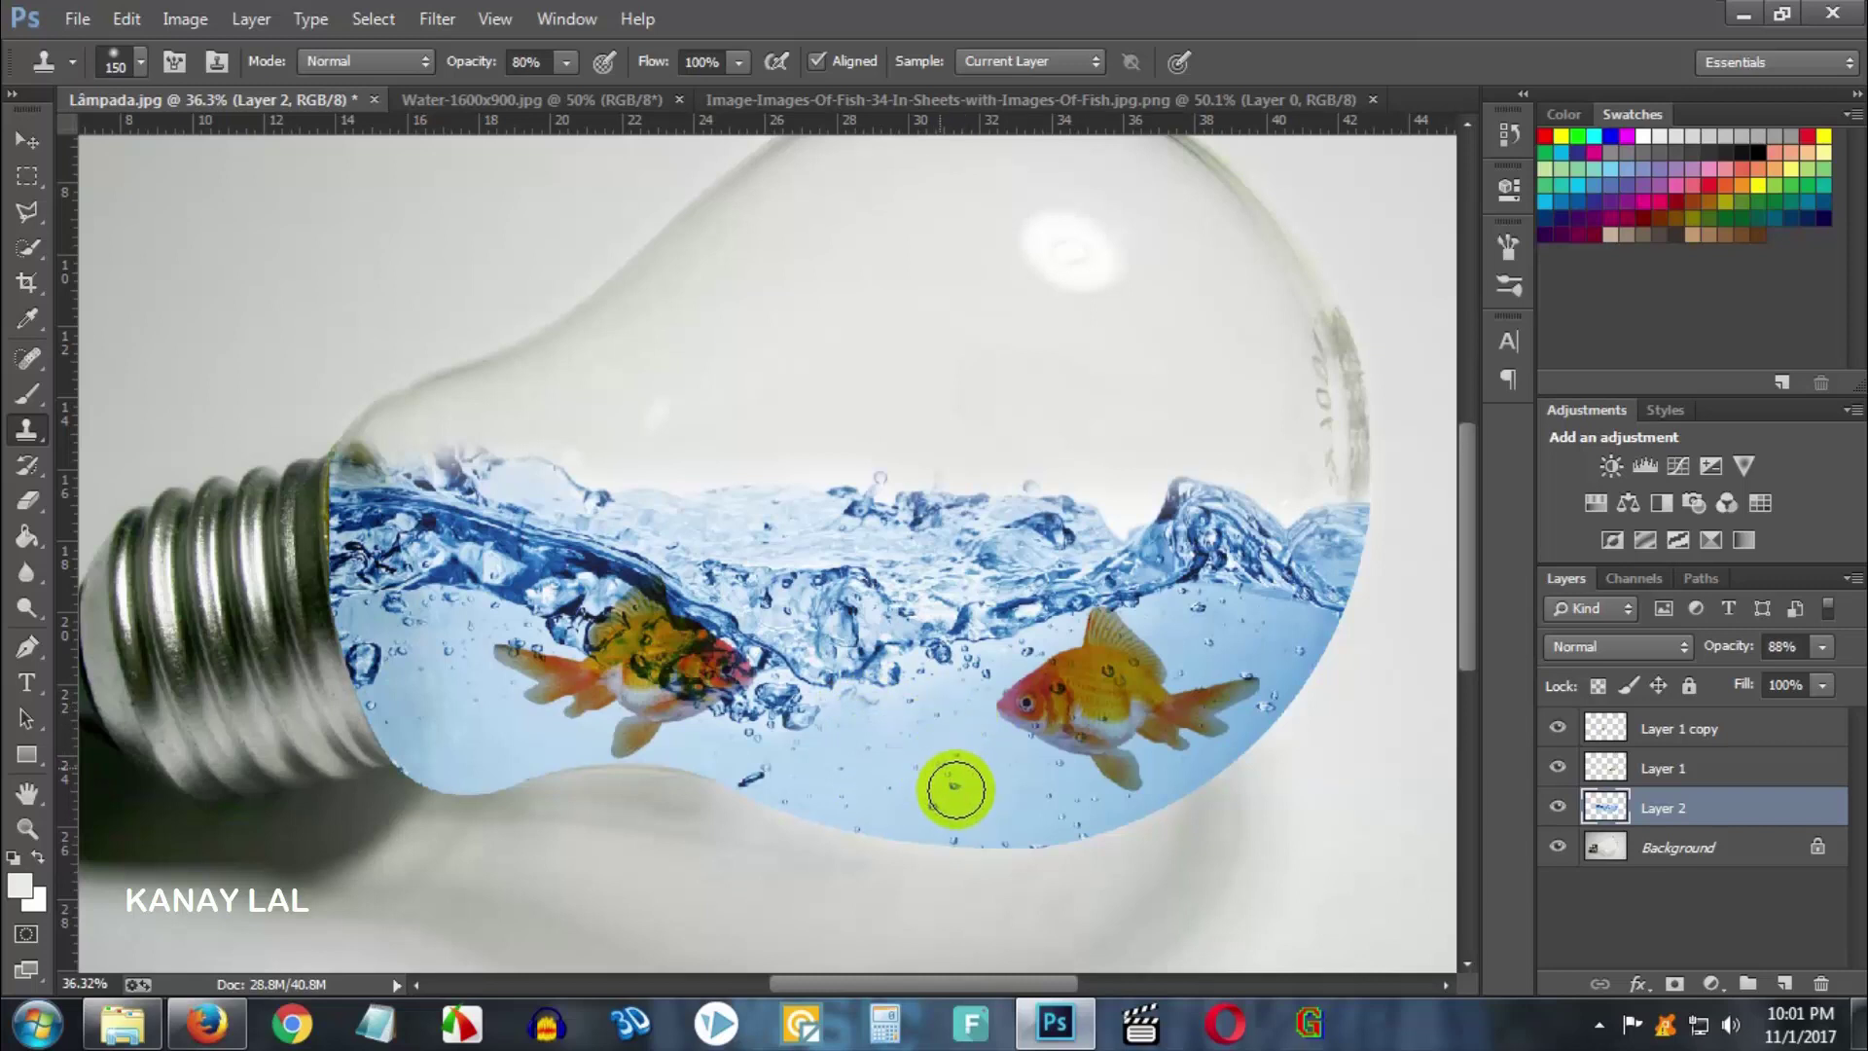
- Clone clean water over the dark wave and bubbles behind the goldfish near the screw base and between both fish
mouse_move(808, 702)
left_mouse_down()
mouse_move(760, 690)
mouse_move(802, 678)
mouse_move(789, 702)
mouse_move(720, 652)
mouse_move(689, 663)
mouse_move(681, 676)
mouse_move(754, 728)
mouse_move(574, 617)
mouse_move(685, 620)
mouse_move(685, 644)
mouse_move(610, 675)
mouse_move(471, 625)
mouse_move(387, 655)
mouse_move(423, 679)
mouse_move(456, 658)
mouse_move(473, 587)
mouse_move(580, 580)
mouse_move(876, 655)
left_mouse_up()
left_click(872, 736, "alt")
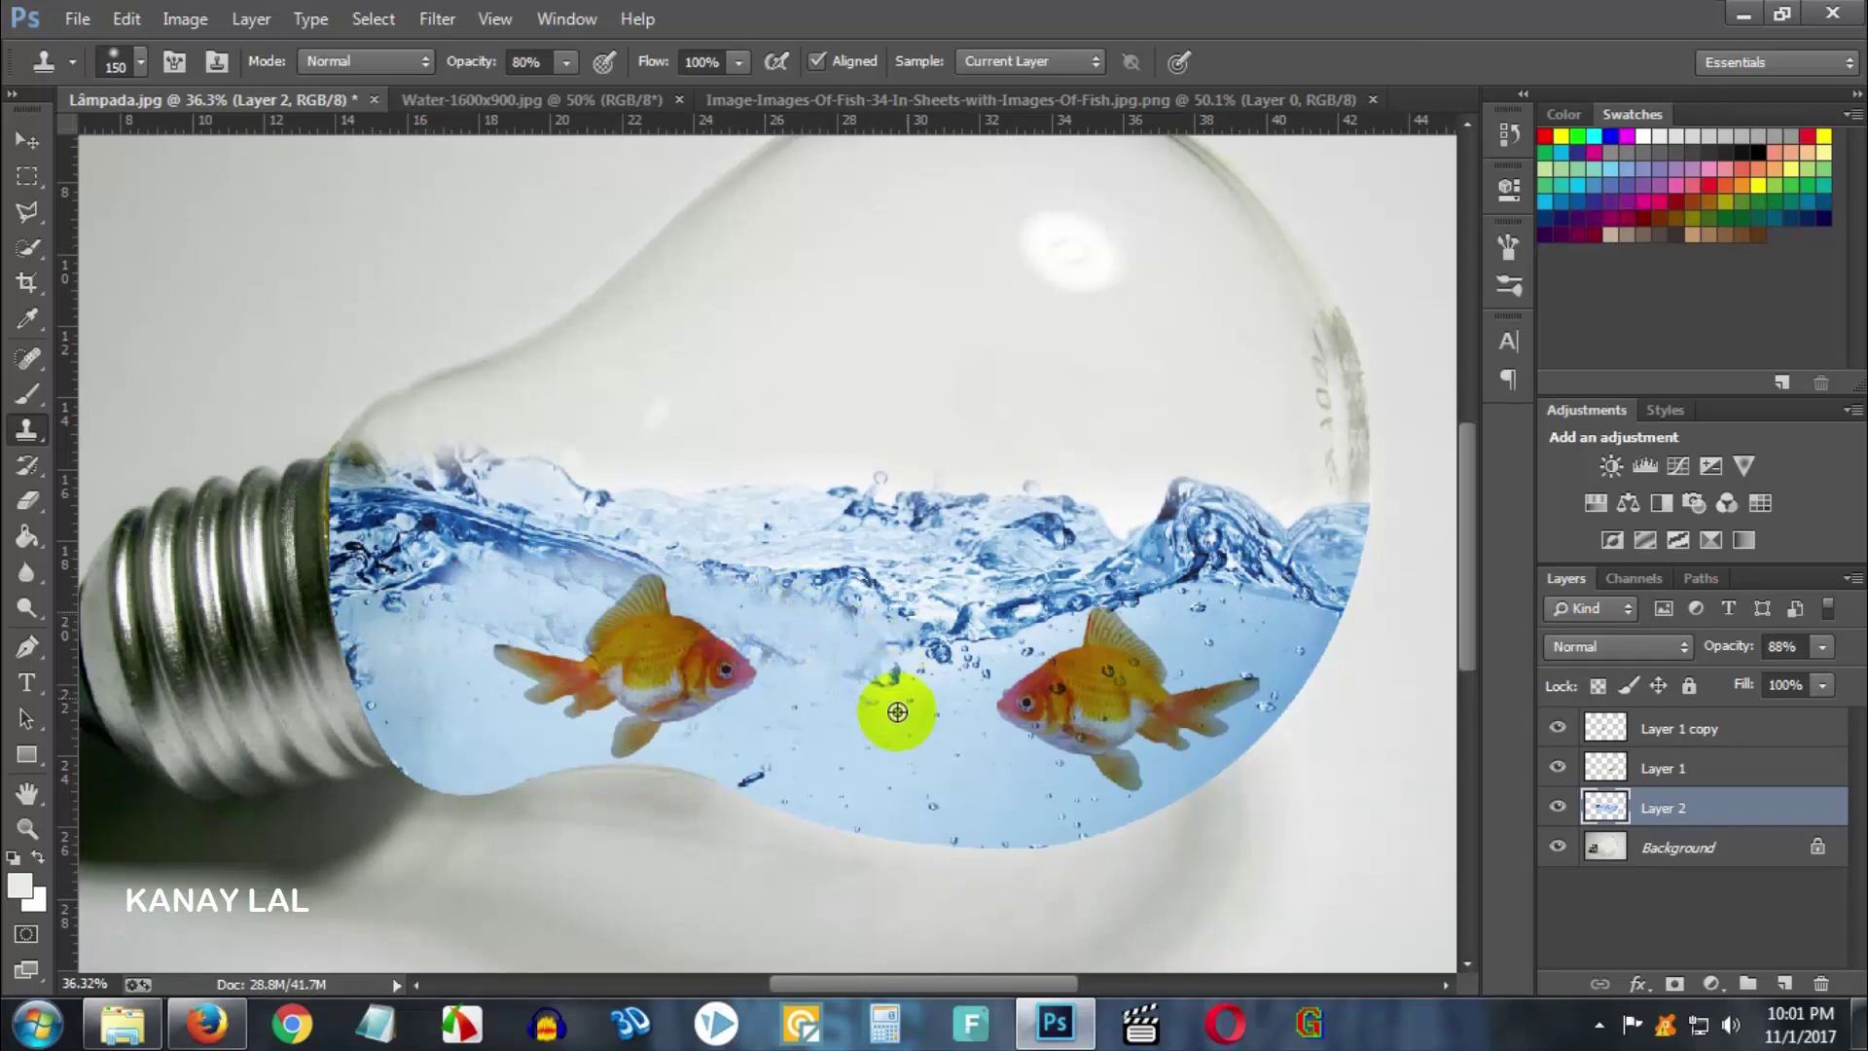
left_click(873, 677)
left_click(956, 641)
left_click(943, 634)
mouse_move(941, 634)
left_mouse_down()
mouse_move(804, 580)
mouse_move(755, 592)
mouse_move(938, 638)
left_mouse_up()
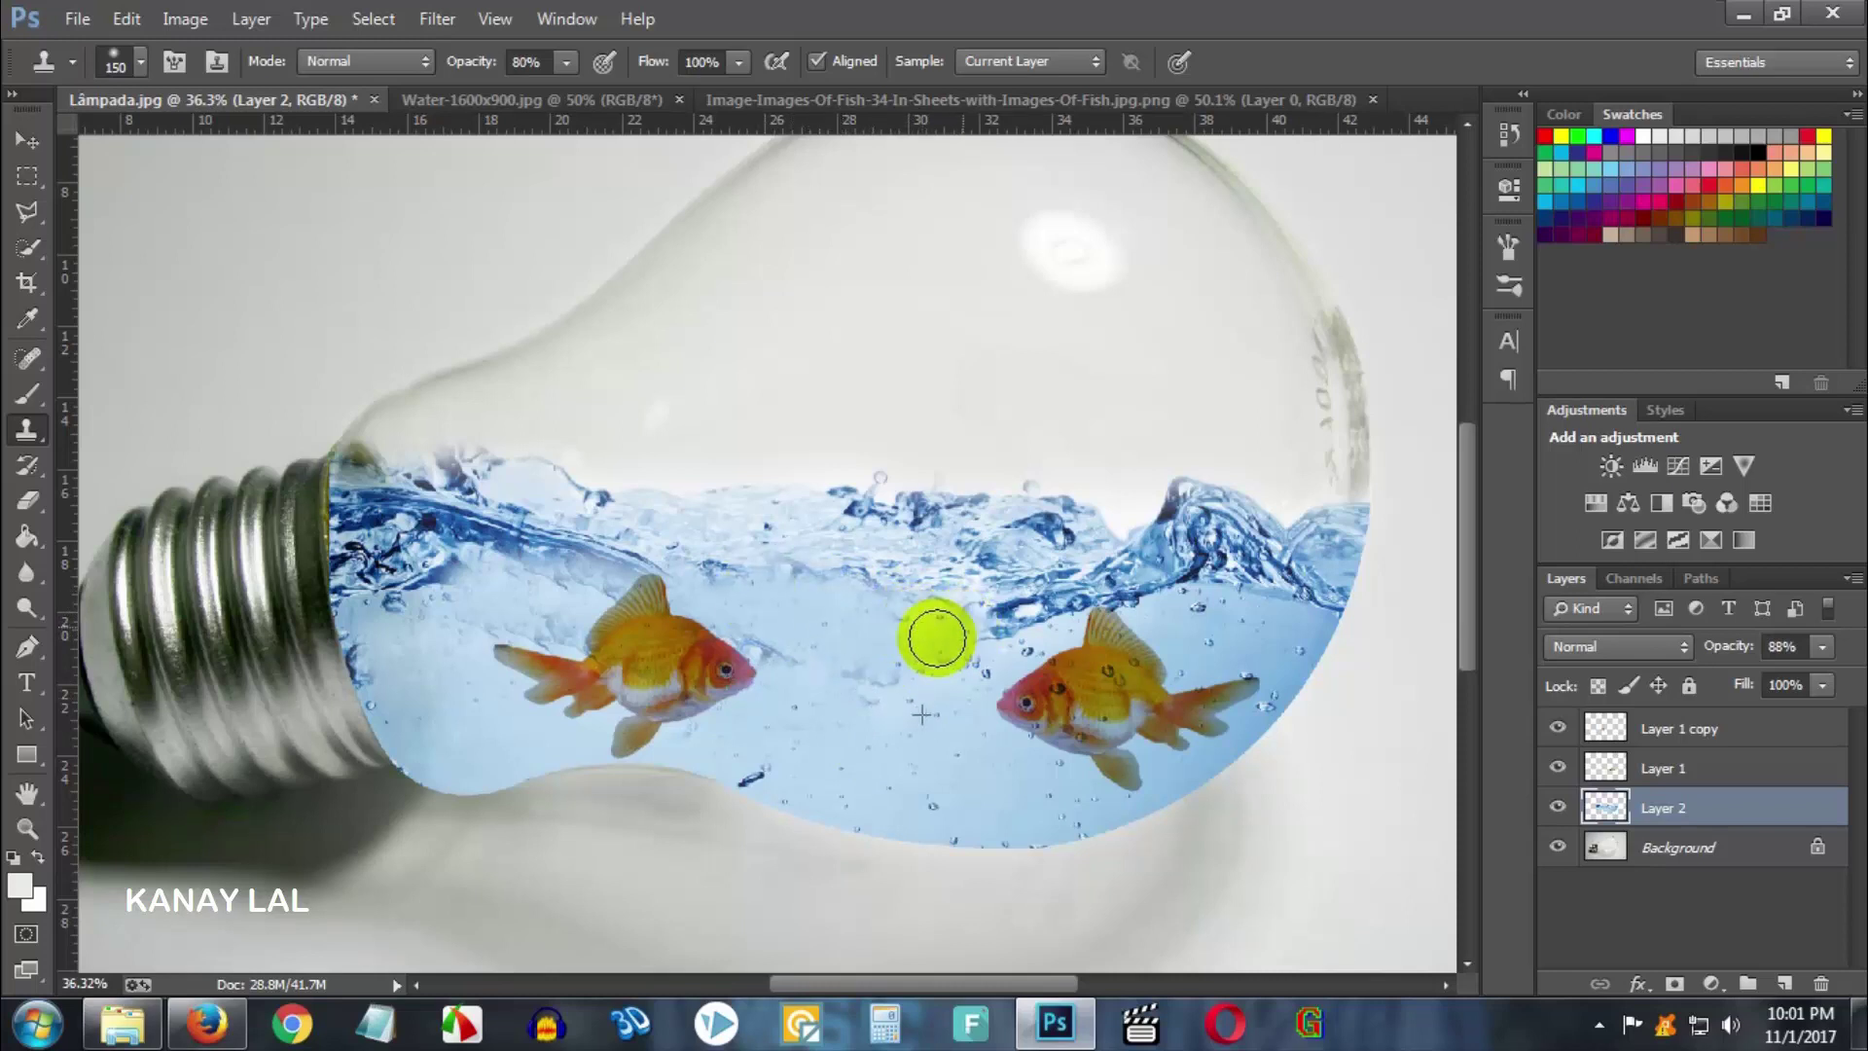
left_click(867, 712, "alt")
left_click(876, 679)
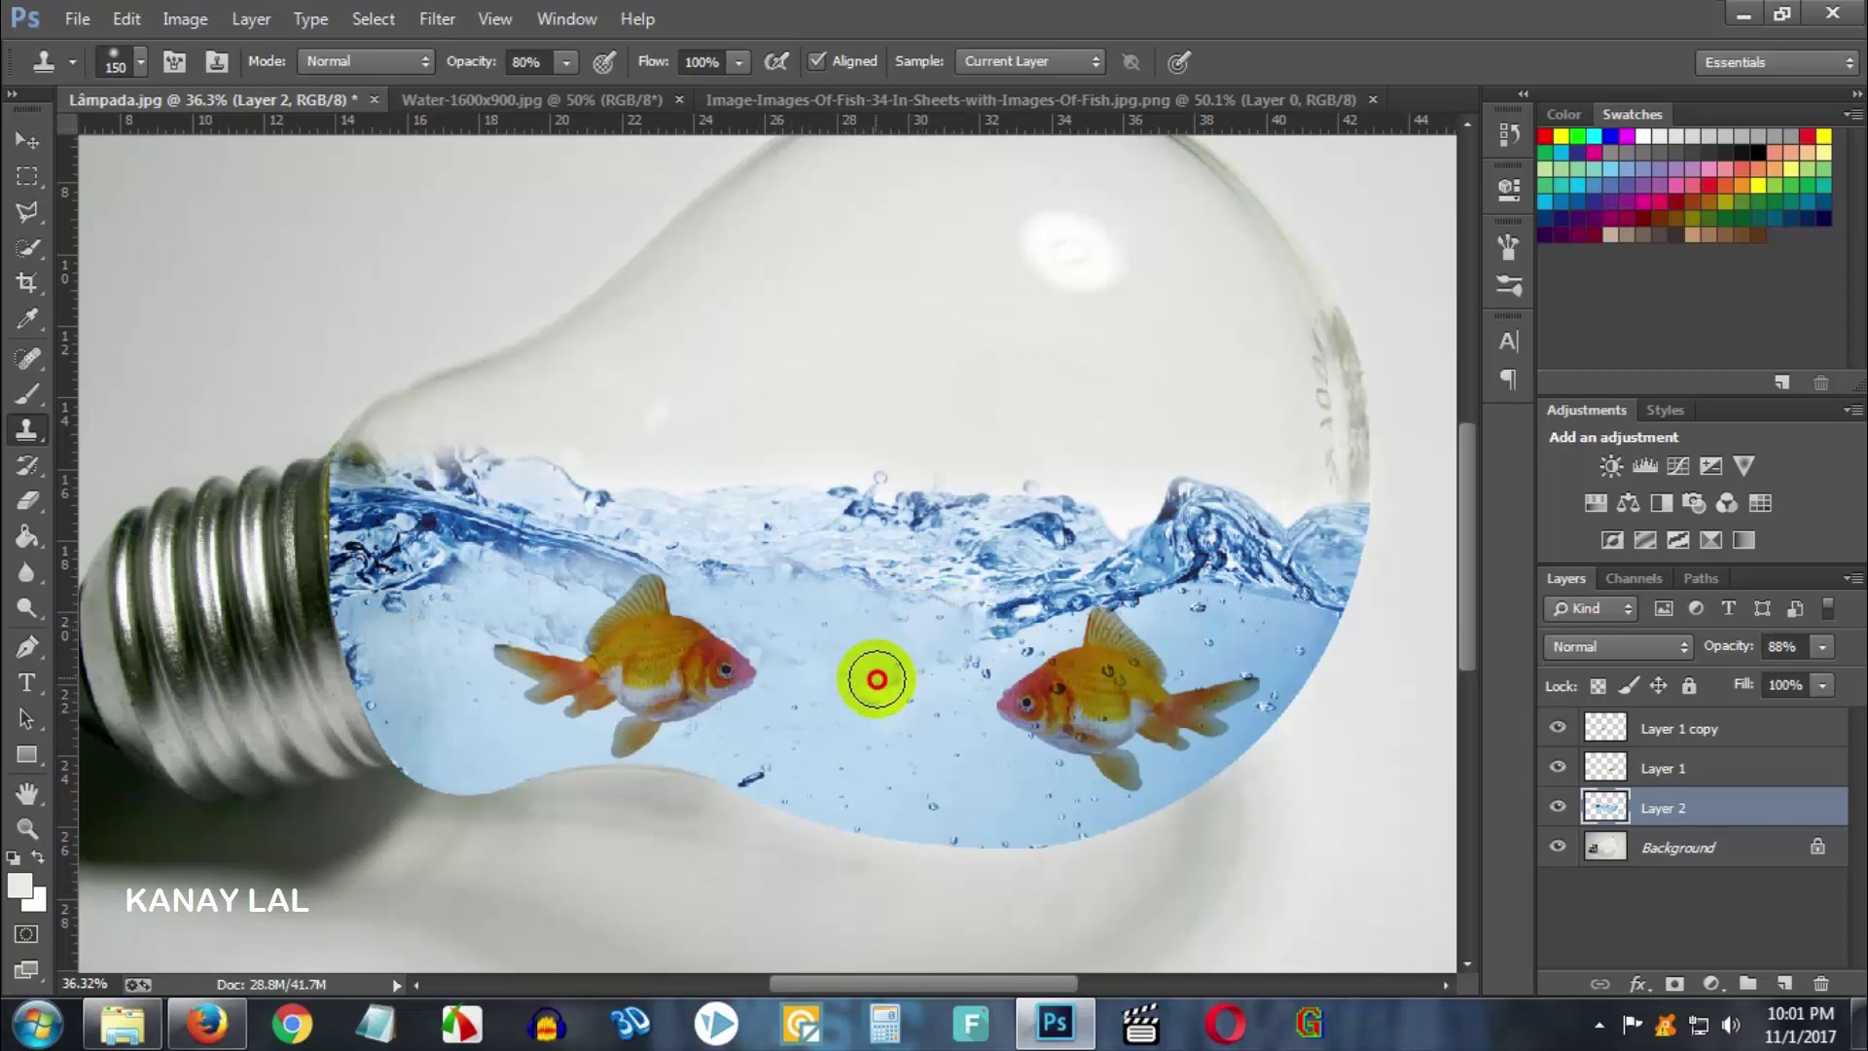
left_click(918, 716, "alt")
mouse_move(968, 649)
left_mouse_down()
mouse_move(1027, 616)
mouse_move(977, 606)
mouse_move(1038, 606)
left_mouse_up()
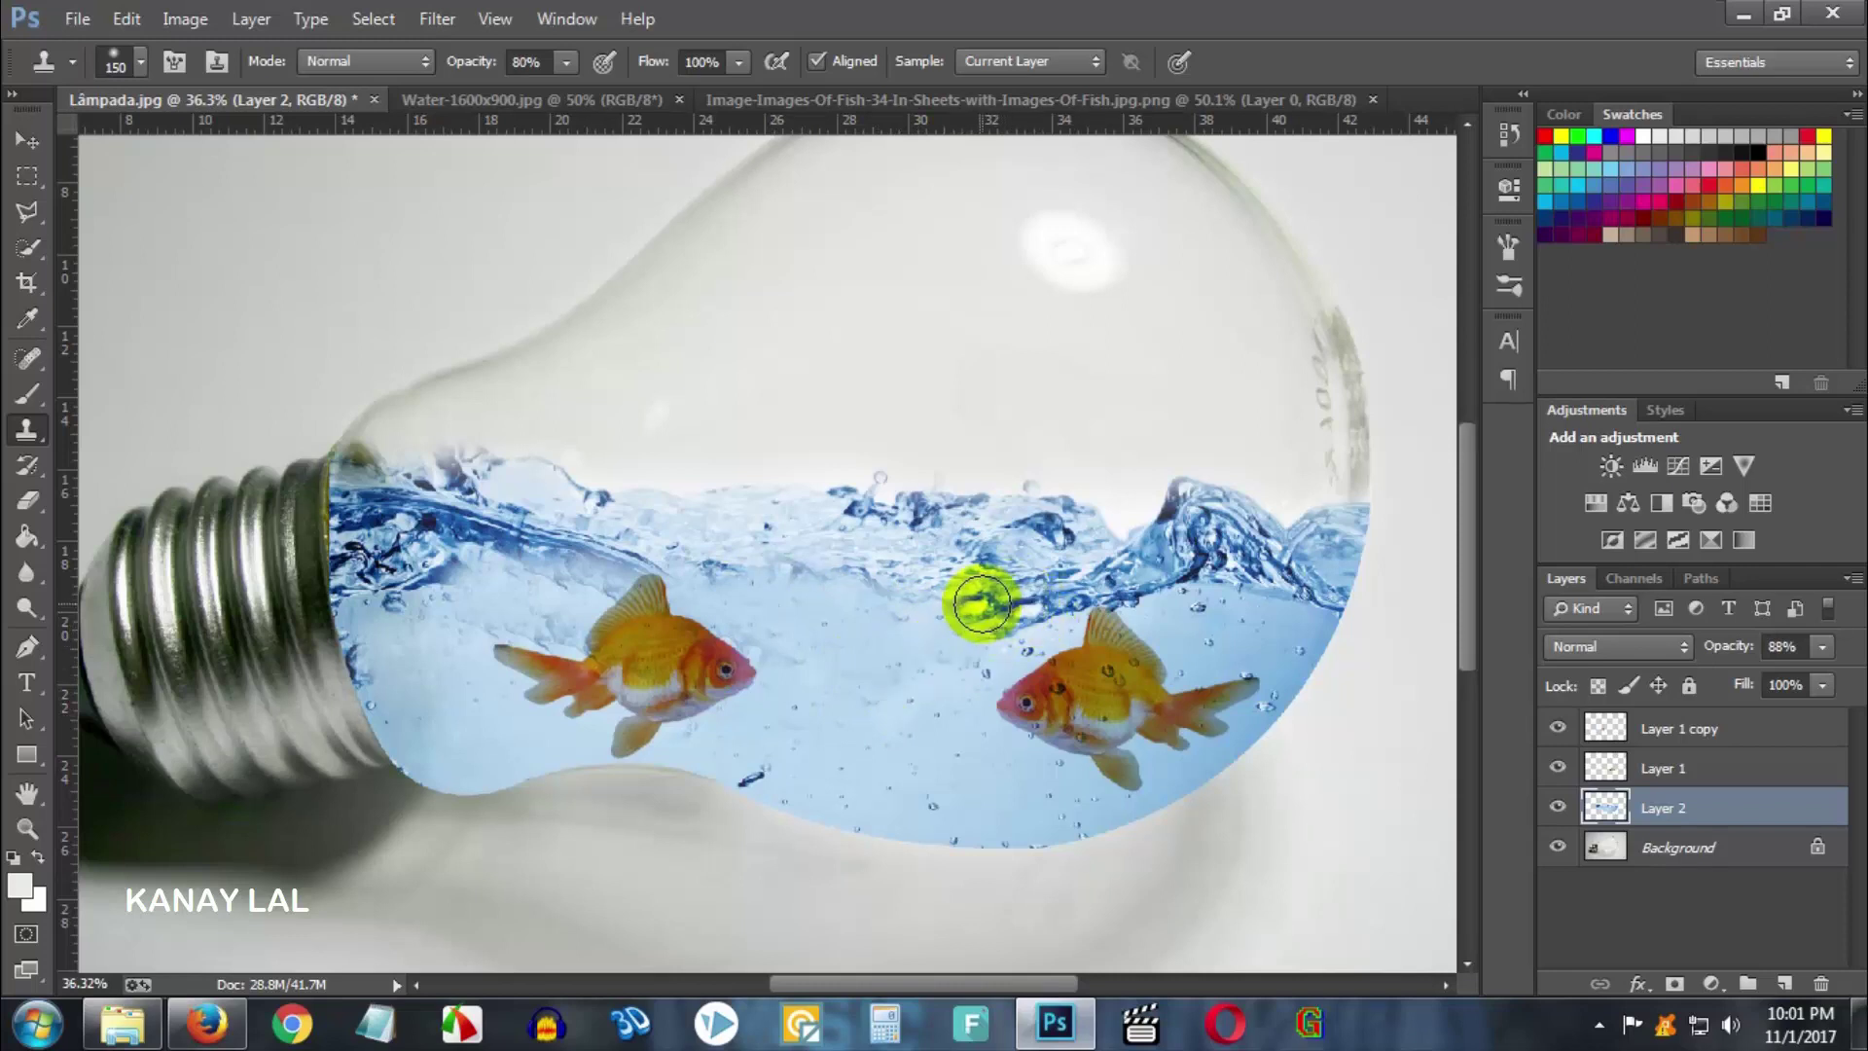
- Clone the wave line from the screw-base side across the middle of the water and smooth the patches around the nearby goldfish
left_click_drag(588, 551, 918, 571)
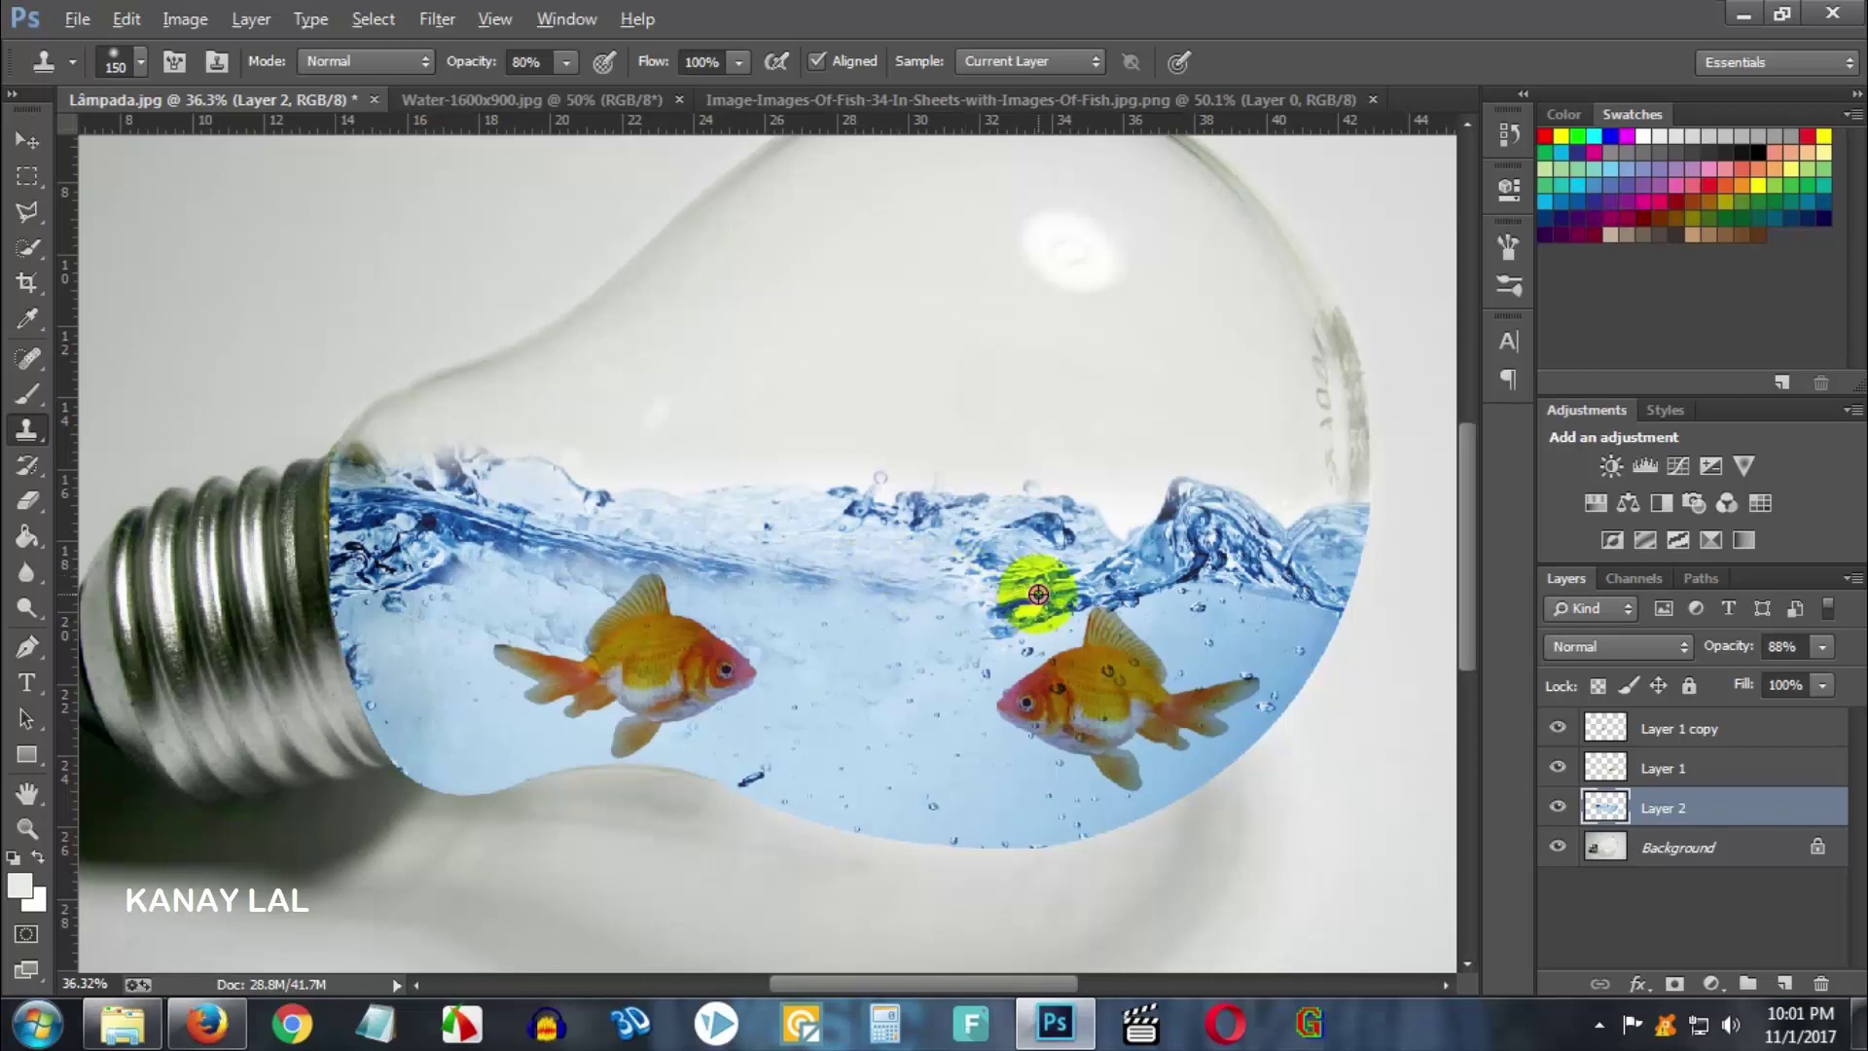
left_click_drag(1037, 593, 966, 584)
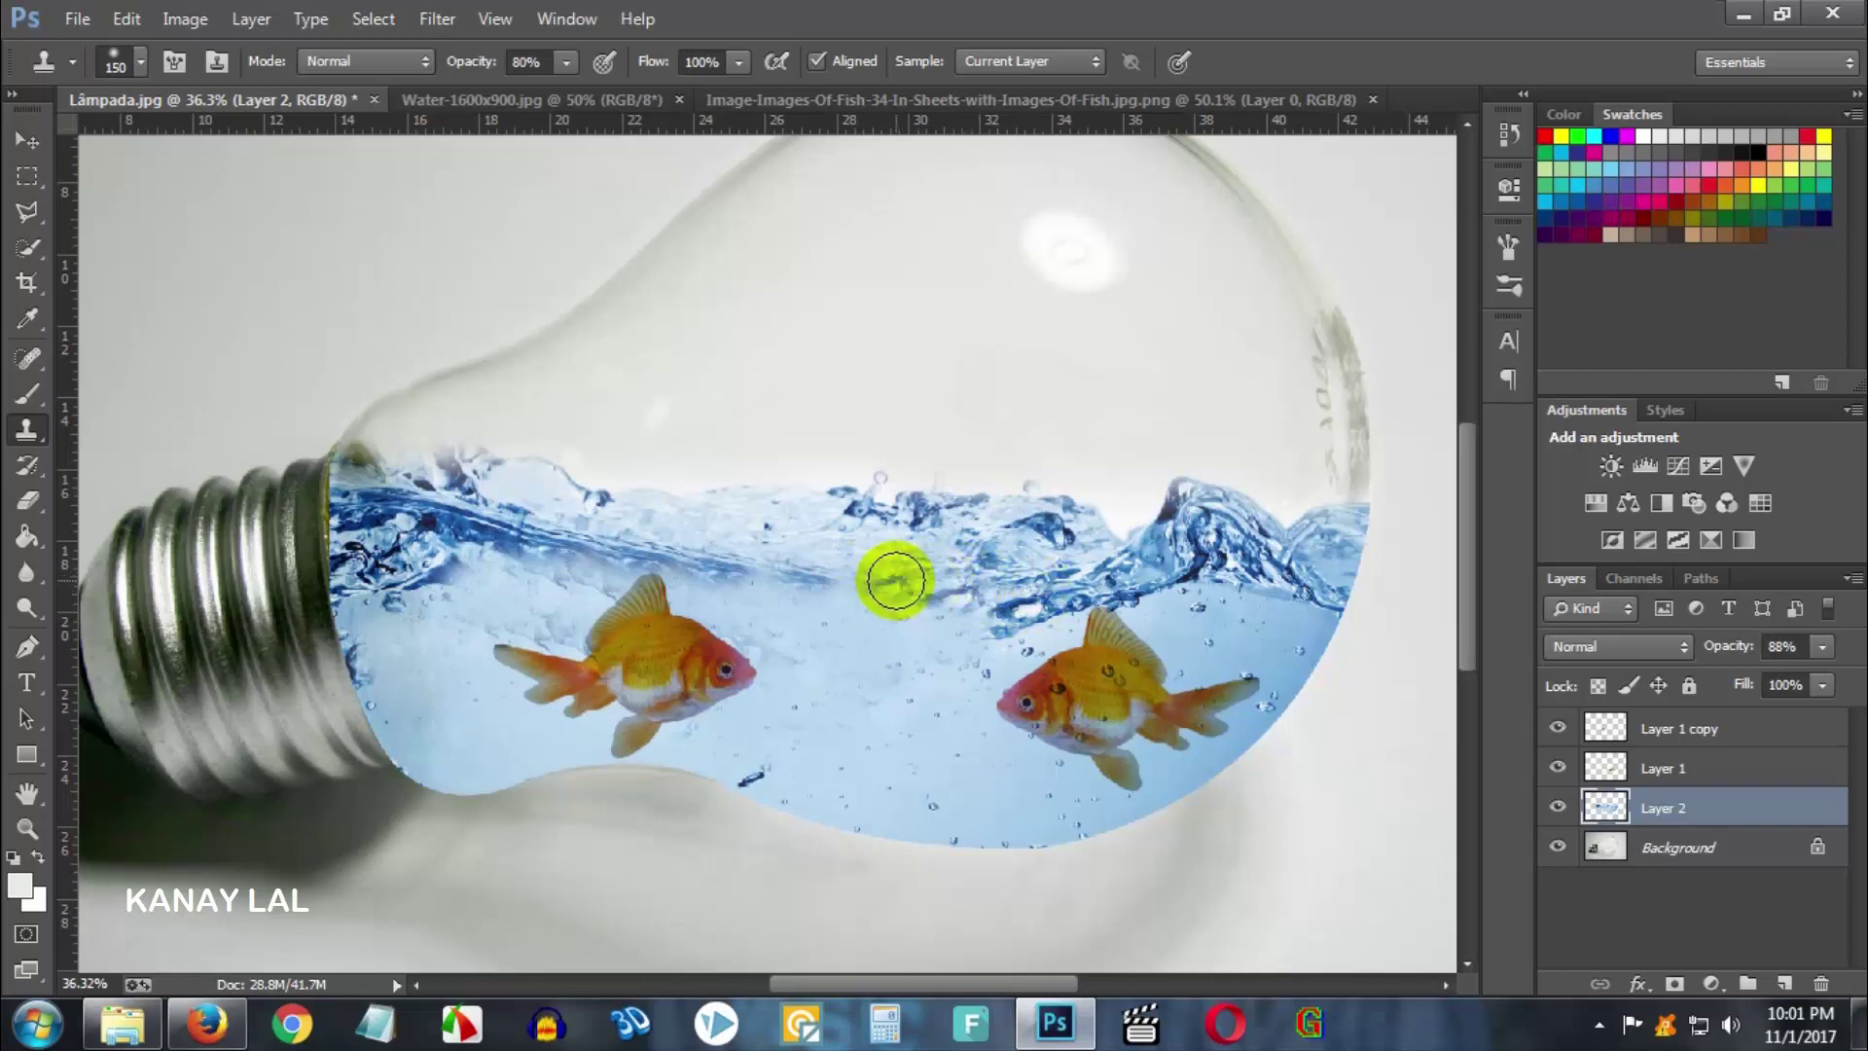
left_click(662, 694, "alt")
left_click(435, 650)
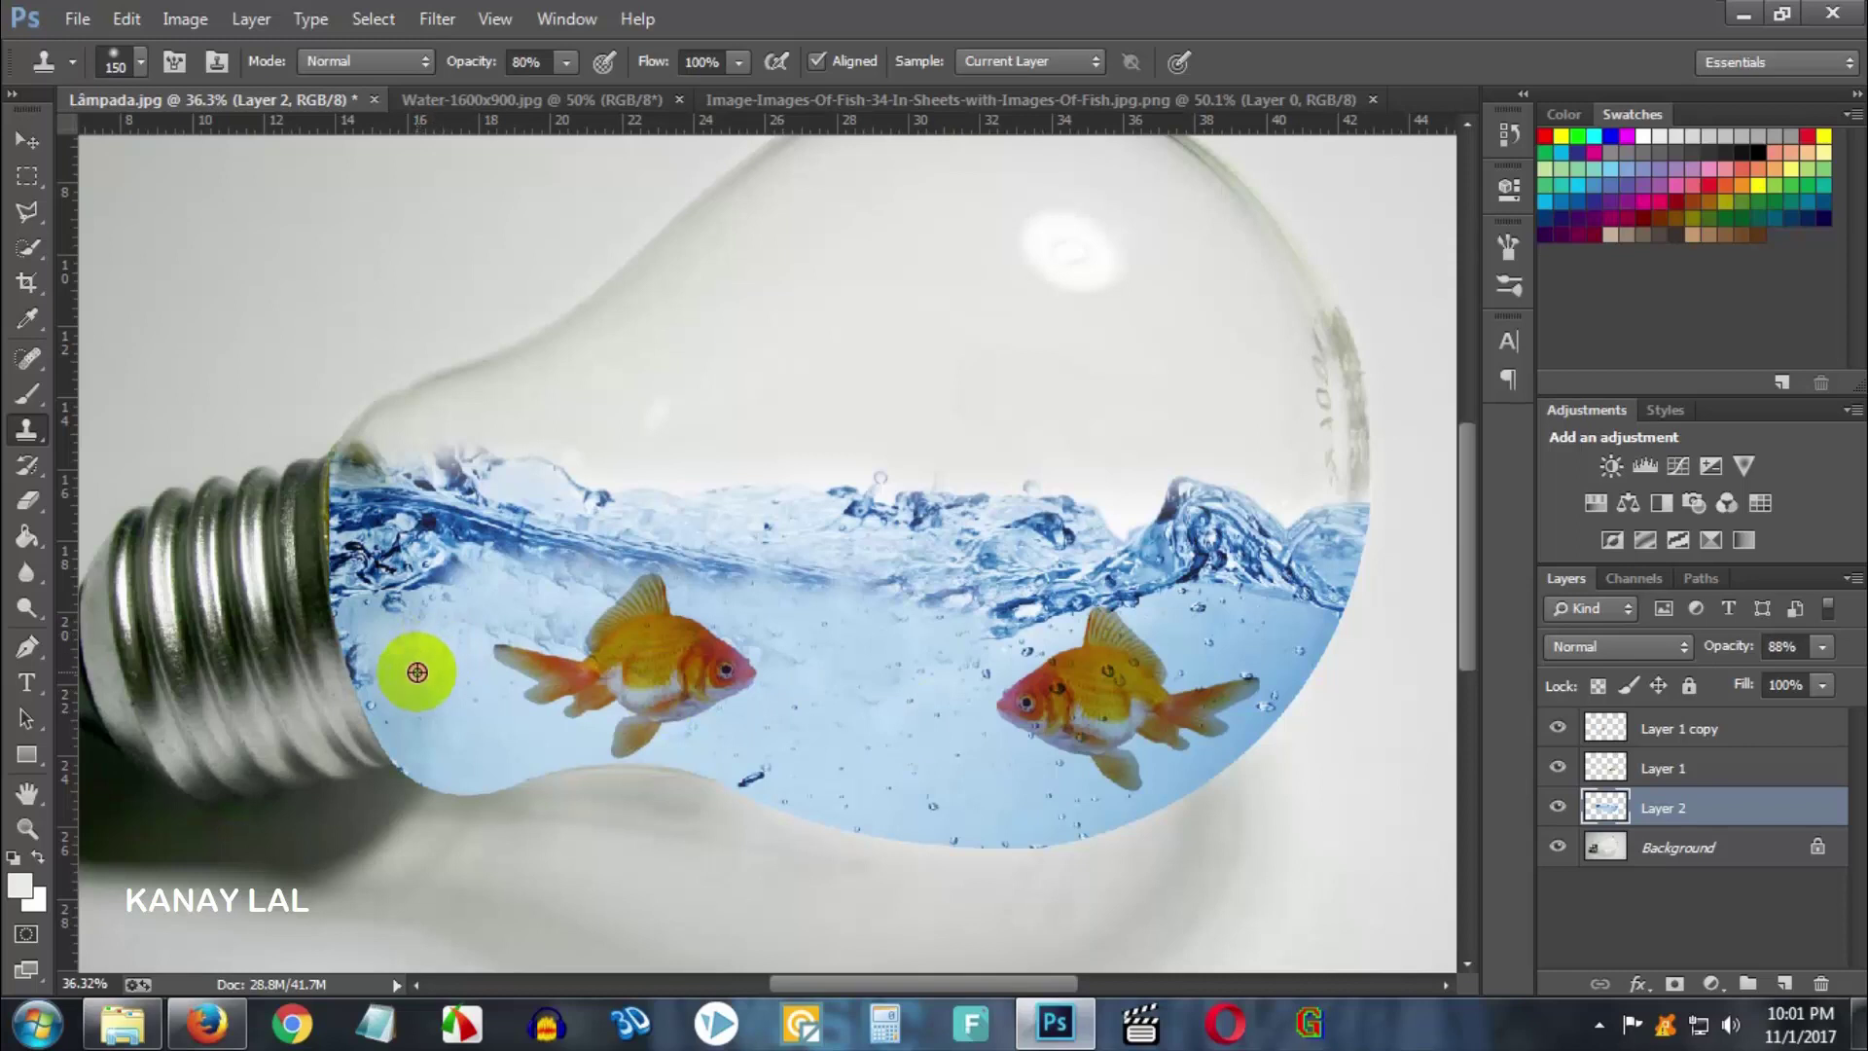
left_click(508, 633, "alt")
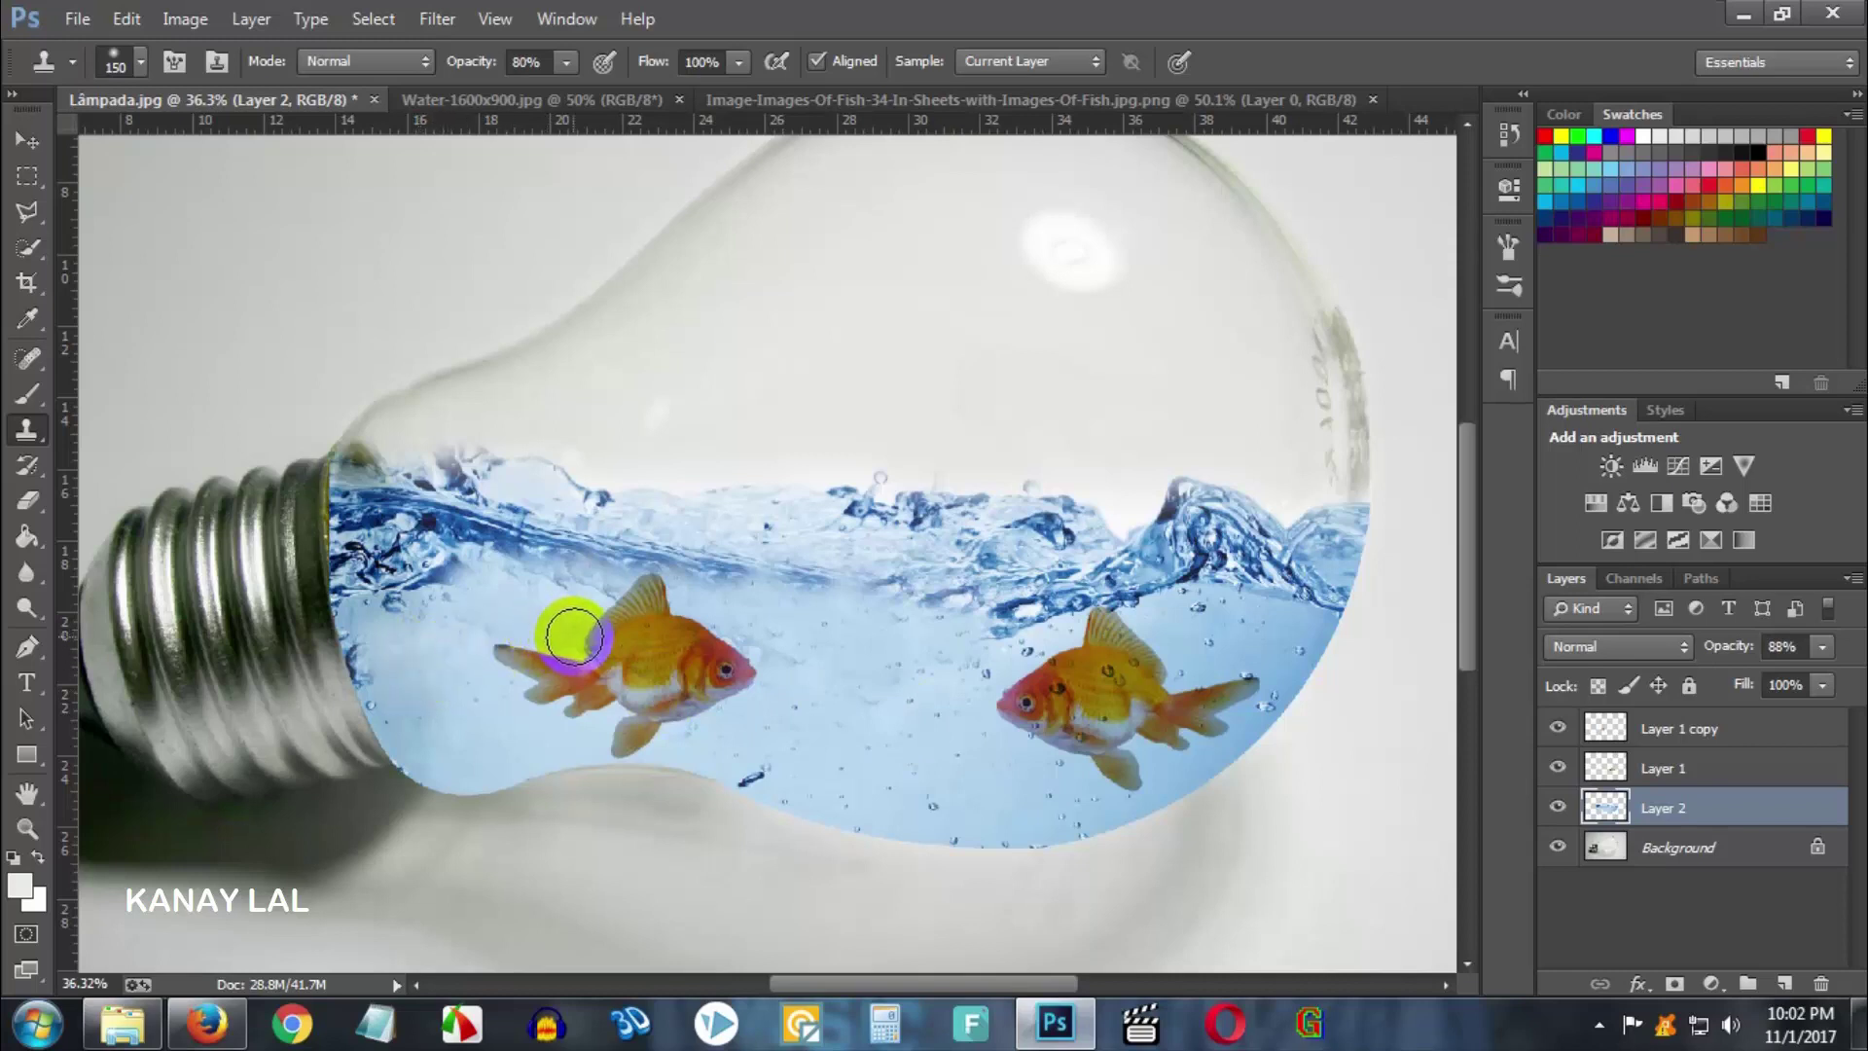
left_click(729, 630, "alt")
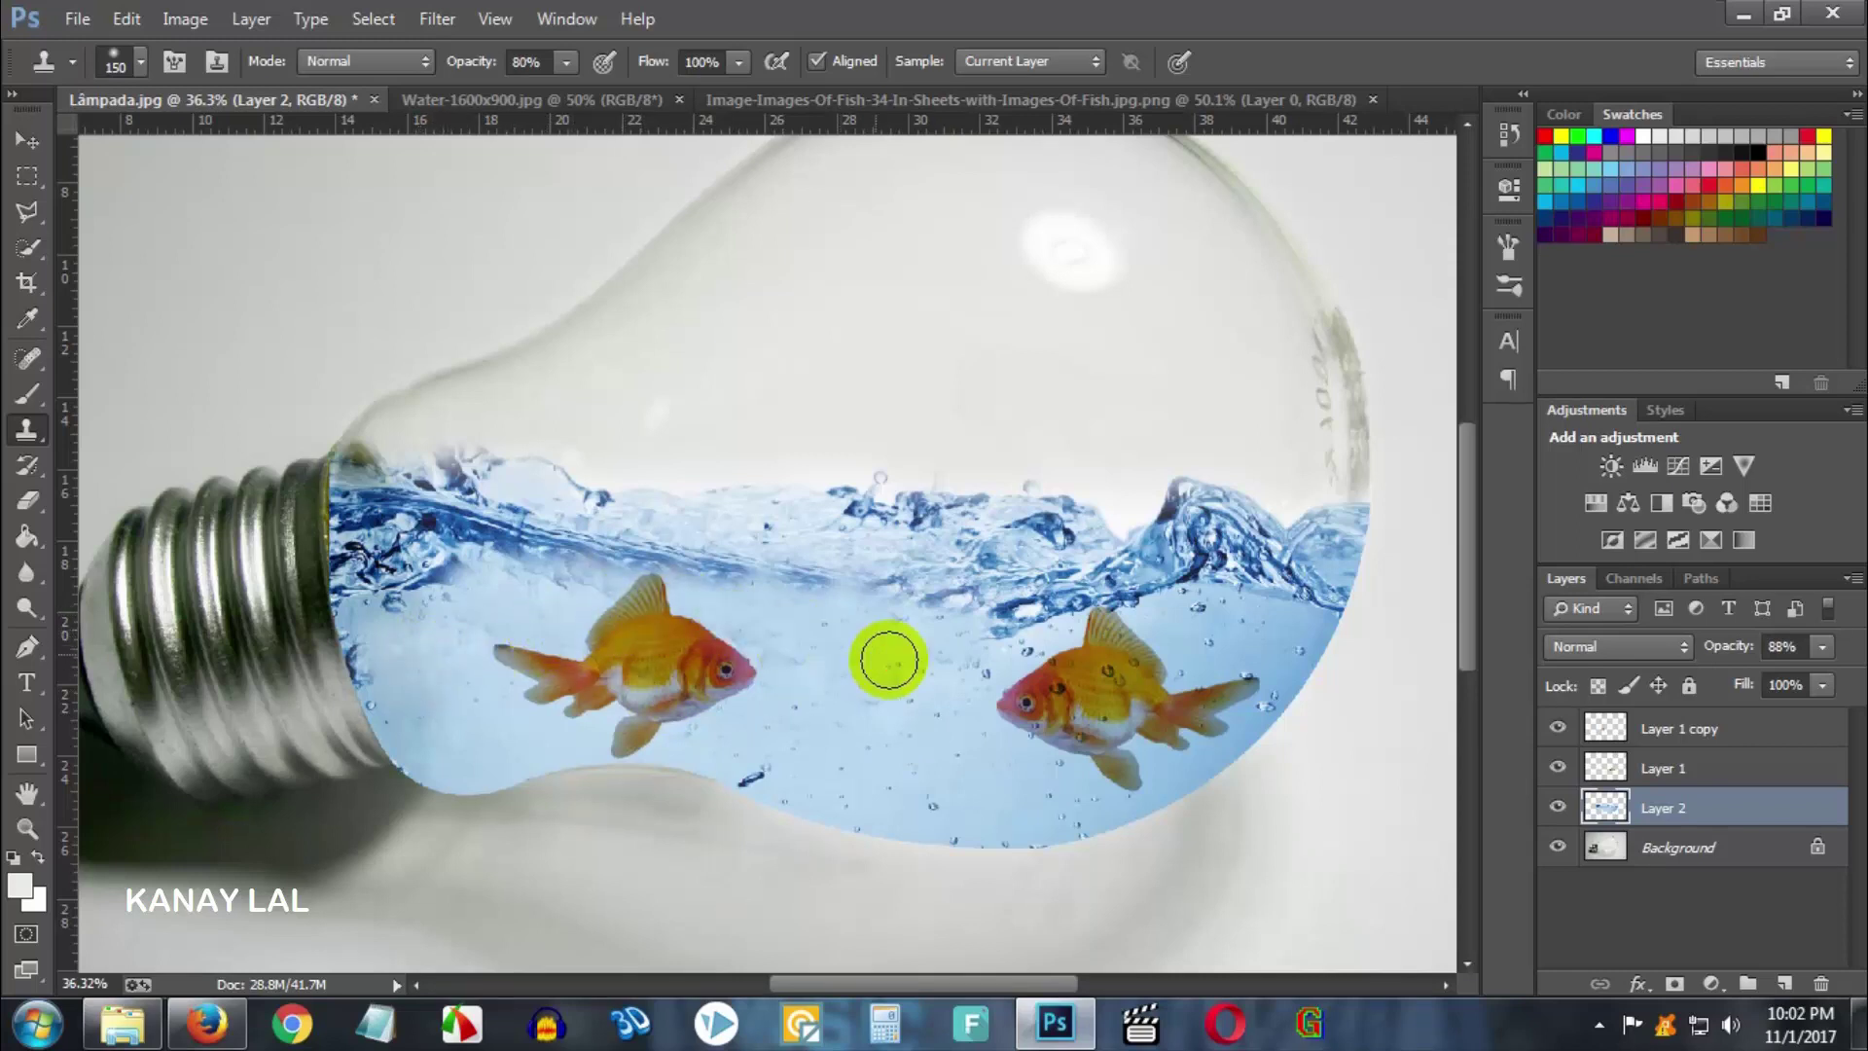
mouse_move(888, 659)
left_mouse_down()
mouse_move(1013, 624)
mouse_move(886, 630)
mouse_move(1010, 635)
mouse_move(1001, 651)
mouse_move(893, 657)
mouse_move(1066, 596)
mouse_move(878, 585)
mouse_move(1007, 613)
mouse_move(1181, 583)
mouse_move(890, 587)
mouse_move(845, 630)
mouse_move(666, 621)
mouse_move(438, 547)
mouse_move(472, 523)
mouse_move(626, 535)
mouse_move(777, 569)
mouse_move(531, 541)
mouse_move(886, 592)
mouse_move(905, 575)
mouse_move(840, 566)
mouse_move(921, 540)
mouse_move(907, 521)
mouse_move(831, 569)
mouse_move(879, 579)
mouse_move(951, 542)
mouse_move(983, 555)
mouse_move(925, 529)
mouse_move(910, 580)
left_mouse_up()
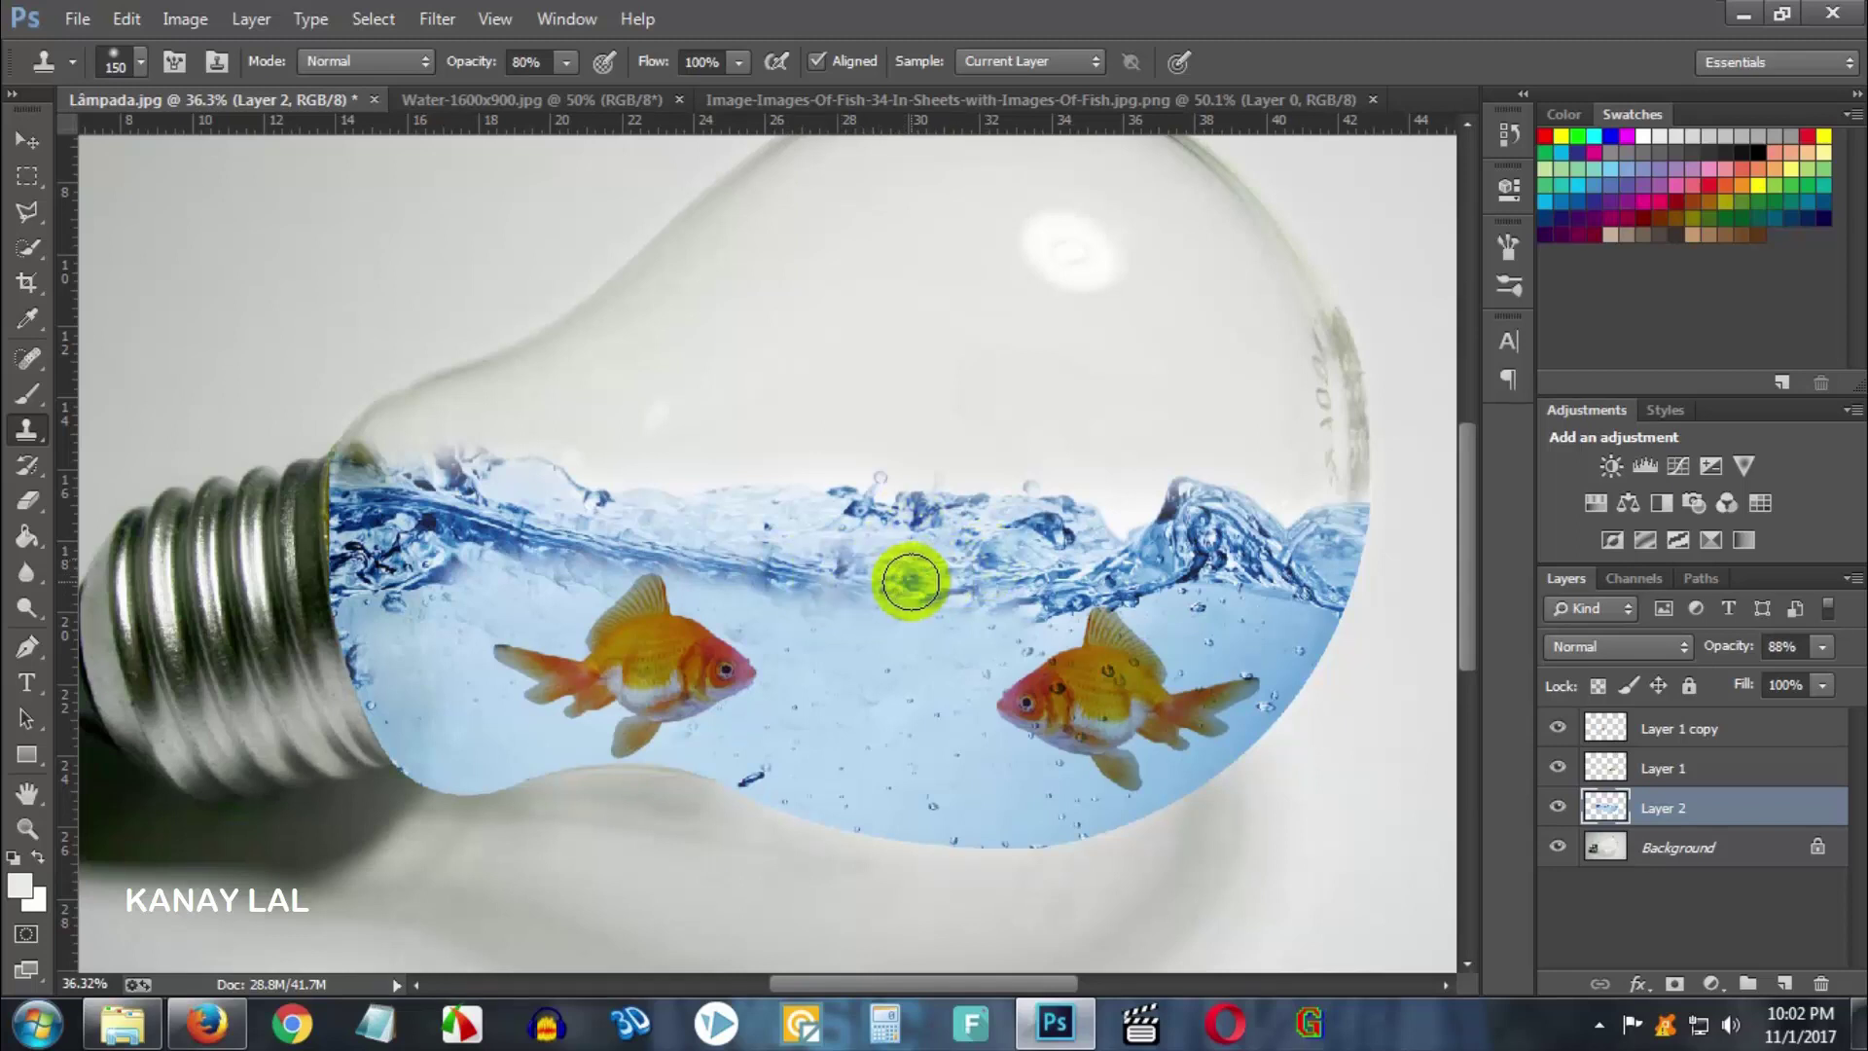
- Move the goldfish on Layer 1 copy closer to the fish facing it
scroll(859, 717, "down", 3)
scroll(812, 754, "up", 3)
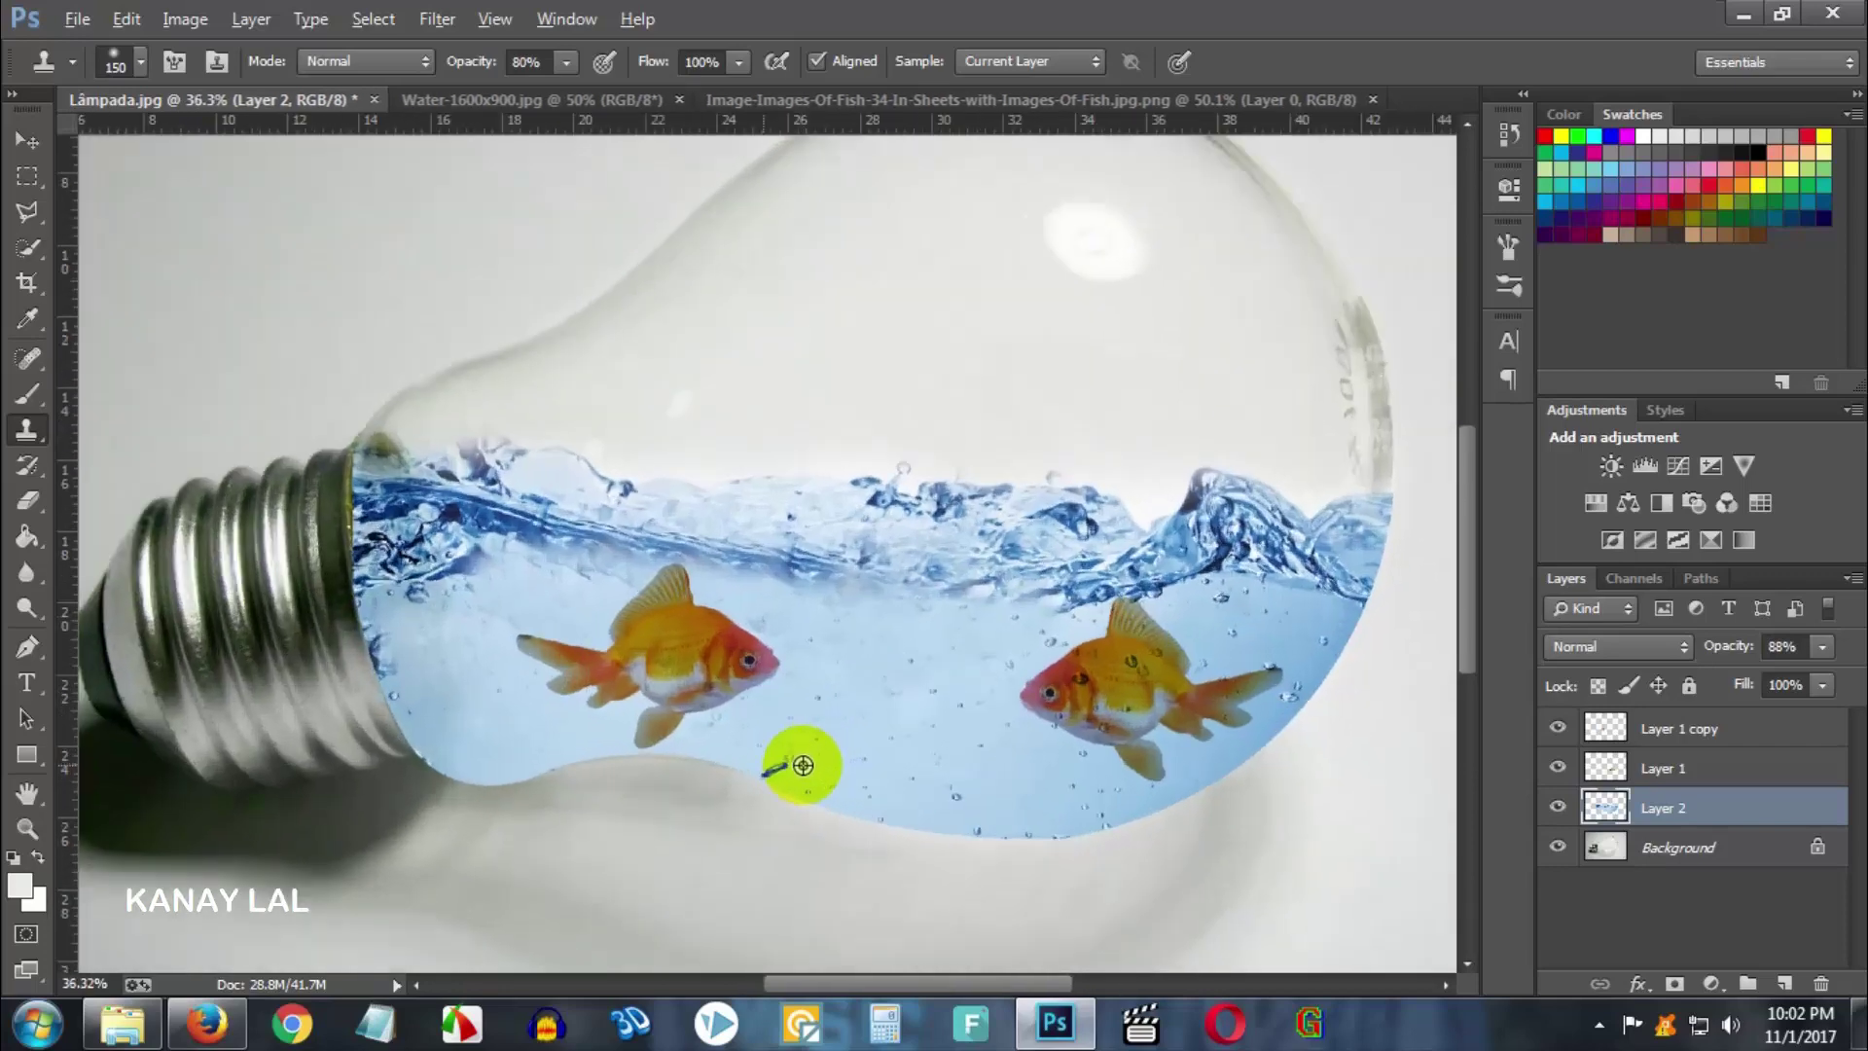
scroll(779, 764, "up", 1)
scroll(805, 763, "down", 1)
scroll(973, 774, "down", 1)
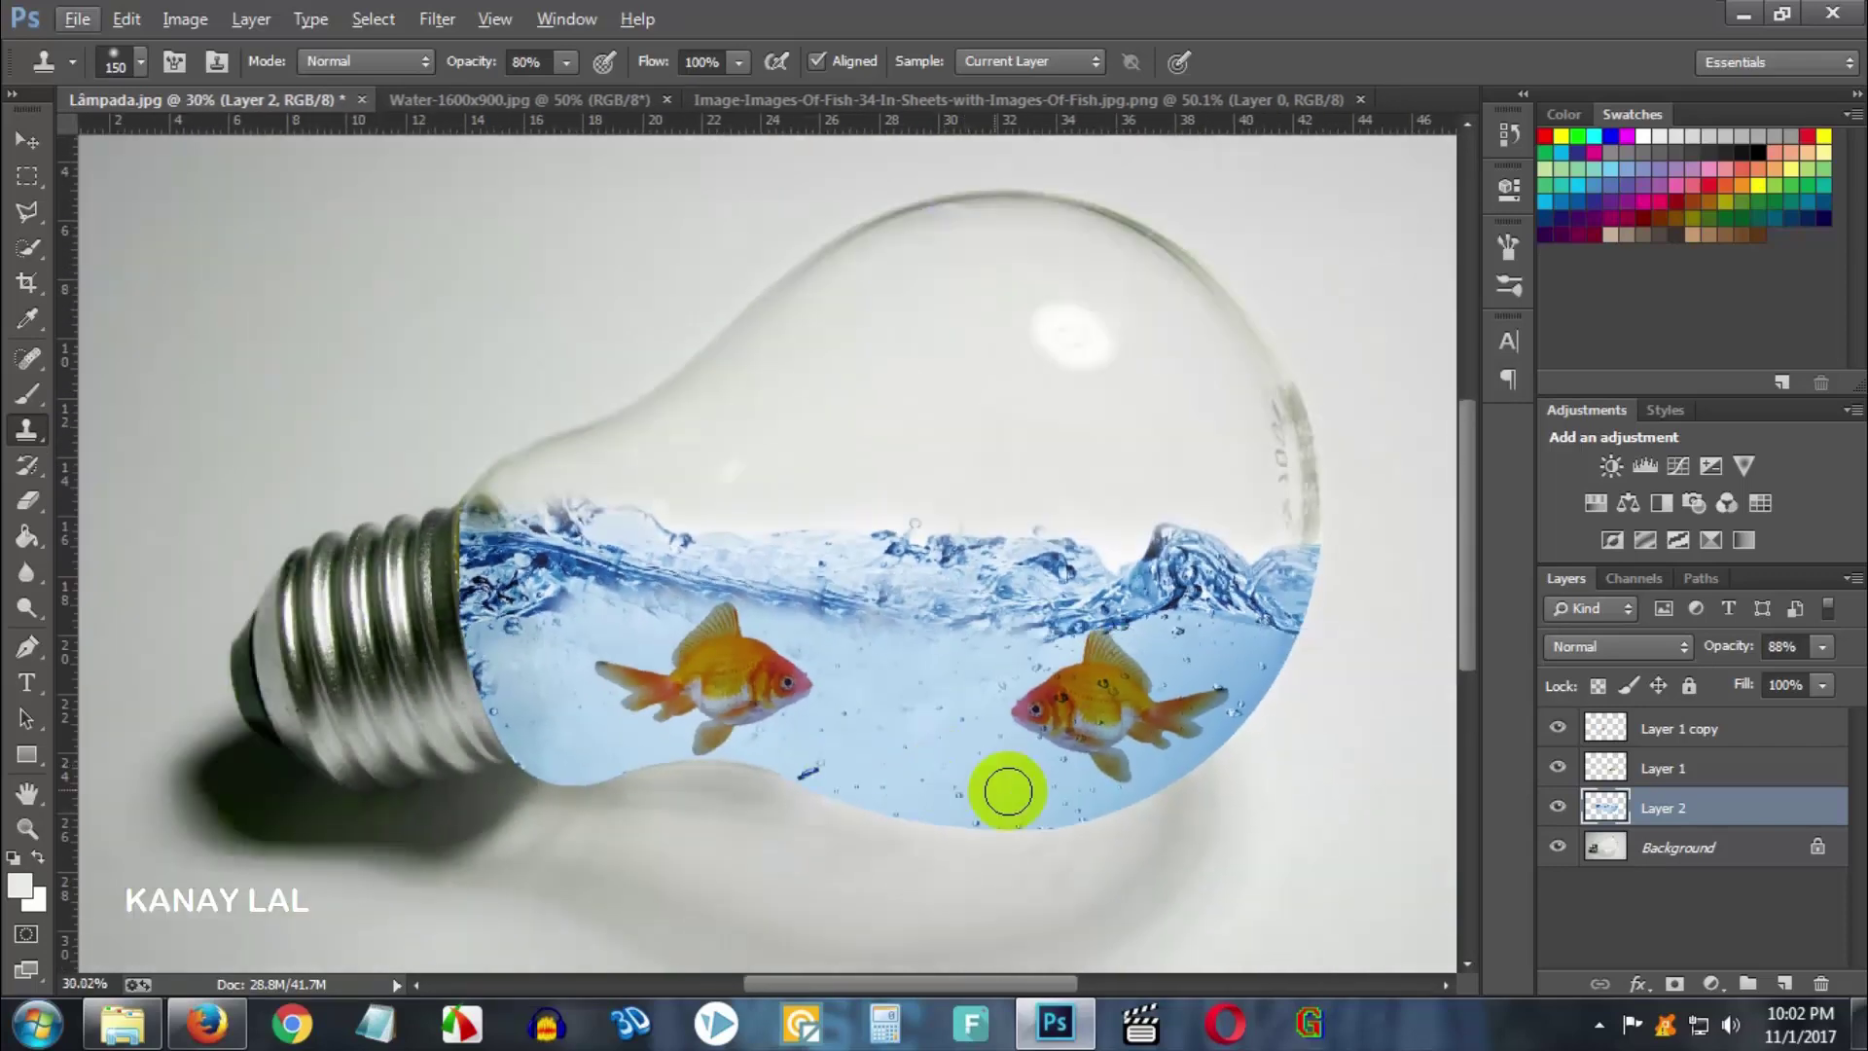
left_click(1675, 727)
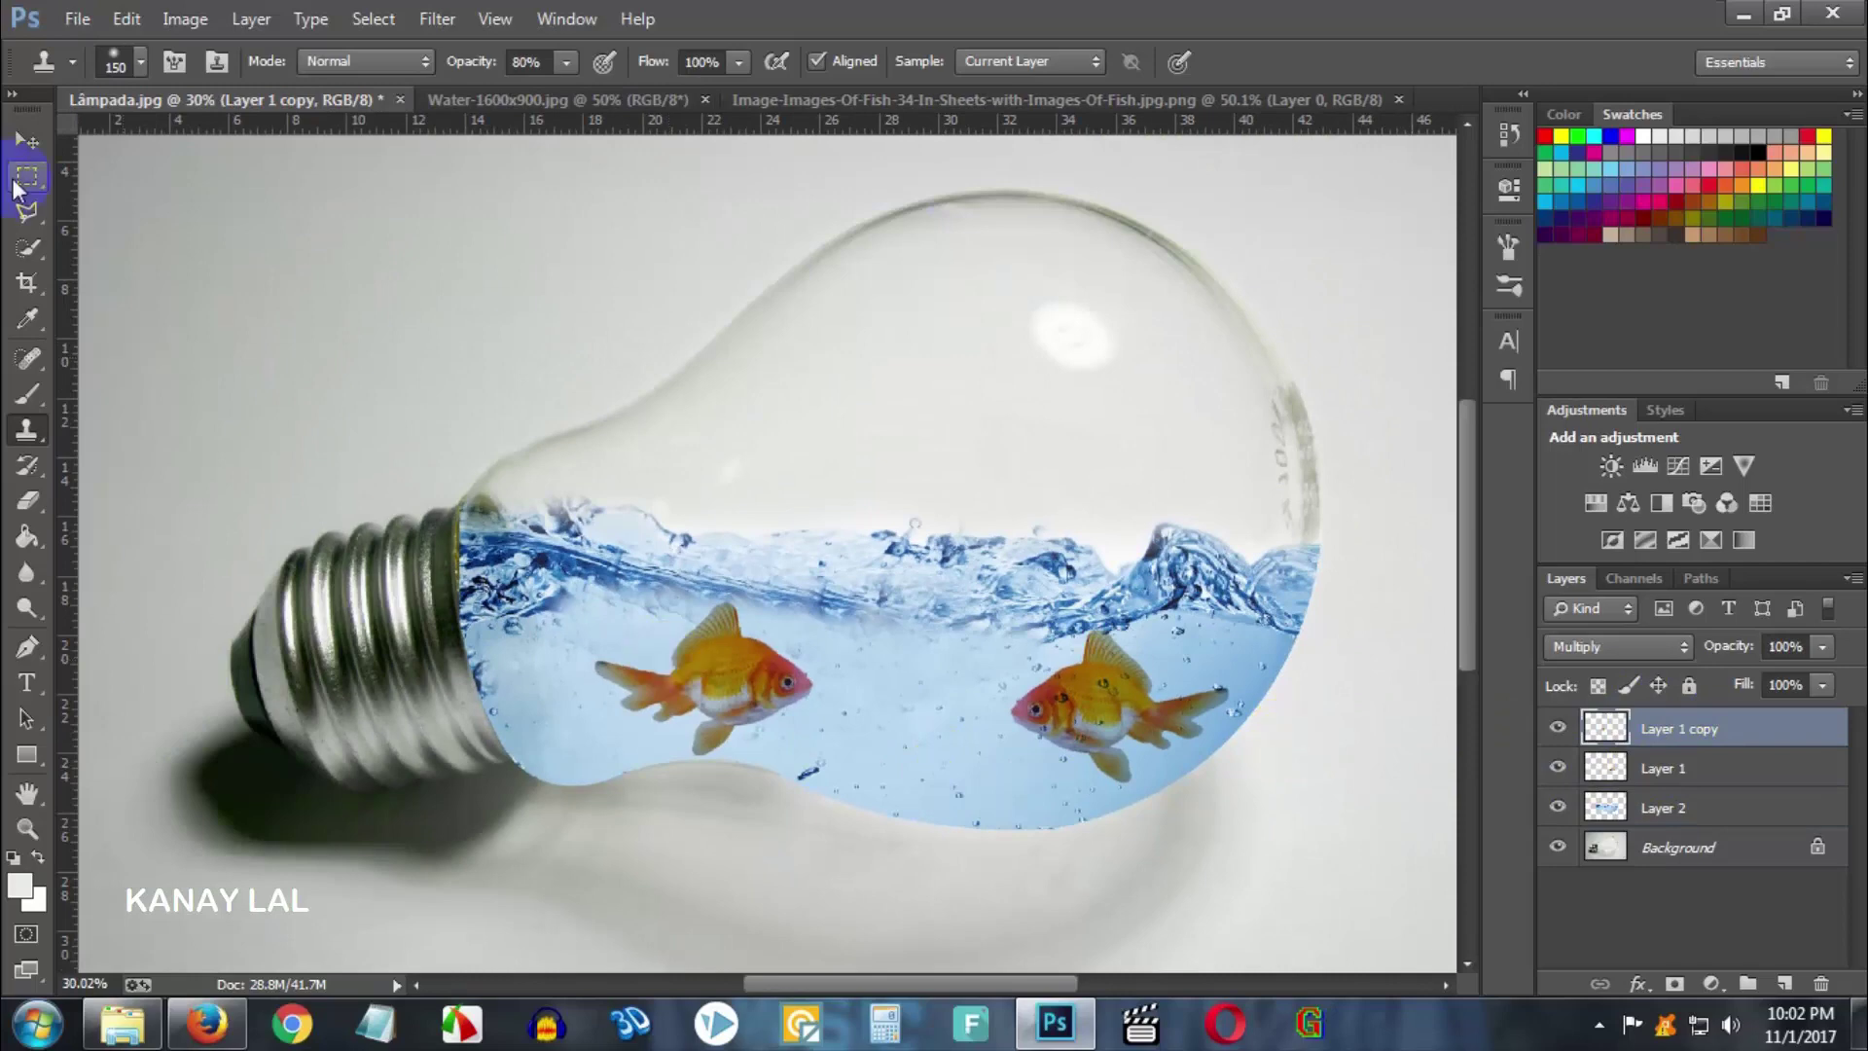
left_click(29, 140)
left_click_drag(794, 750, 927, 738)
- Examine the placement of both goldfish and how the cloned water blends inside the bulb
scroll(967, 757, "down", 3)
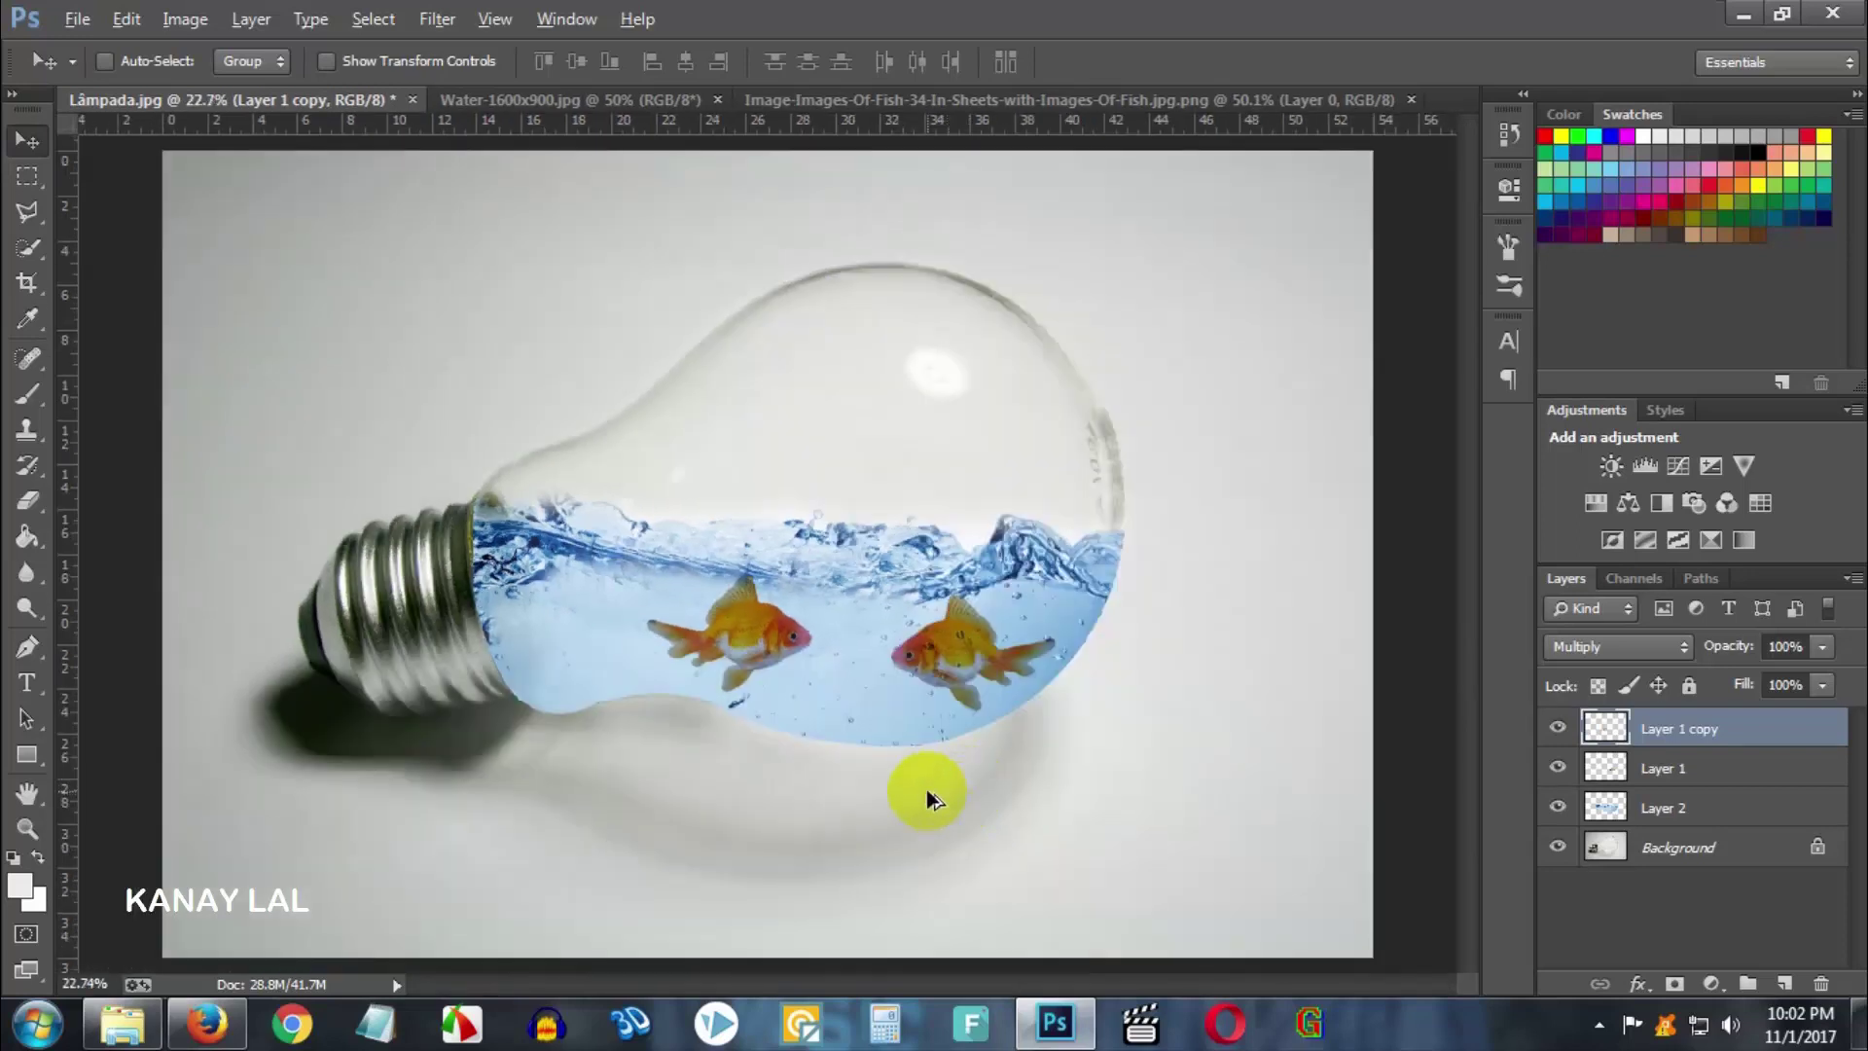
scroll(775, 681, "up", 4)
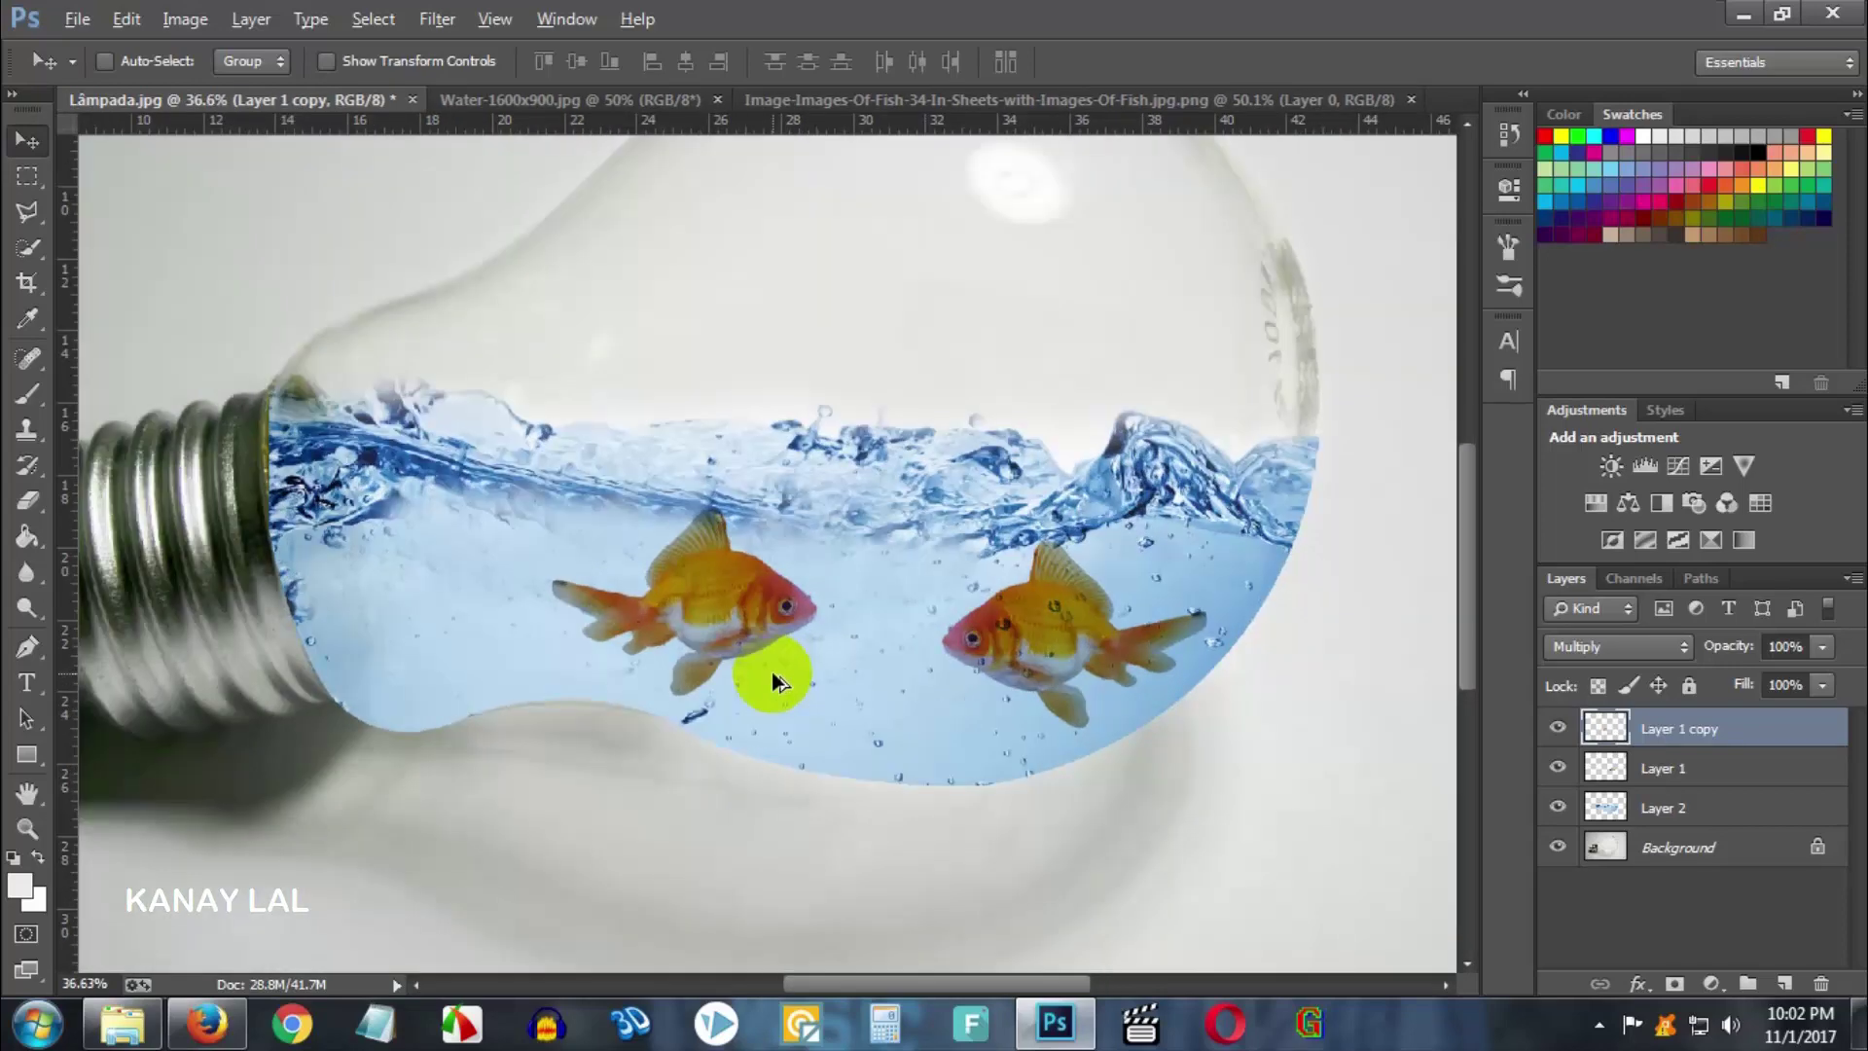
scroll(769, 670, "down", 2)
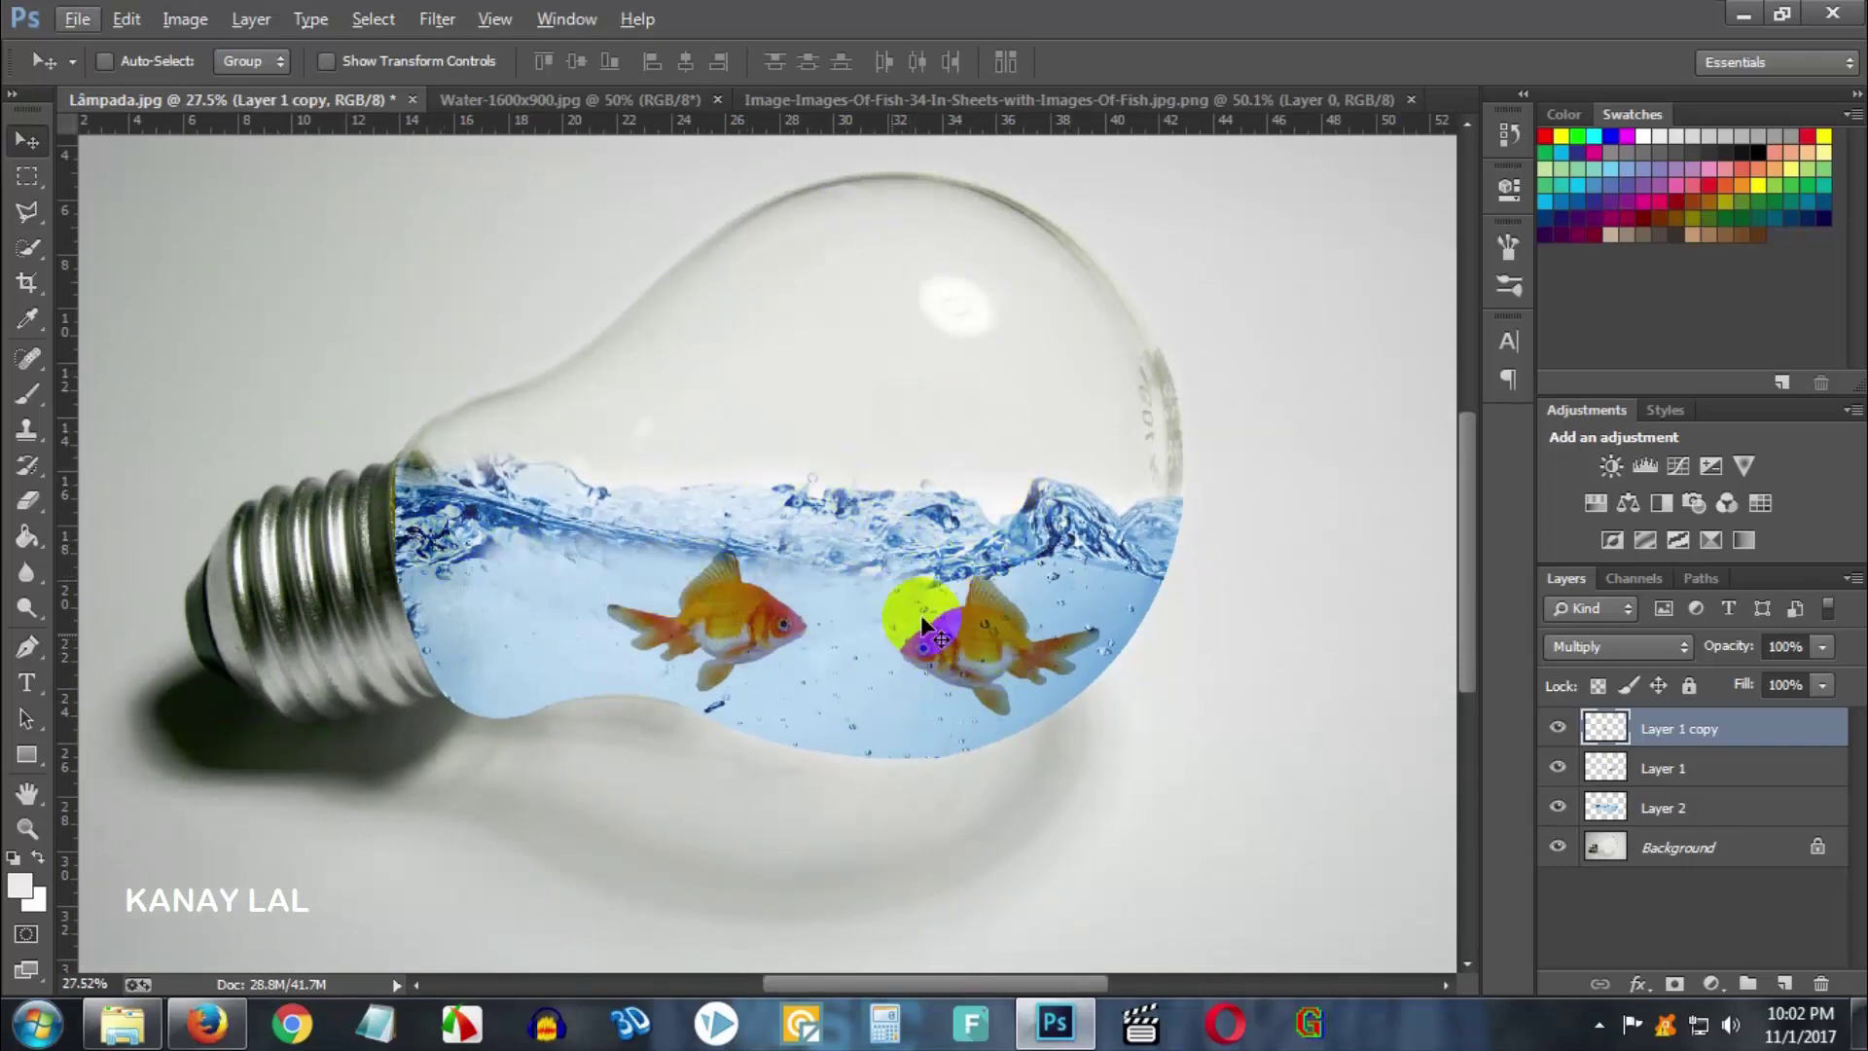
scroll(914, 643, "up", 2)
scroll(880, 720, "up", 2)
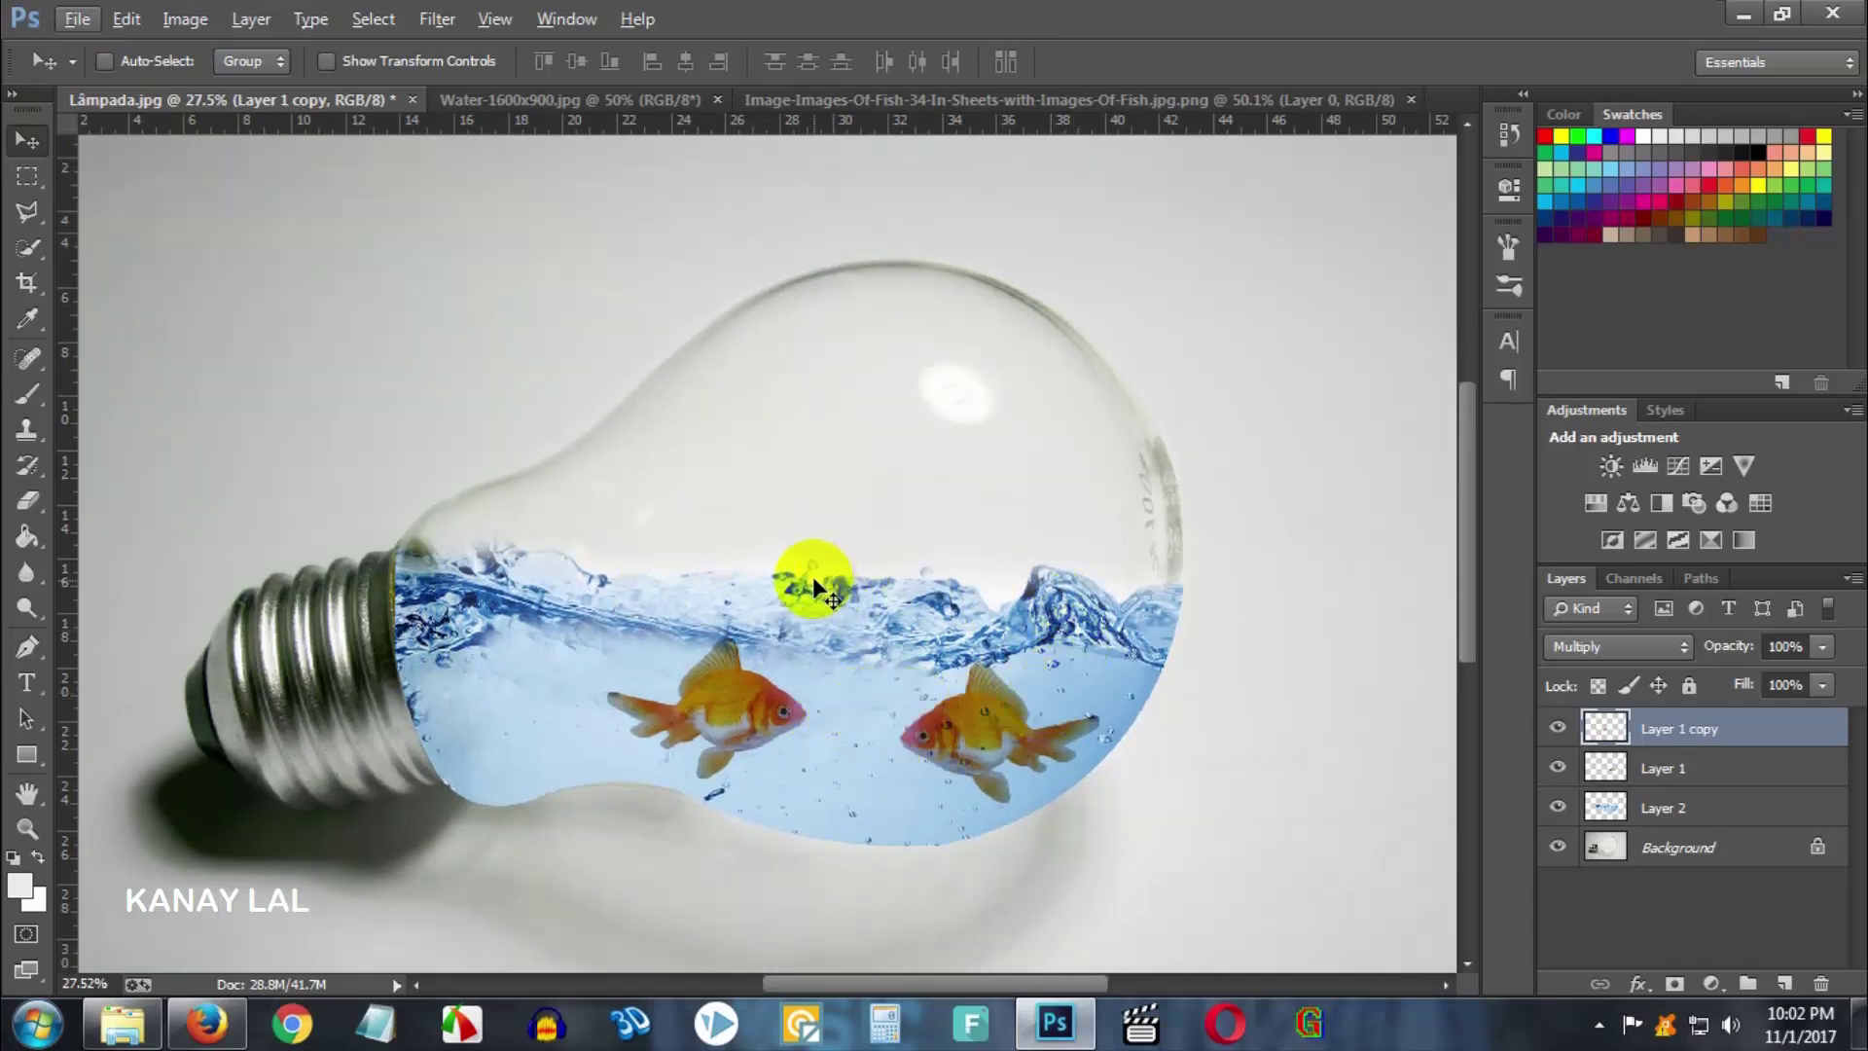
left_click(961, 720)
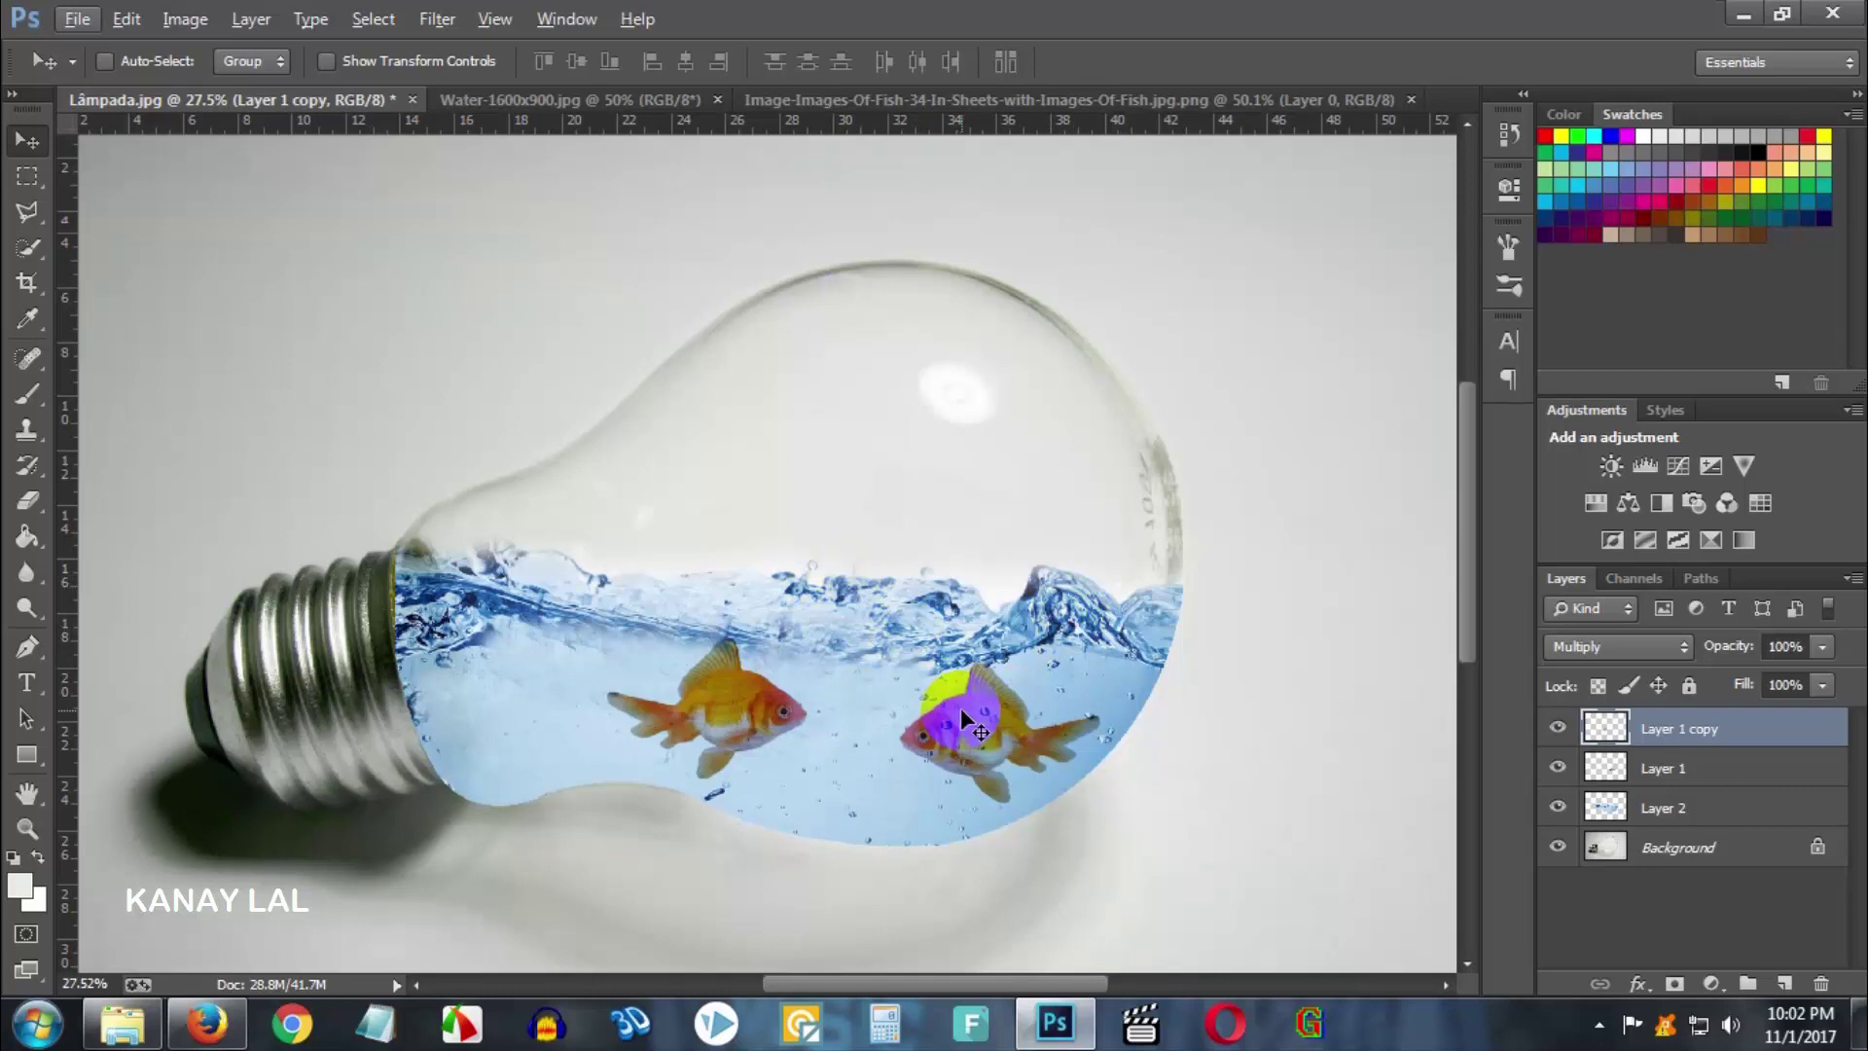
scroll(955, 700, "down", 3)
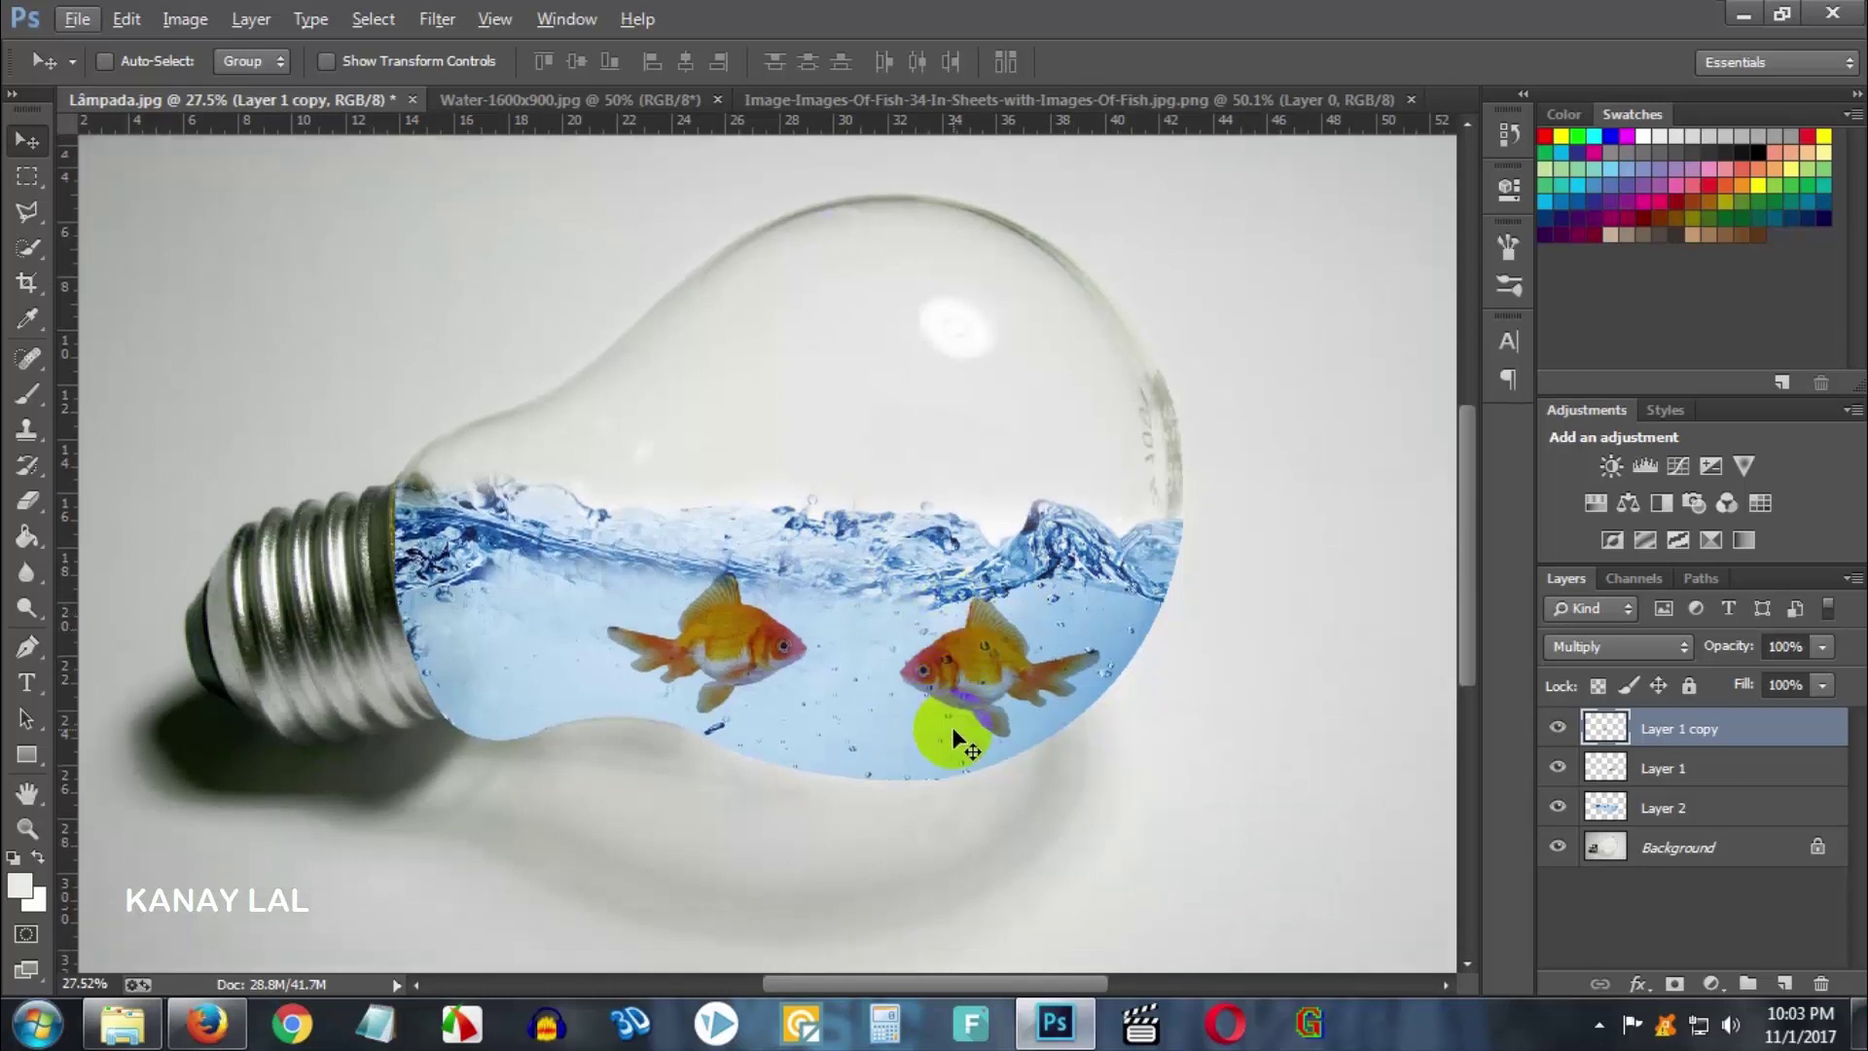
scroll(926, 734, "down", 3)
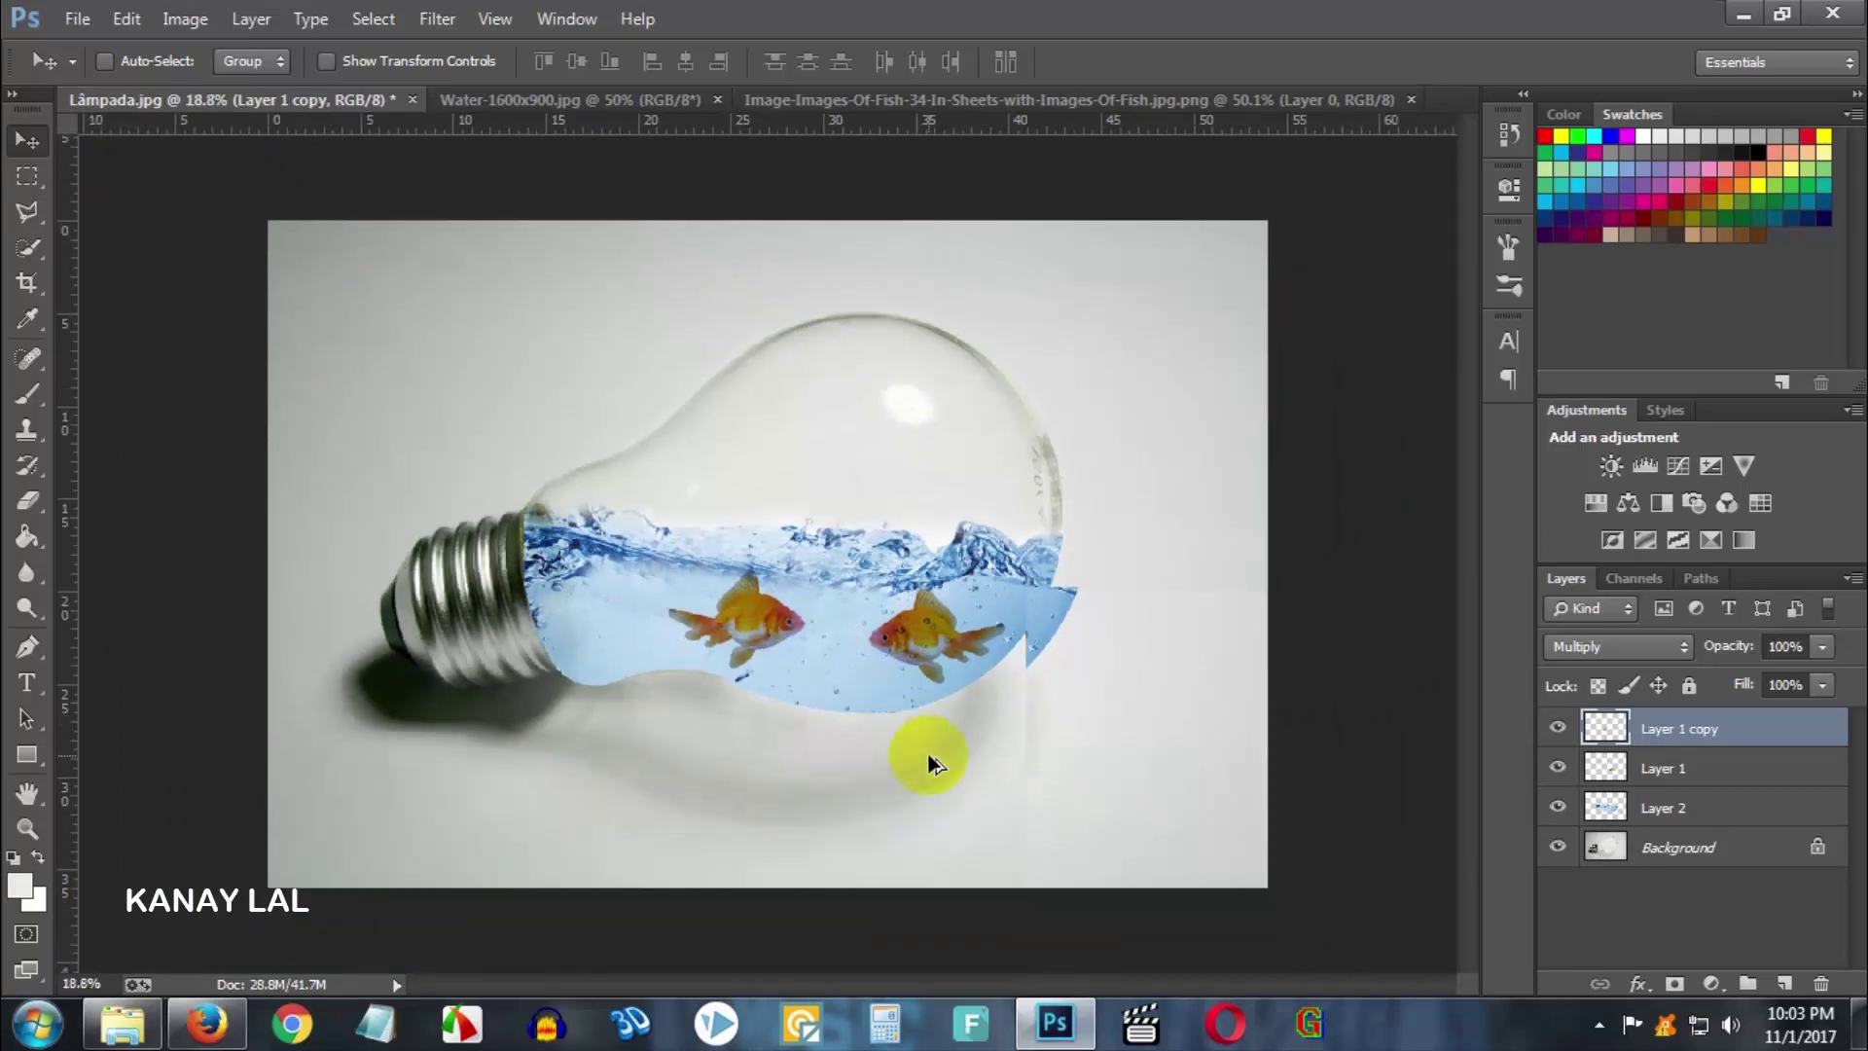
scroll(837, 730, "up", 2)
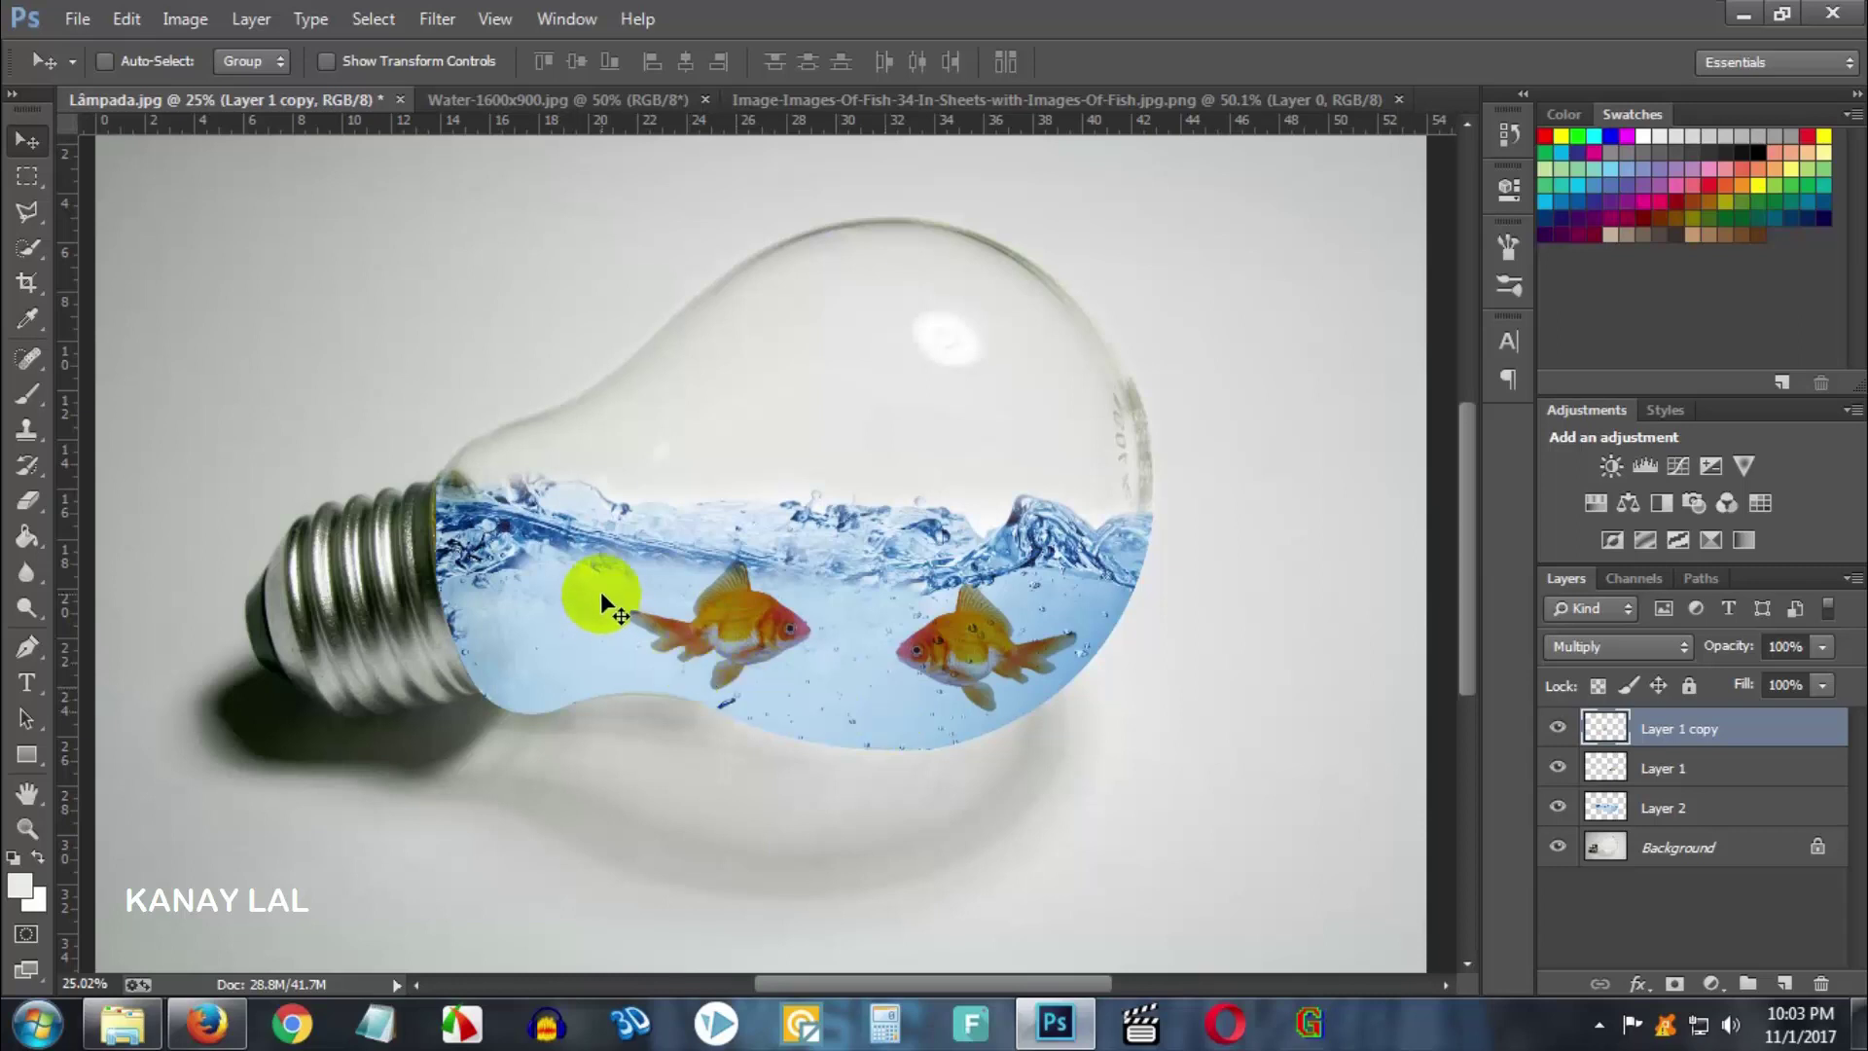
scroll(621, 588, "up", 2)
key("alt")
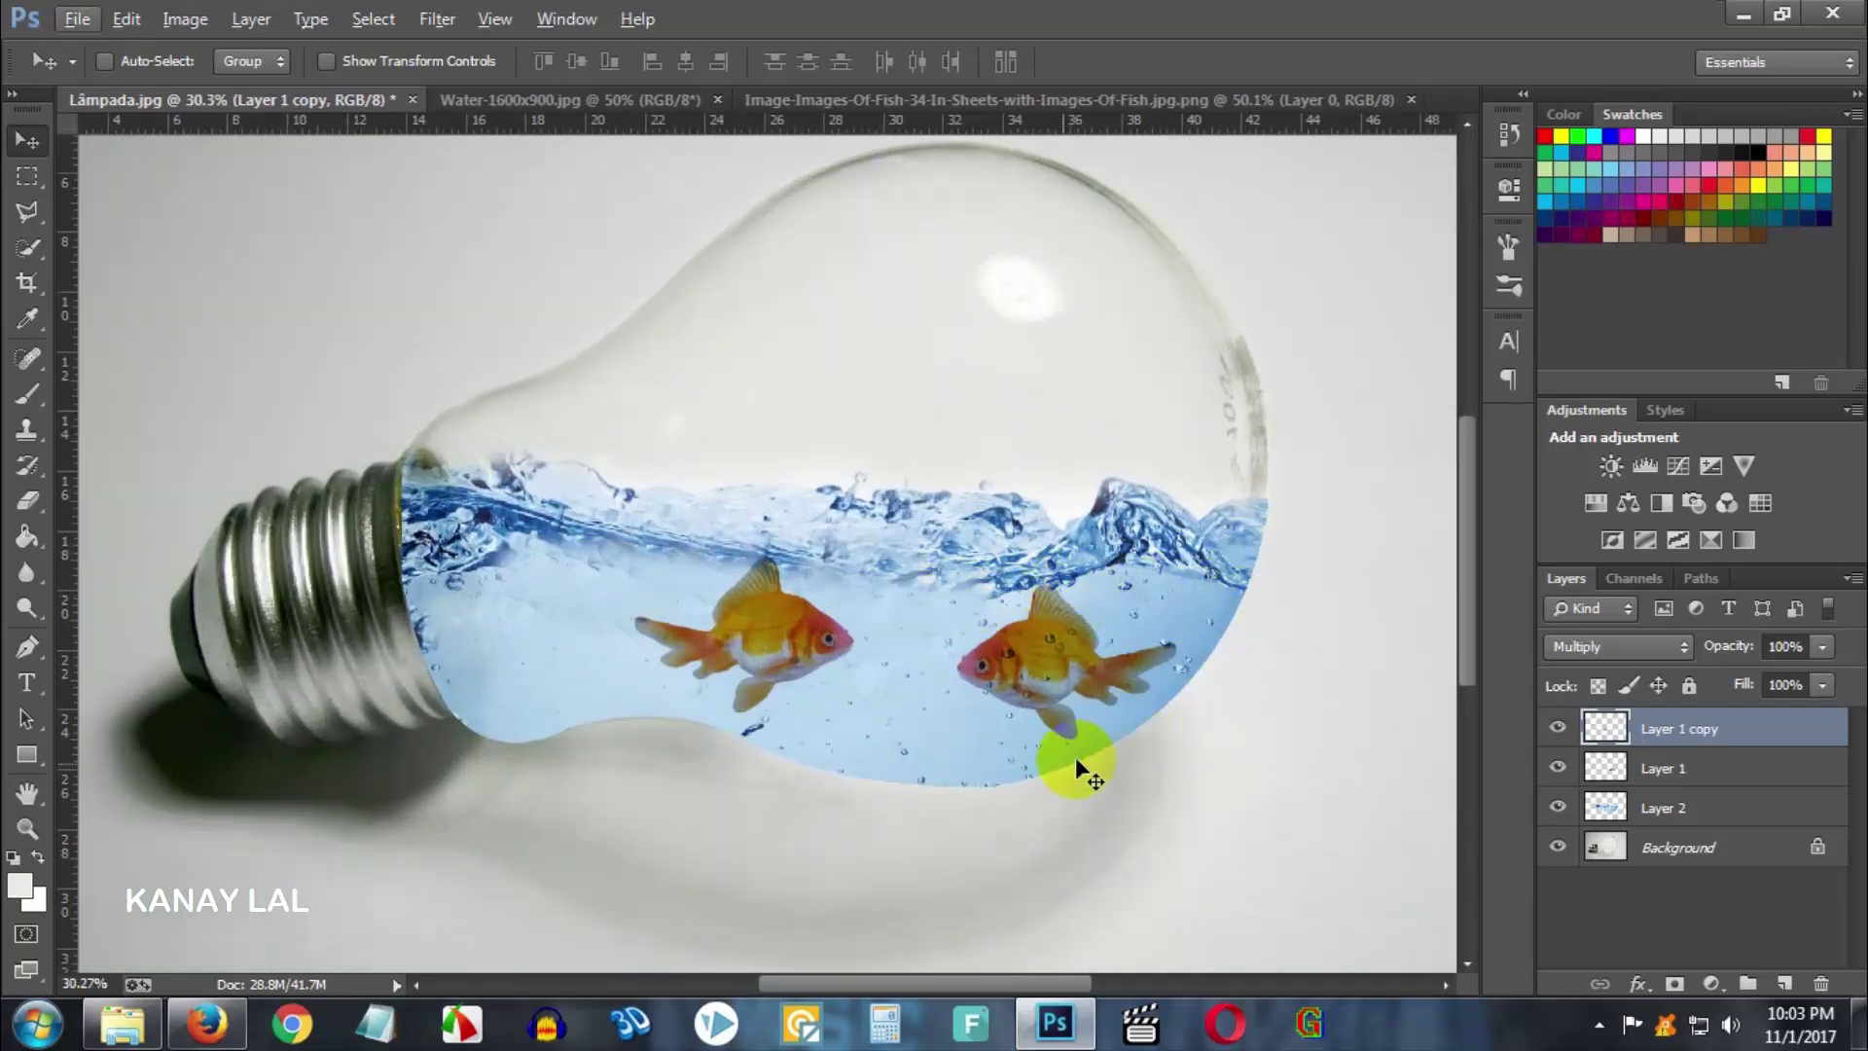
- On Layer 2, soften the water's outer edge along the glass with a soft 150 px Eraser at 17% opacity
left_click(1675, 802)
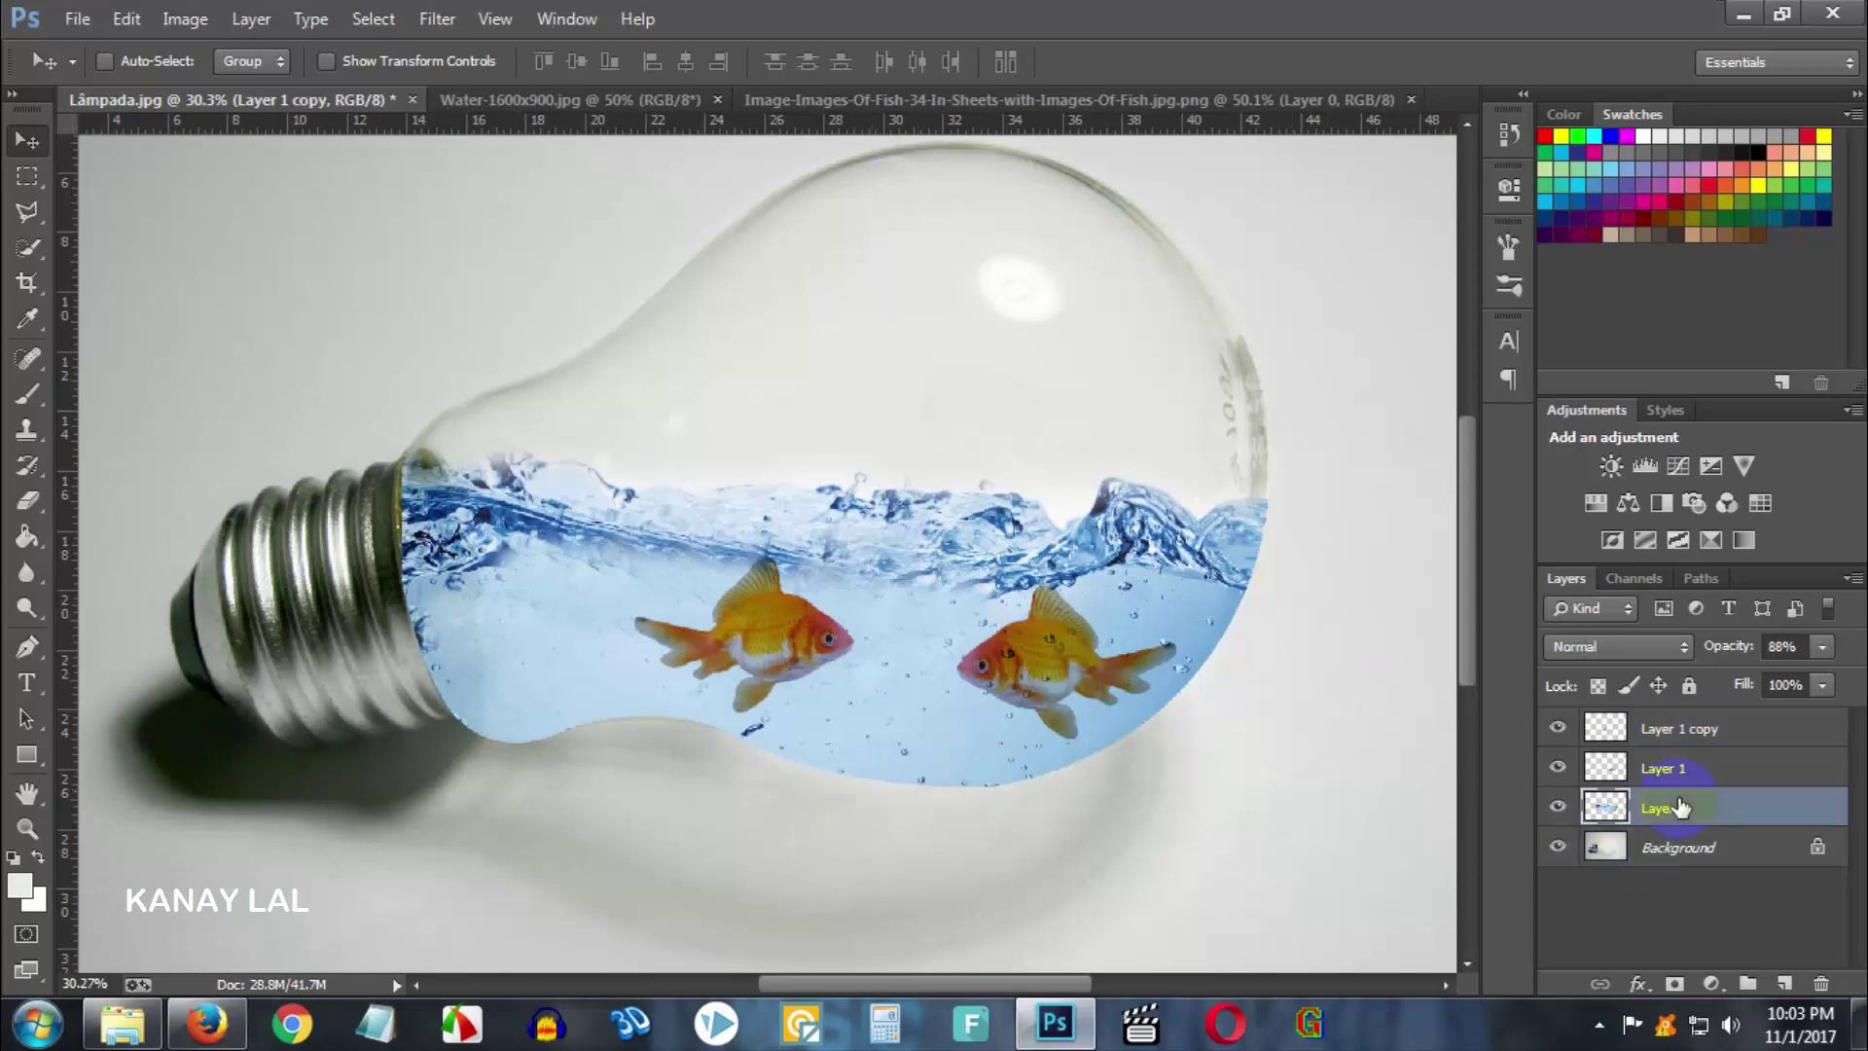
left_click(28, 502)
right_click(939, 395)
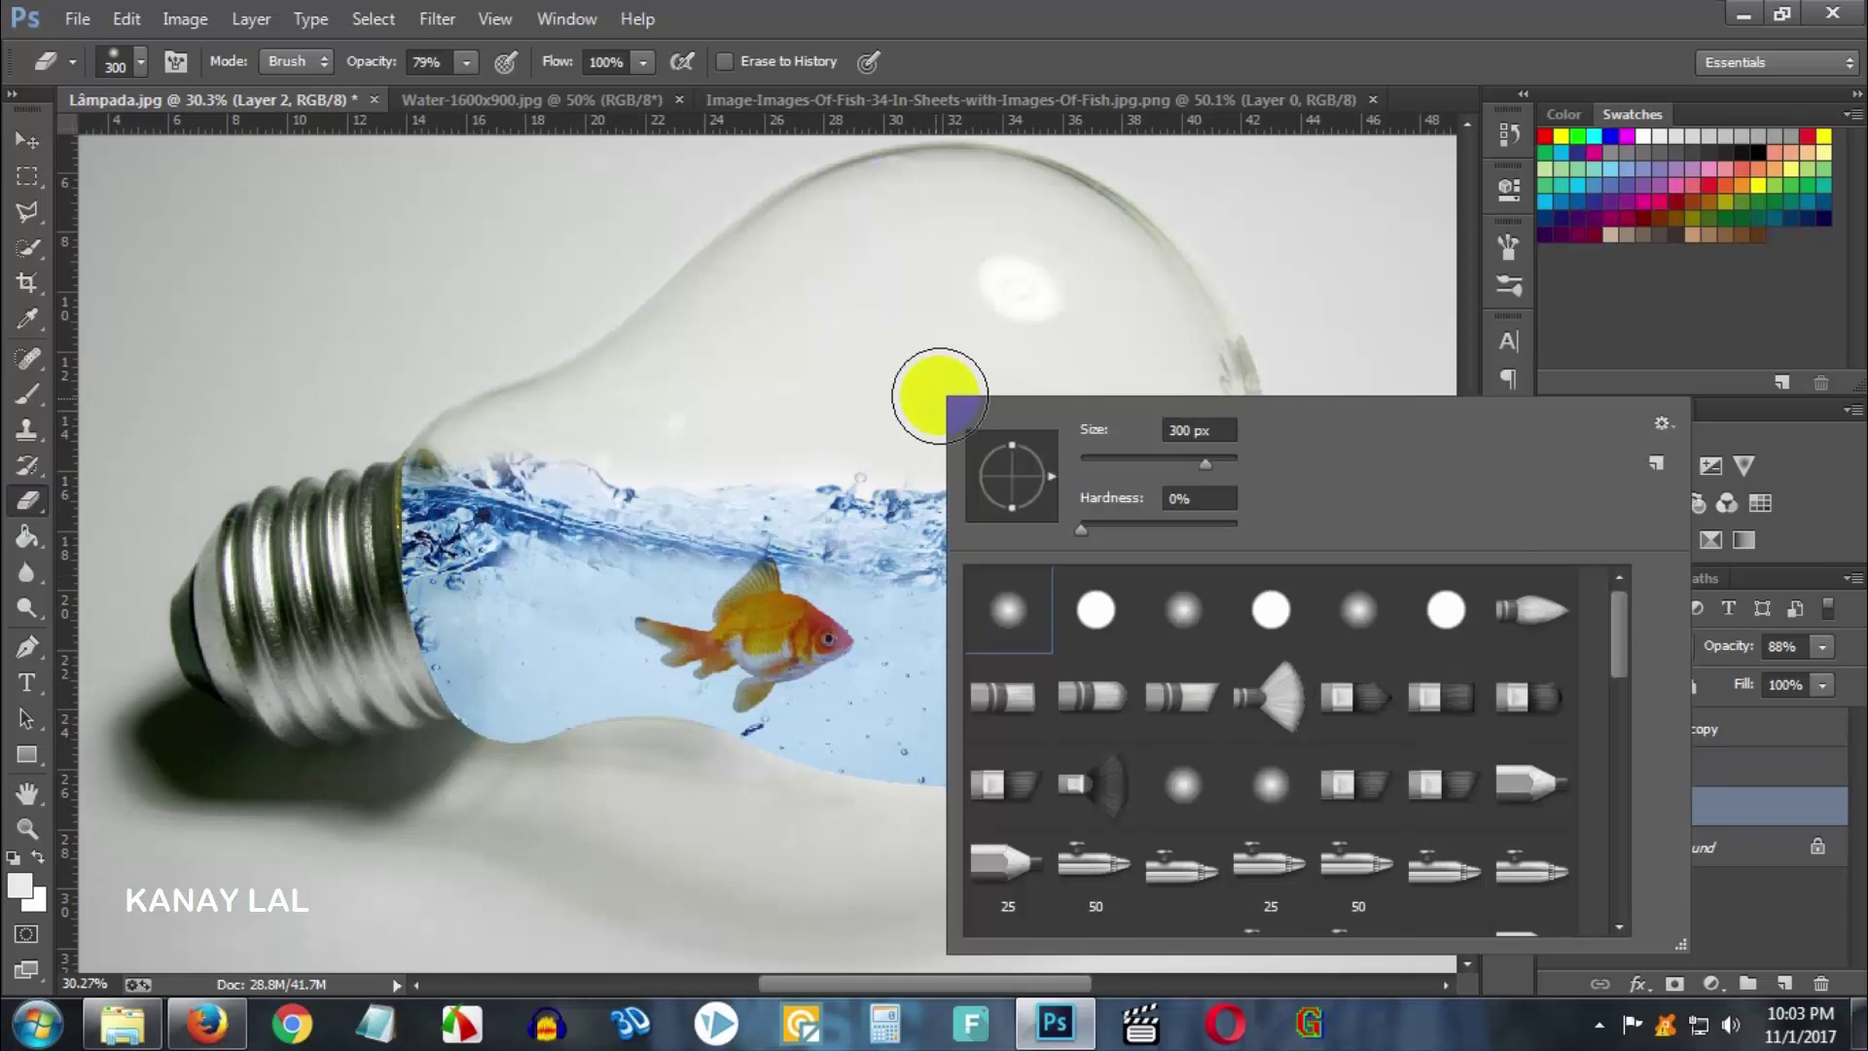
left_click(1247, 10)
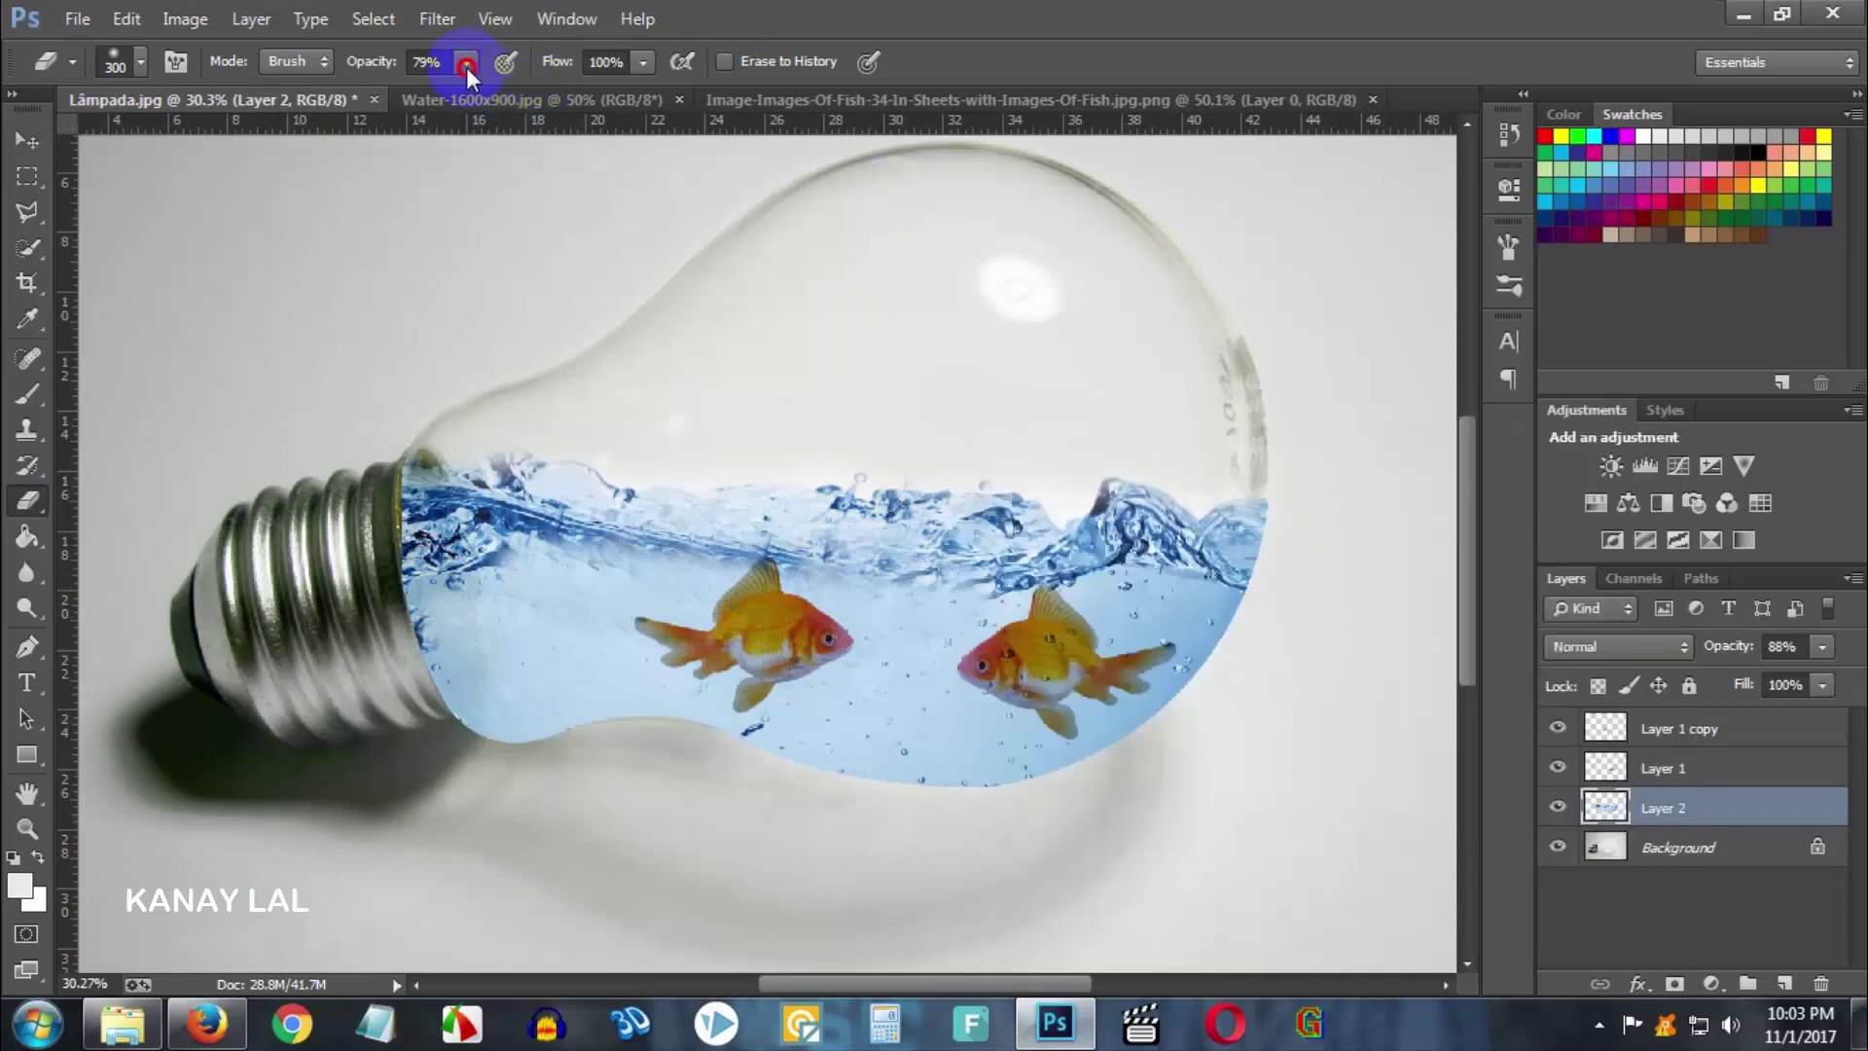
left_click(378, 93)
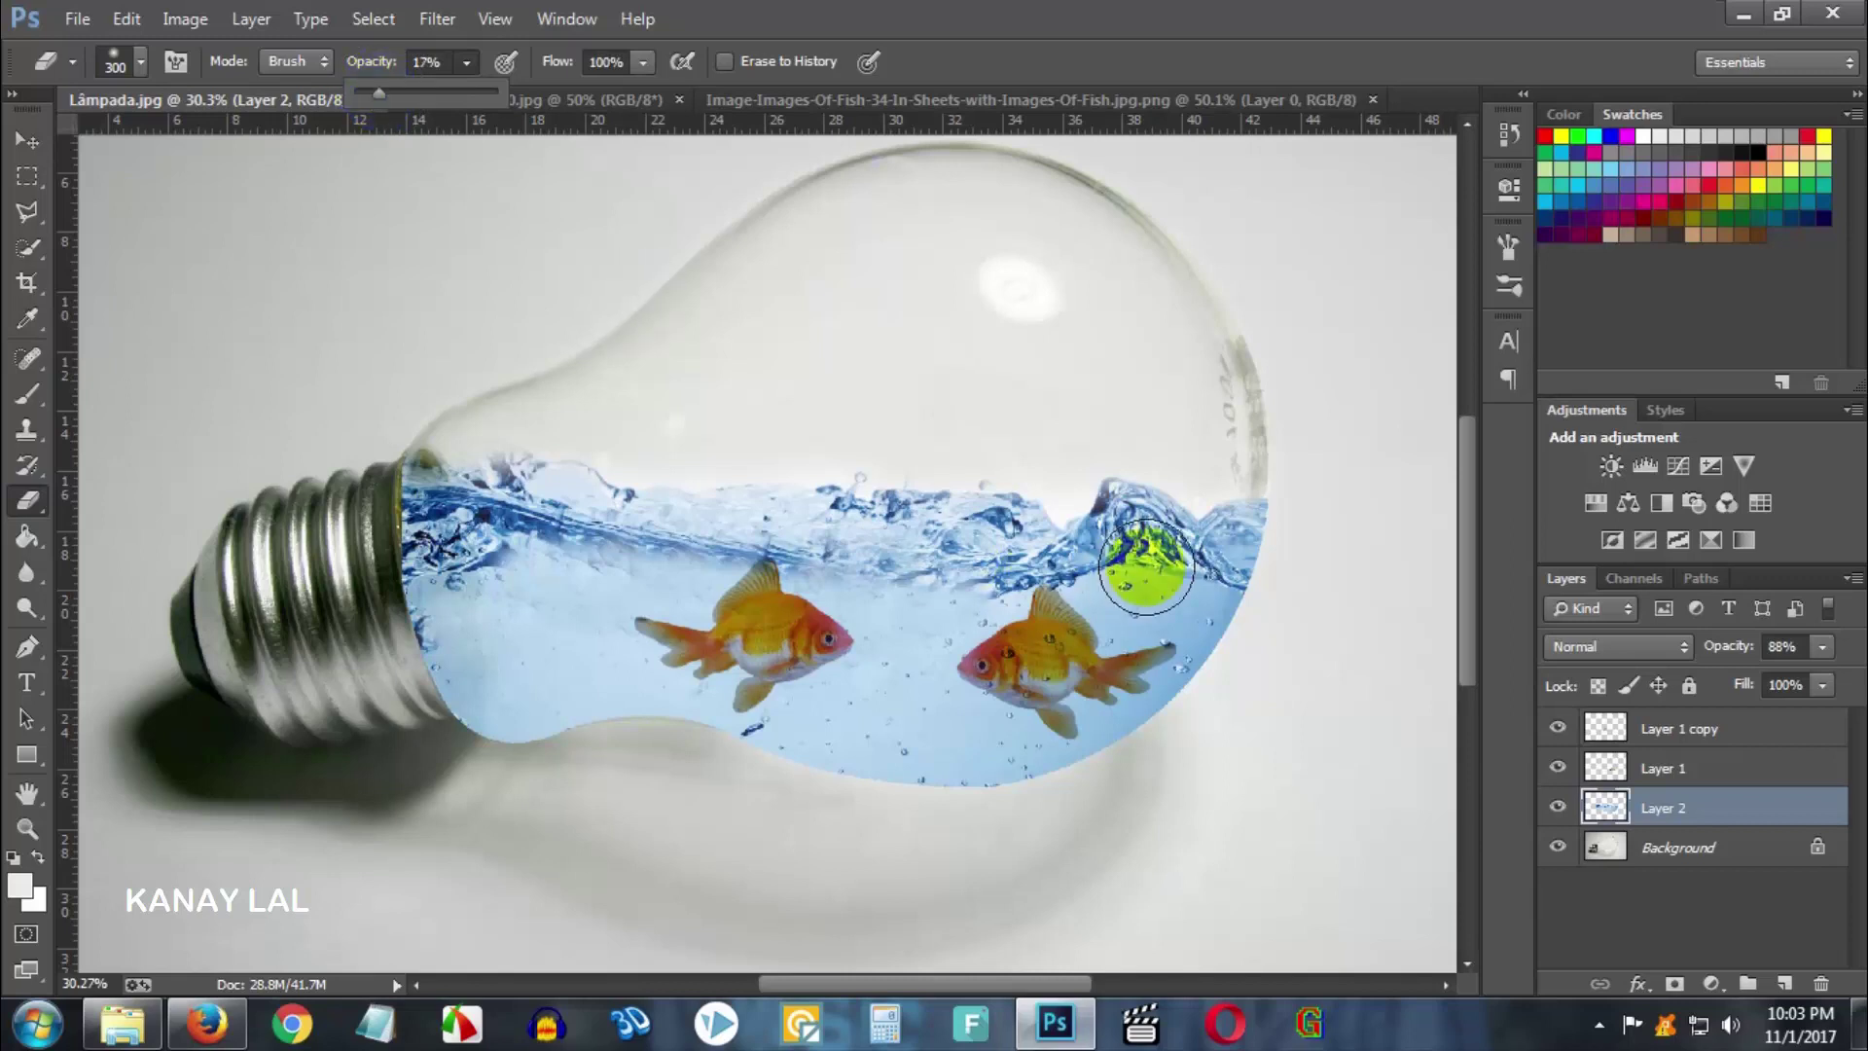
key("bracketleft")
key("bracketleft")
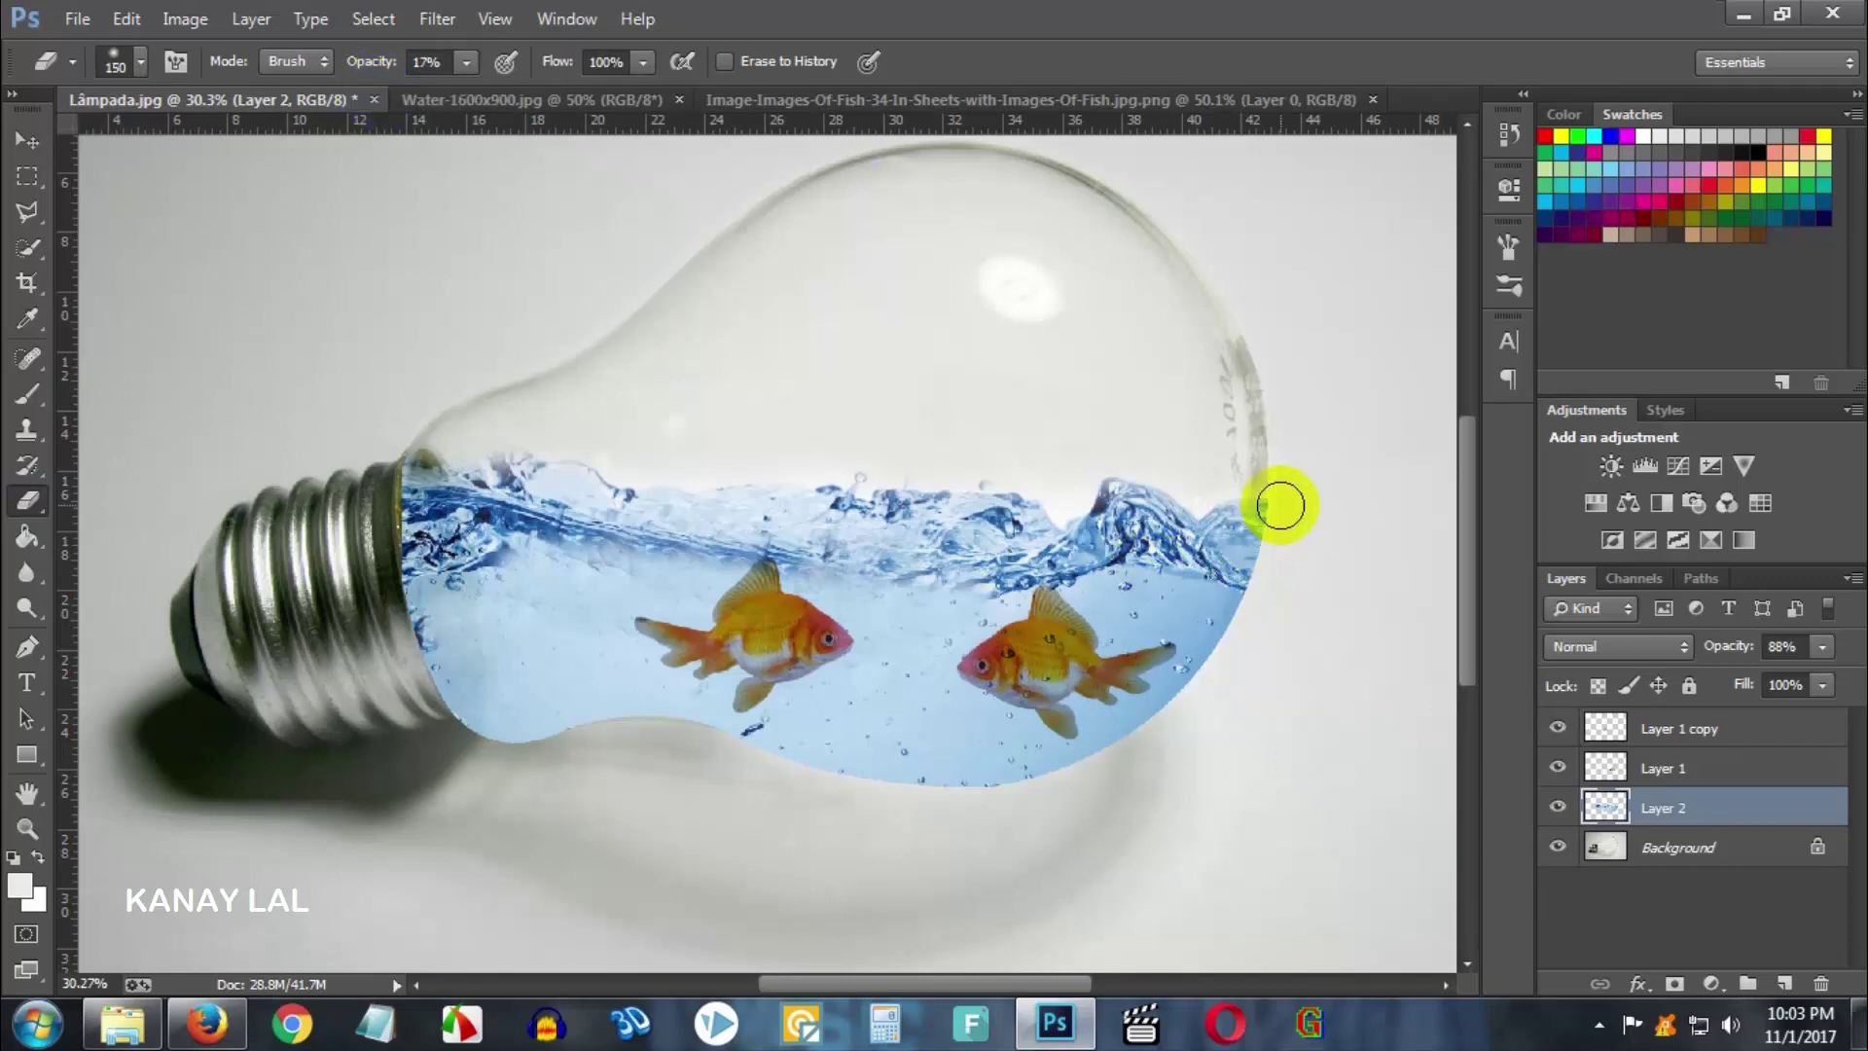
mouse_move(1266, 493)
left_mouse_down()
mouse_move(1245, 571)
mouse_move(1271, 471)
mouse_move(1265, 572)
mouse_move(1272, 471)
mouse_move(1201, 700)
mouse_move(1064, 793)
mouse_move(925, 801)
mouse_move(696, 747)
left_mouse_up()
- Soften Layer 2's water edge along the bulb's curved glass and underside with a 100 px Eraser at 32% opacity
right_click(732, 460)
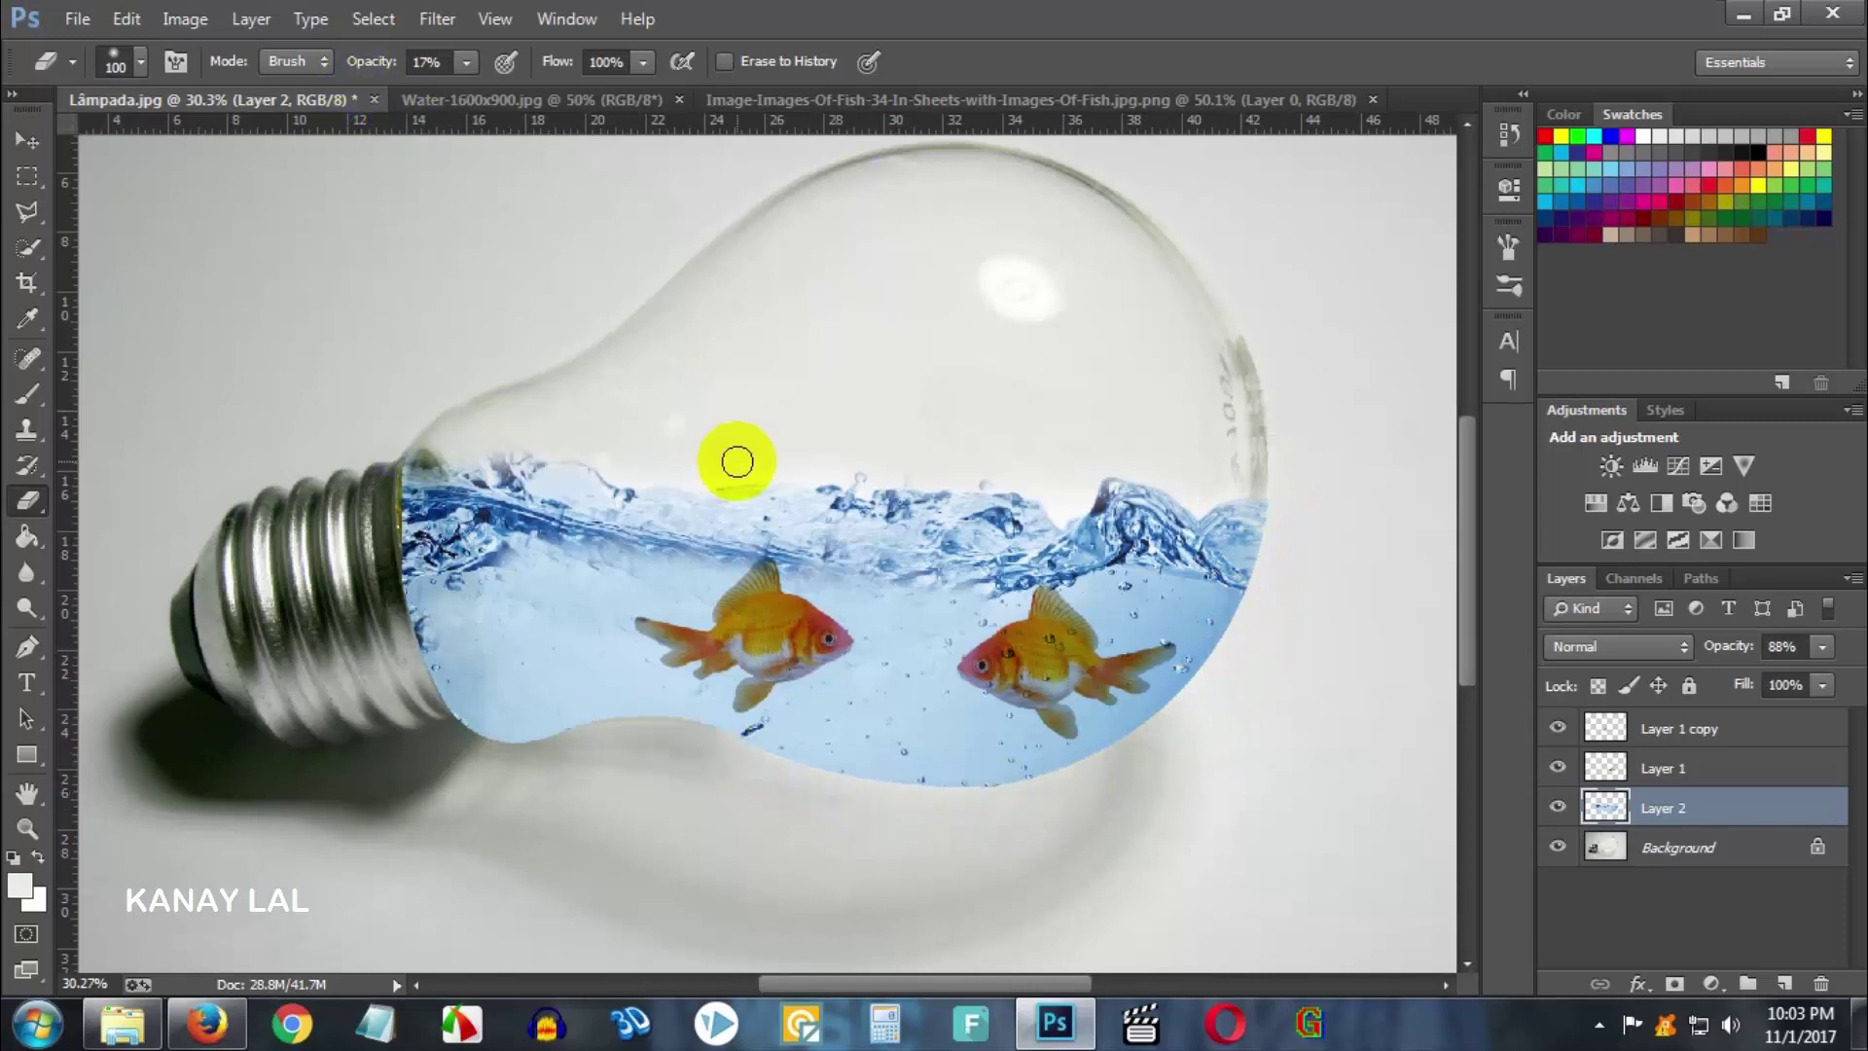
left_click(465, 64)
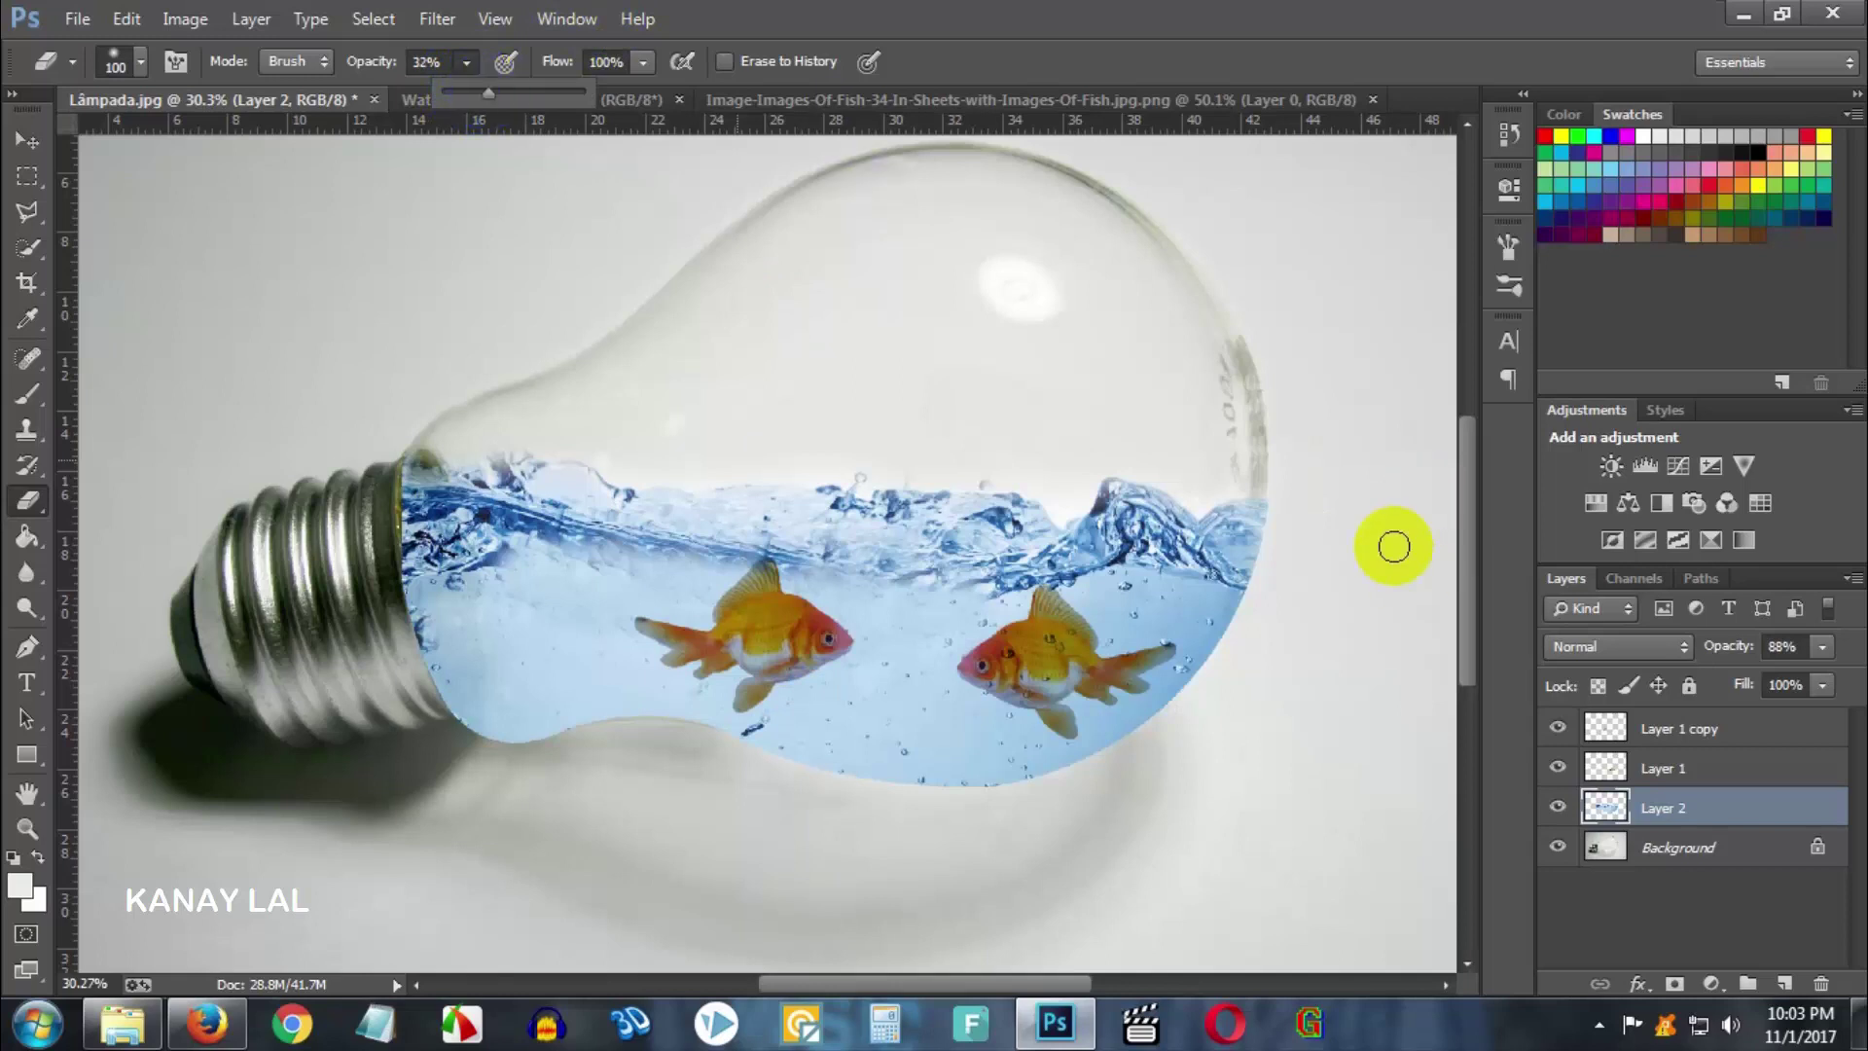
left_click_drag(1274, 492, 1239, 614)
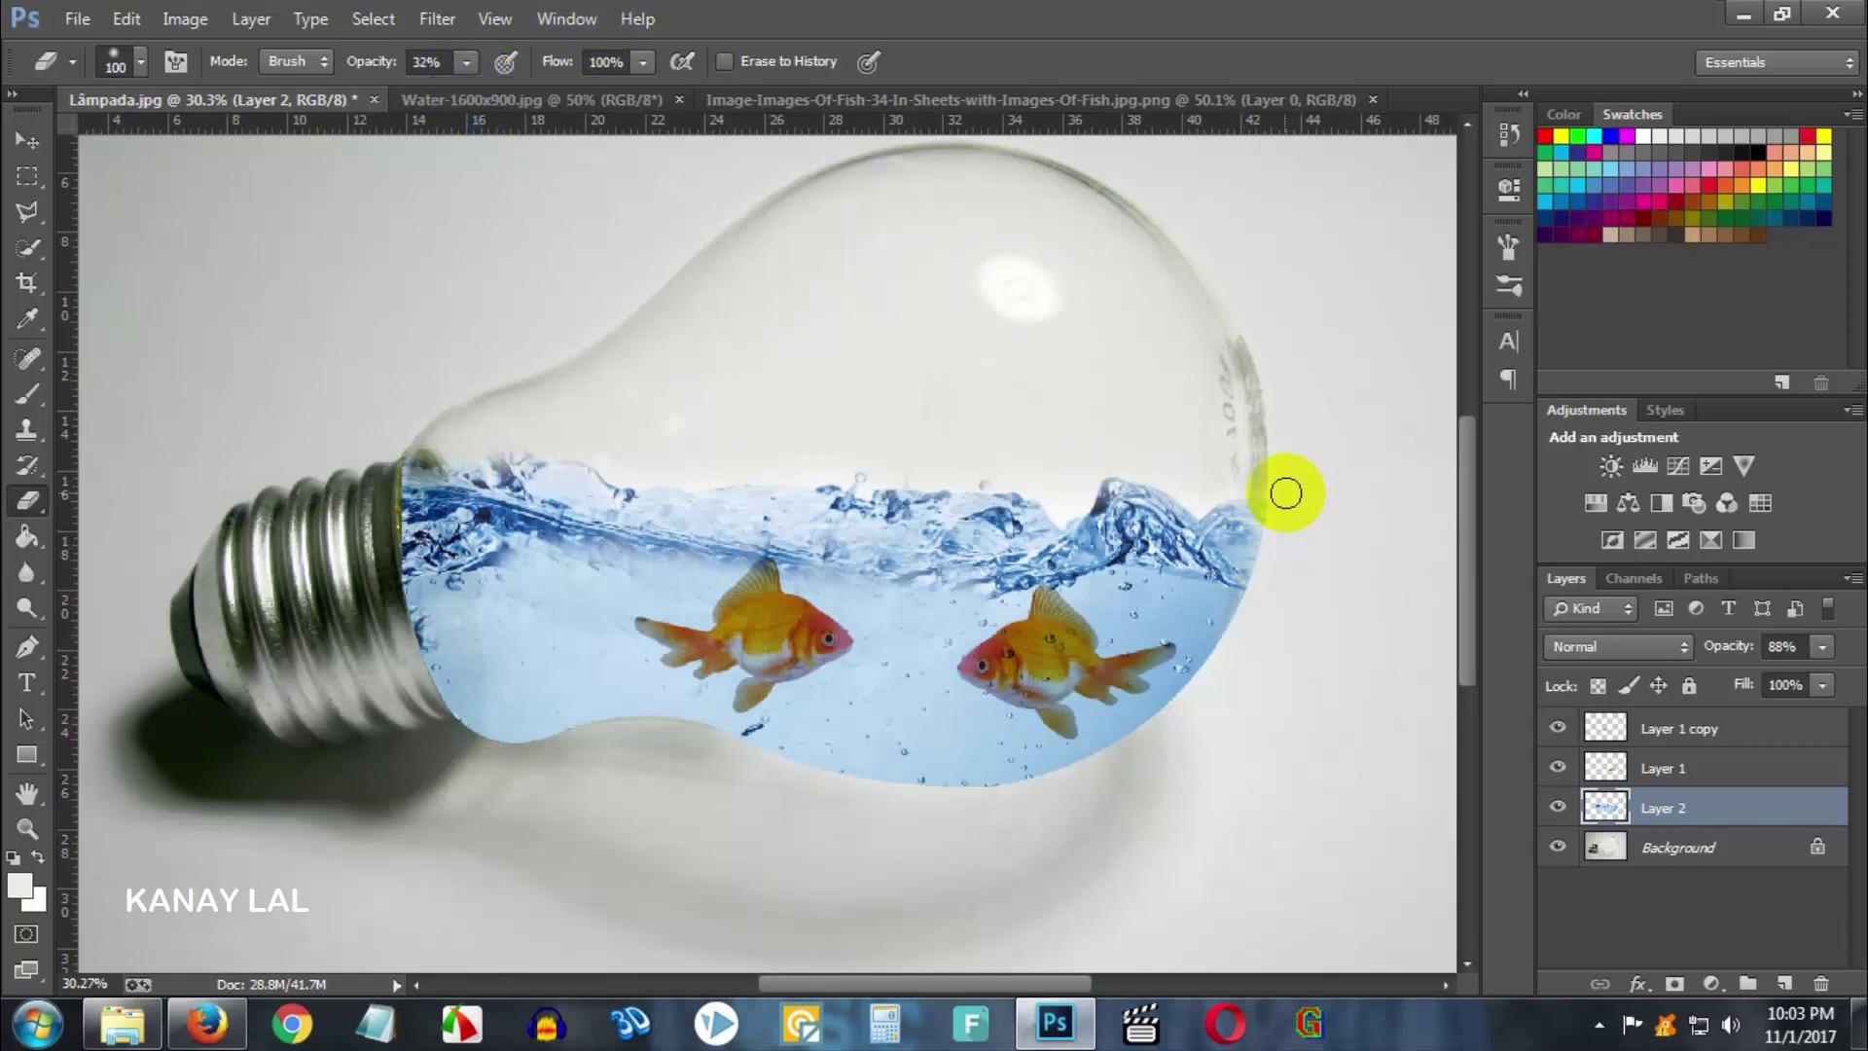
left_click_drag(1273, 516, 1200, 671)
mouse_move(1271, 517)
left_mouse_down()
mouse_move(1153, 730)
mouse_move(1065, 783)
mouse_move(1270, 471)
mouse_move(1216, 659)
mouse_move(1185, 694)
mouse_move(1064, 770)
mouse_move(951, 801)
mouse_move(1049, 775)
mouse_move(840, 786)
mouse_move(620, 726)
mouse_move(490, 741)
mouse_move(430, 689)
mouse_move(392, 443)
left_mouse_up()
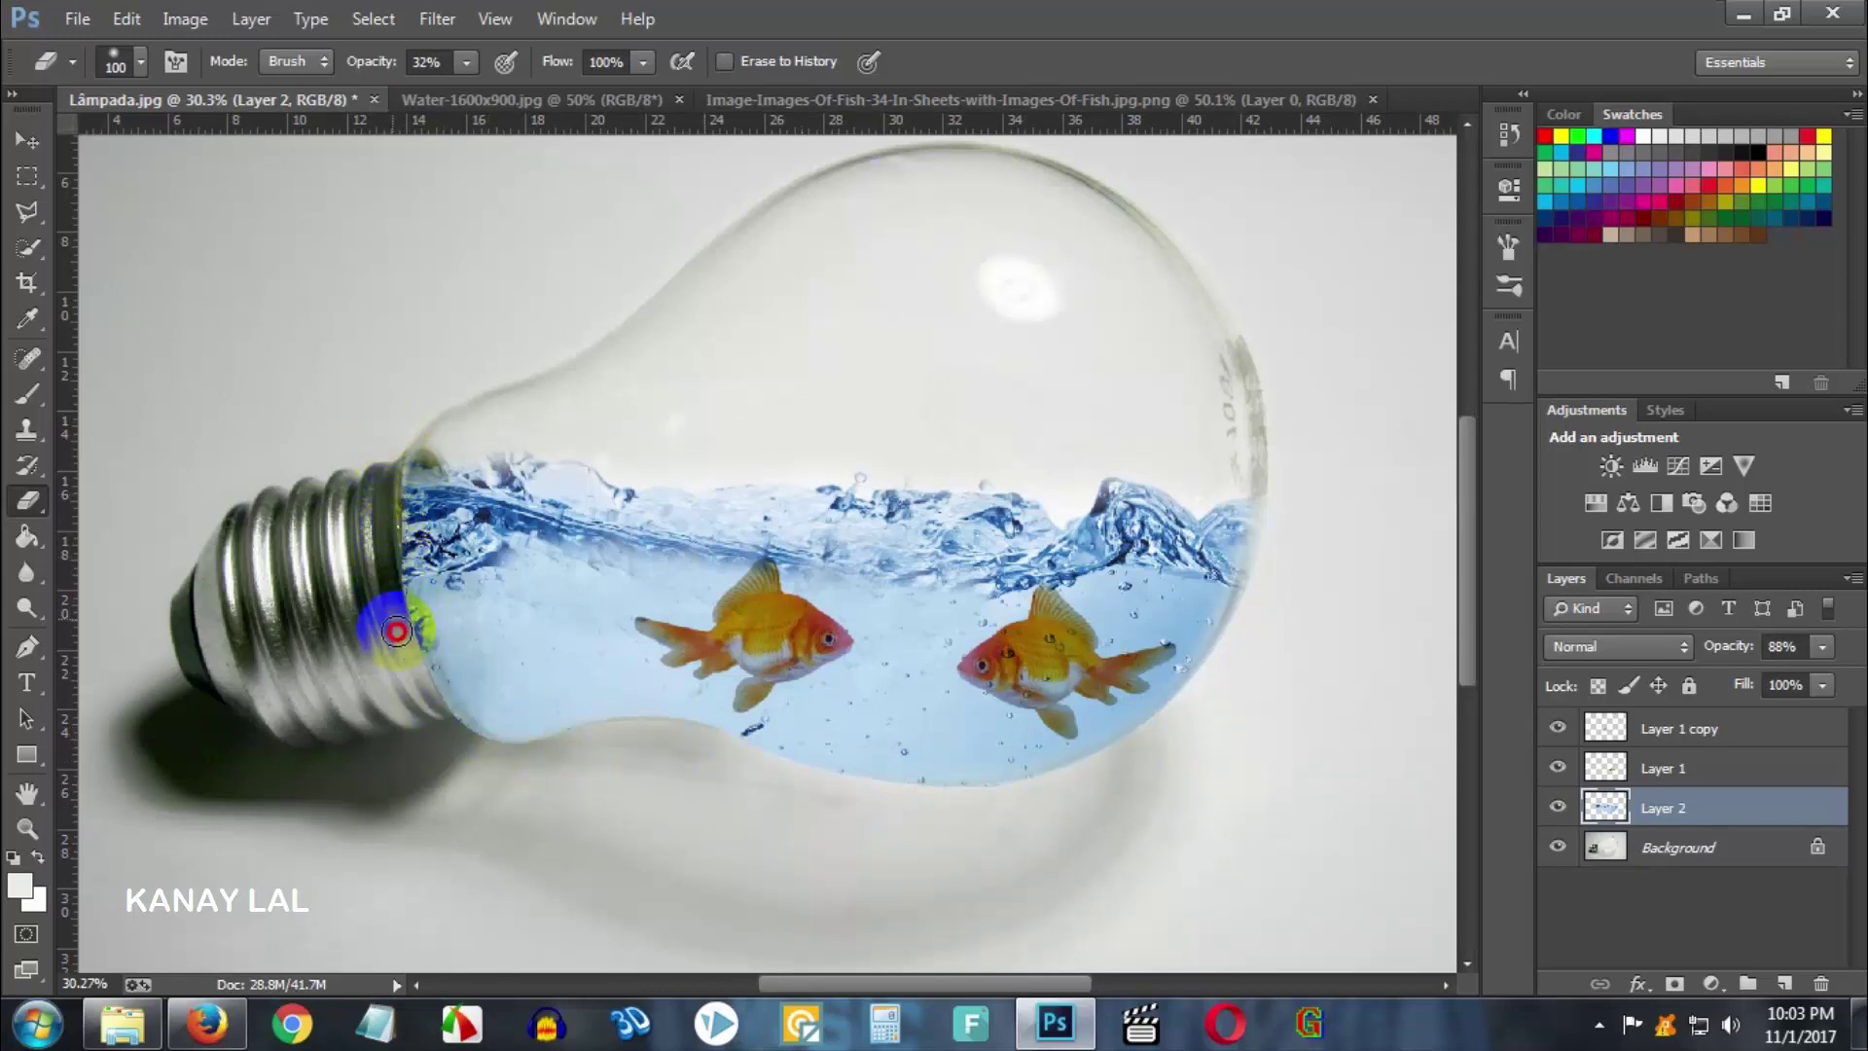
mouse_move(397, 631)
left_mouse_down()
mouse_move(398, 511)
mouse_move(405, 628)
mouse_move(411, 651)
mouse_move(400, 558)
mouse_move(438, 691)
left_mouse_up()
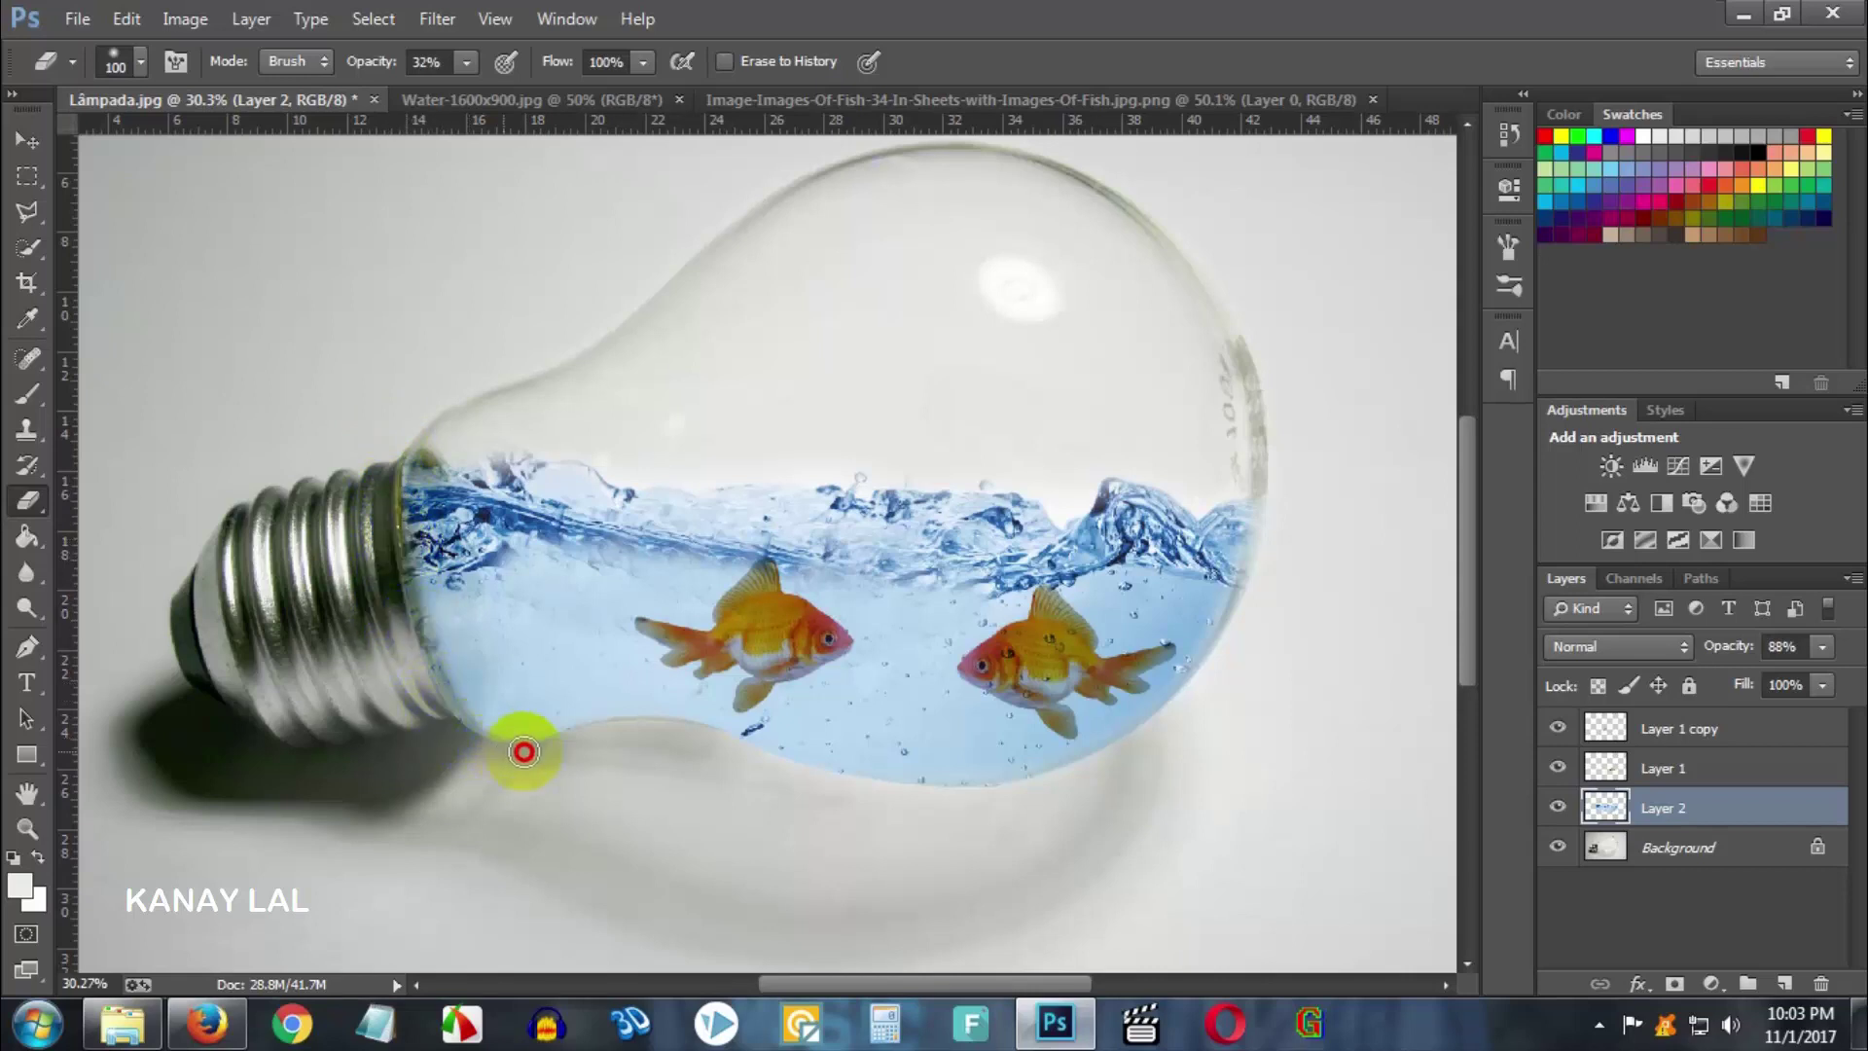
mouse_move(523, 751)
left_mouse_down()
mouse_move(658, 732)
mouse_move(501, 754)
mouse_move(1049, 786)
mouse_move(1074, 767)
mouse_move(941, 789)
mouse_move(729, 744)
mouse_move(891, 786)
mouse_move(1054, 781)
mouse_move(1184, 688)
mouse_move(1256, 522)
mouse_move(1239, 598)
mouse_move(1122, 725)
mouse_move(1061, 761)
mouse_move(900, 786)
mouse_move(1167, 714)
mouse_move(1001, 781)
mouse_move(860, 780)
mouse_move(631, 718)
mouse_move(496, 734)
mouse_move(674, 736)
mouse_move(848, 776)
mouse_move(1064, 771)
mouse_move(1118, 742)
mouse_move(1222, 629)
mouse_move(1269, 489)
mouse_move(1252, 591)
mouse_move(1199, 667)
mouse_move(1030, 771)
mouse_move(853, 782)
mouse_move(569, 722)
left_mouse_up()
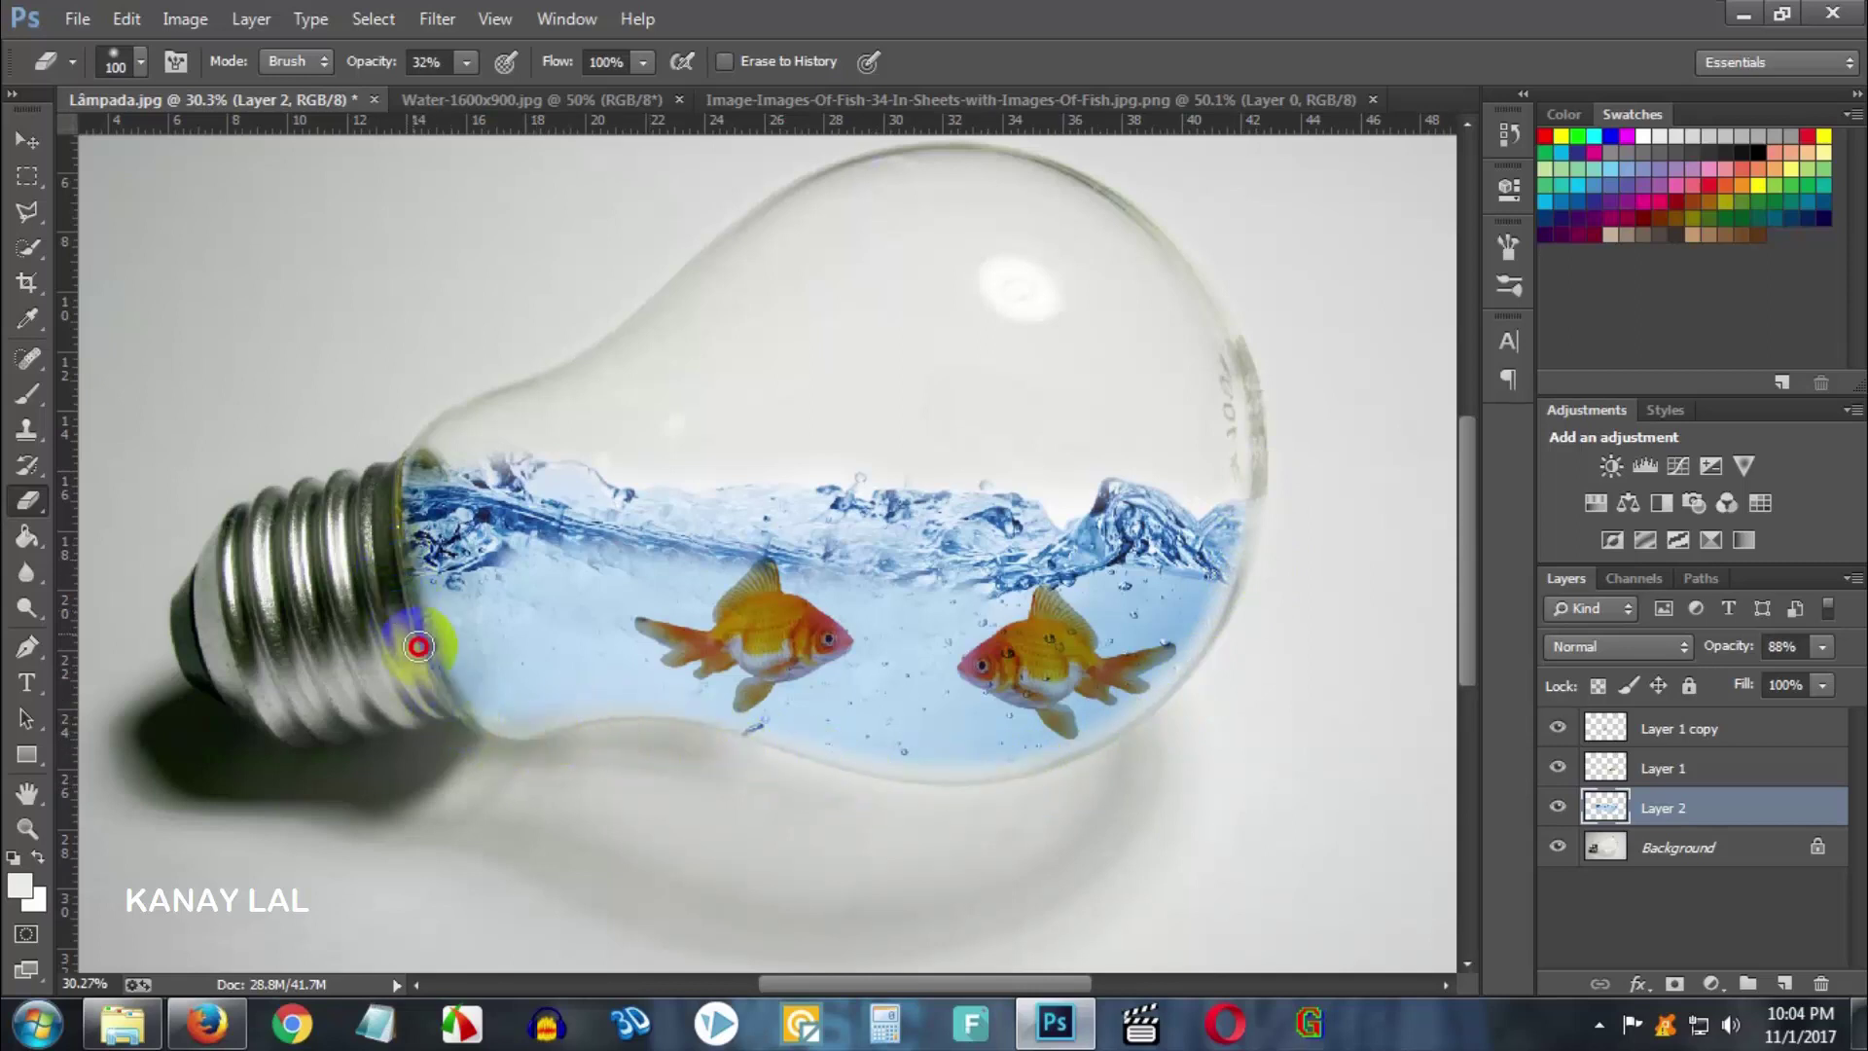
- Fade the water's edge where it meets the metal screw base, from the waterline down to the lower glass
left_click_drag(390, 560, 423, 654)
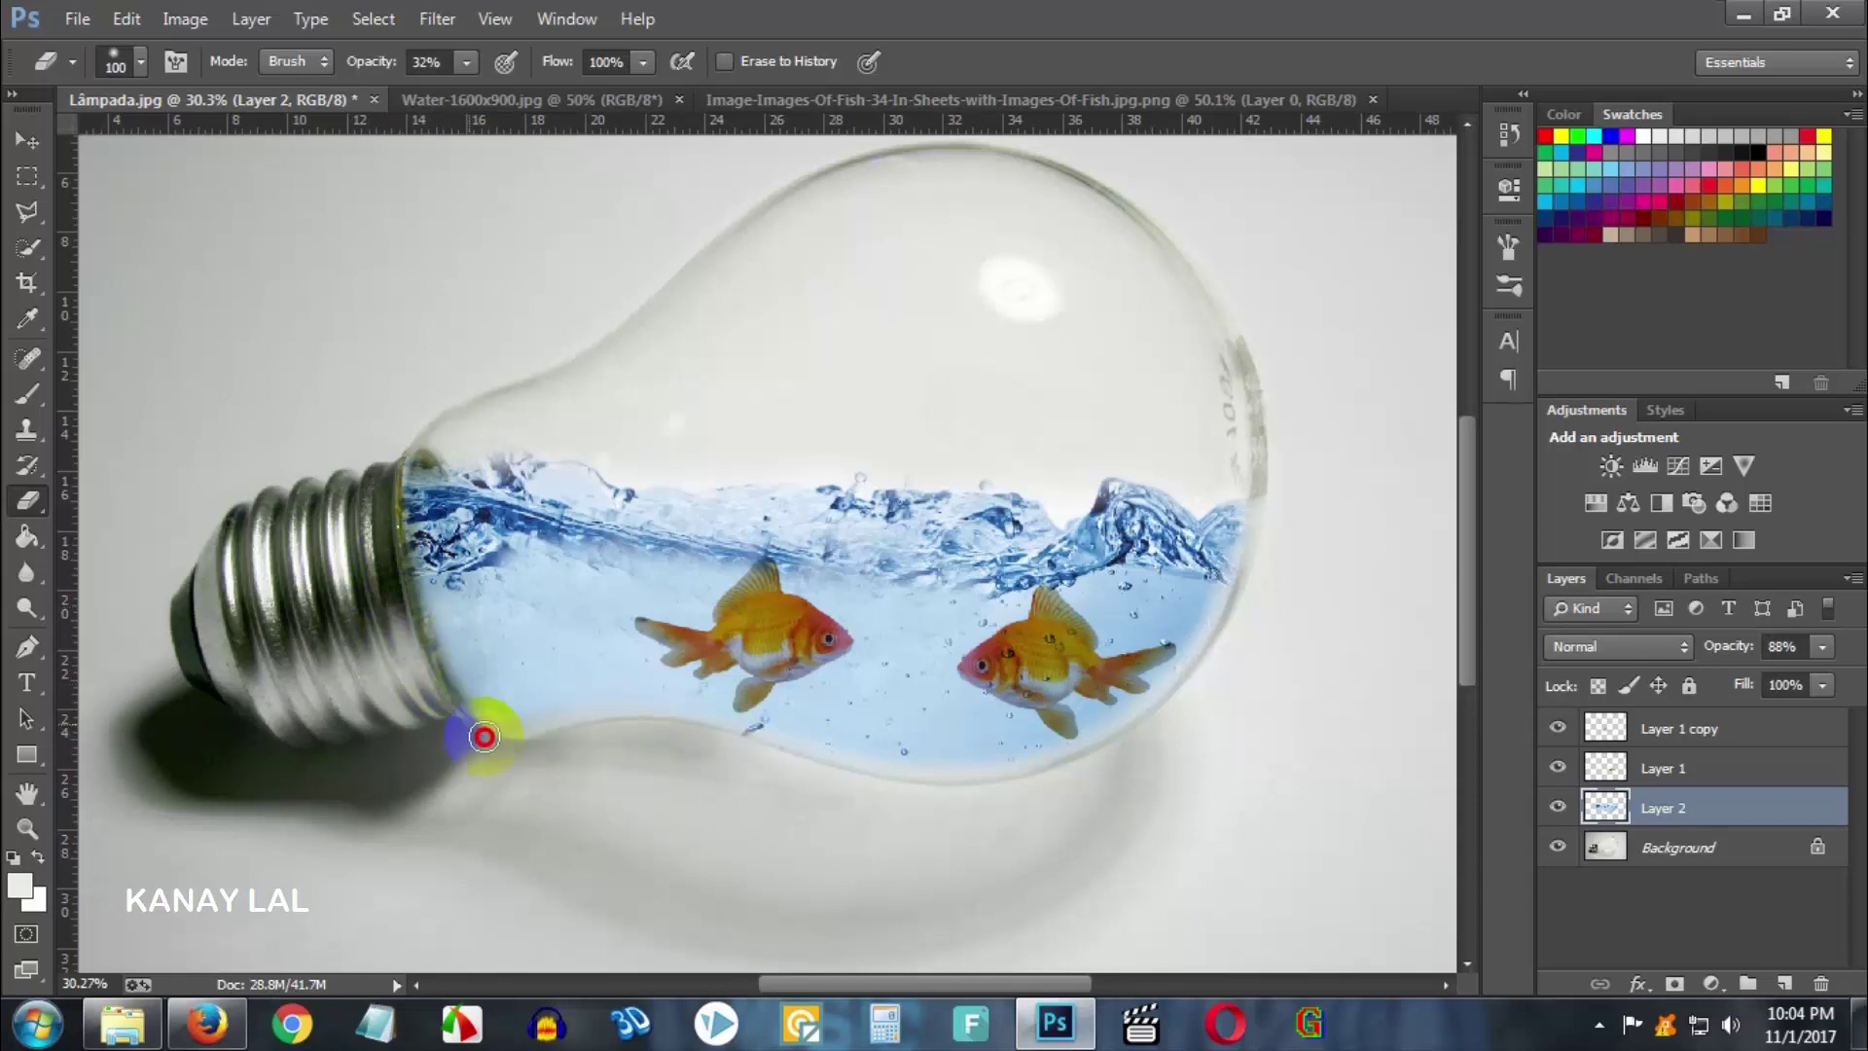
mouse_move(503, 736)
left_mouse_down()
mouse_move(452, 683)
mouse_move(407, 547)
left_mouse_up()
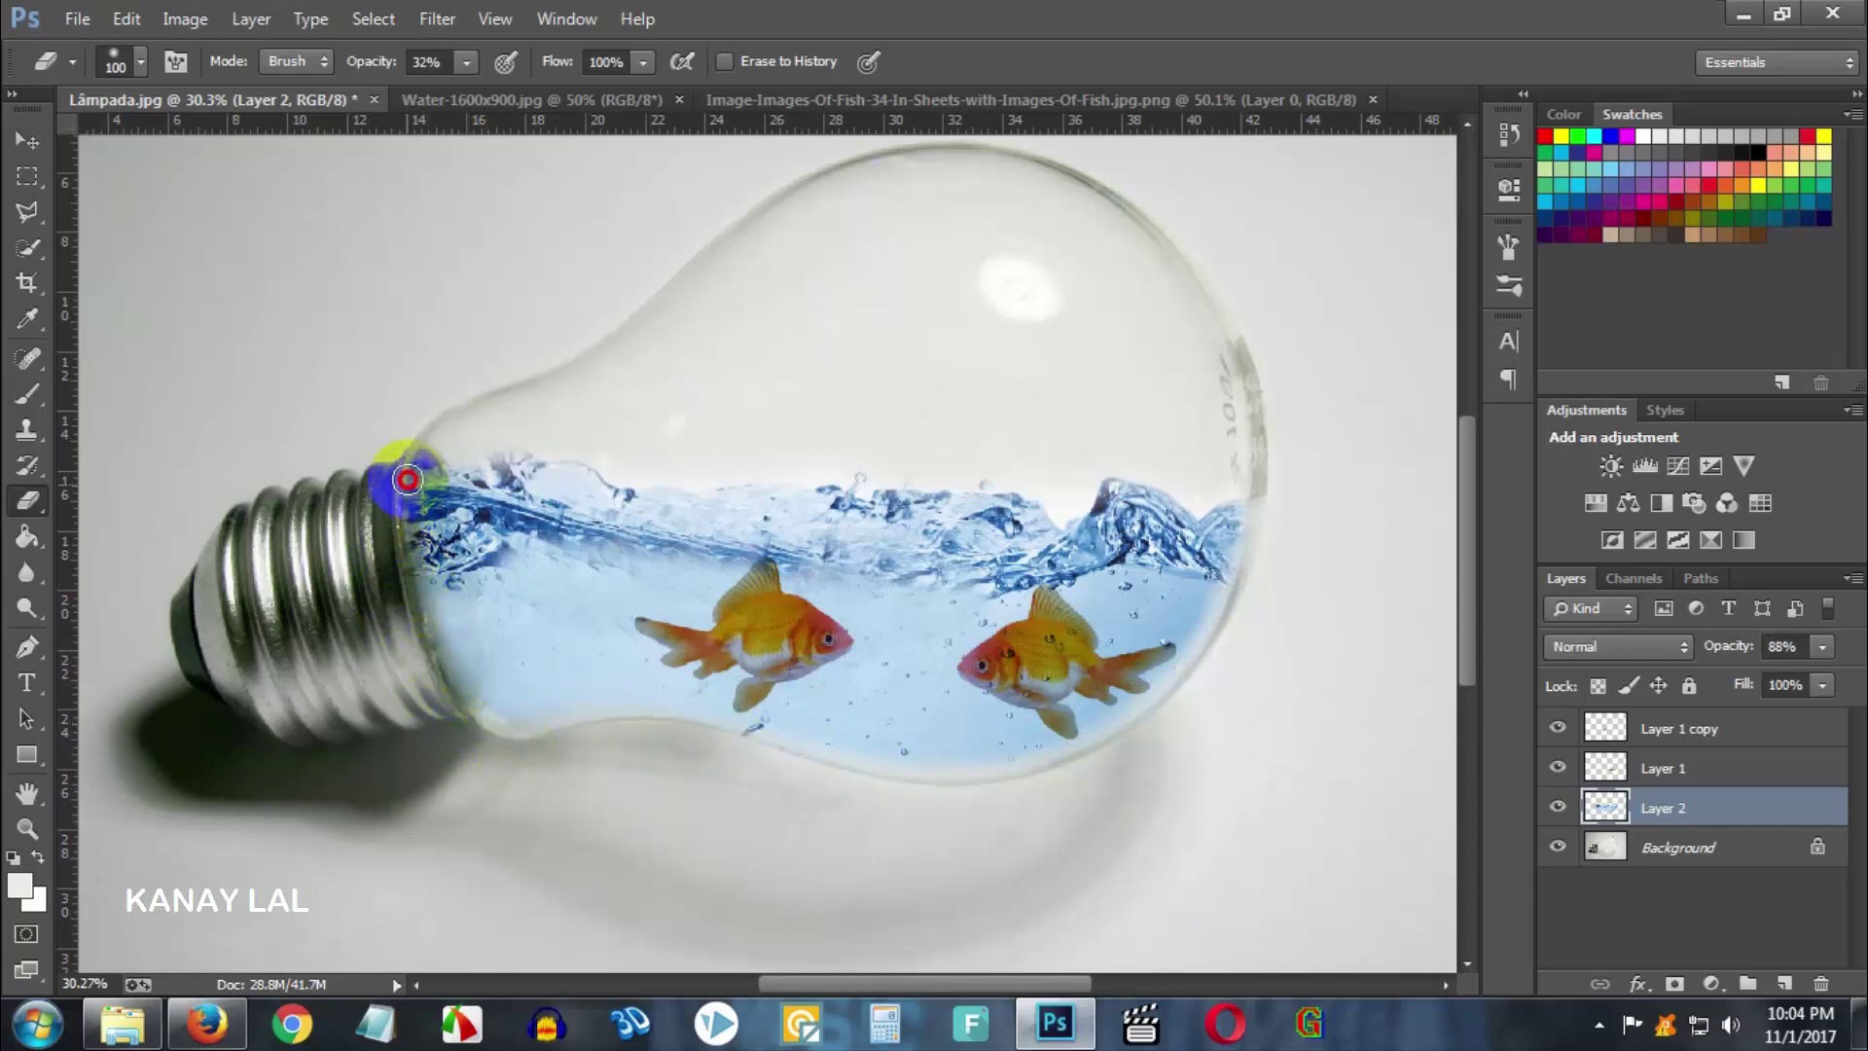
mouse_move(406, 479)
left_mouse_down()
mouse_move(416, 429)
mouse_move(399, 486)
mouse_move(408, 628)
left_mouse_up()
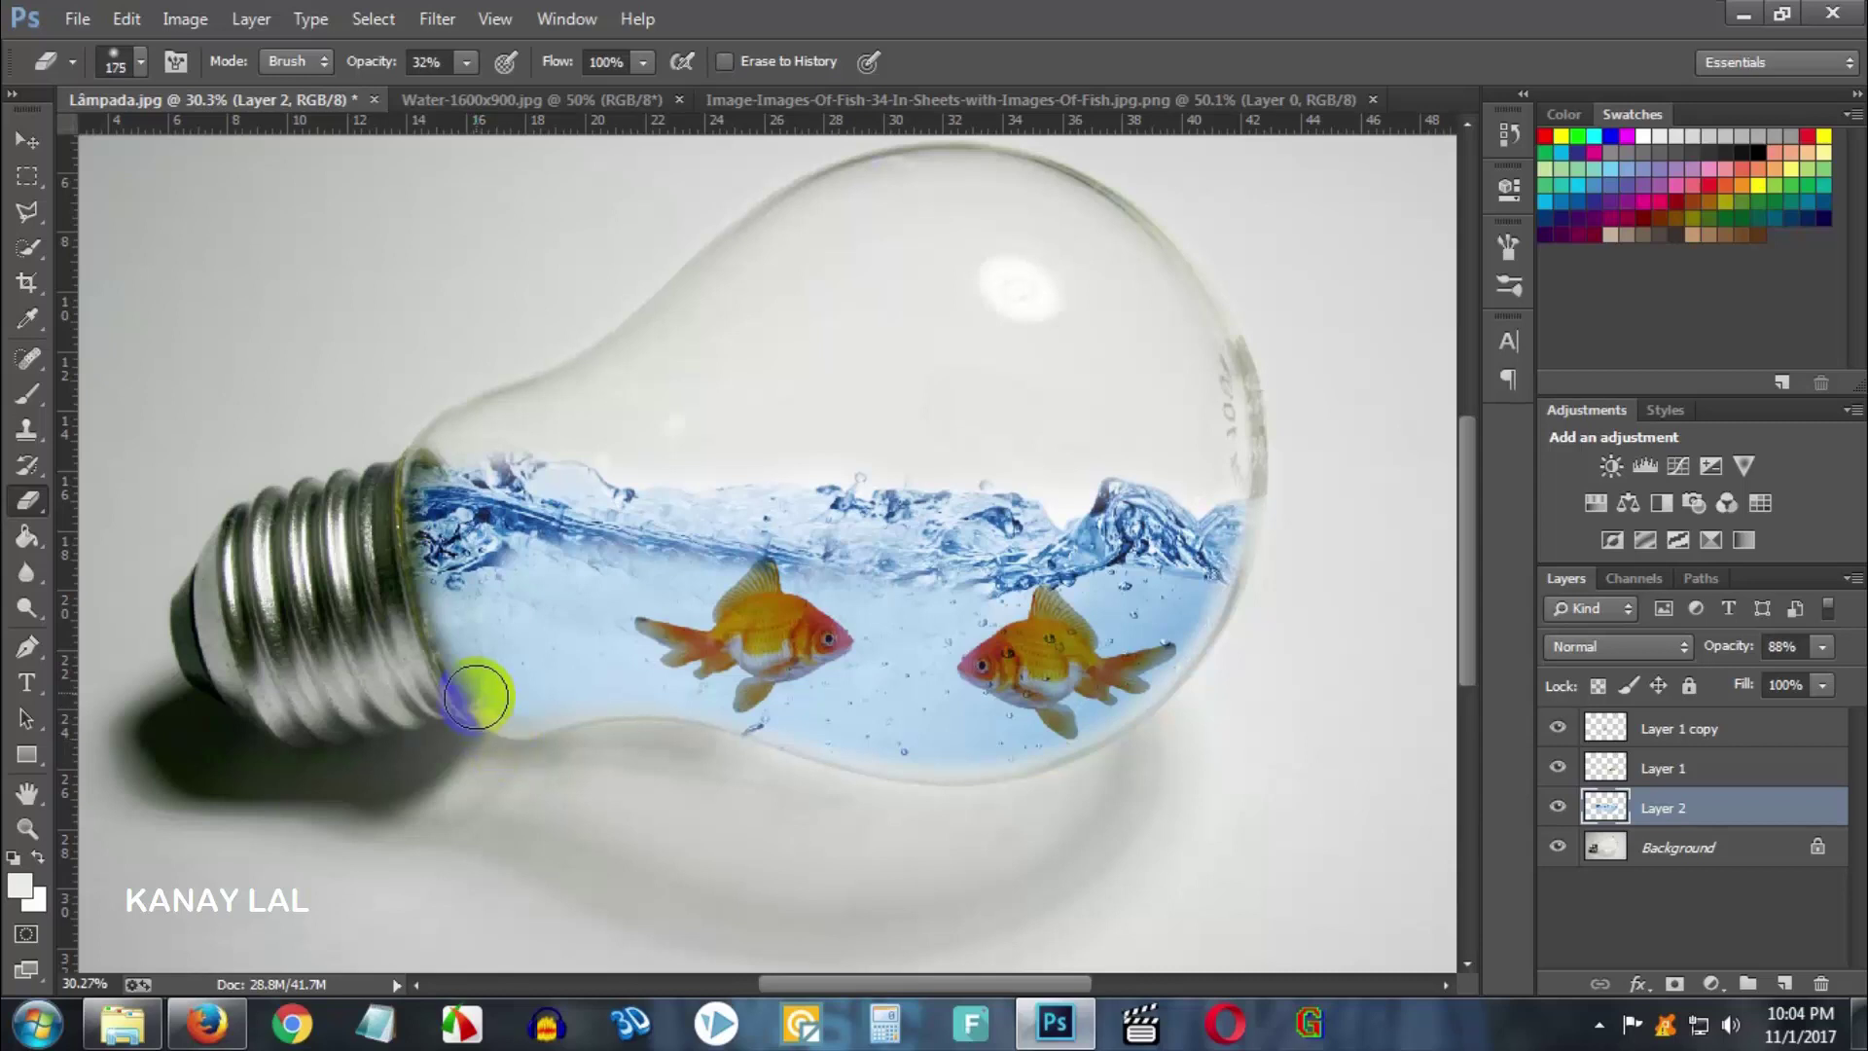
- Enlarge the Eraser to 300 px and fade the water beside the screw base and along the lower glass edge
key("bracketright")
key("bracketright")
key("bracketright")
mouse_move(500, 658)
left_mouse_down()
mouse_move(422, 471)
mouse_move(432, 619)
mouse_move(481, 775)
mouse_move(431, 702)
mouse_move(556, 780)
mouse_move(380, 671)
mouse_move(560, 790)
mouse_move(421, 659)
left_mouse_up()
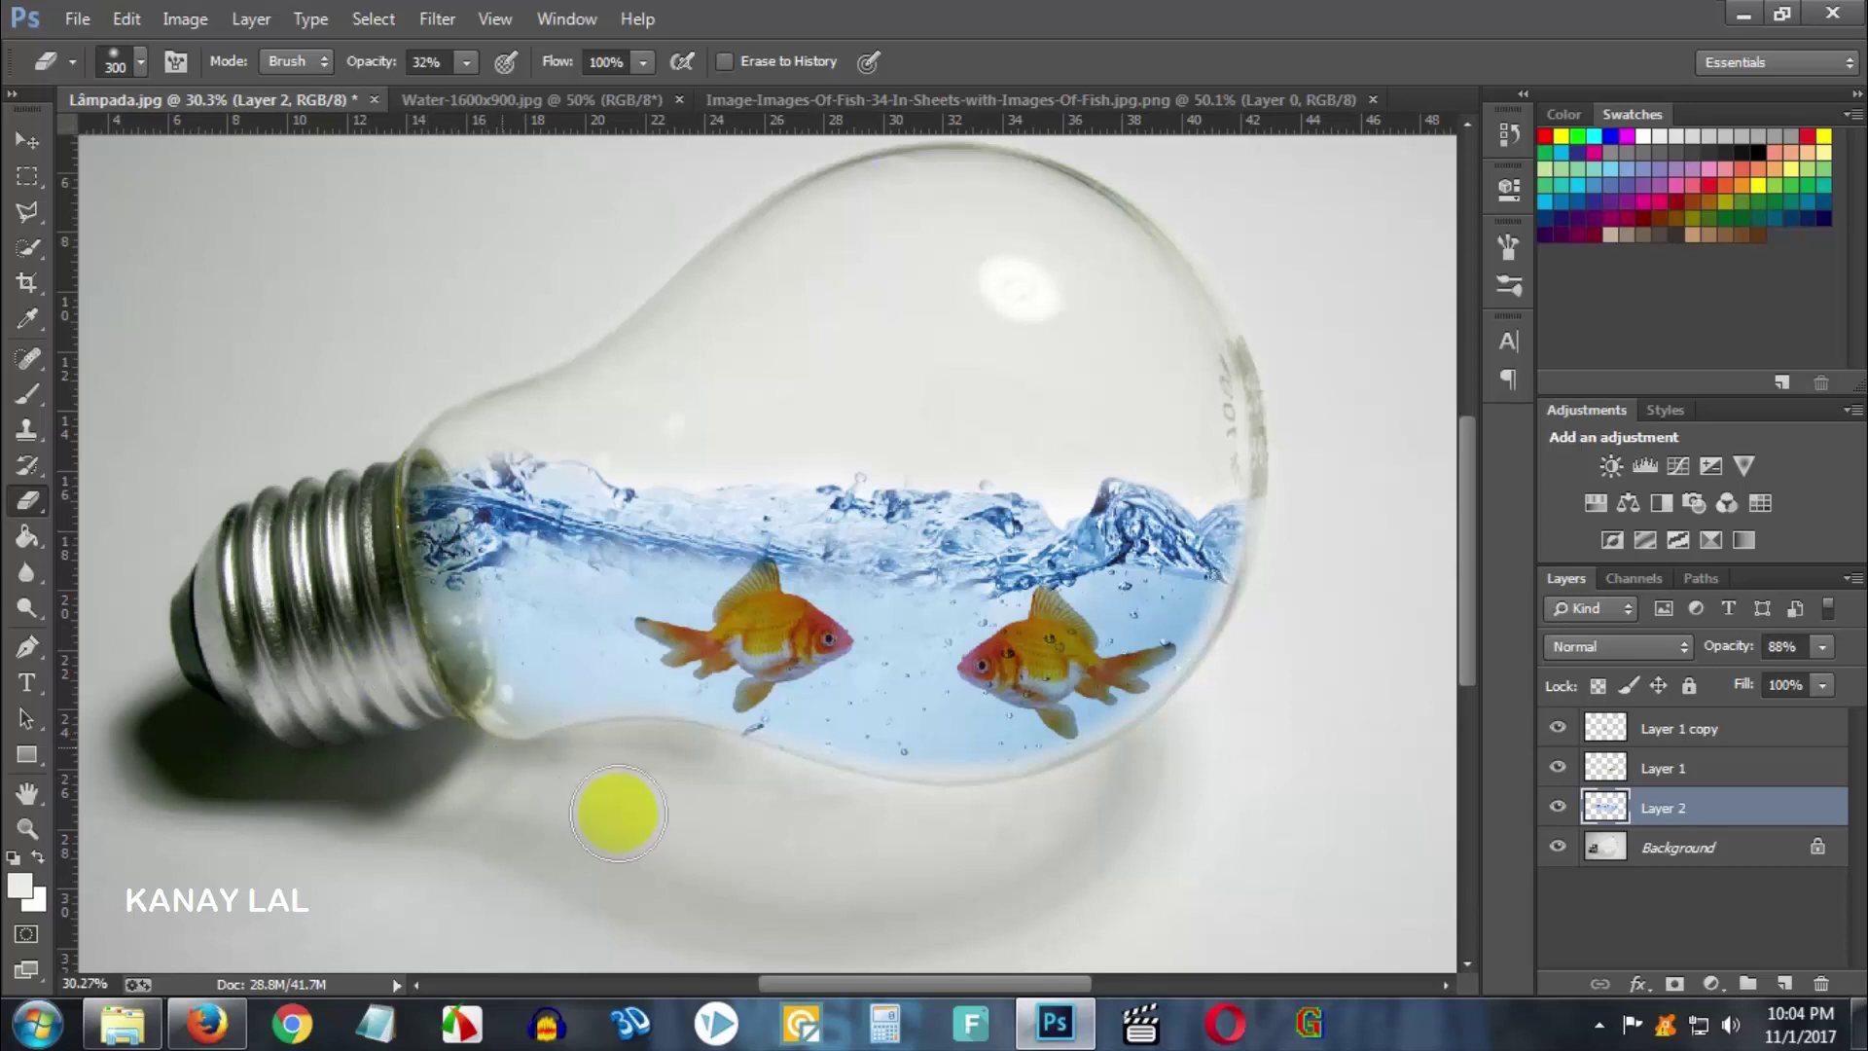
mouse_move(516, 757)
left_mouse_down()
mouse_move(373, 596)
mouse_move(375, 458)
mouse_move(434, 471)
mouse_move(430, 628)
mouse_move(417, 534)
mouse_move(438, 701)
mouse_move(529, 796)
mouse_move(371, 633)
left_mouse_up()
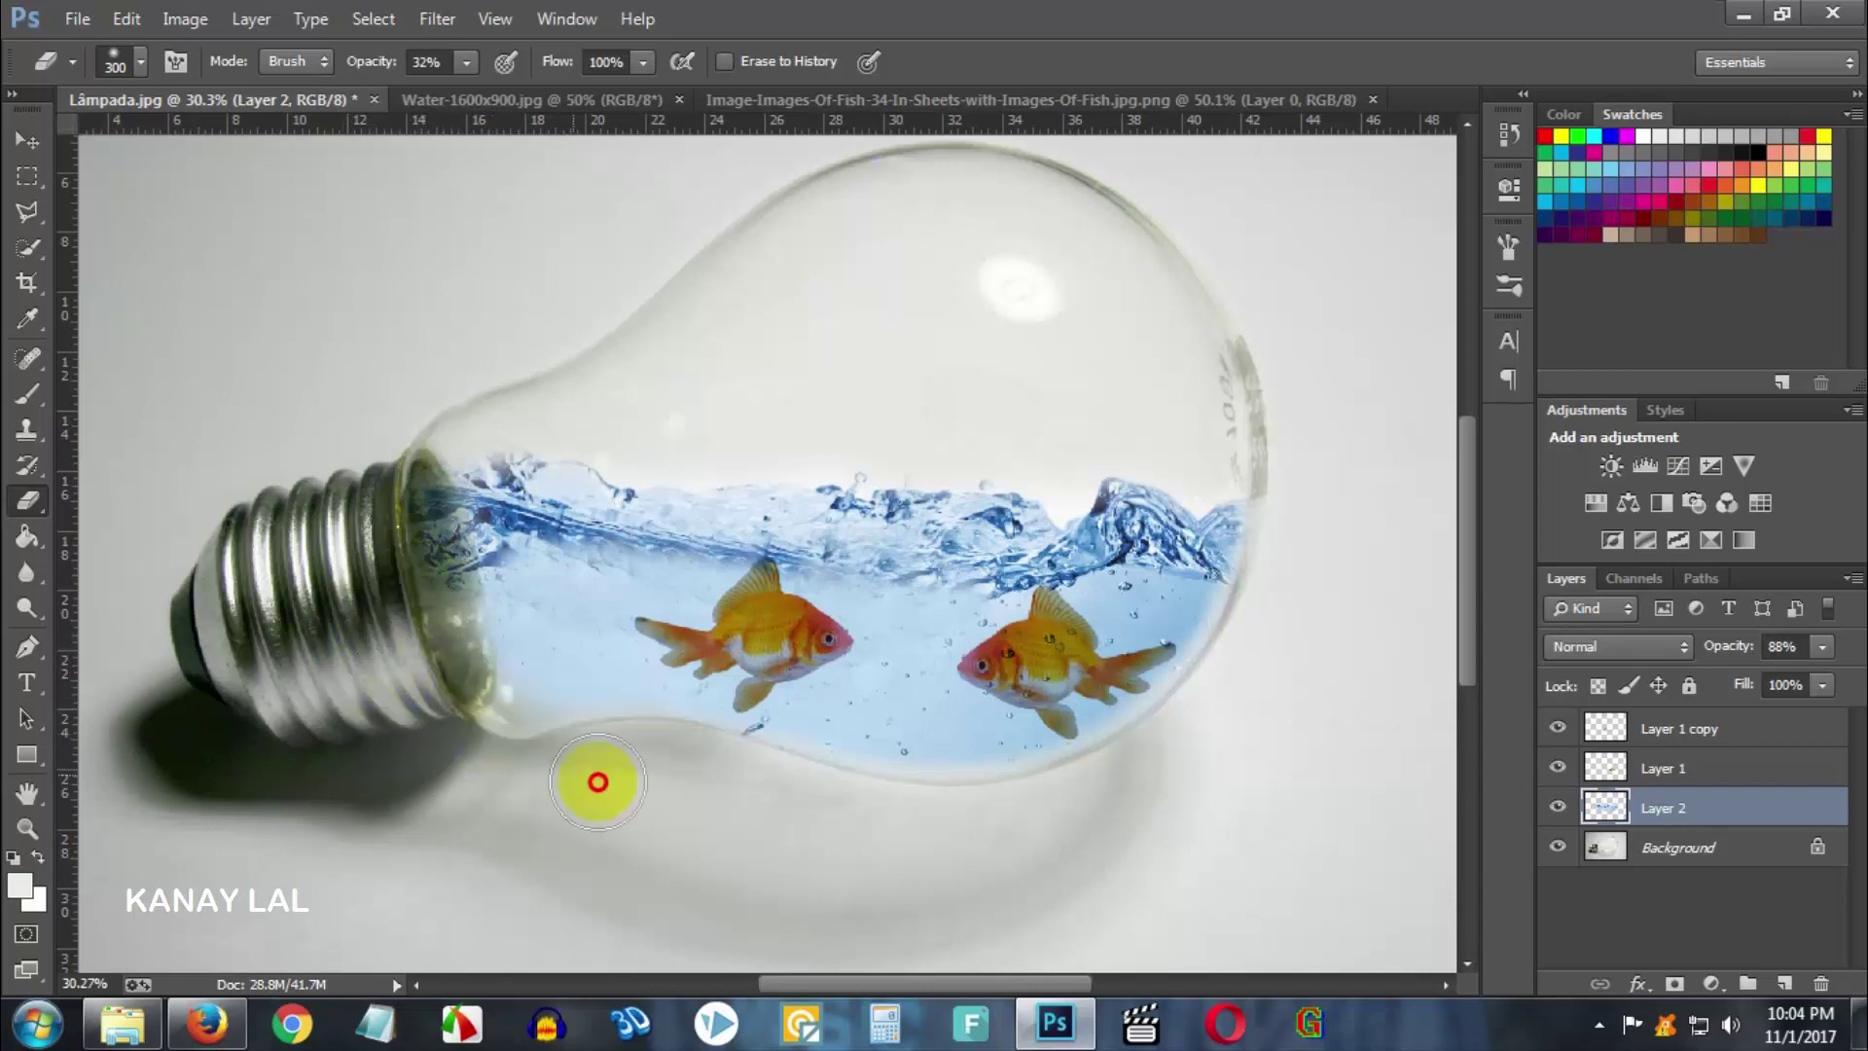
left_click_drag(592, 779, 459, 747)
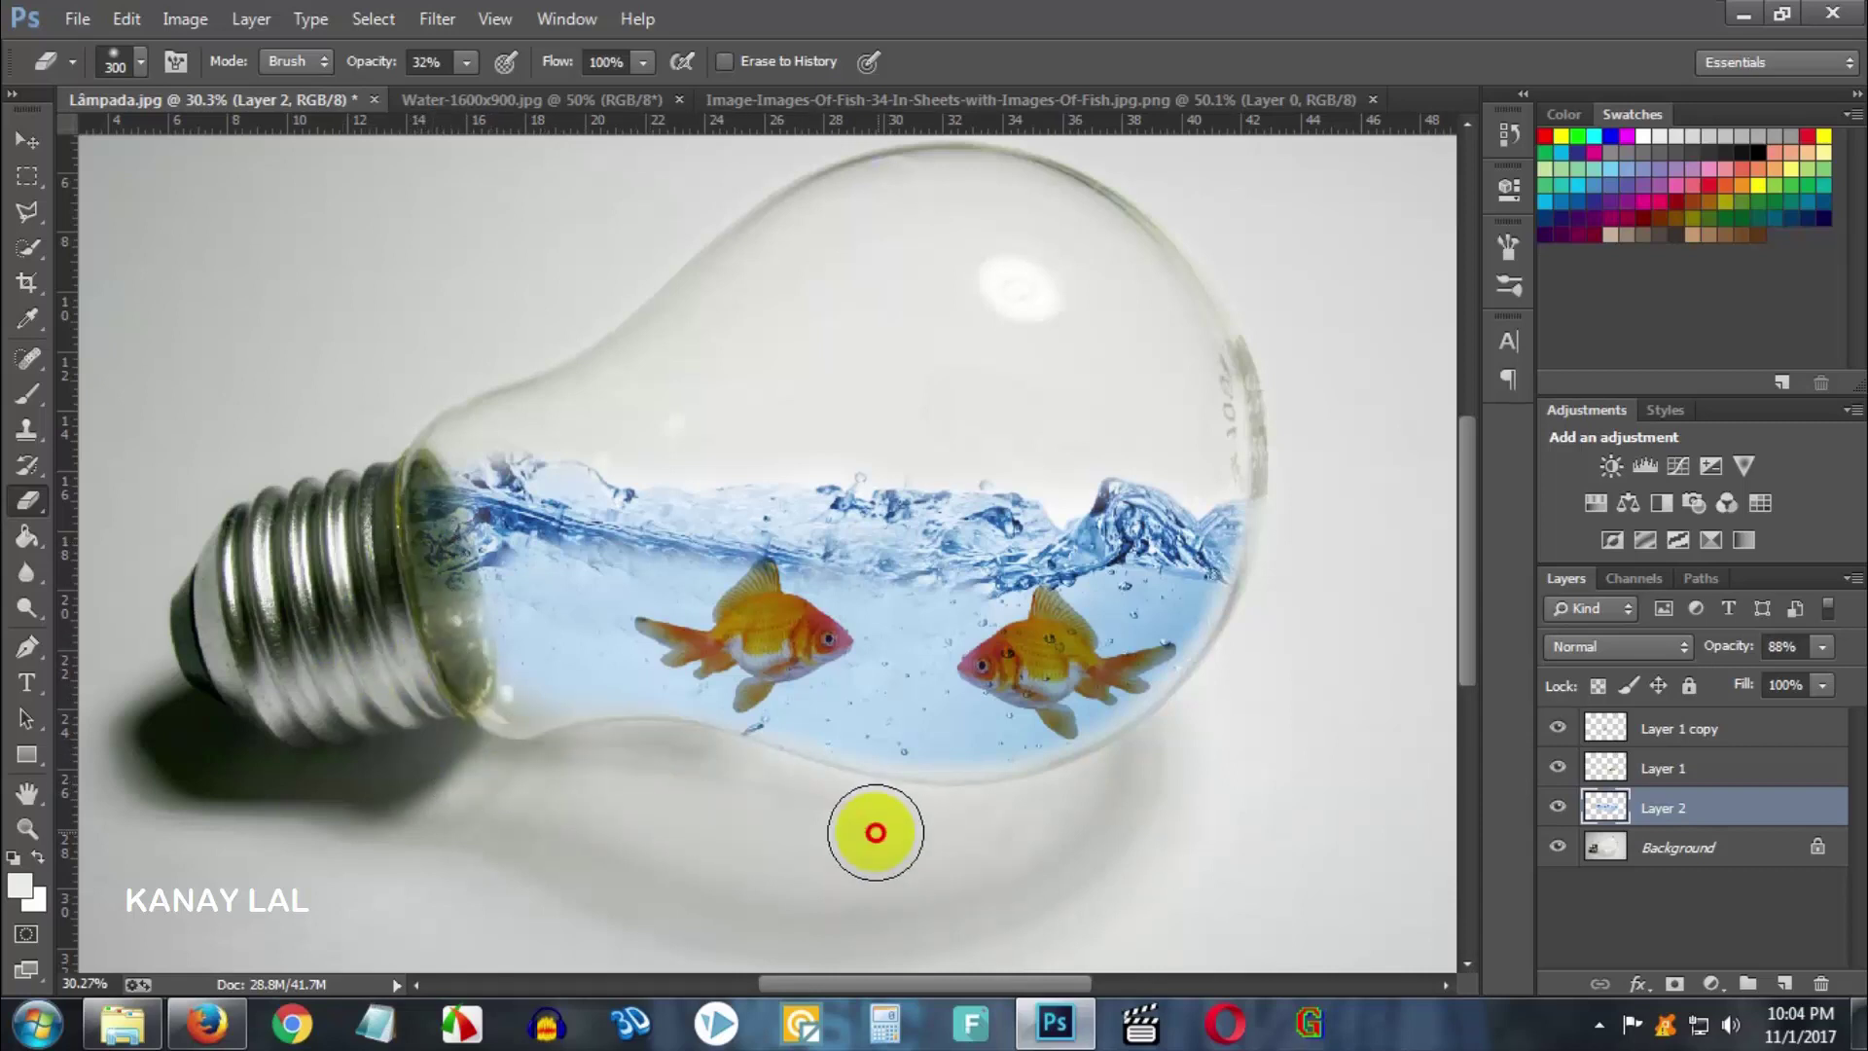
mouse_move(1241, 743)
left_mouse_down()
mouse_move(1326, 458)
mouse_move(1278, 783)
left_mouse_up()
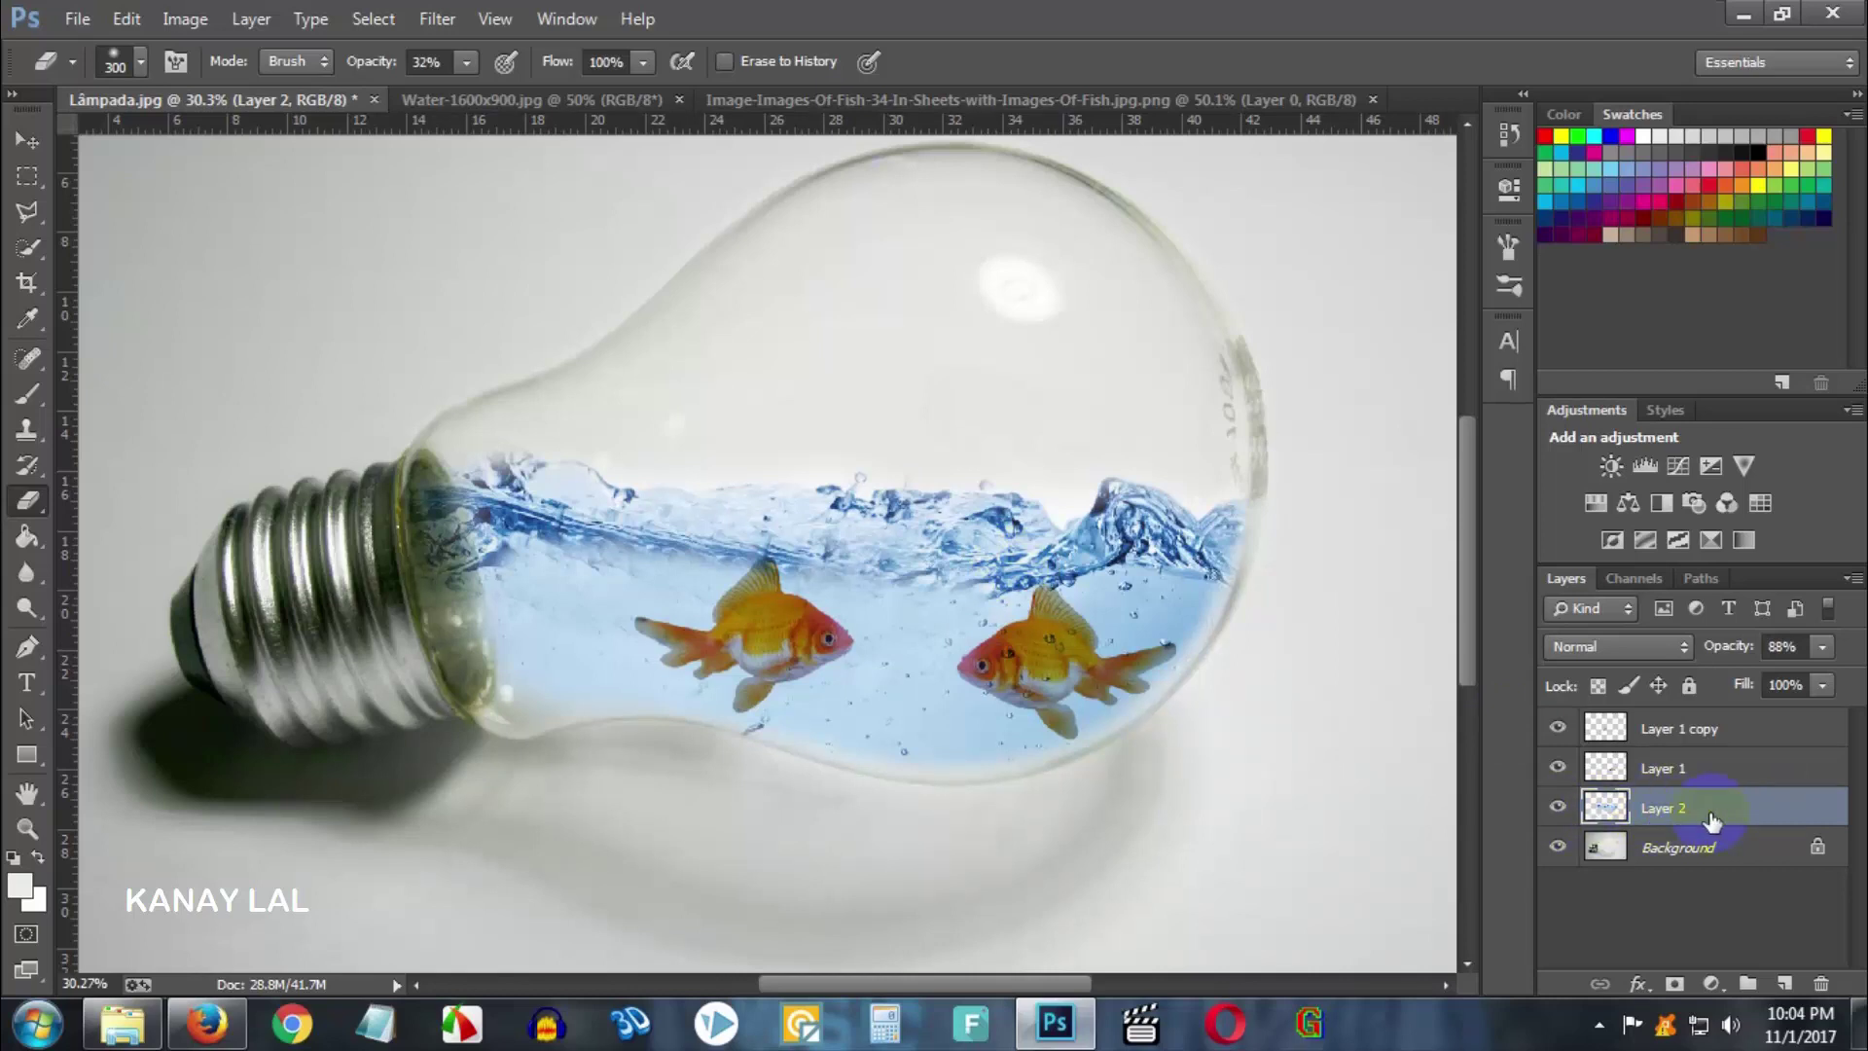
- Apply Hue/Saturation to the water on Layer 2 with Hue set to -33, then return to the Eraser tool
key("ctrl+u")
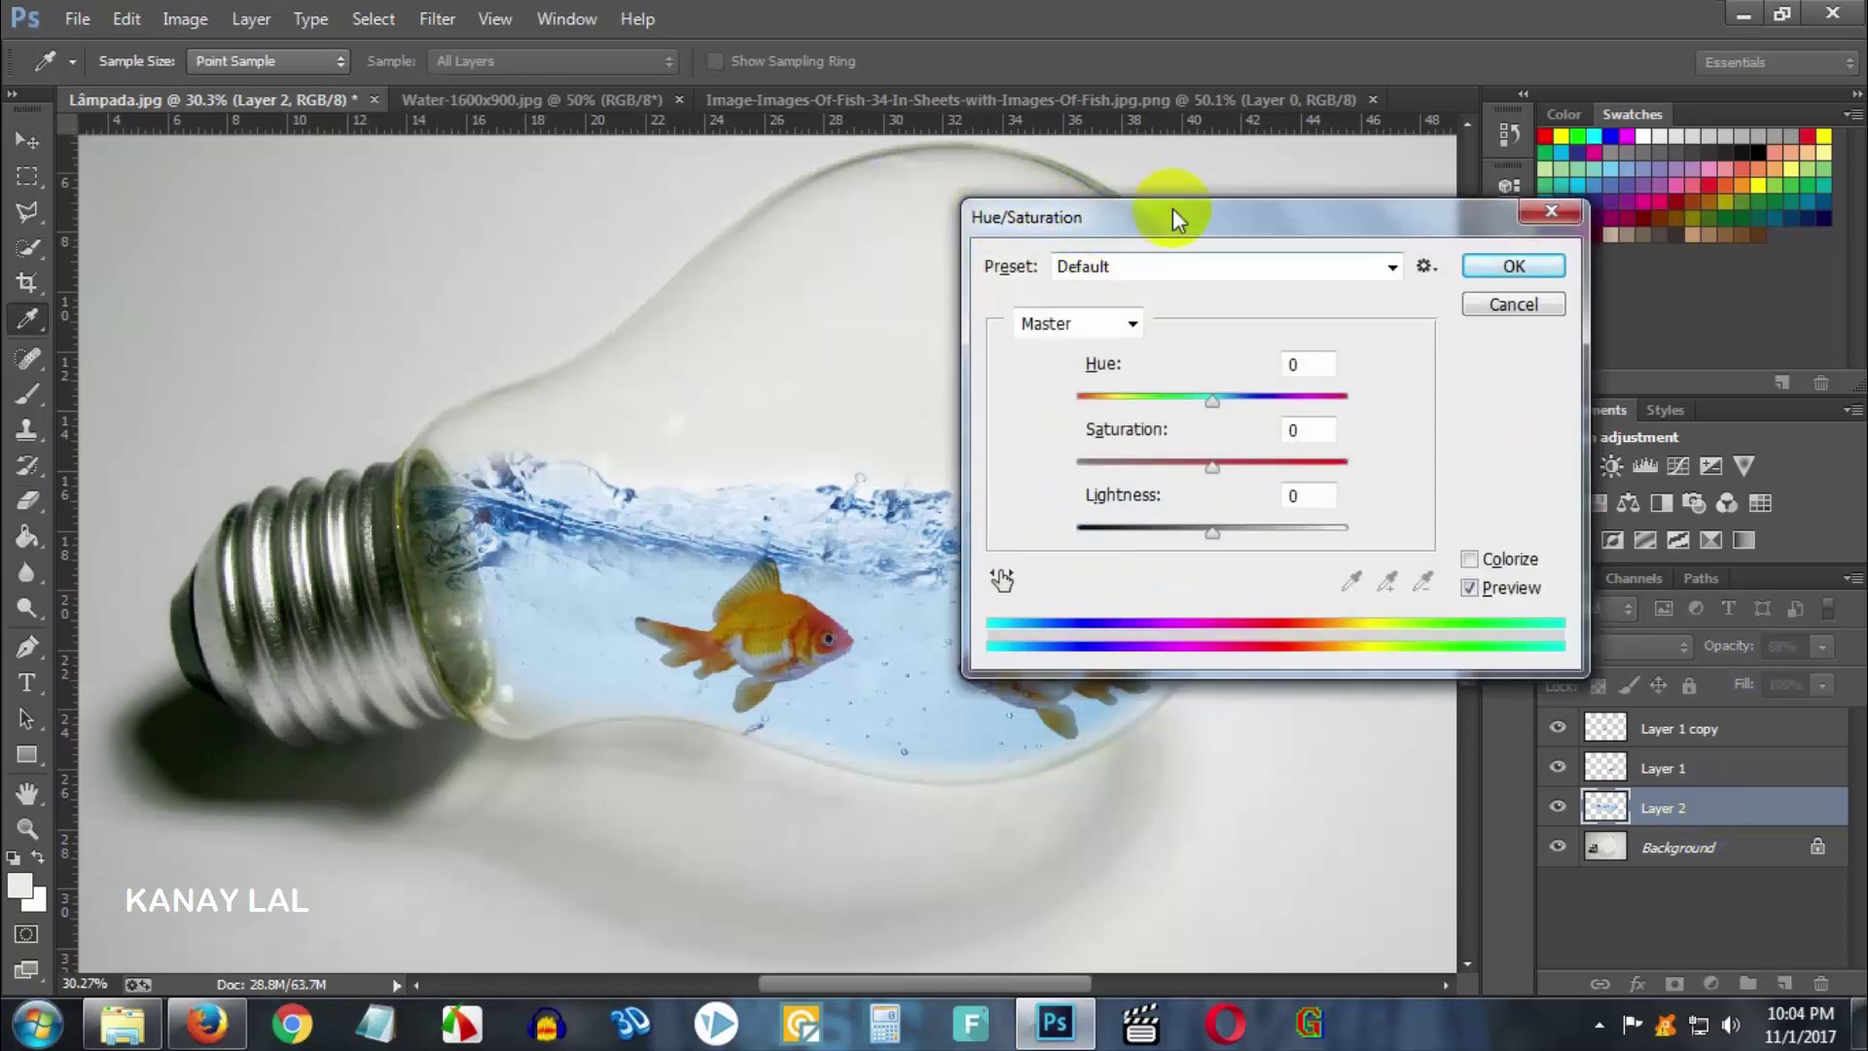
left_click_drag(1184, 223, 1489, 400)
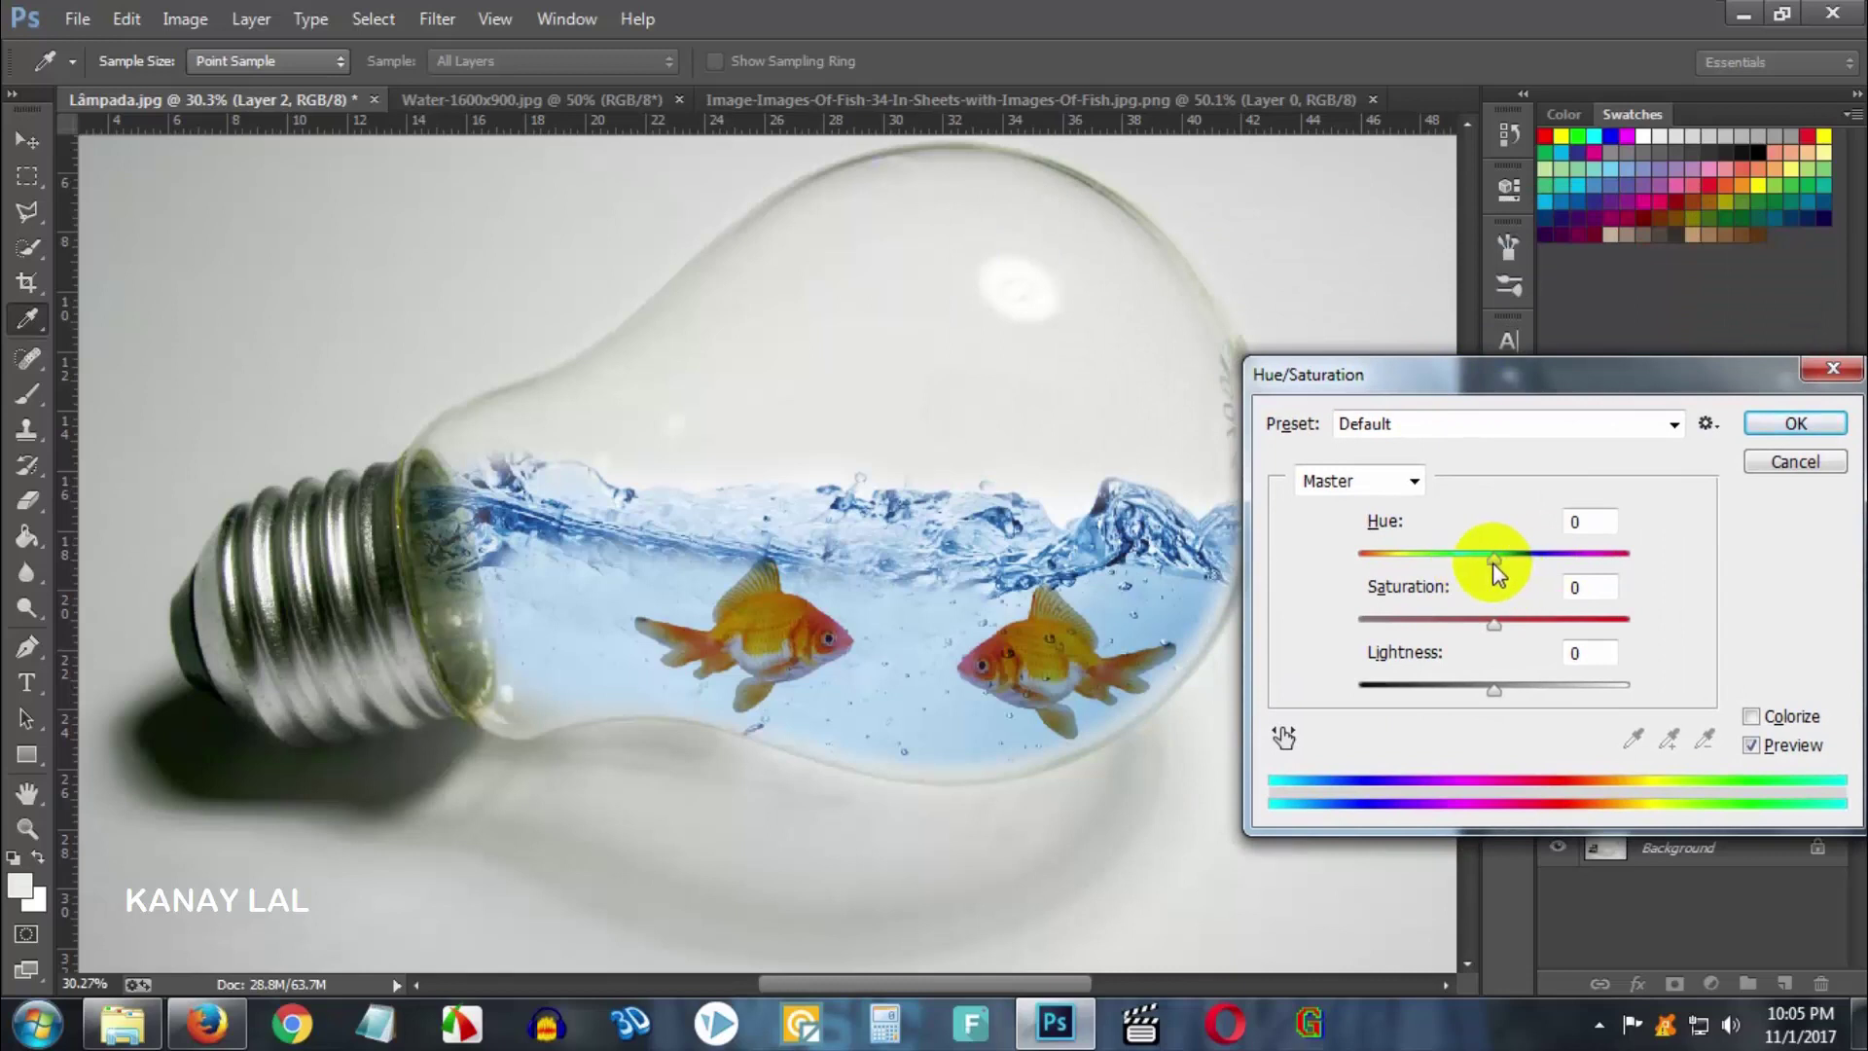
left_click_drag(1494, 564, 1471, 566)
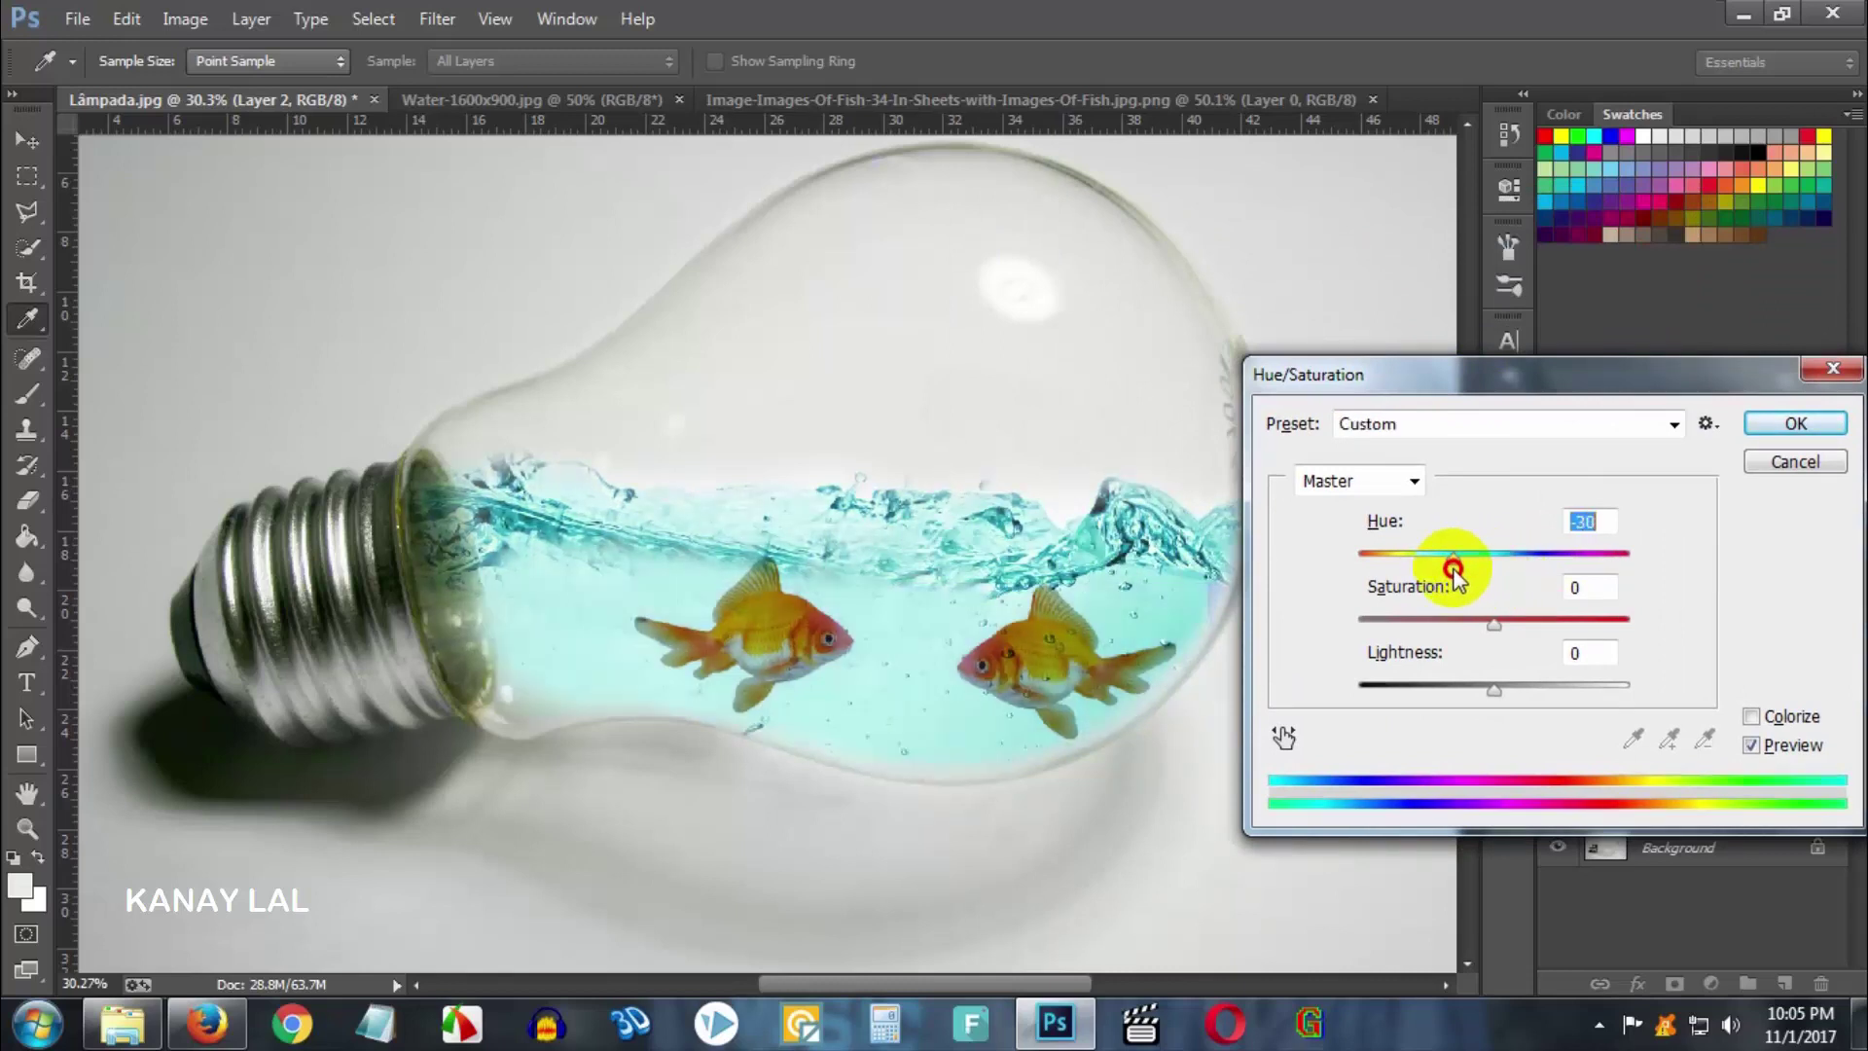
mouse_move(1454, 574)
left_mouse_down()
mouse_move(1418, 584)
mouse_move(1582, 580)
mouse_move(1378, 568)
mouse_move(1539, 570)
mouse_move(1390, 577)
mouse_move(1451, 587)
left_mouse_up()
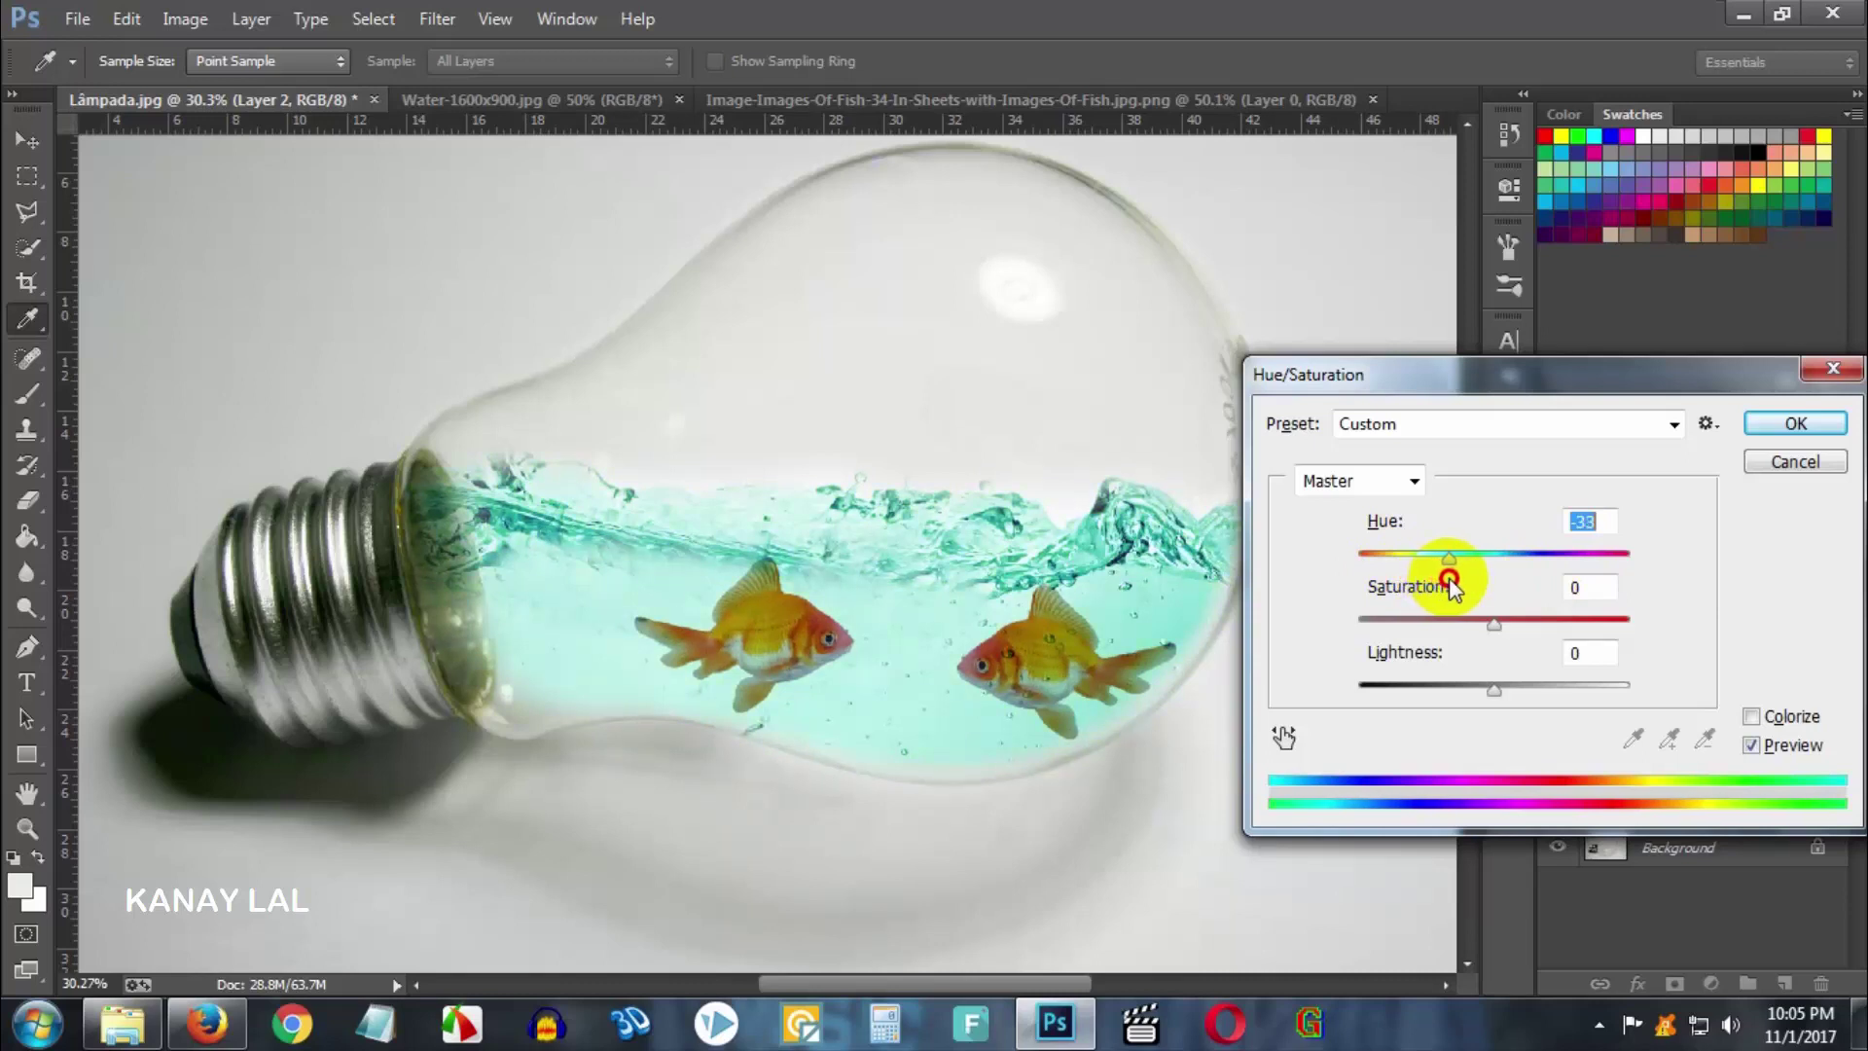
left_click(1754, 428)
key("e")
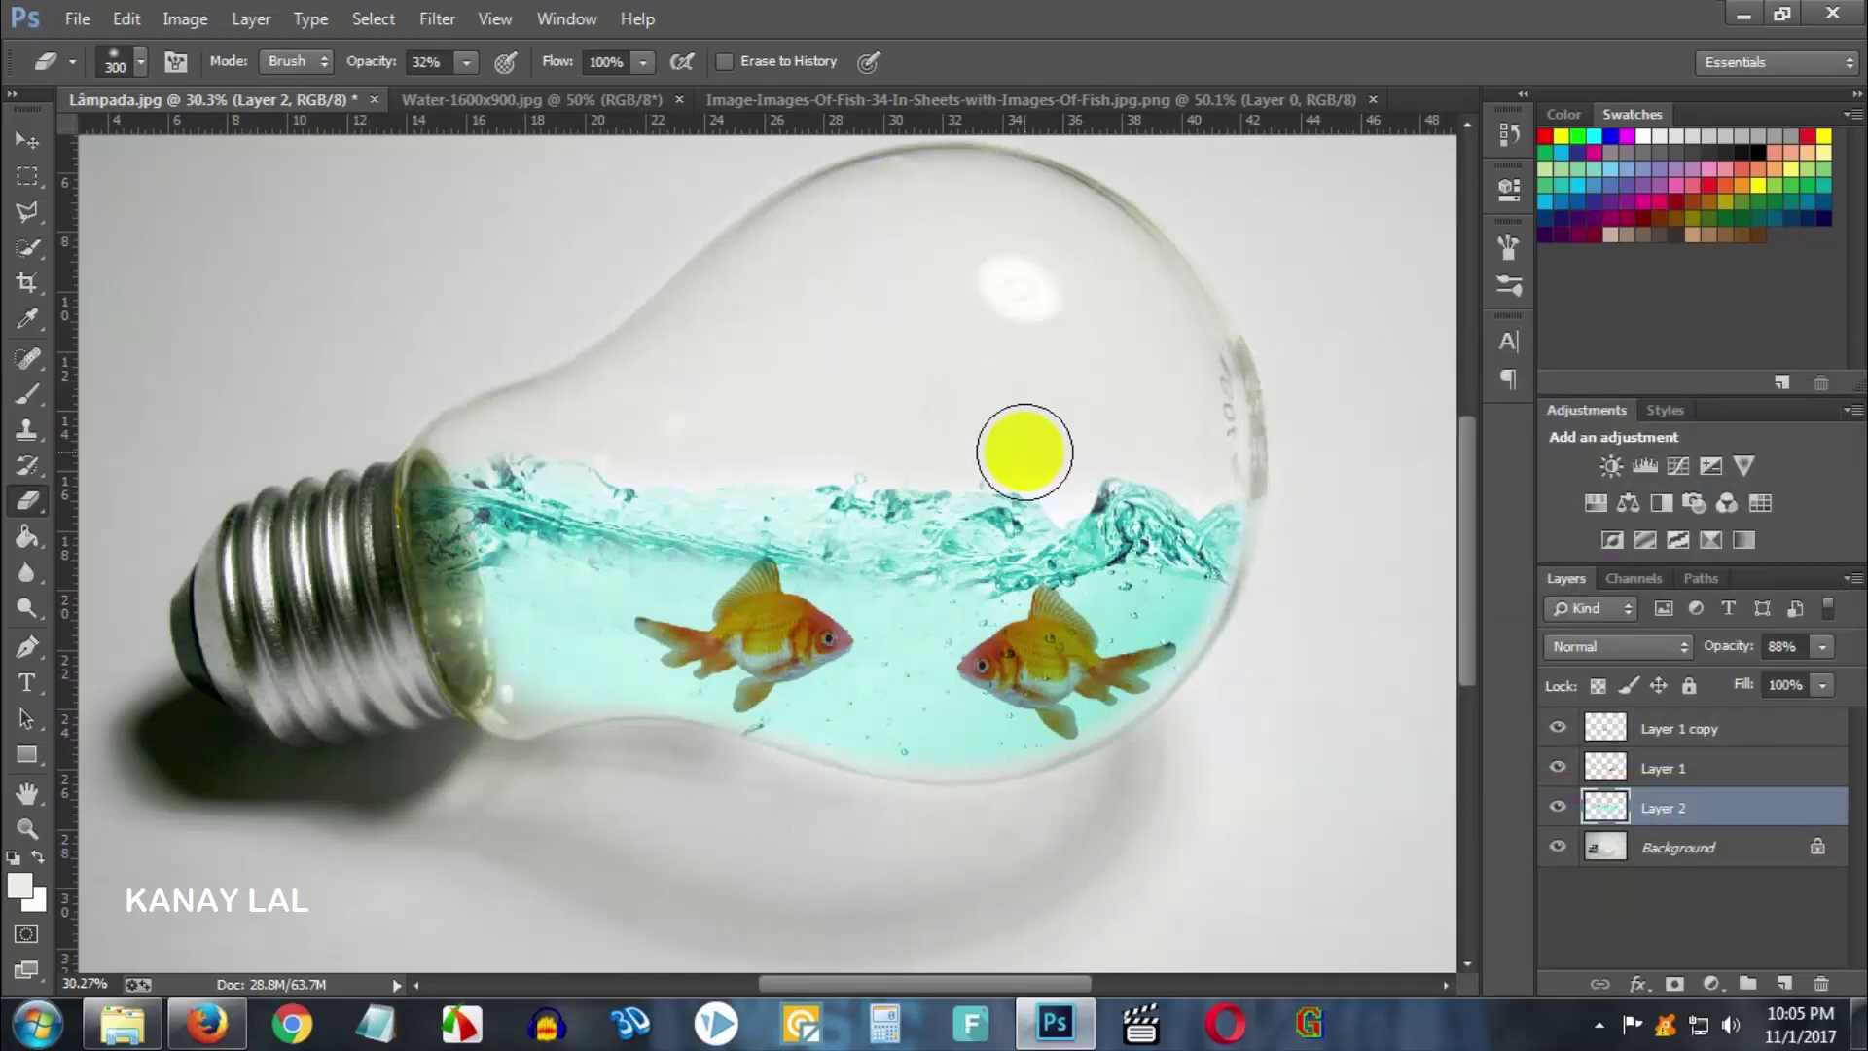
- Examine the whole composition and how the recoloured water and goldfish sit inside the bulb
scroll(989, 535, "down", 2)
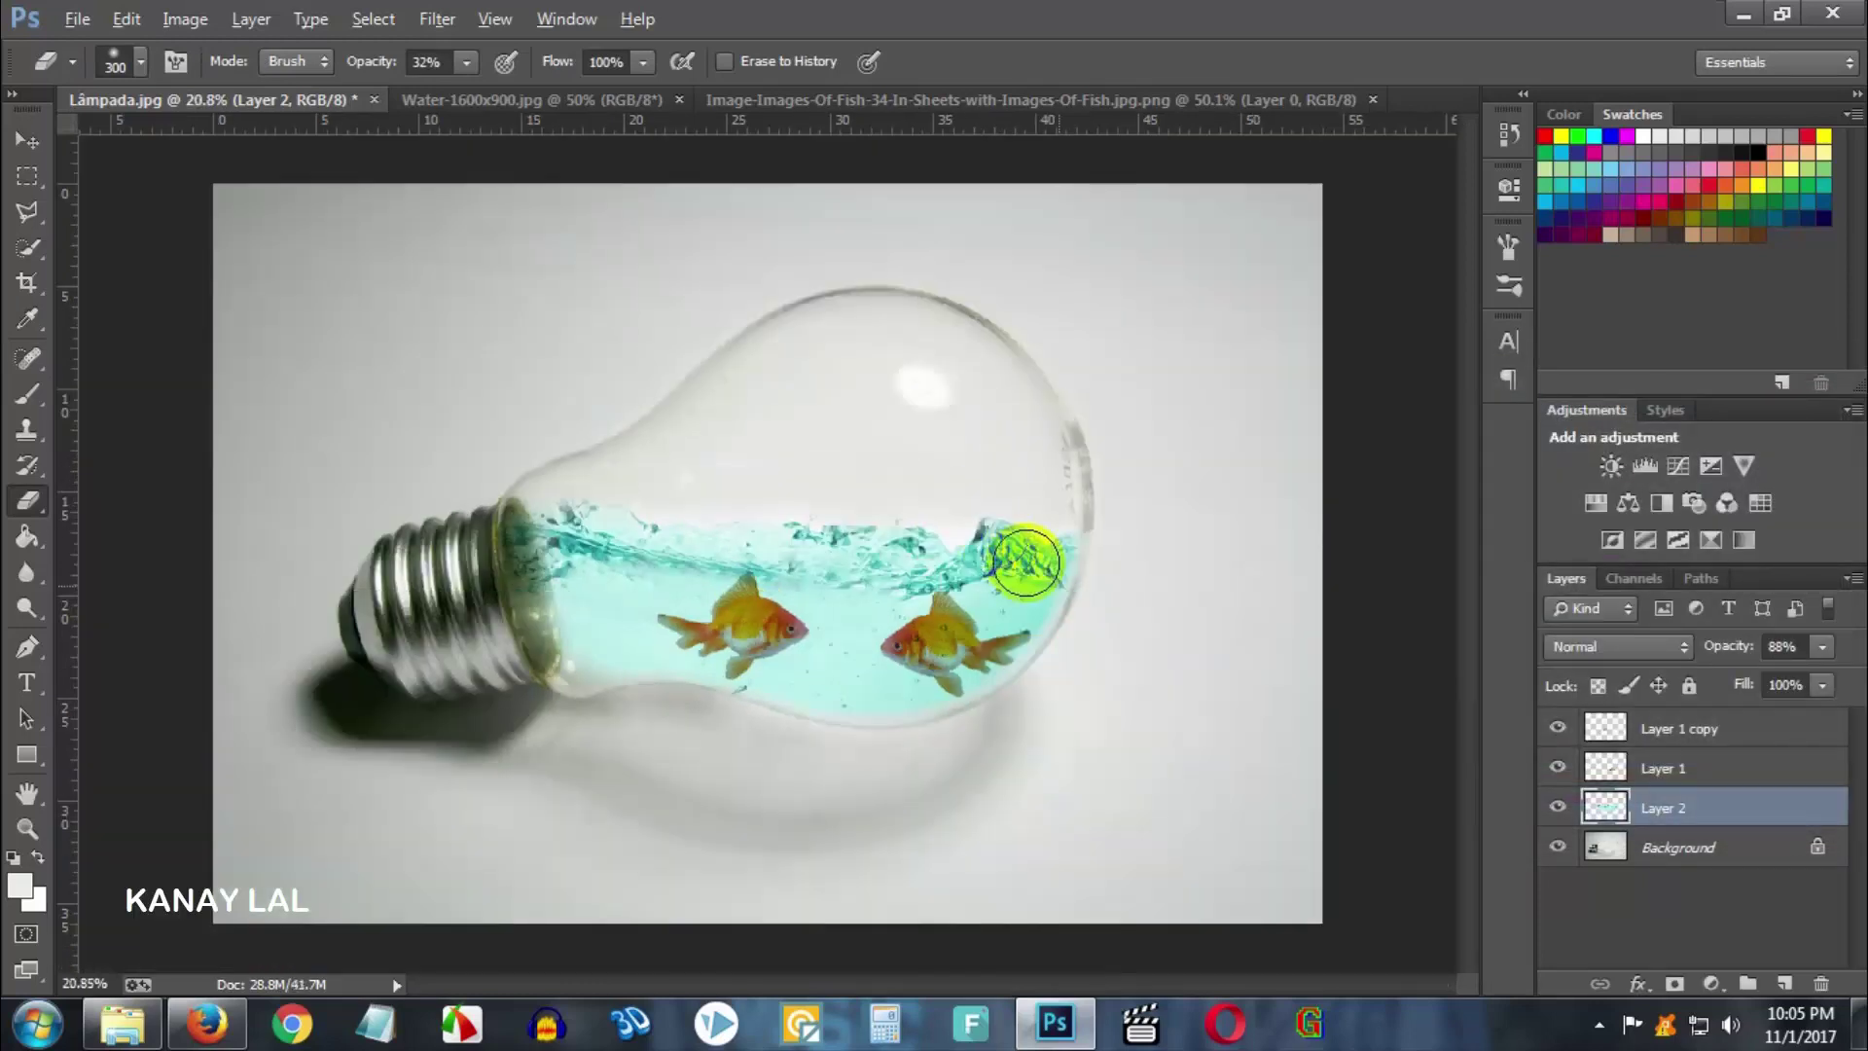
scroll(1042, 688, "up", 1)
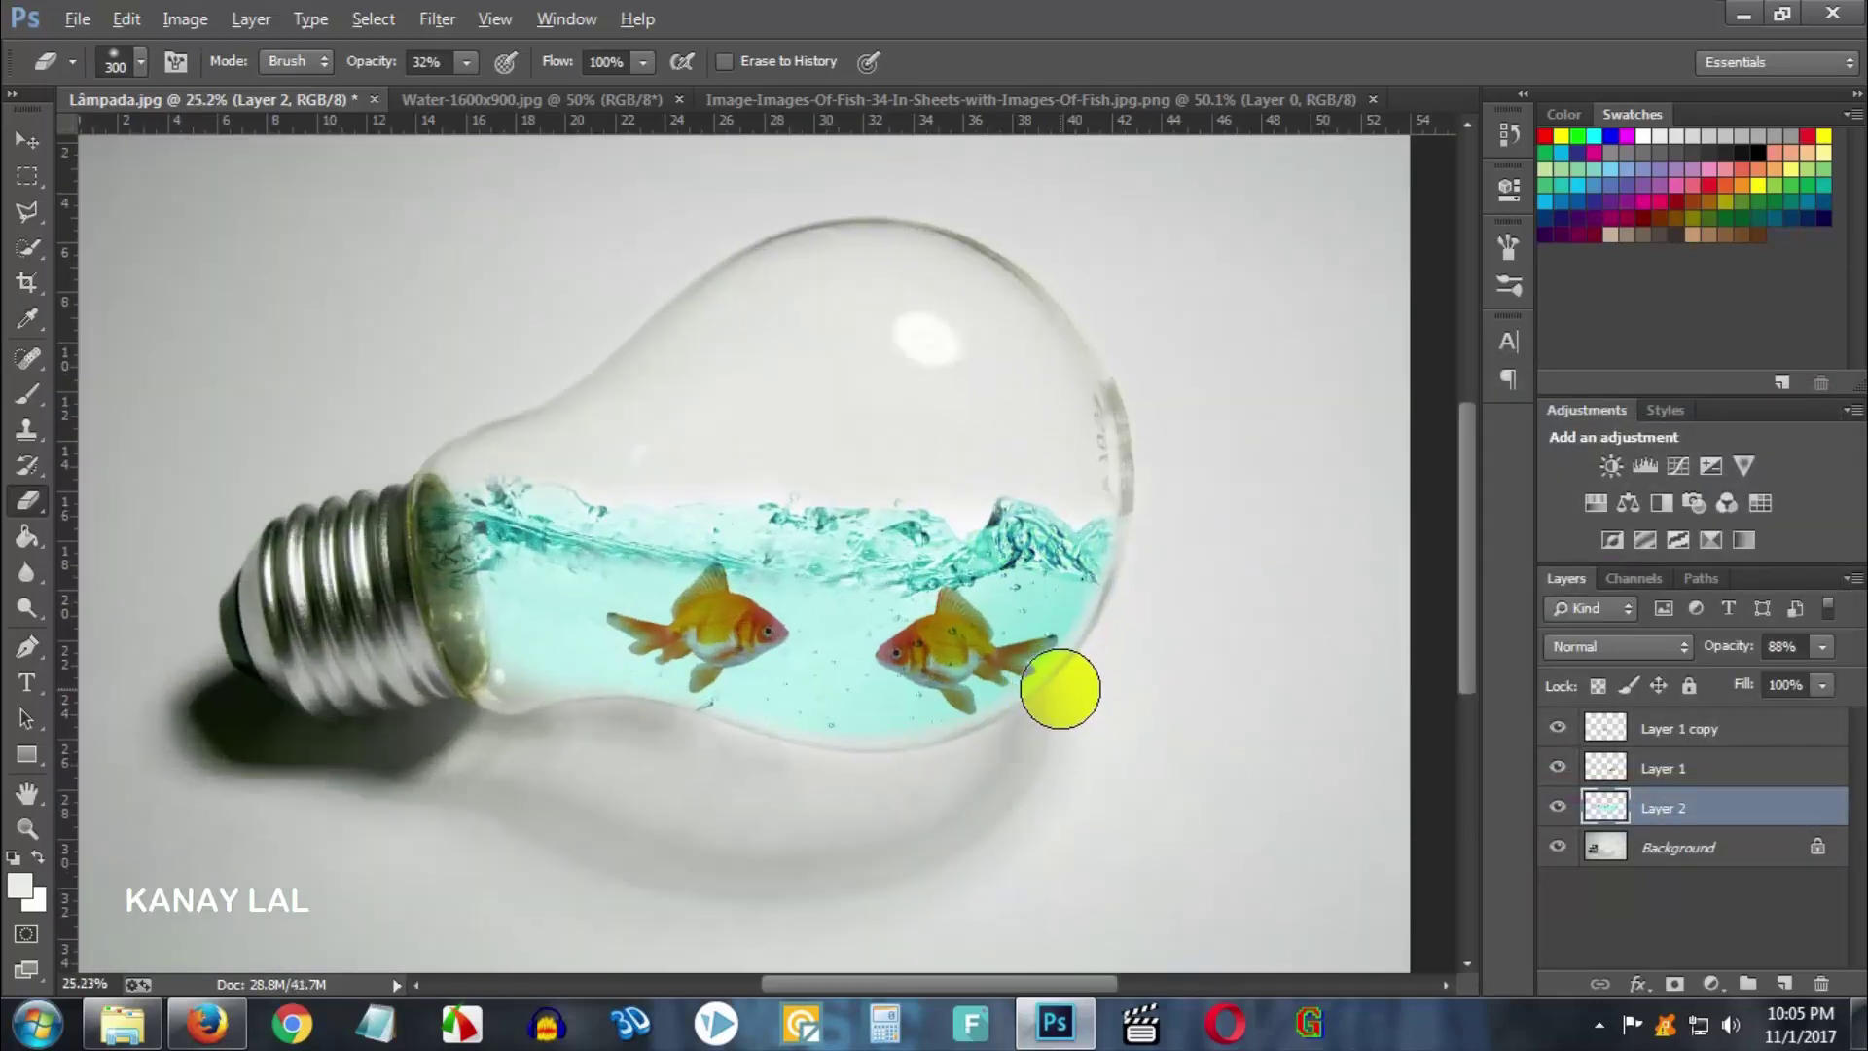
scroll(1060, 688, "down", 1)
scroll(1087, 692, "down", 1)
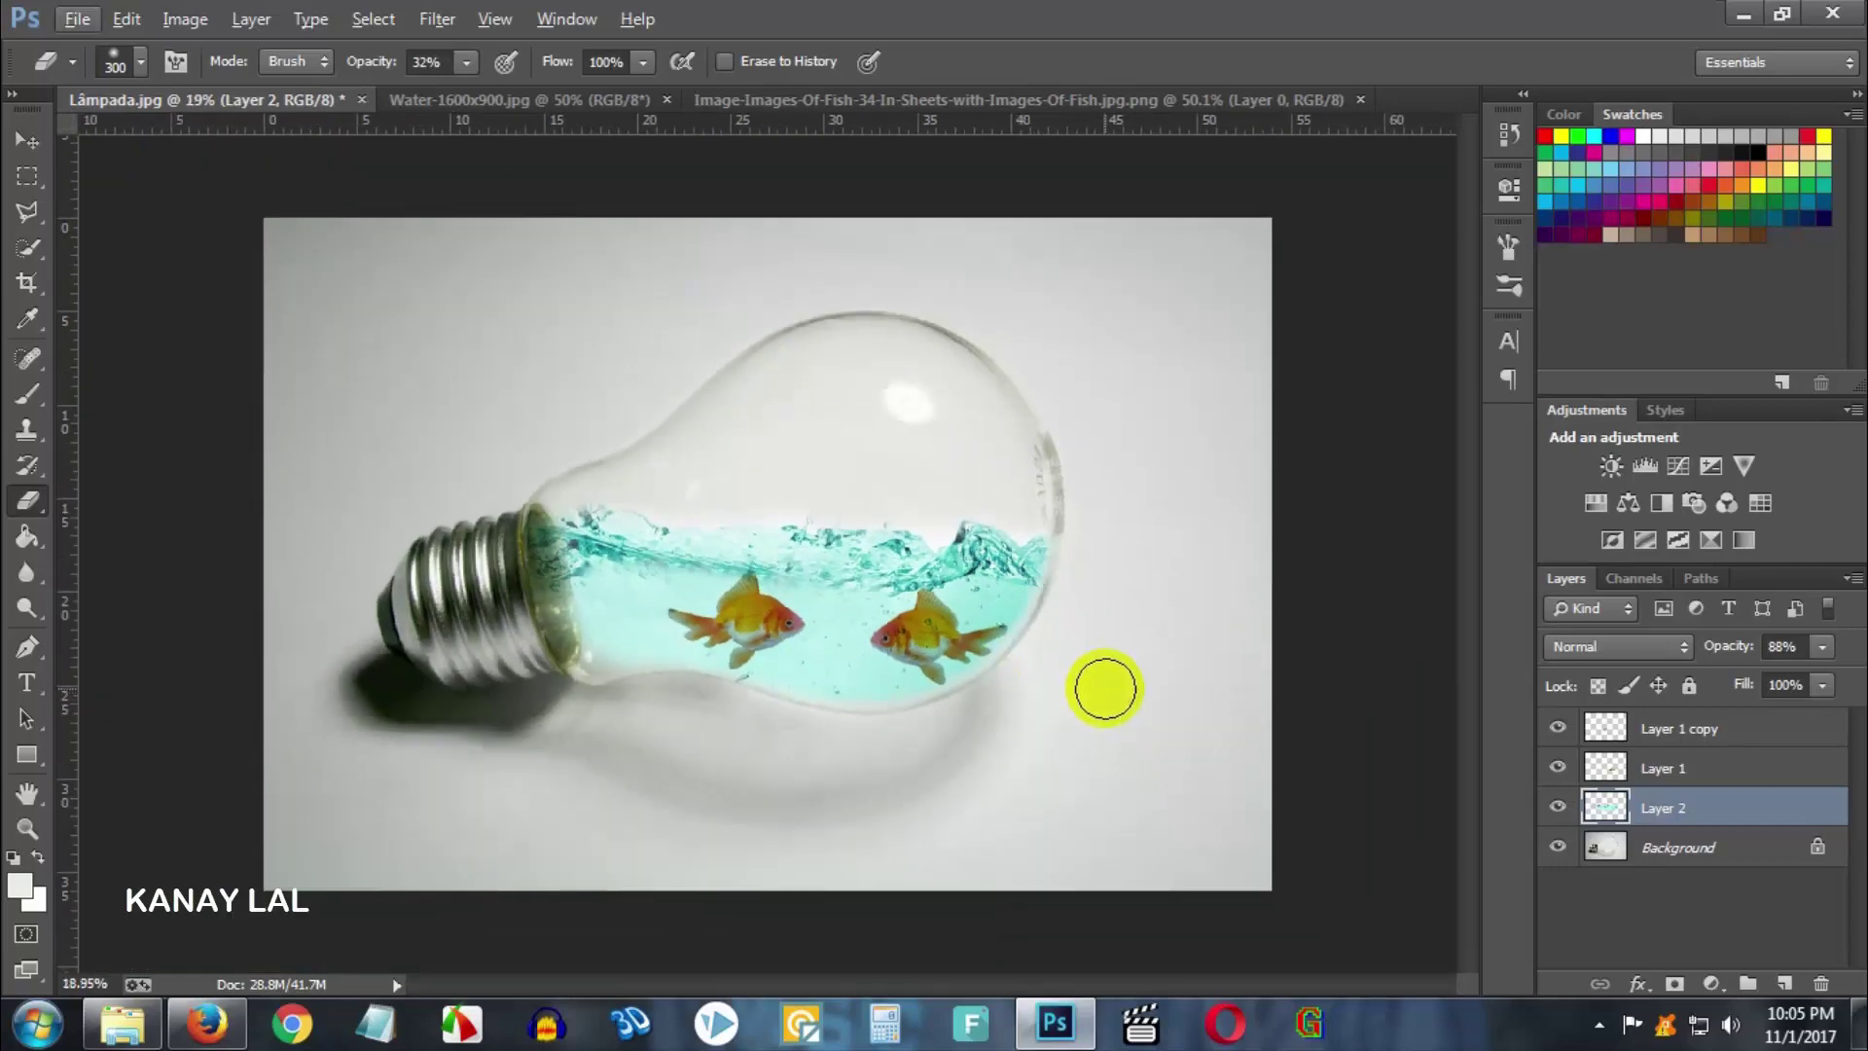
scroll(1091, 688, "up", 1)
scroll(1093, 688, "down", 1)
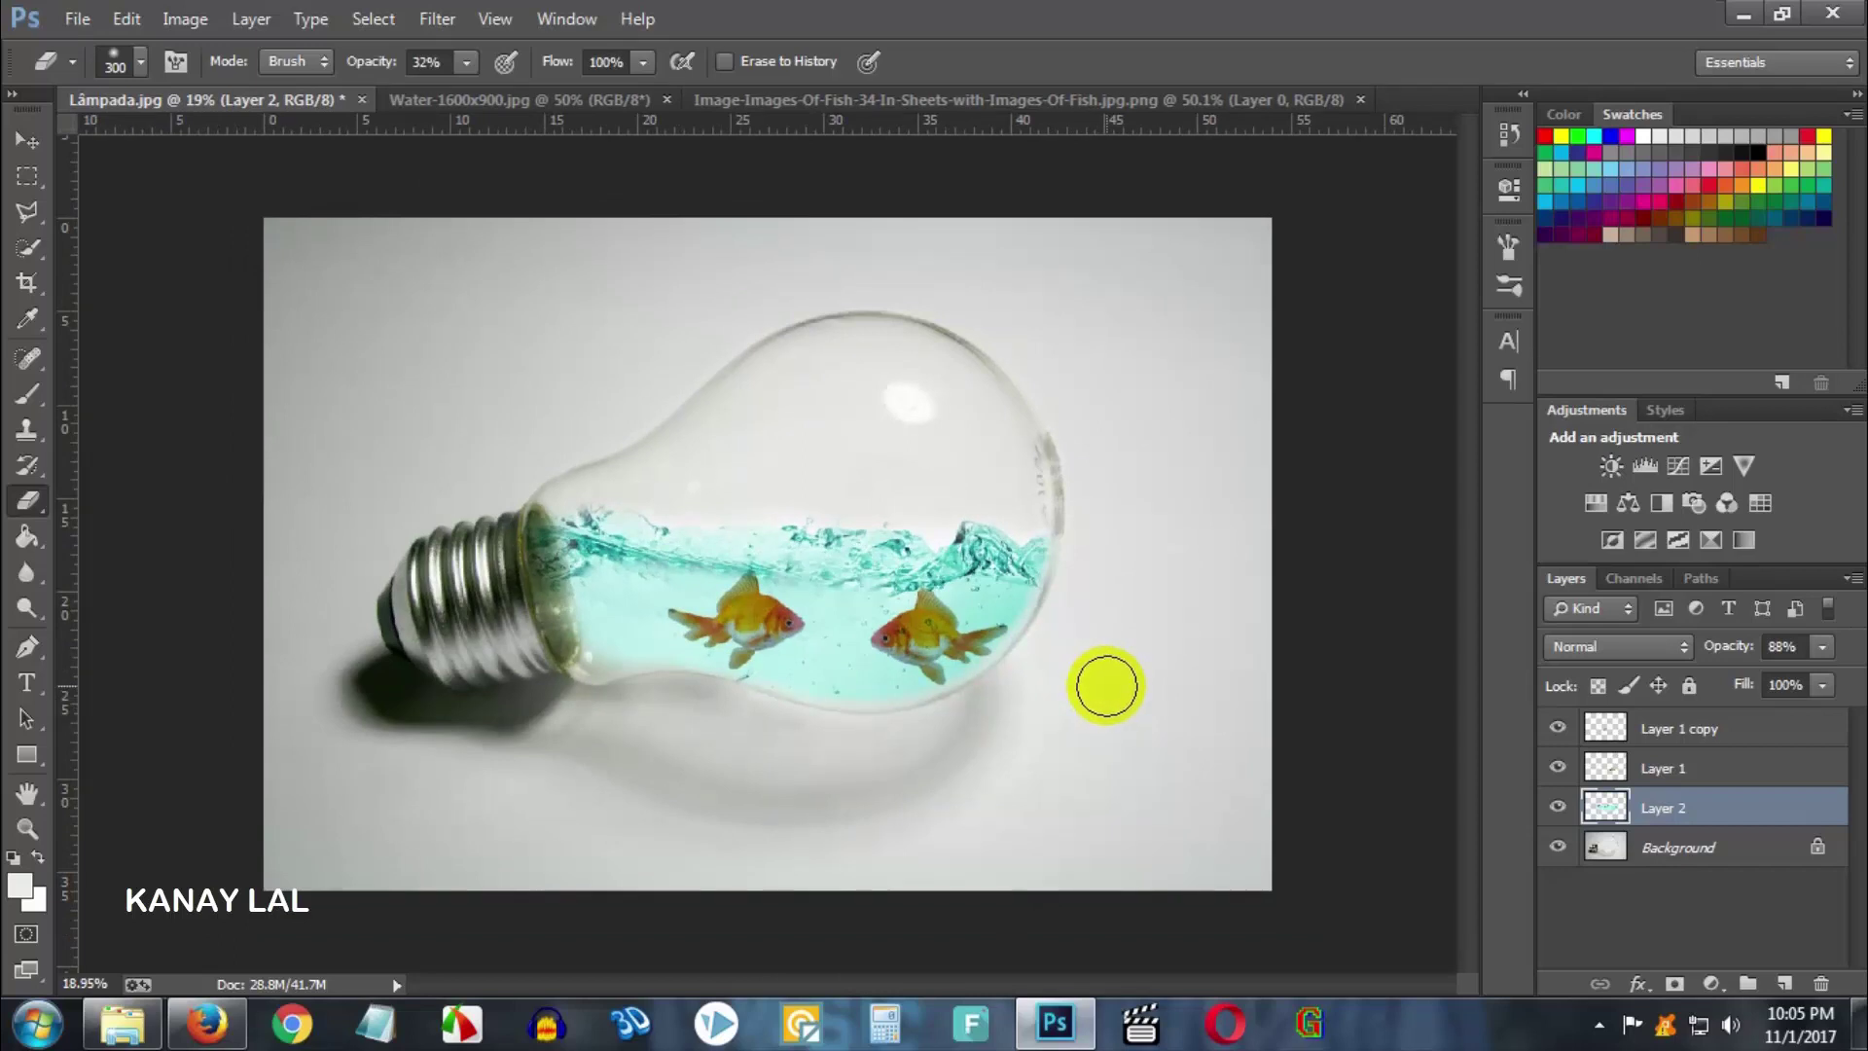